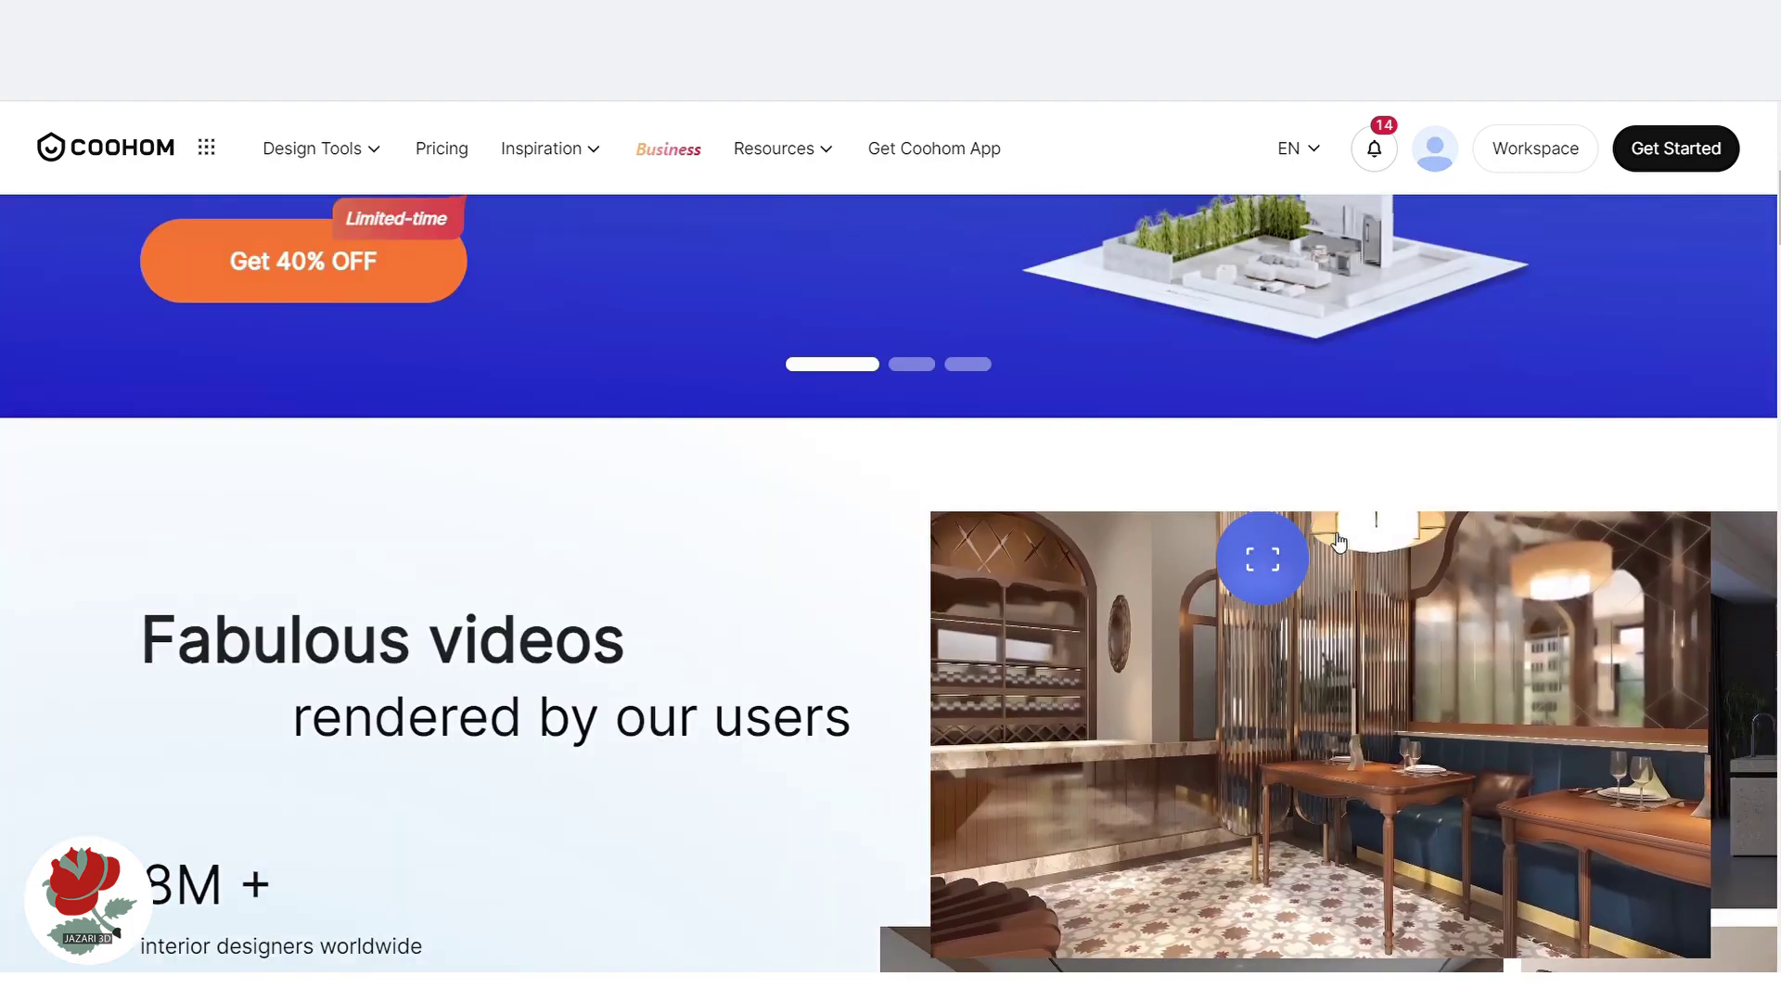
Open the design workspace and start a new blank project for drawing a floor plan
left_click(1536, 154)
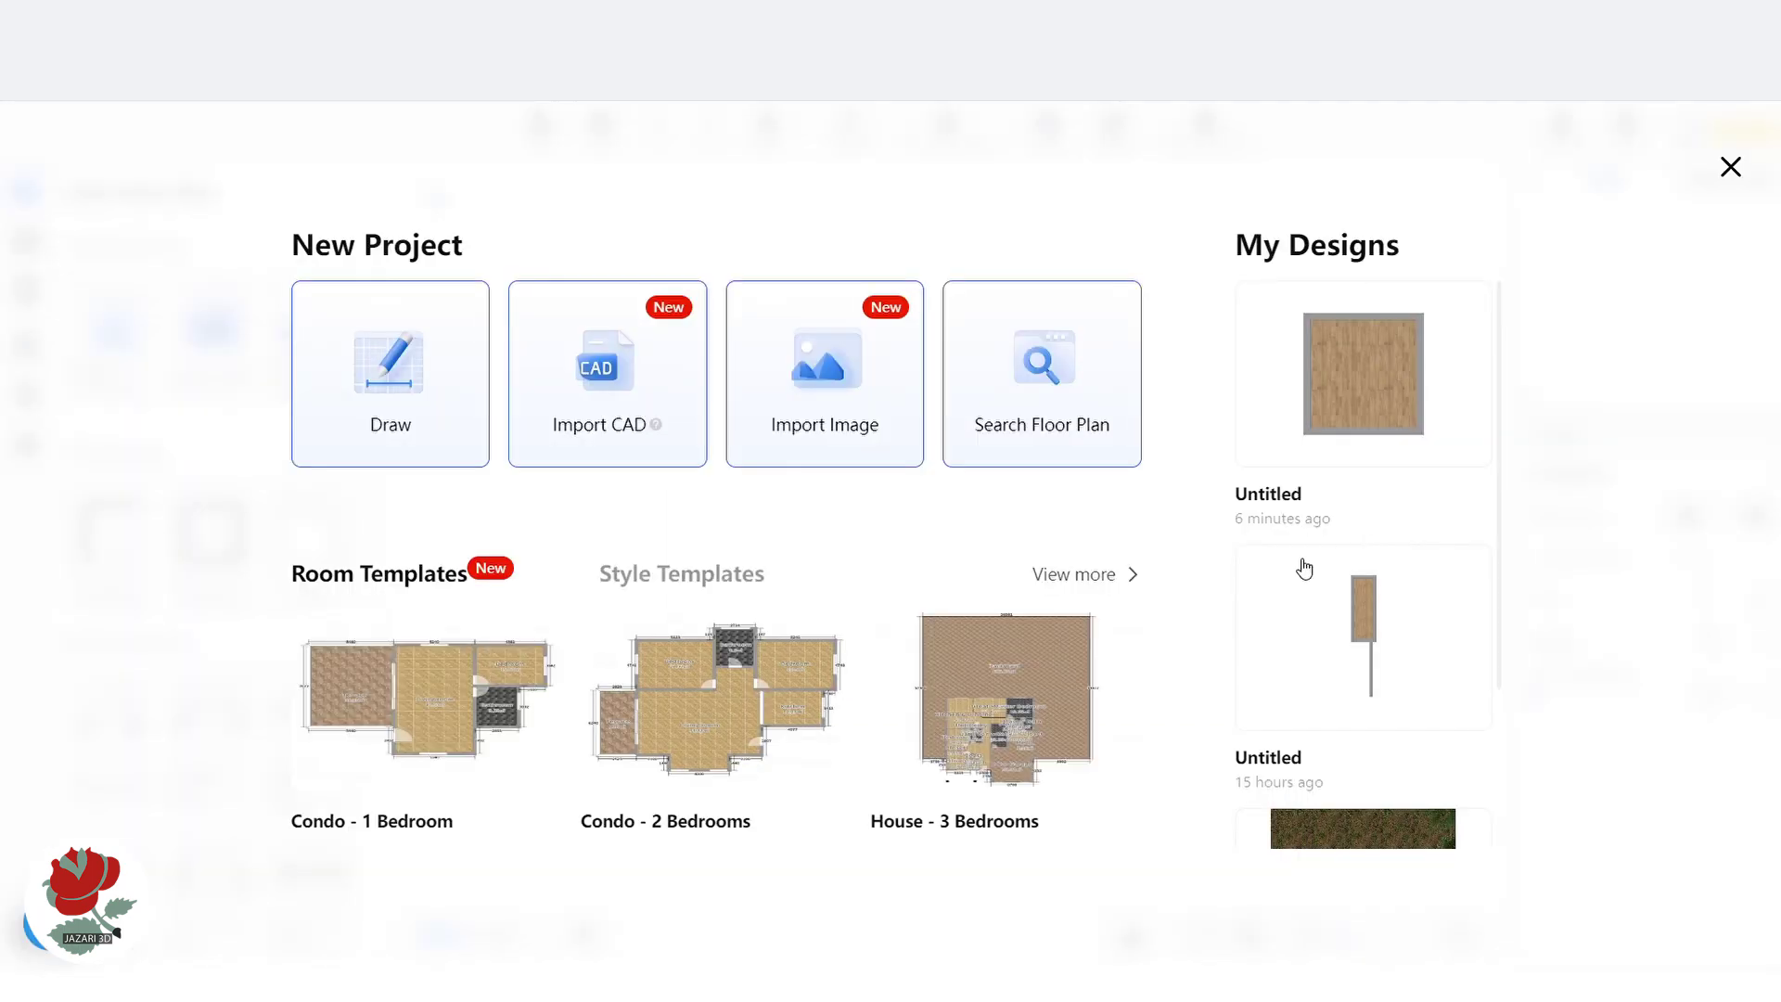
left_click(389, 417)
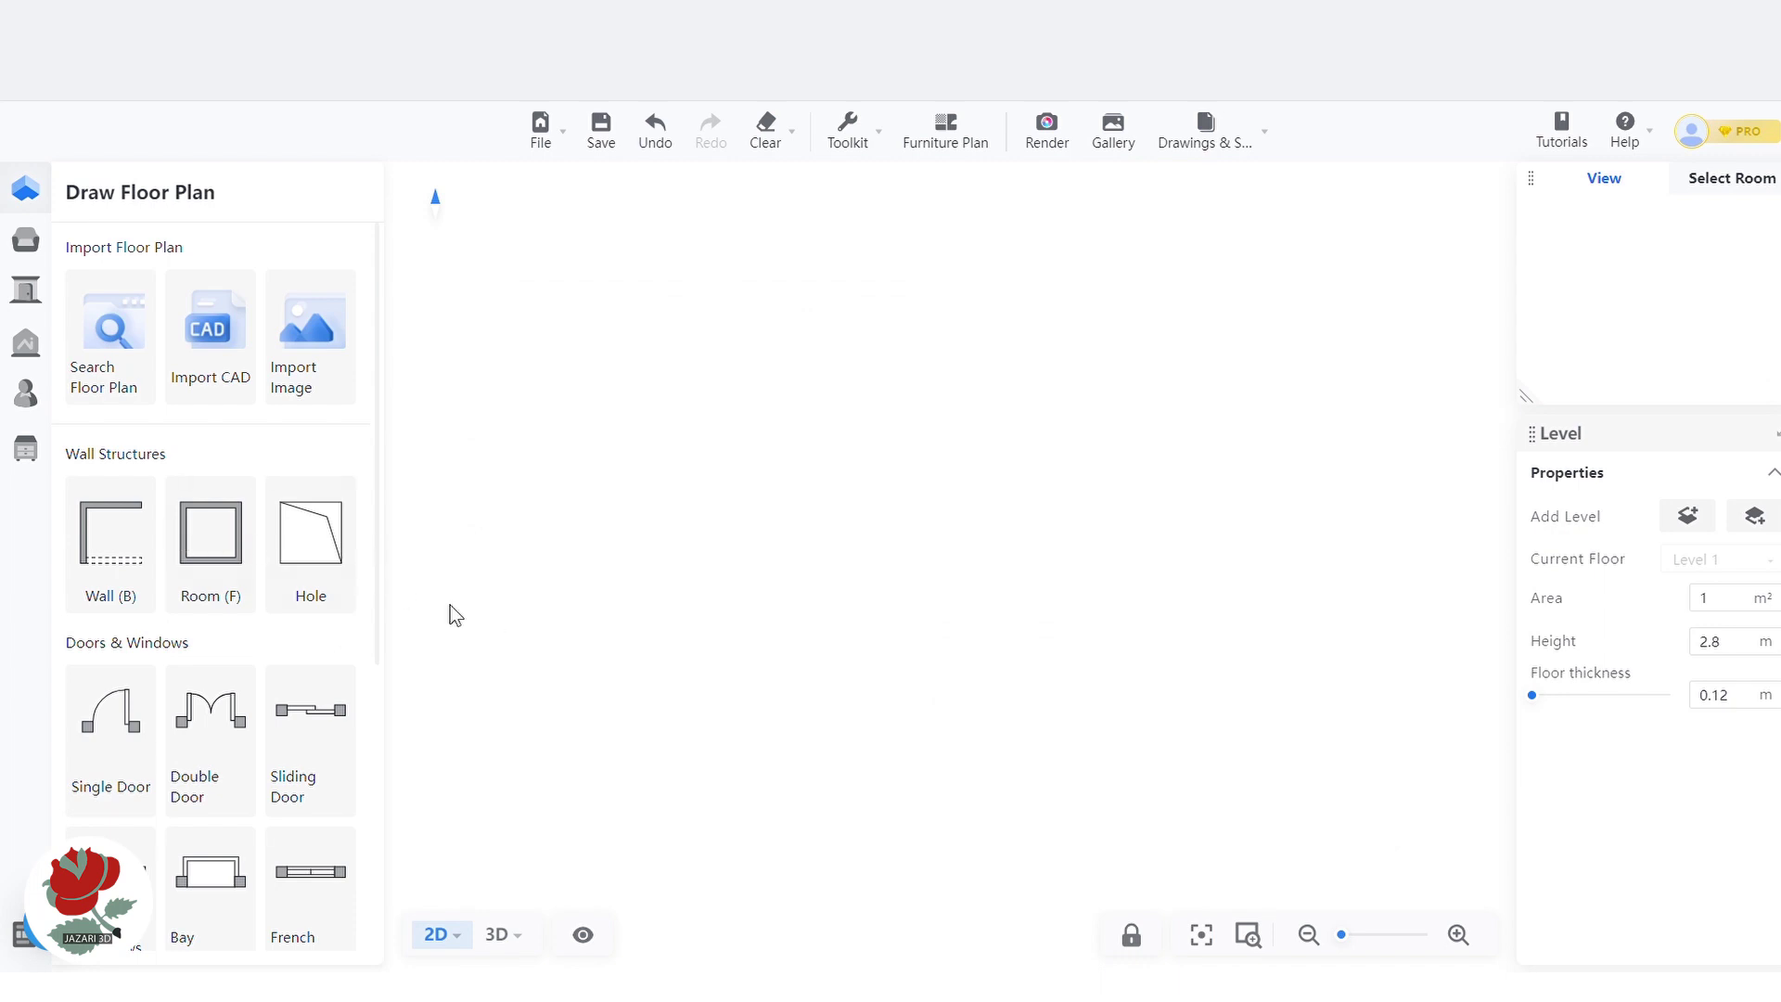
Check the unit setting in the general preferences, leaving the preferences unchanged
mouse_move(1690, 135)
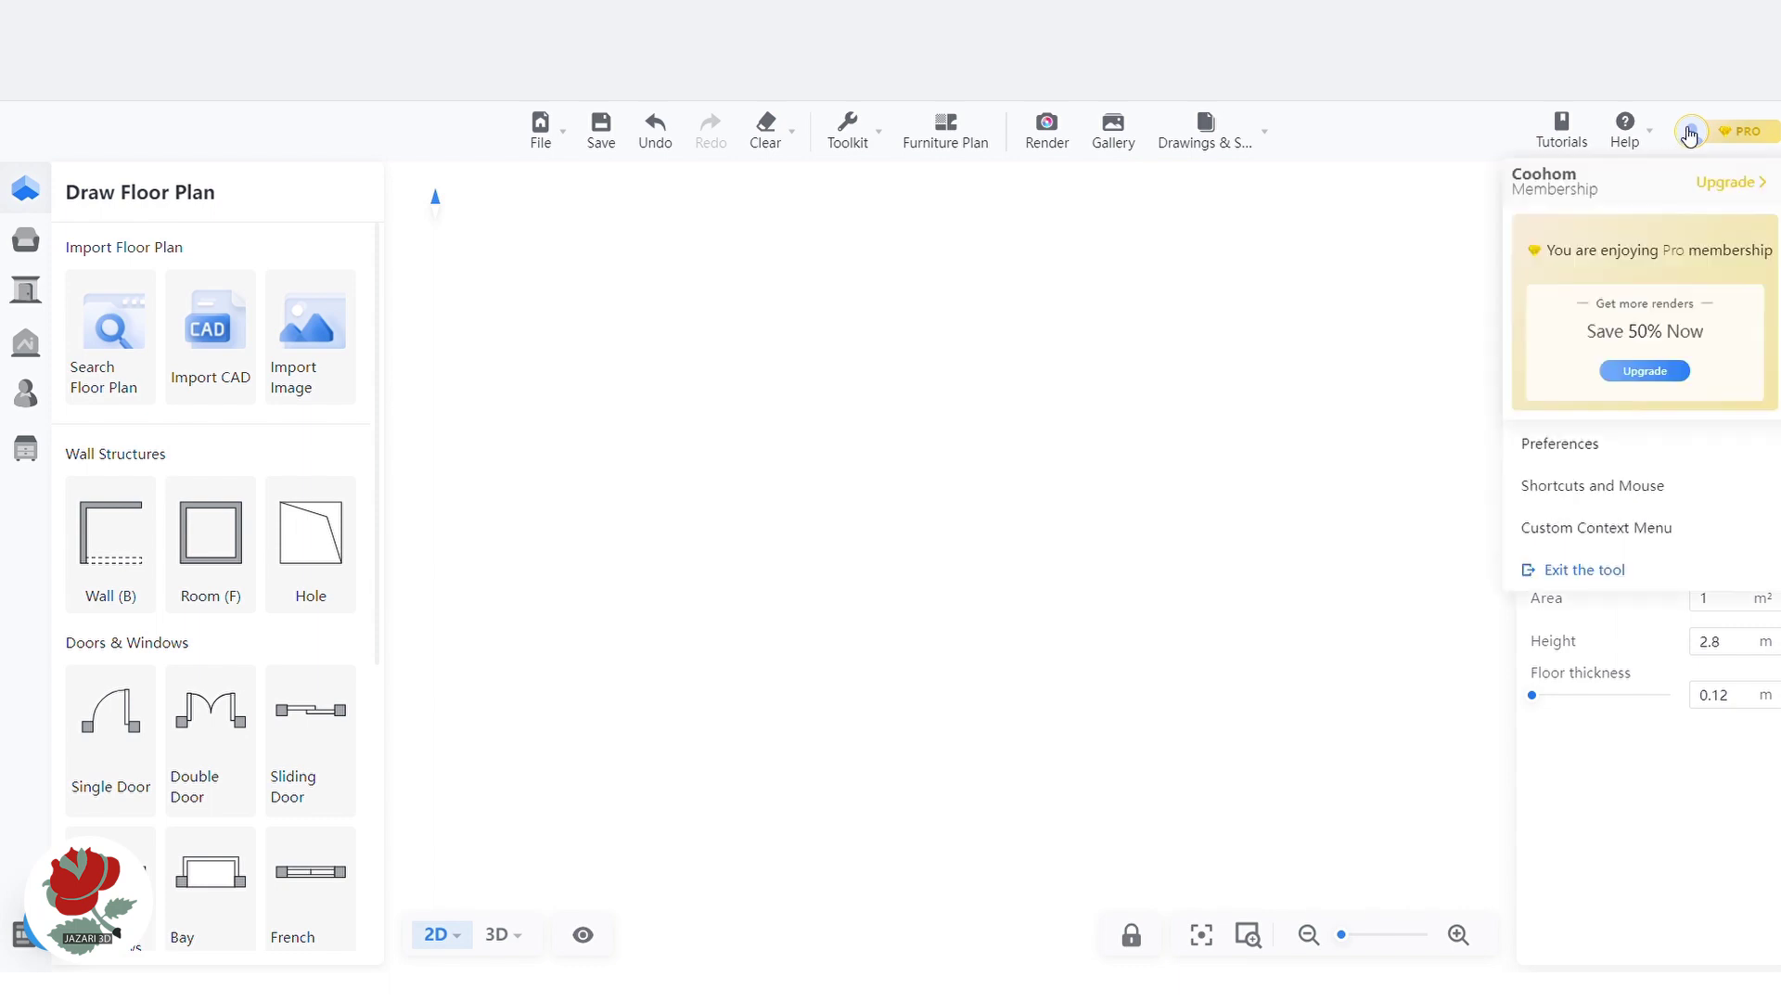
left_click(1545, 452)
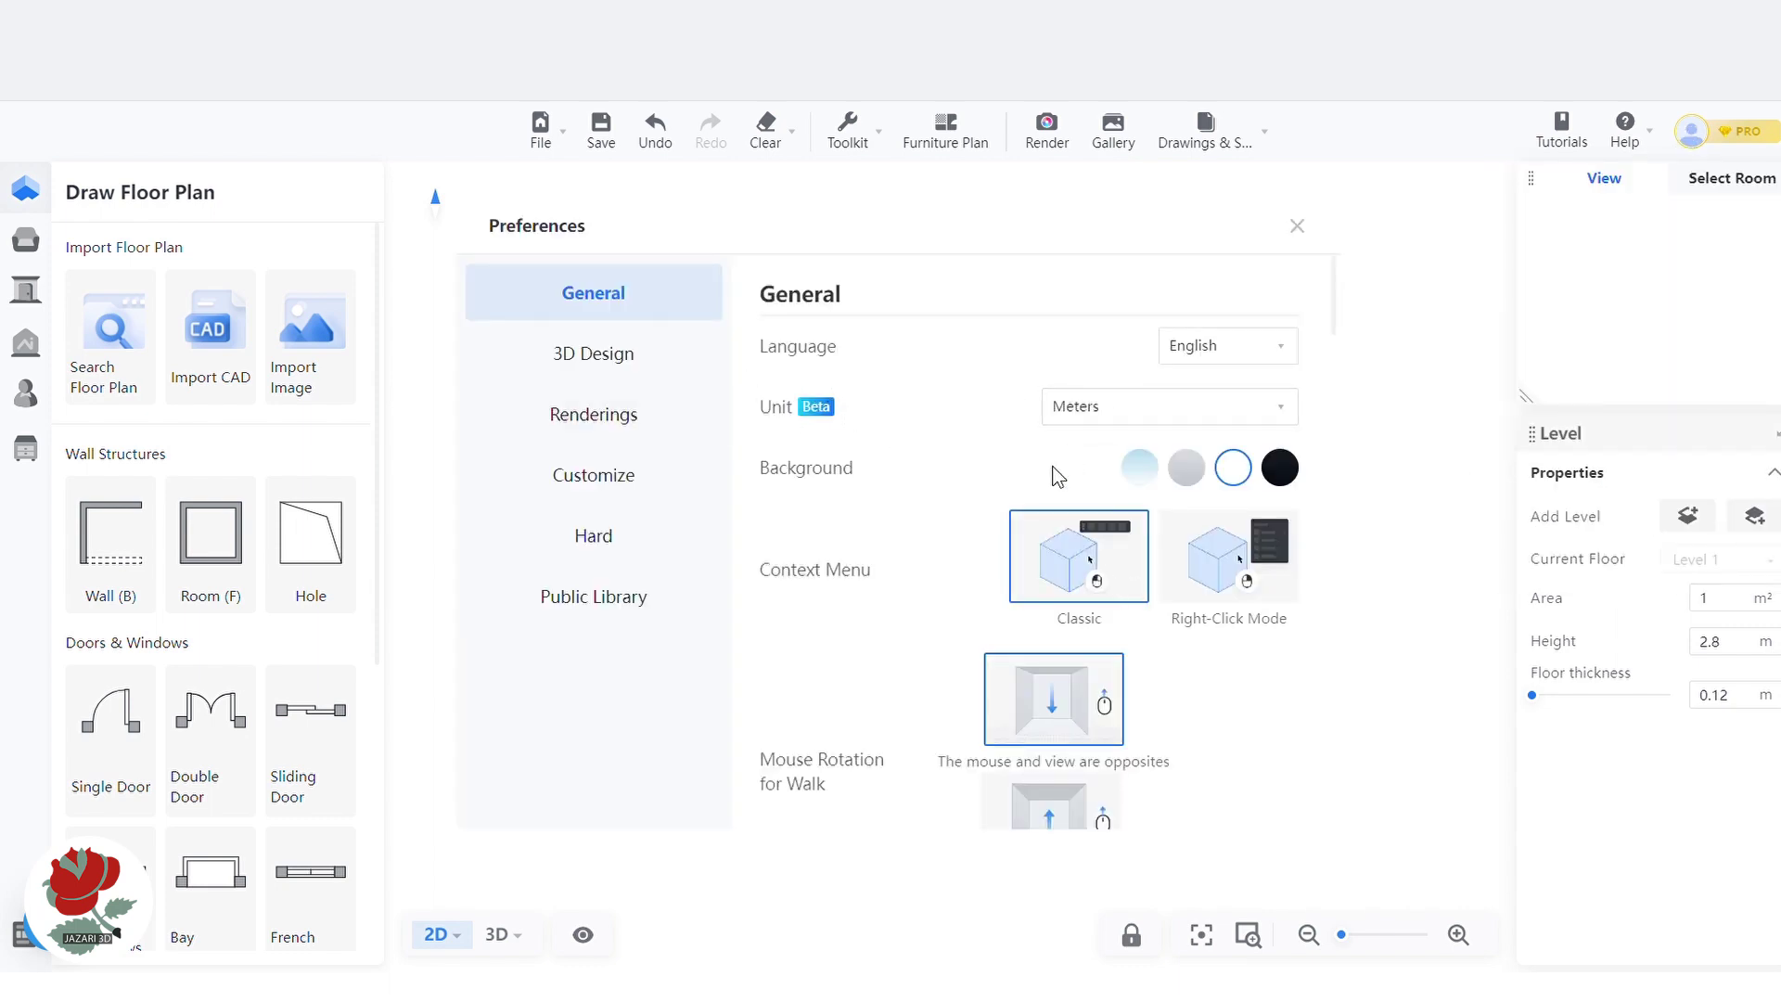
left_click(1298, 227)
Set the level height to 4 m and draw a square room about 3.76 m by 3.76 m inside
left_click(187, 555)
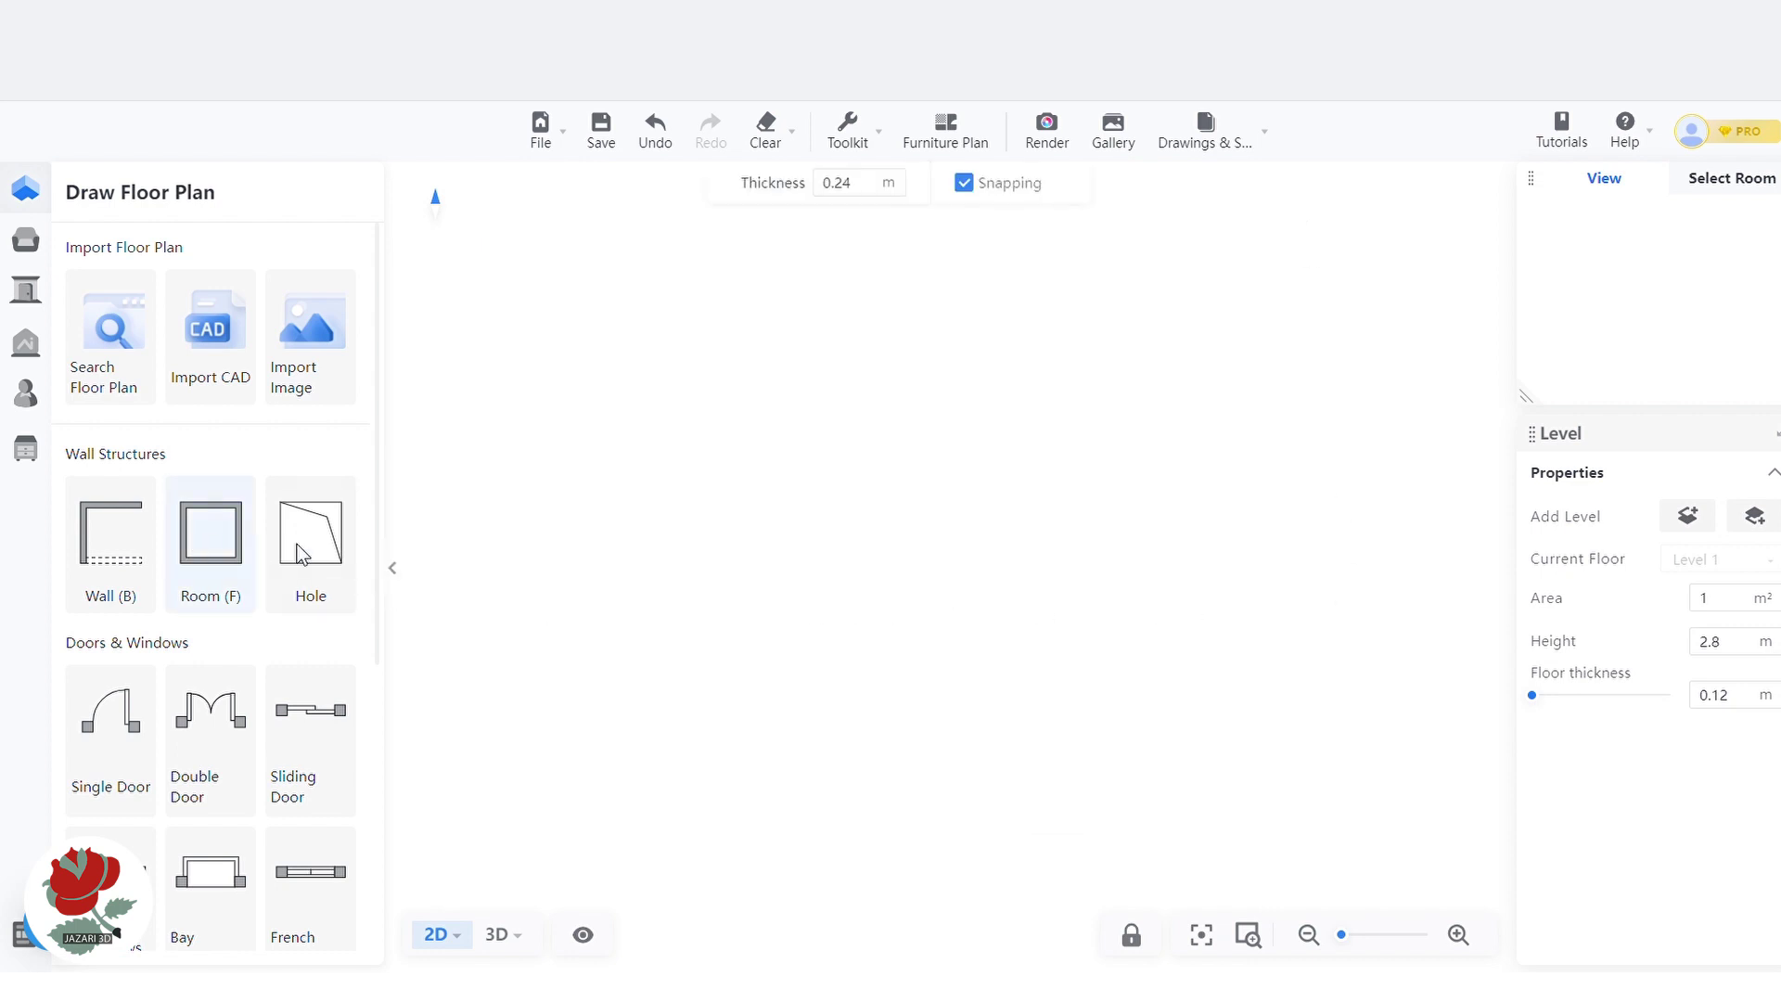
double_click(1726, 651)
key("Return")
left_click(707, 379)
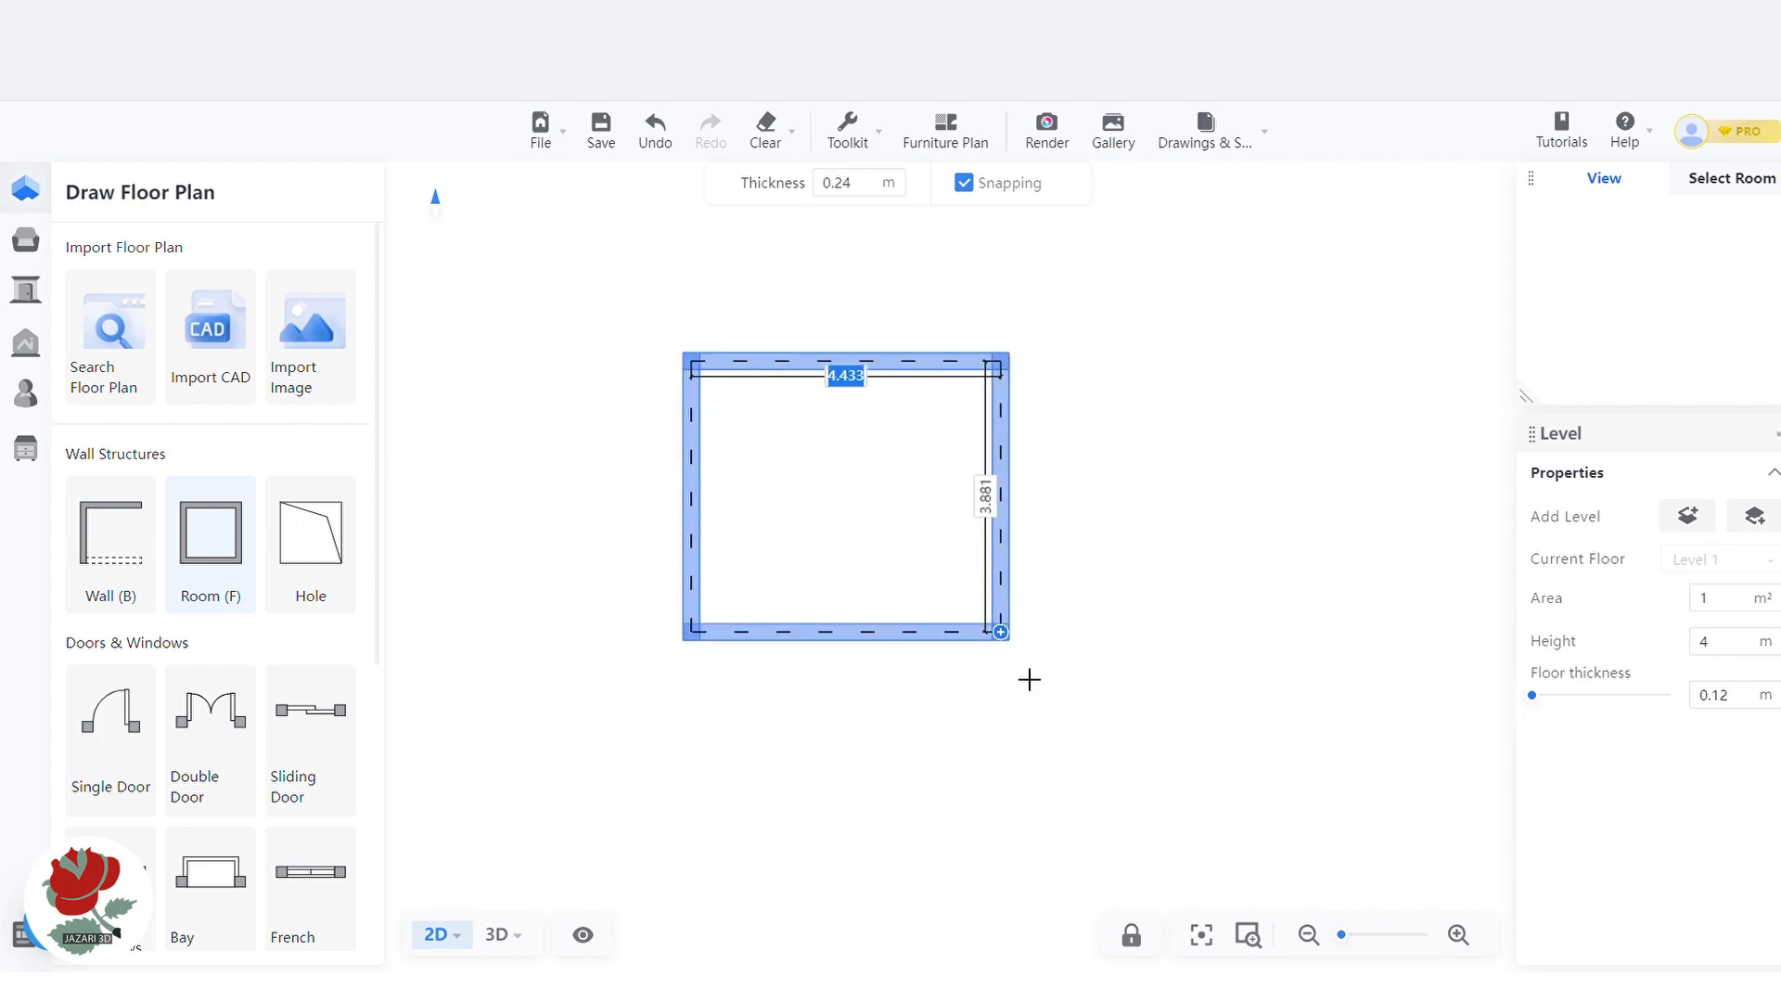
left_click(1053, 734)
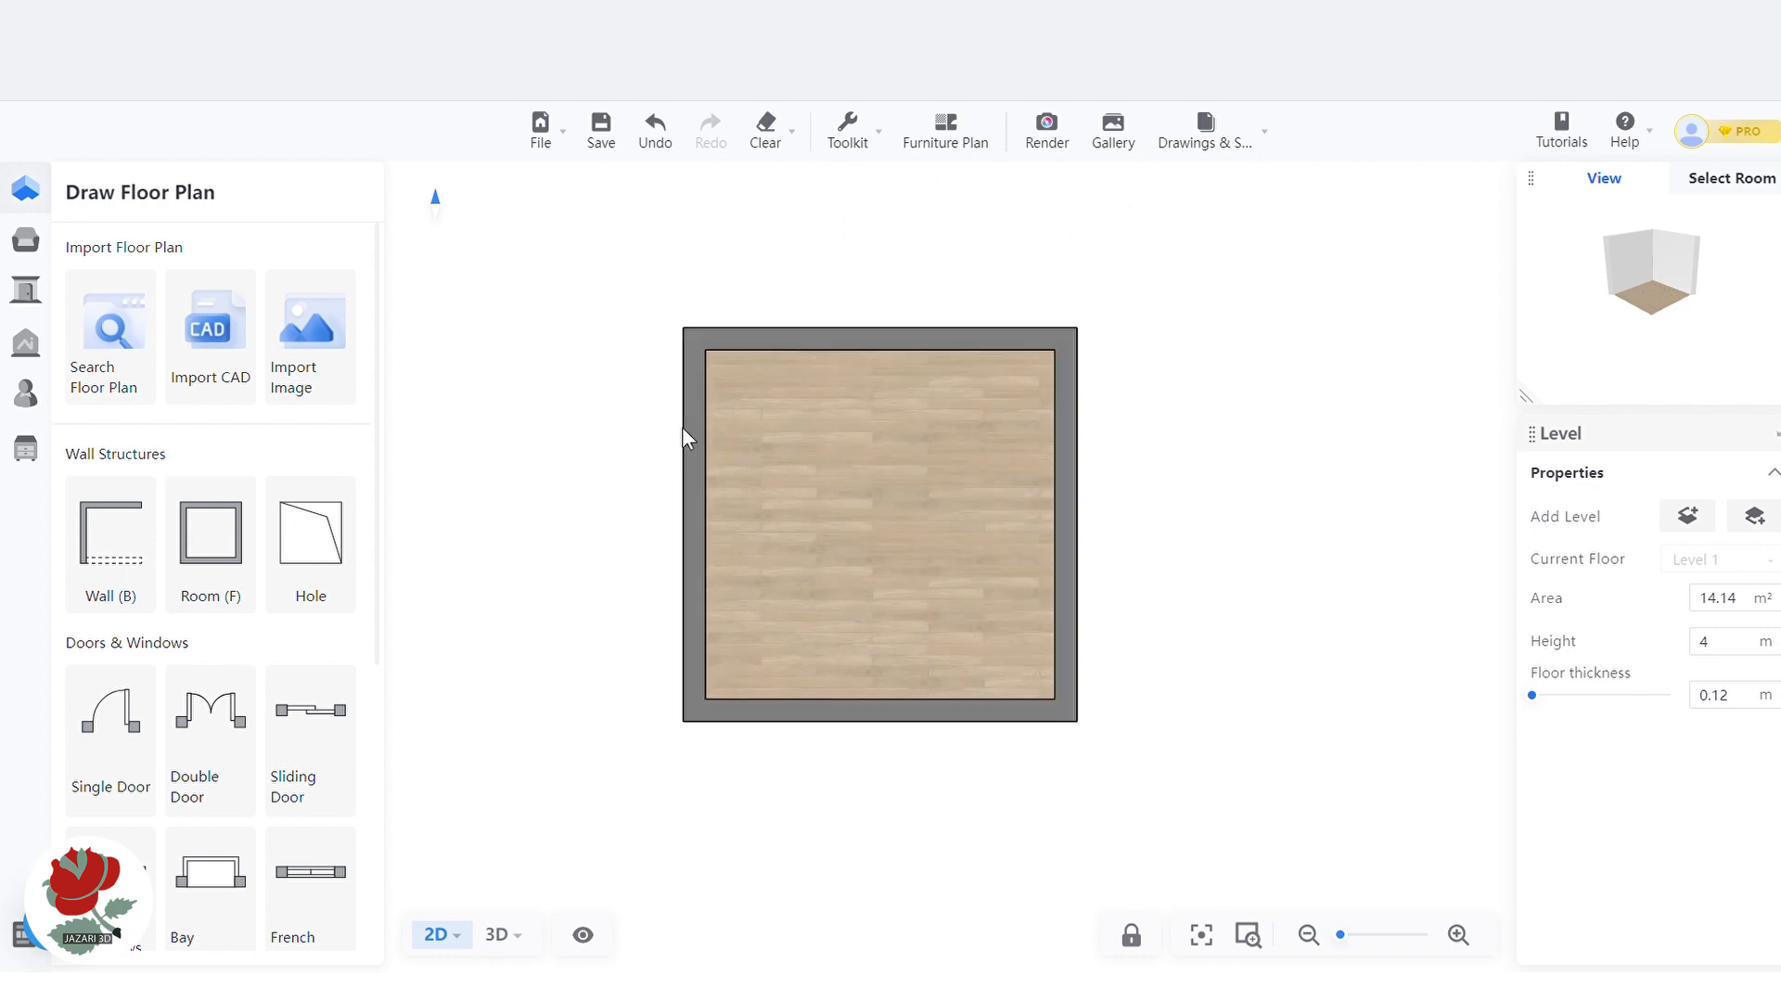
Open the room in the Custom Modeling advanced tool
mouse_move(24, 454)
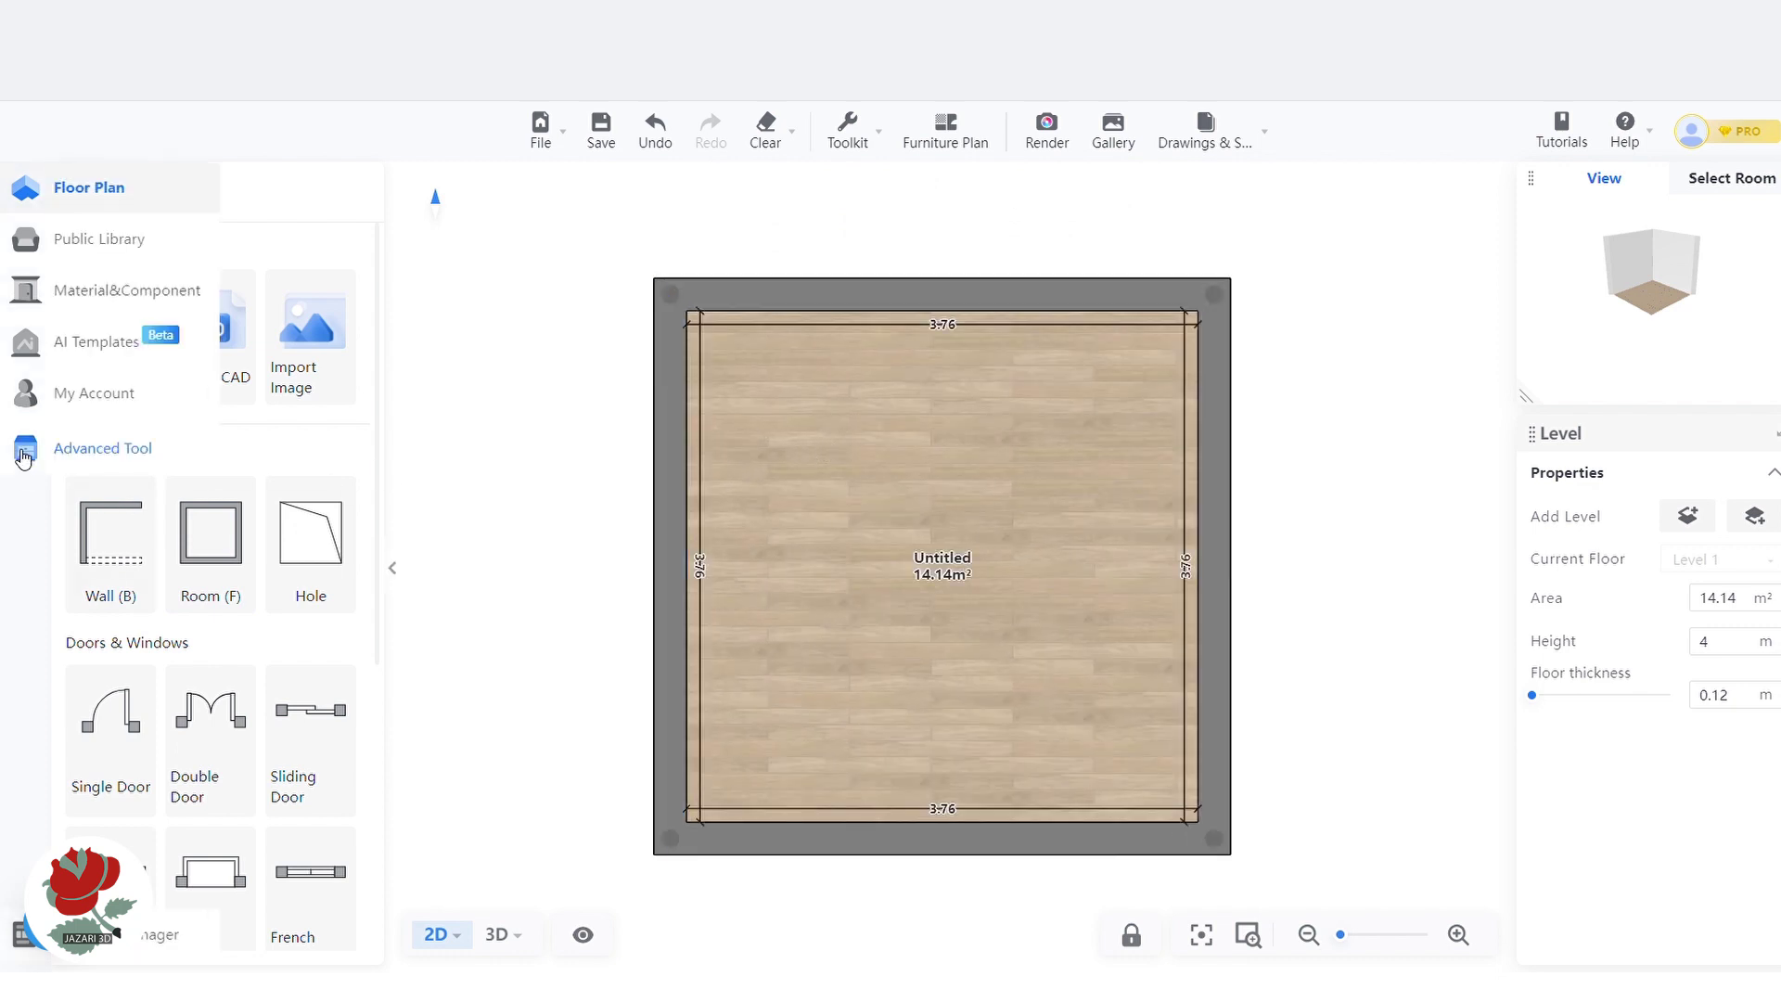
left_click(72, 452)
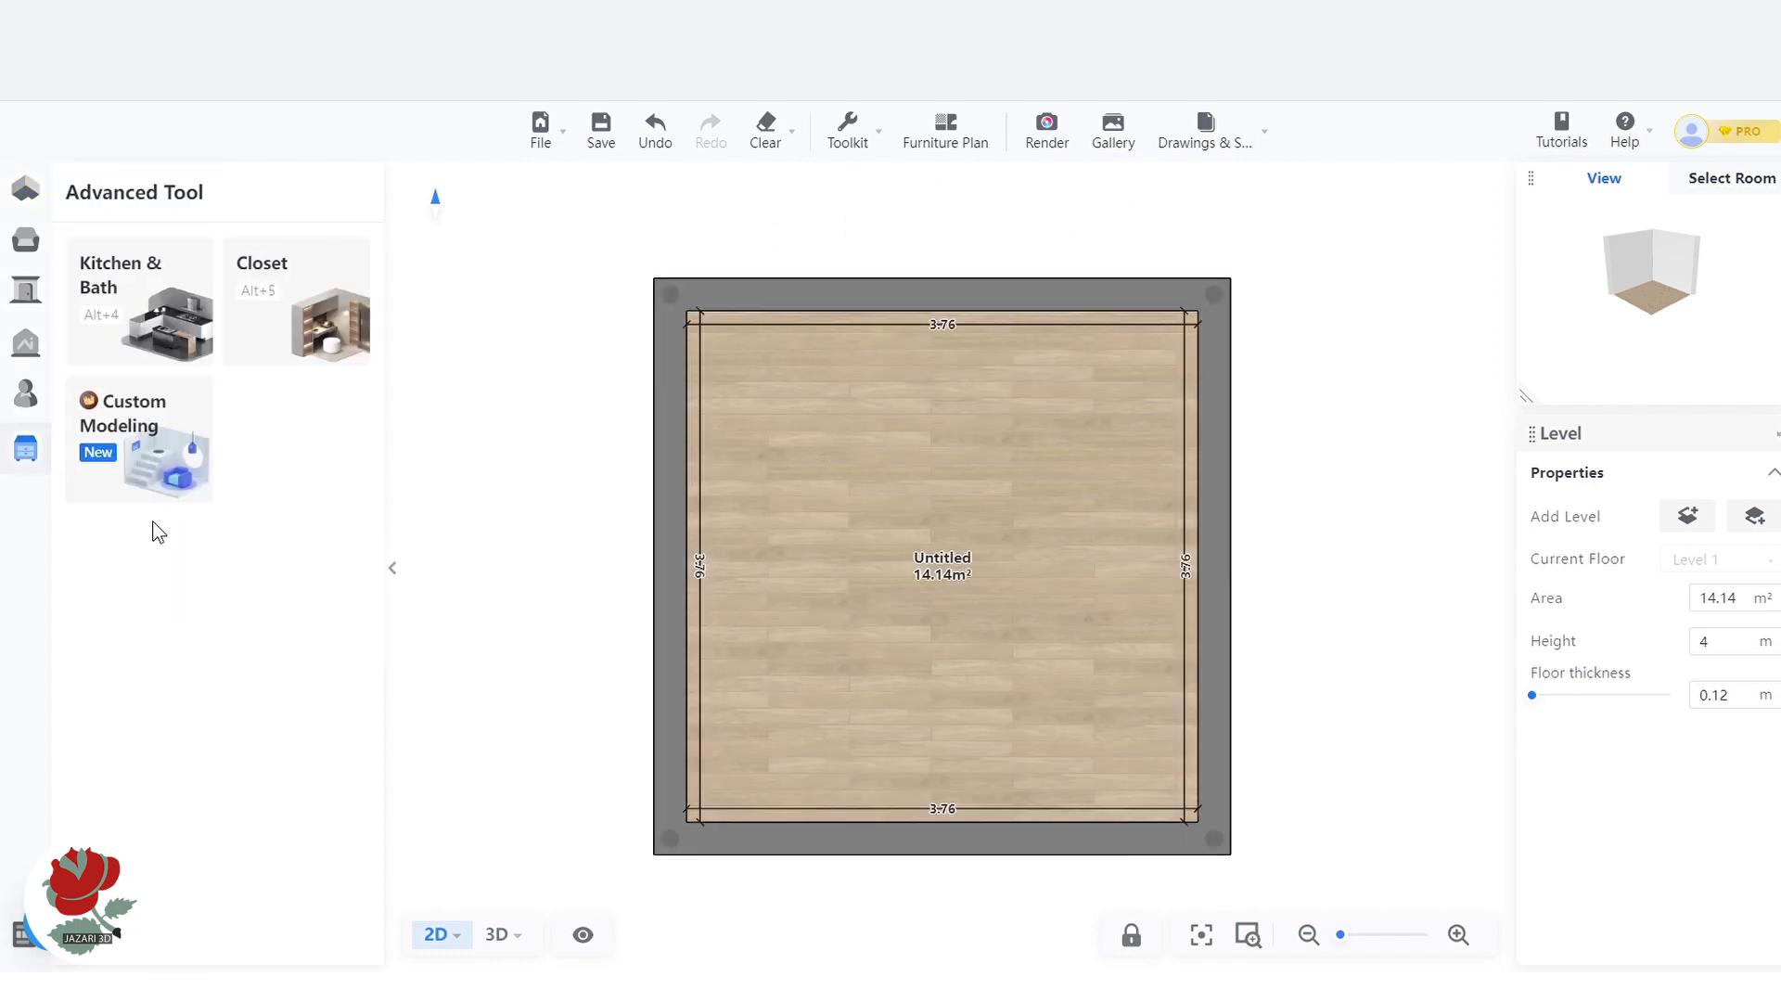
left_click(127, 459)
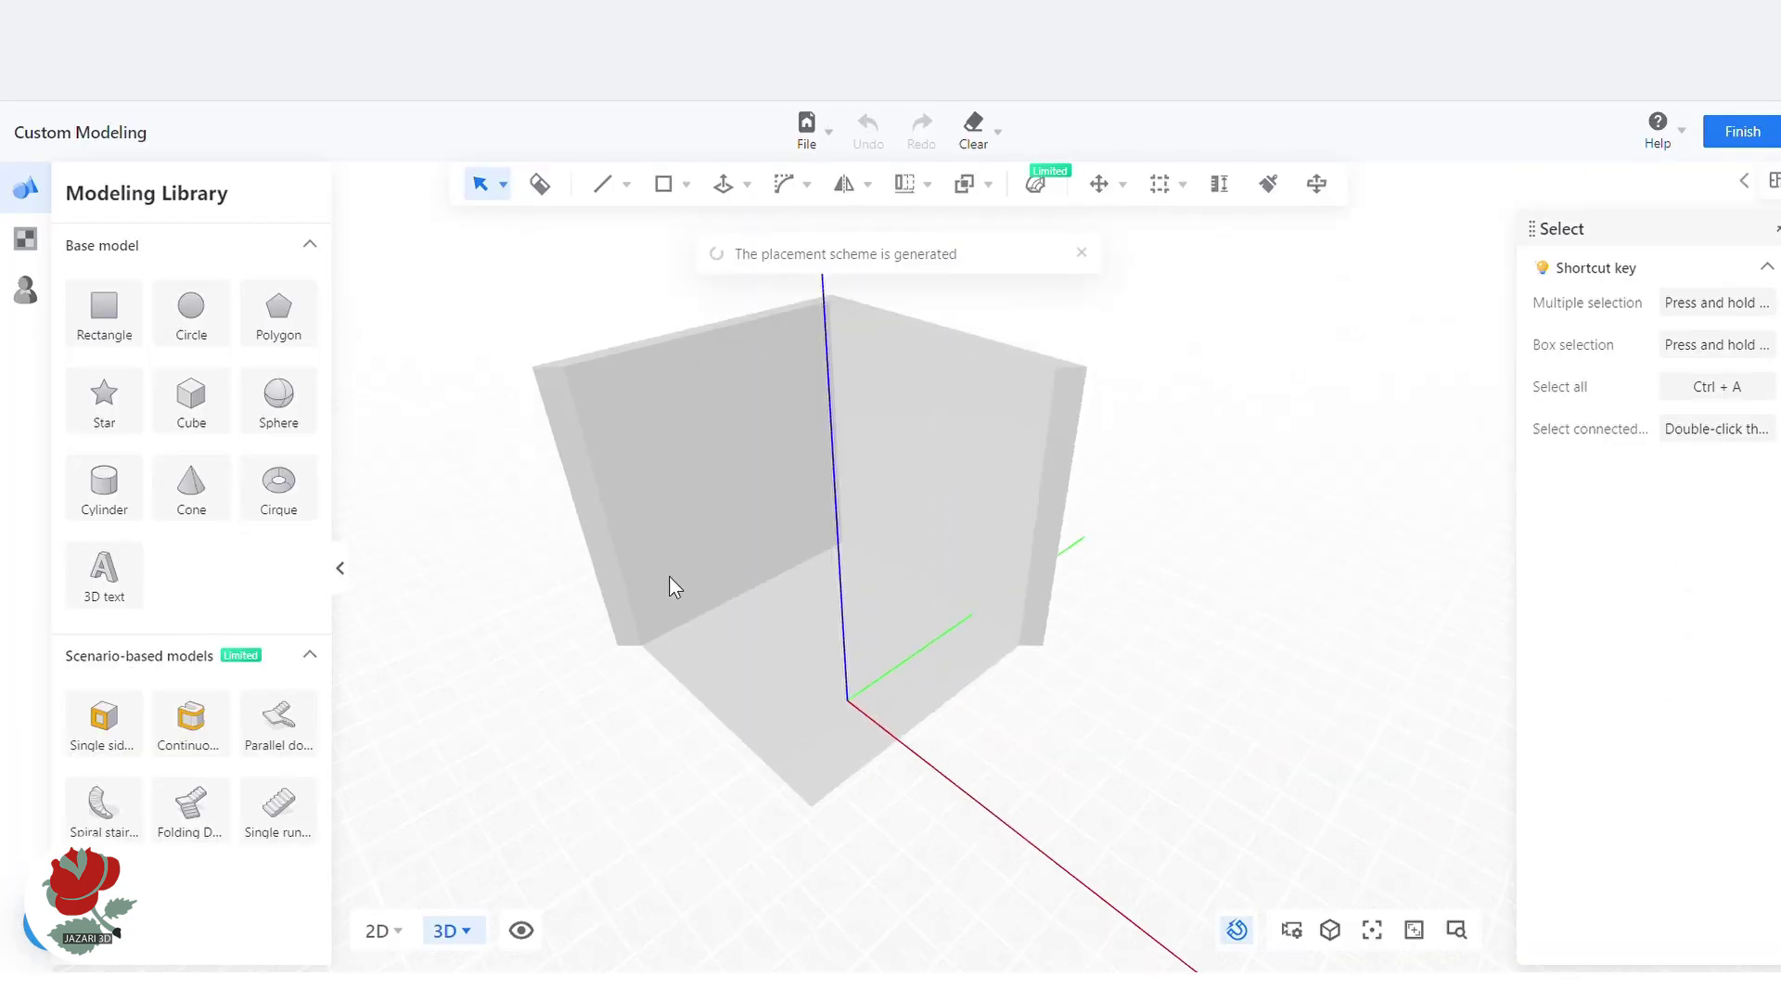
Adjust the 3D display settings to show the room's walls solid from outside, facing one outer wall
left_click(520, 928)
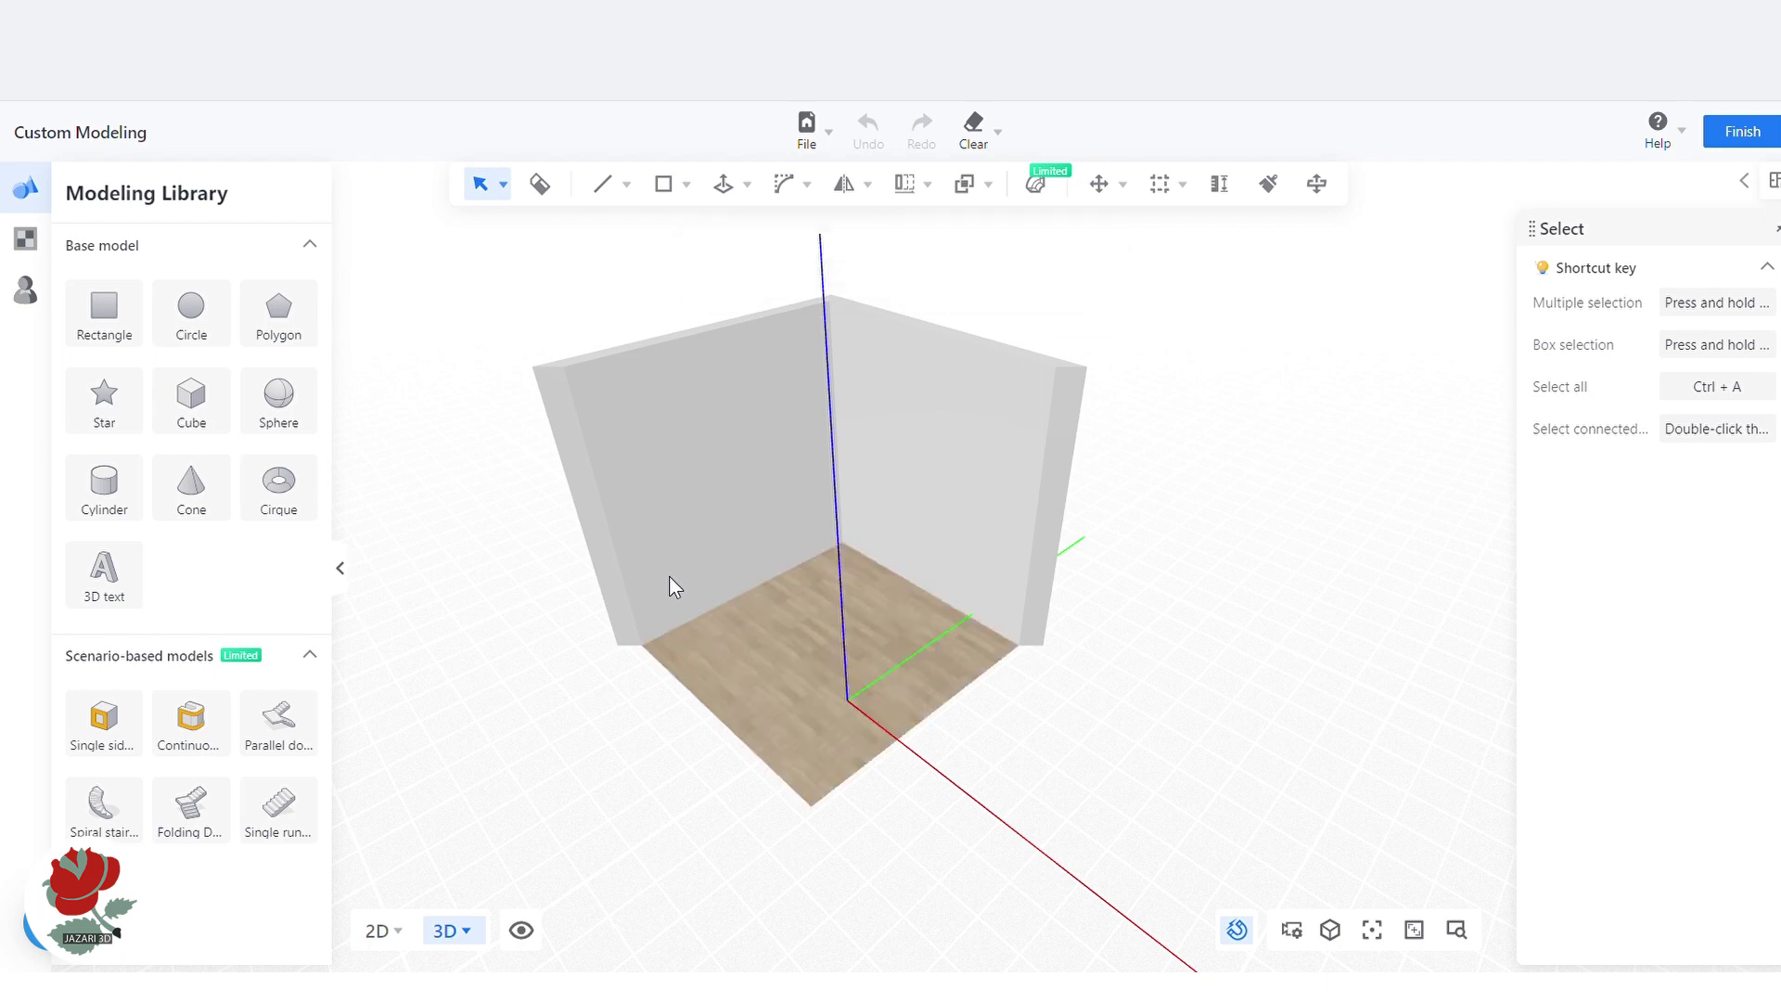
left_click(523, 930)
left_click(469, 836)
left_click(853, 879)
left_click_drag(850, 883, 976, 842)
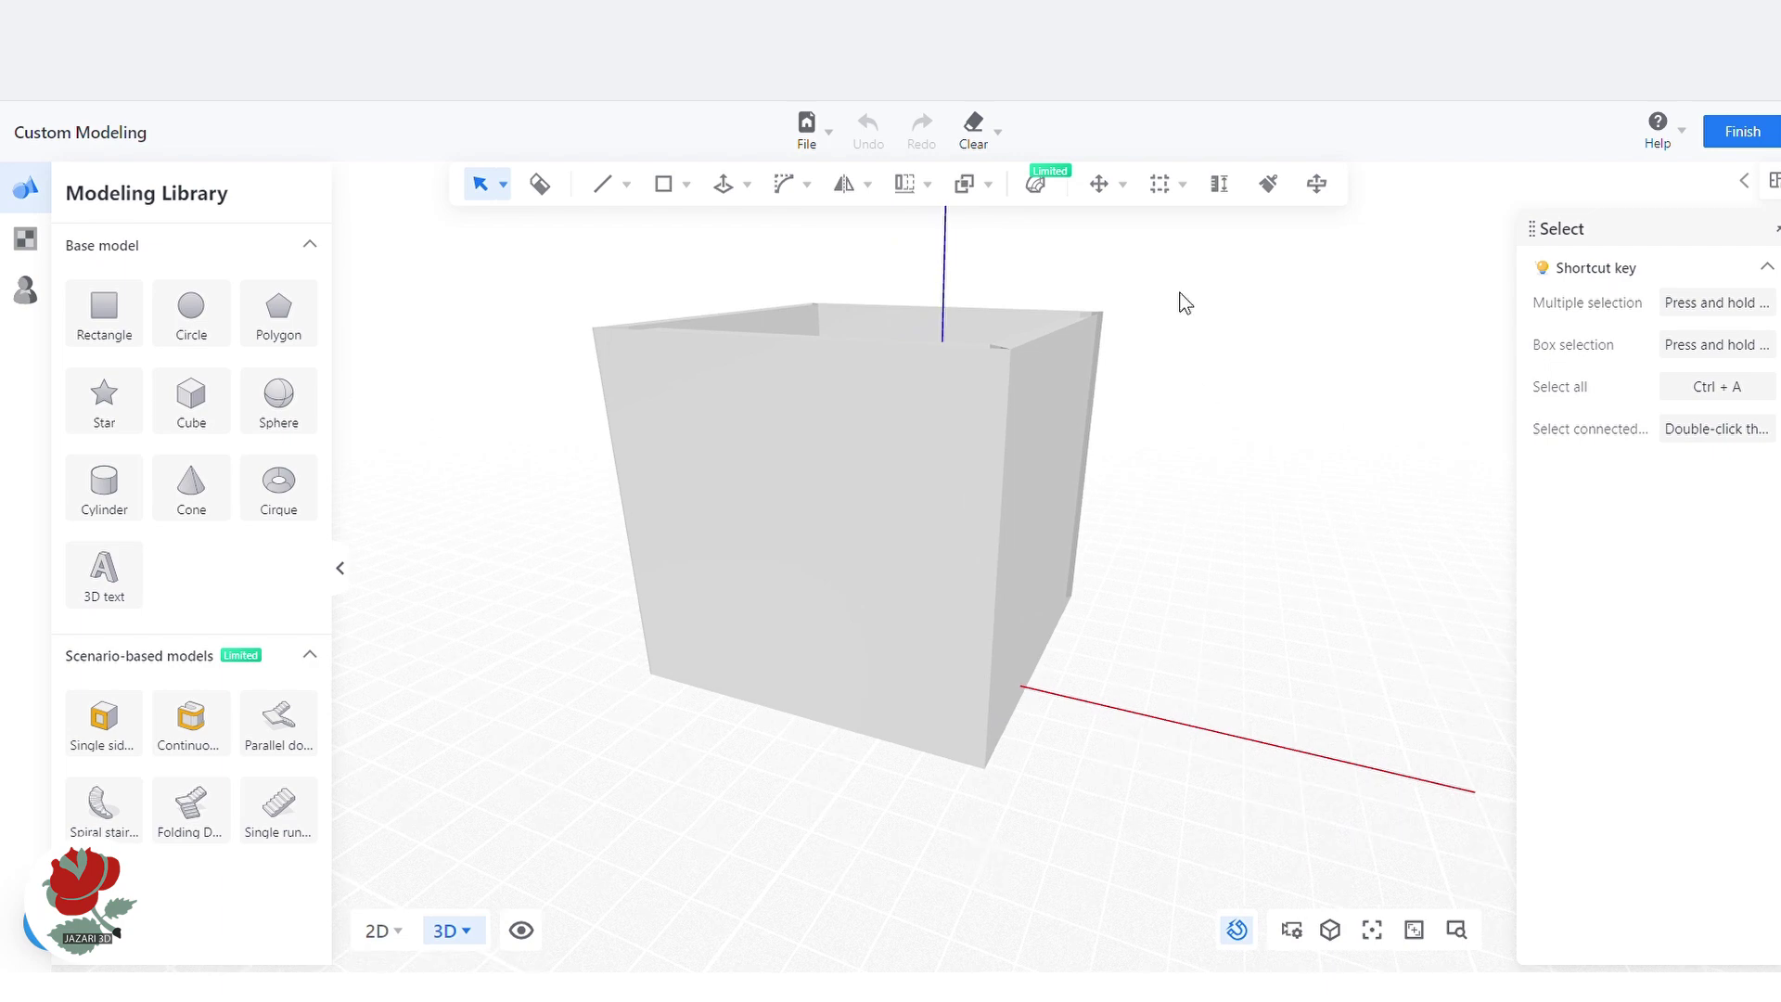
Place a horizontal reference line 2 m from the outer wall's bottom edge and a vertical one offset from its left edge
mouse_move(1169, 188)
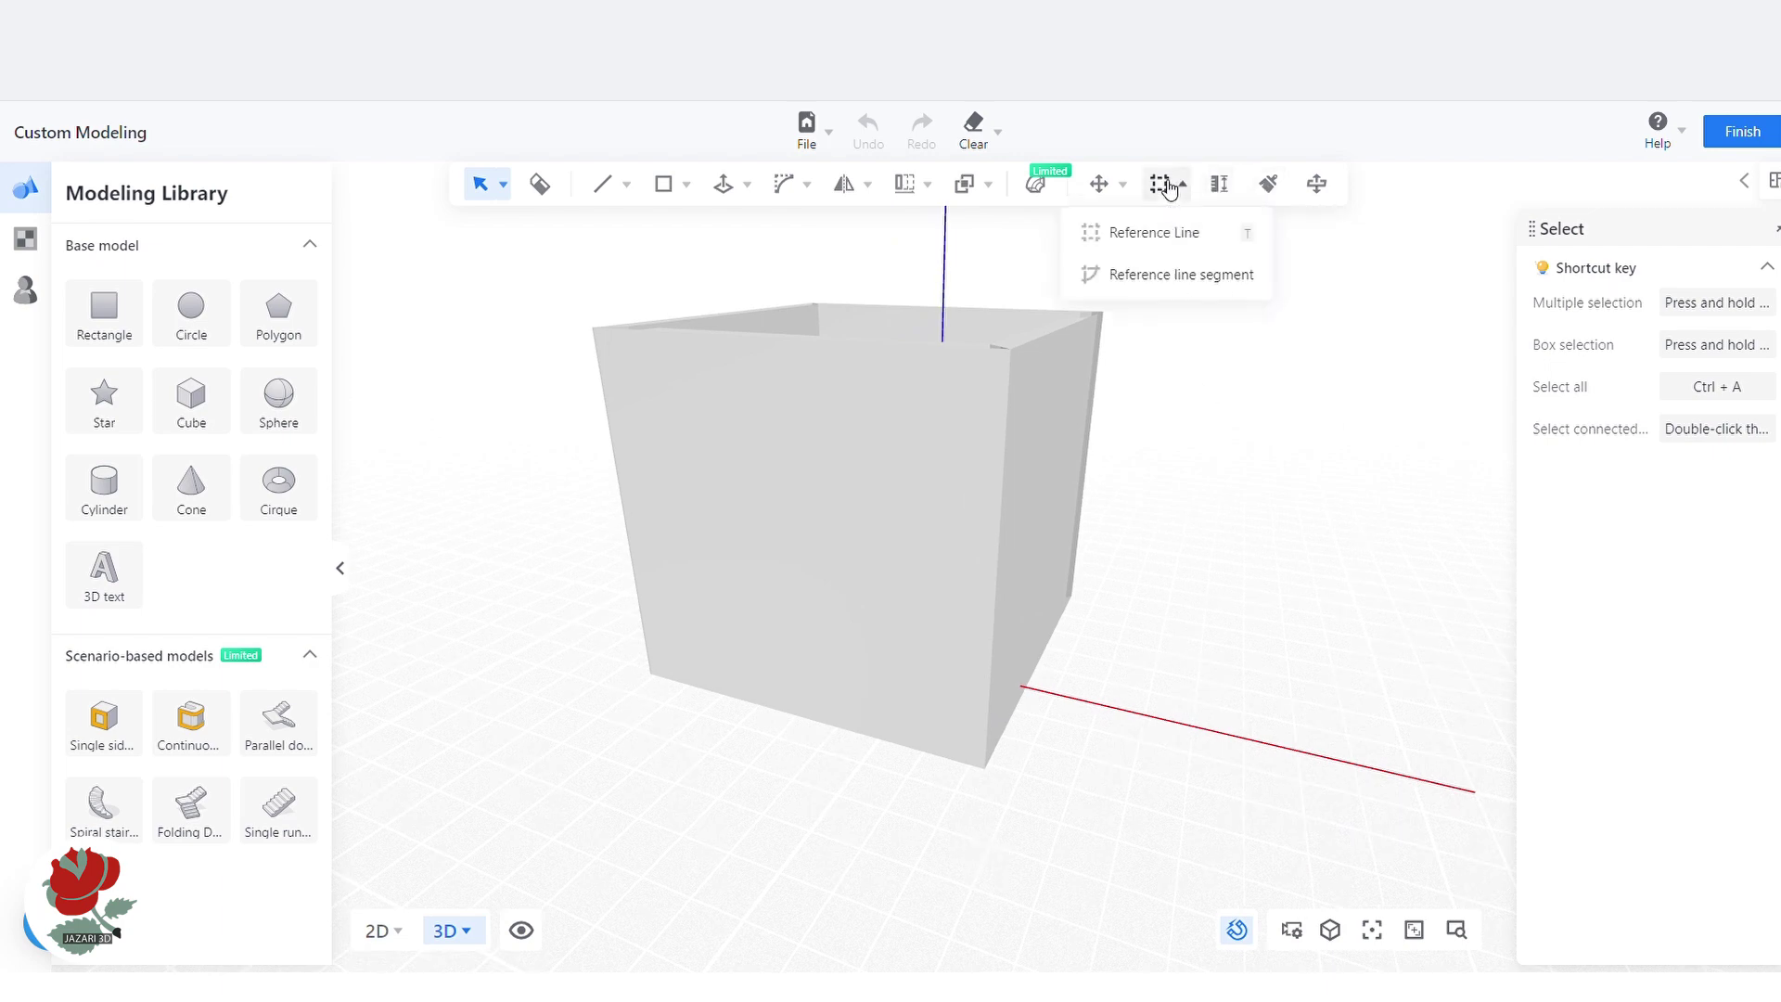
left_click(1154, 233)
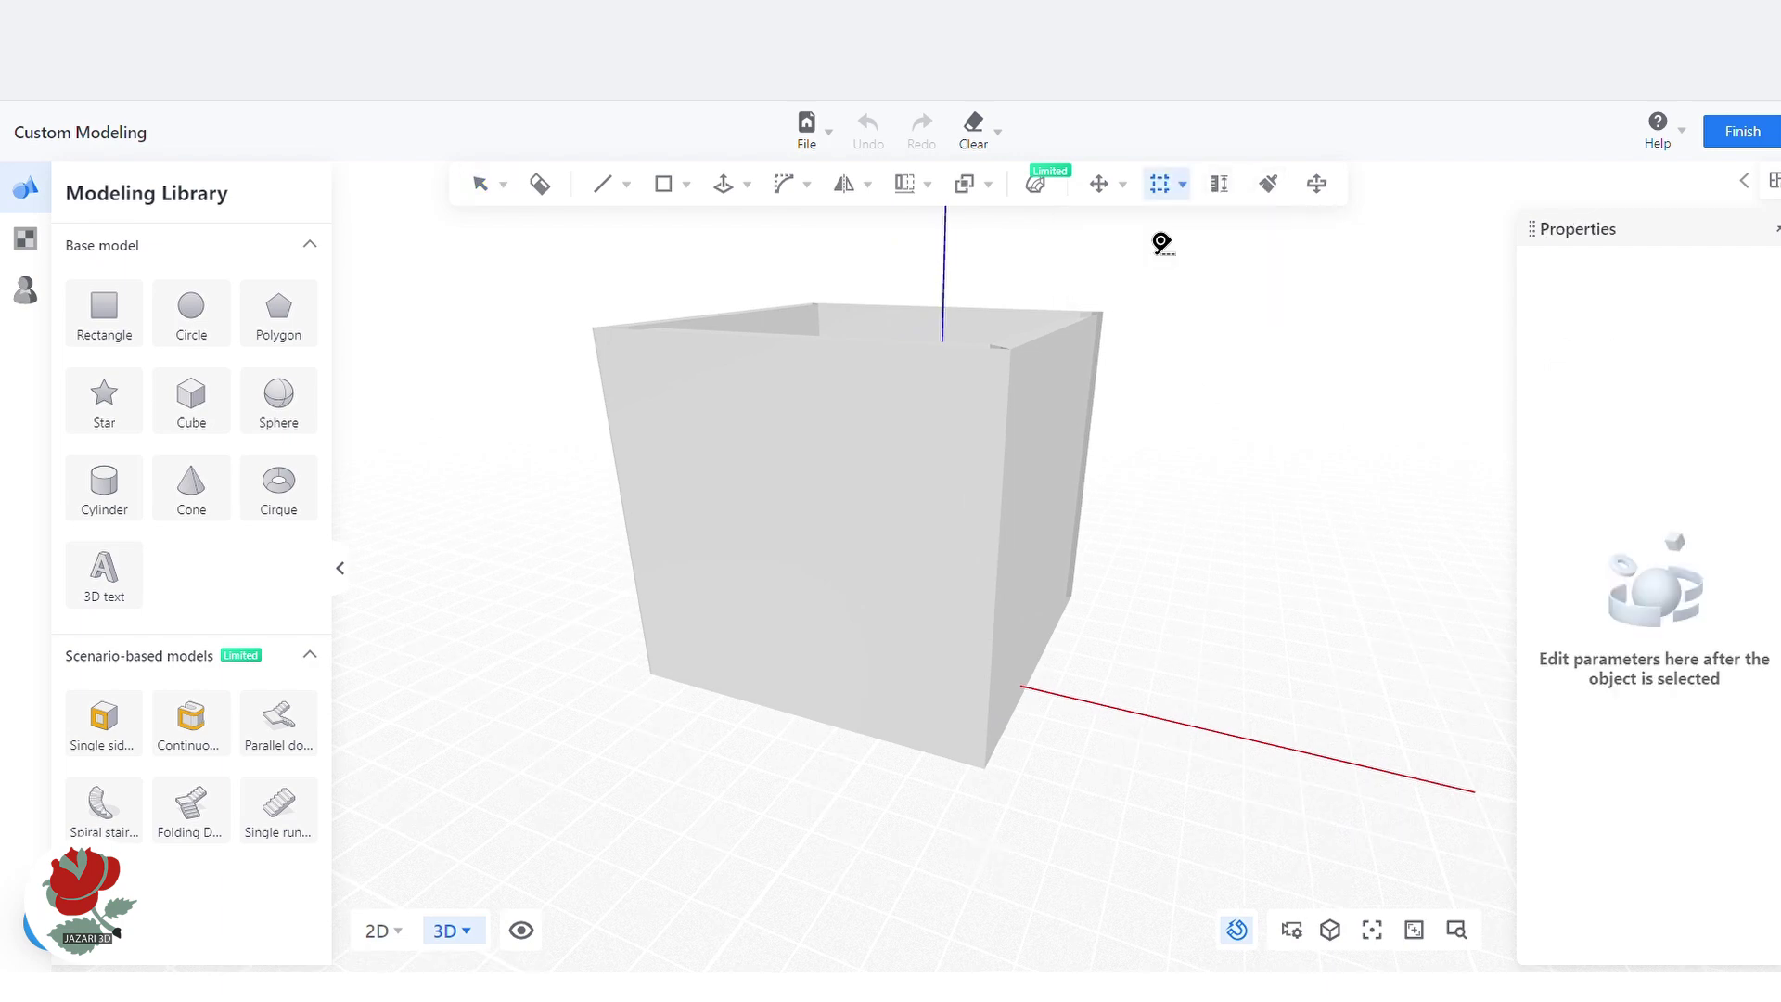
left_click(737, 709)
type("2")
key("Return")
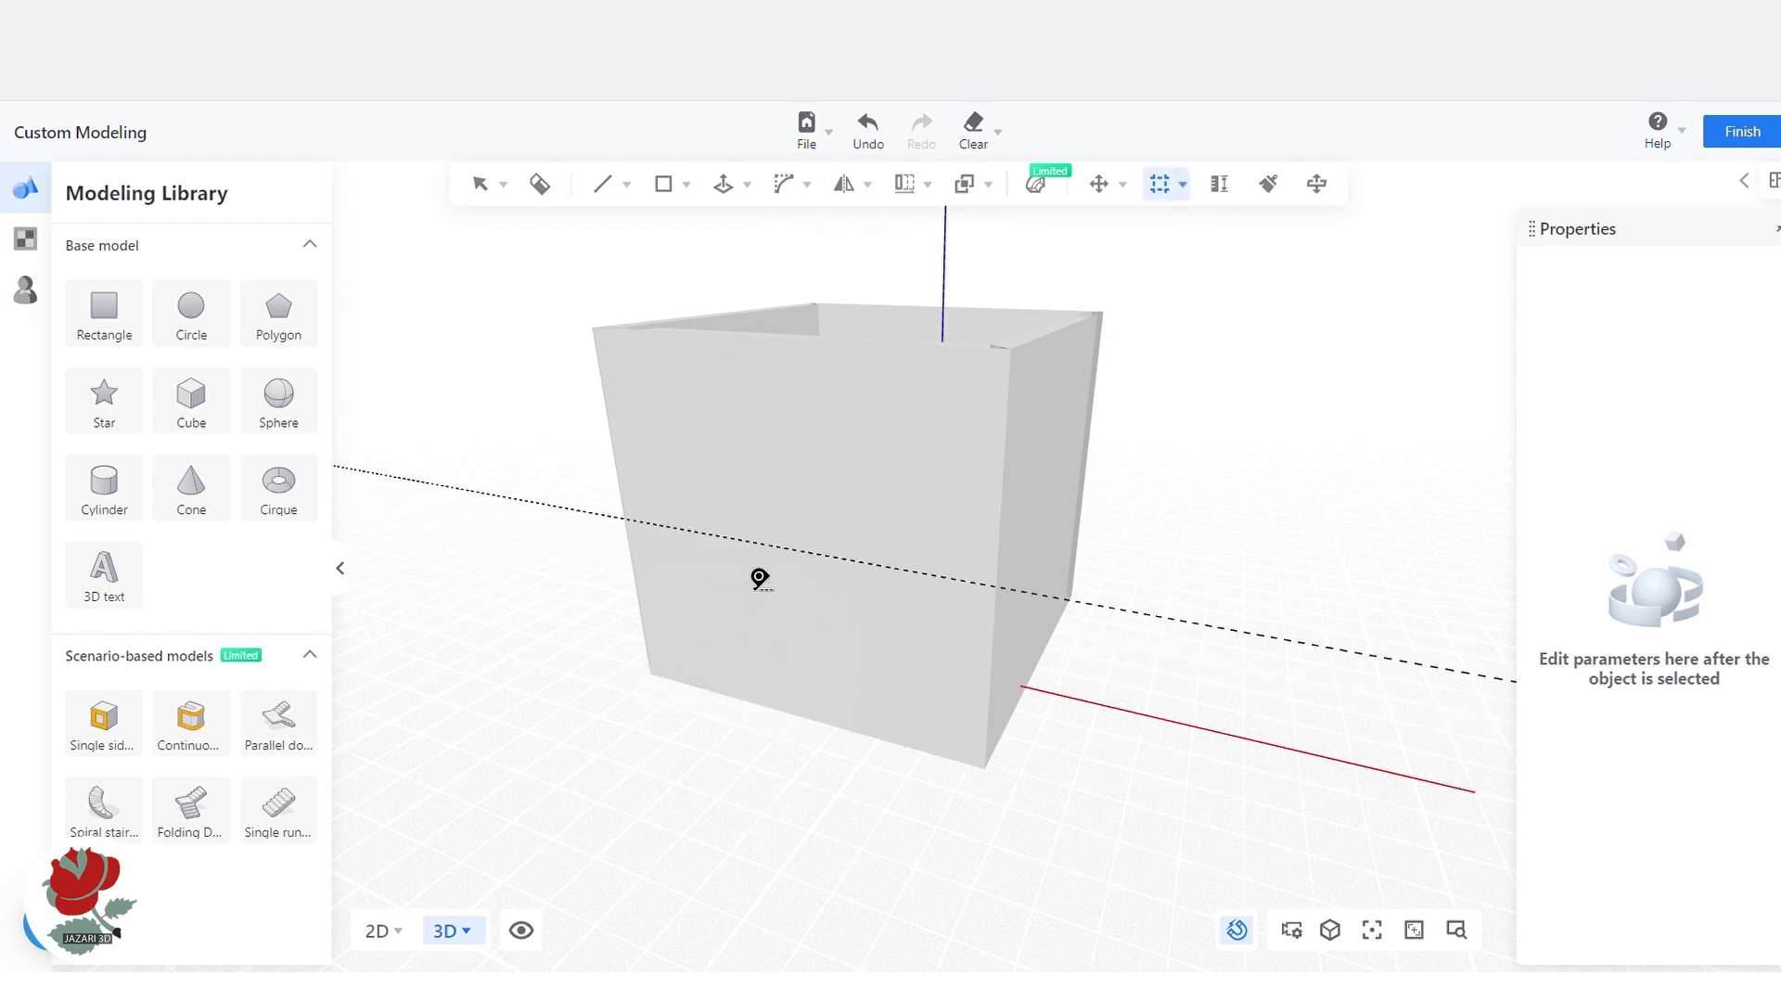
left_click(626, 473)
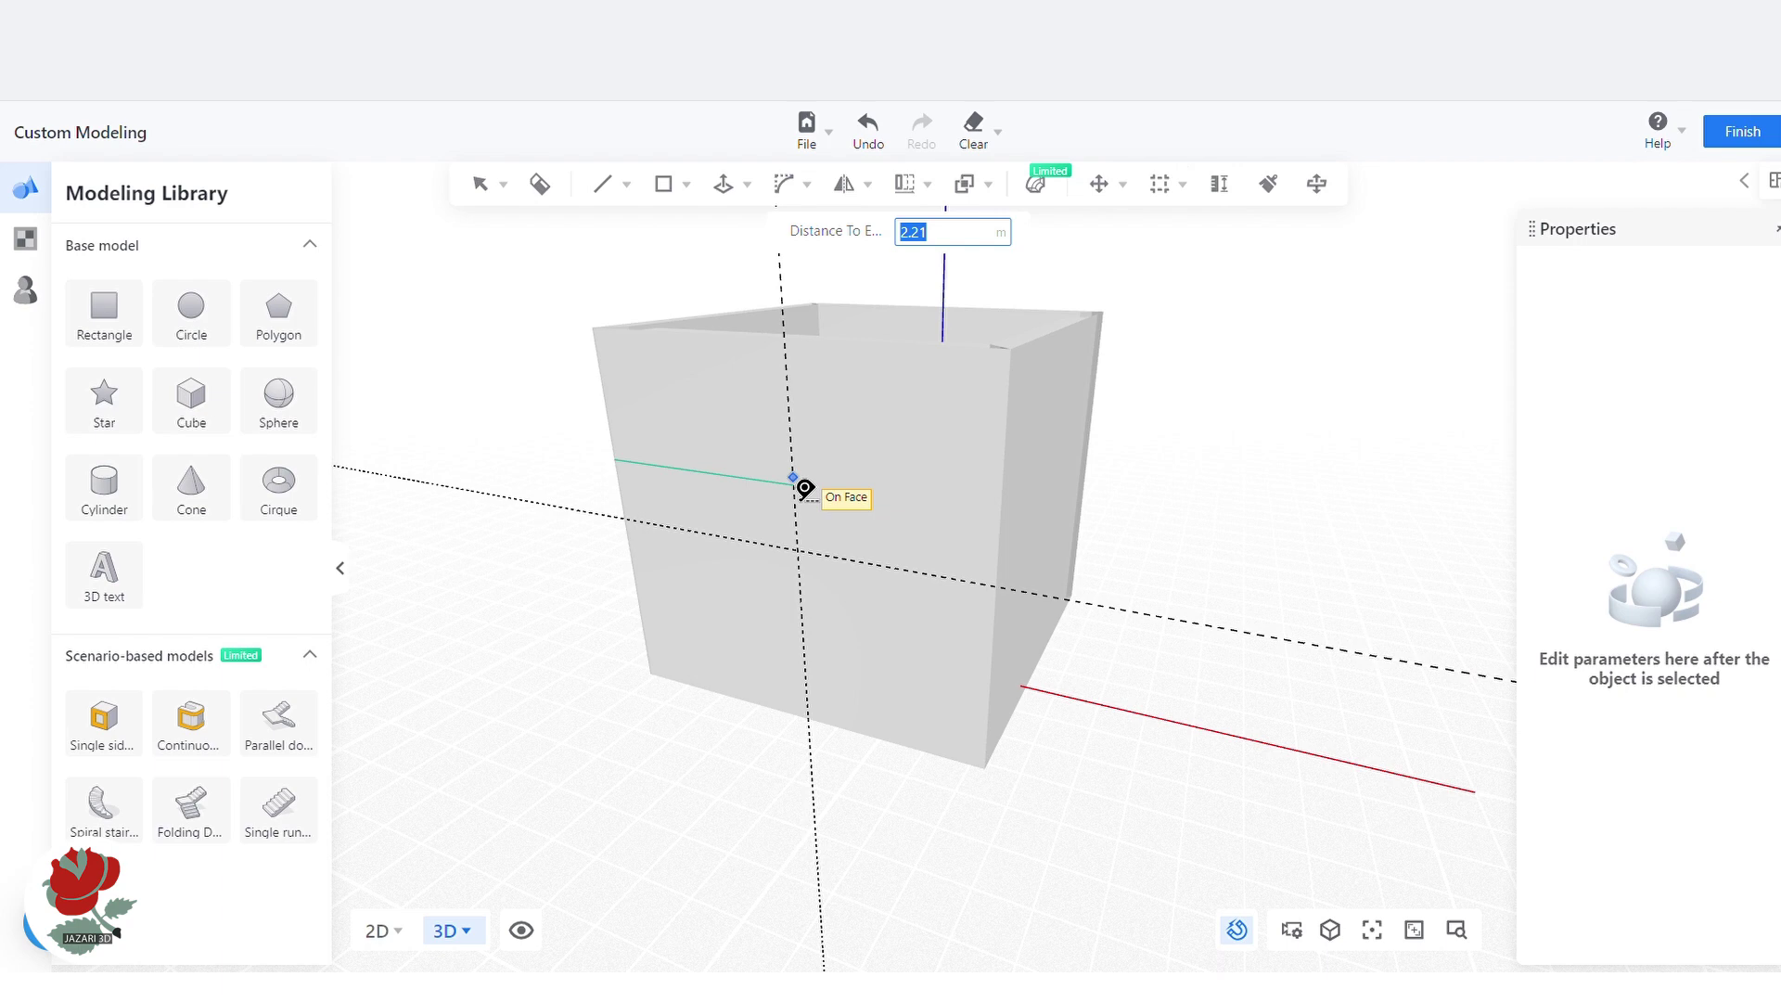
key("Return")
key("Escape")
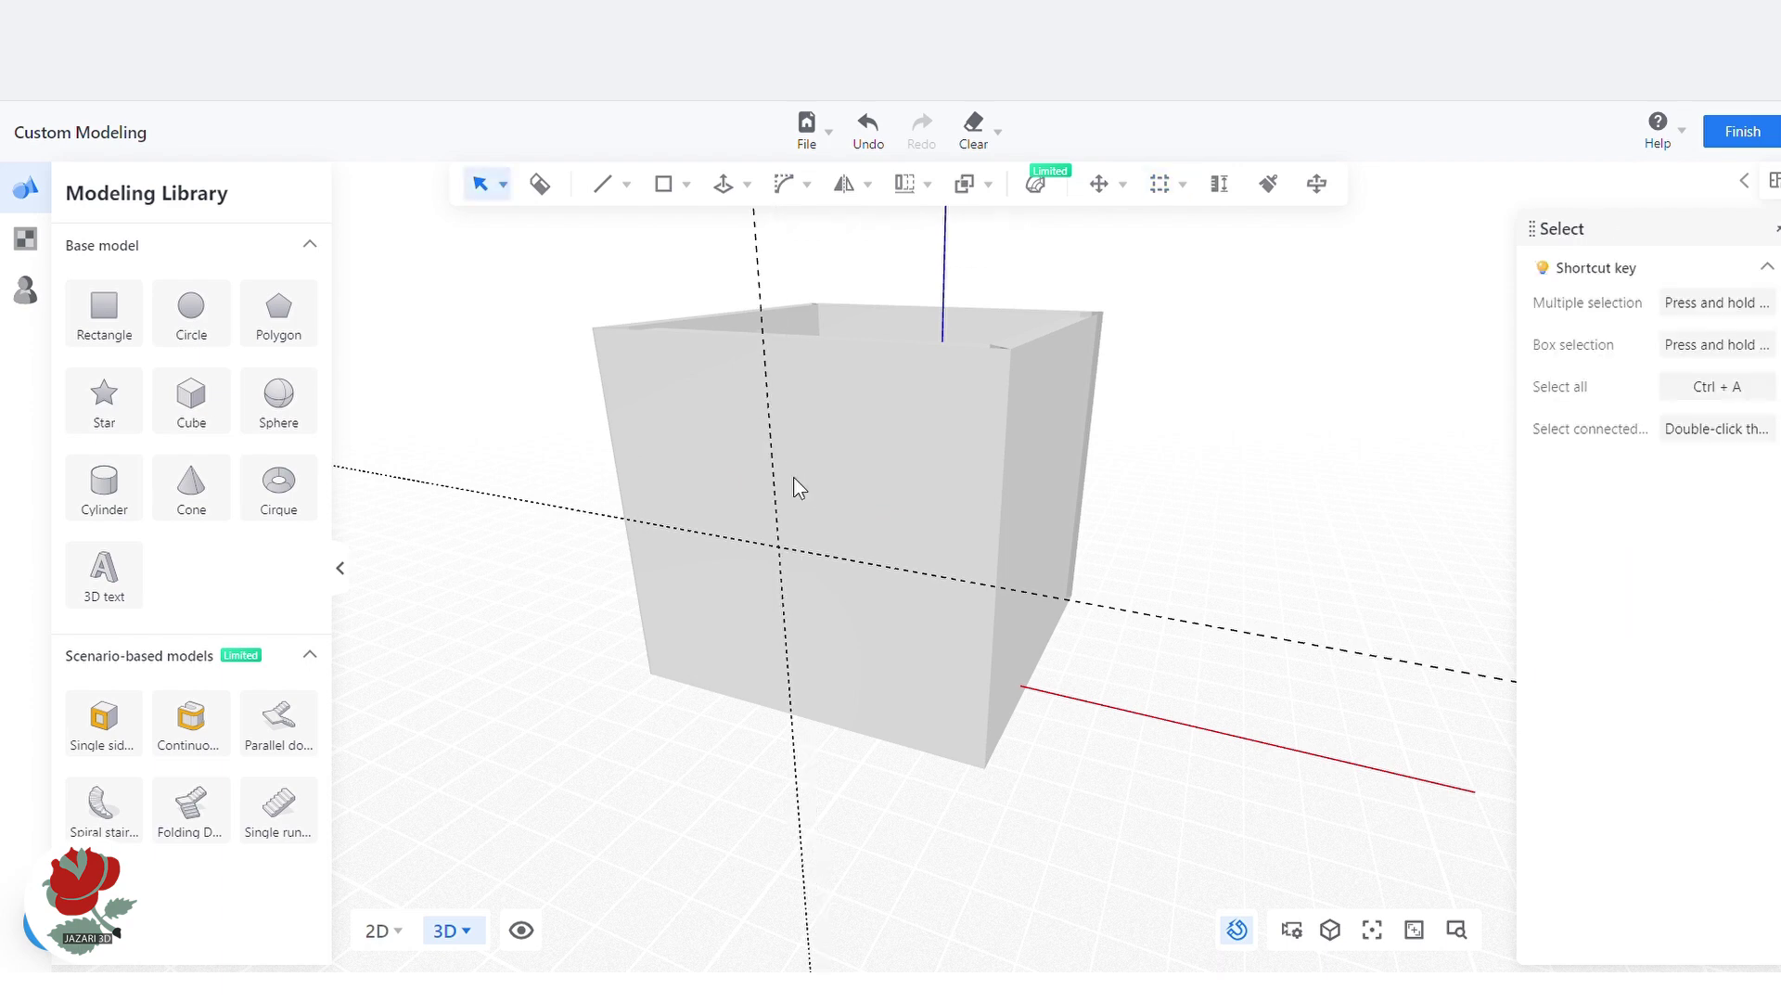
Draw a rectangle on the wall from the reference lines' intersection to the wall's lower-left corner
scroll(627, 574, "up", 5)
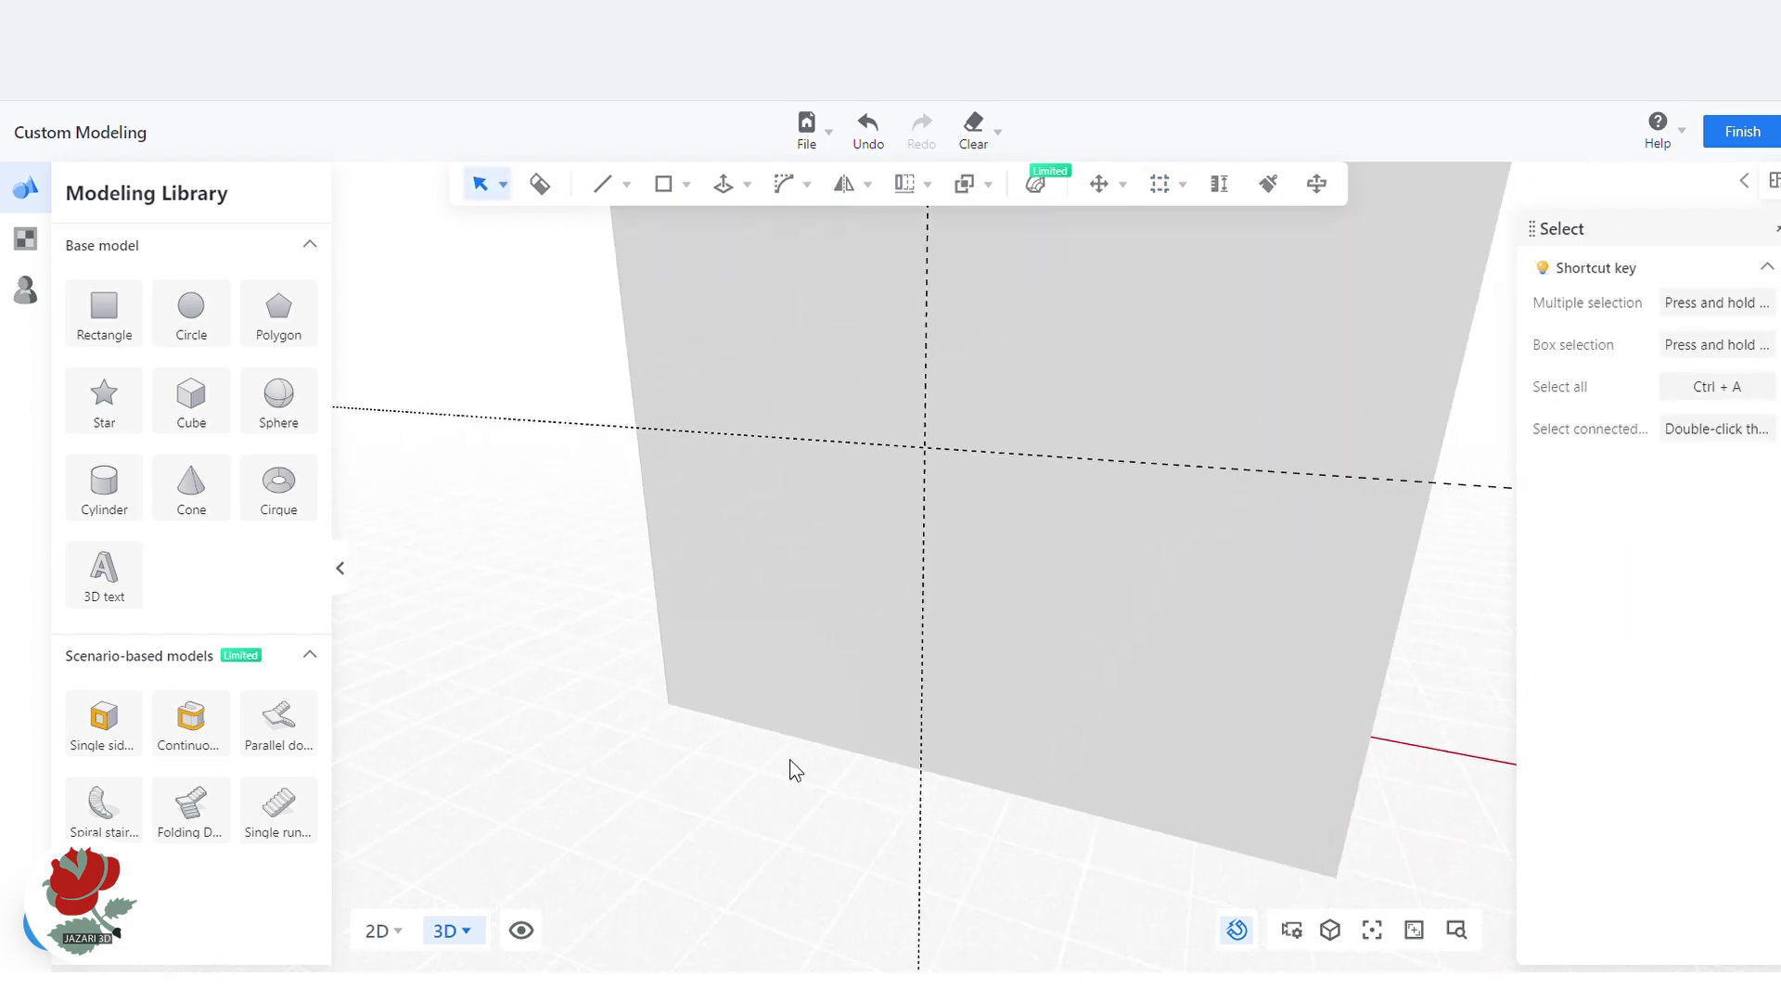
scroll(795, 768, "down", 5)
mouse_move(674, 192)
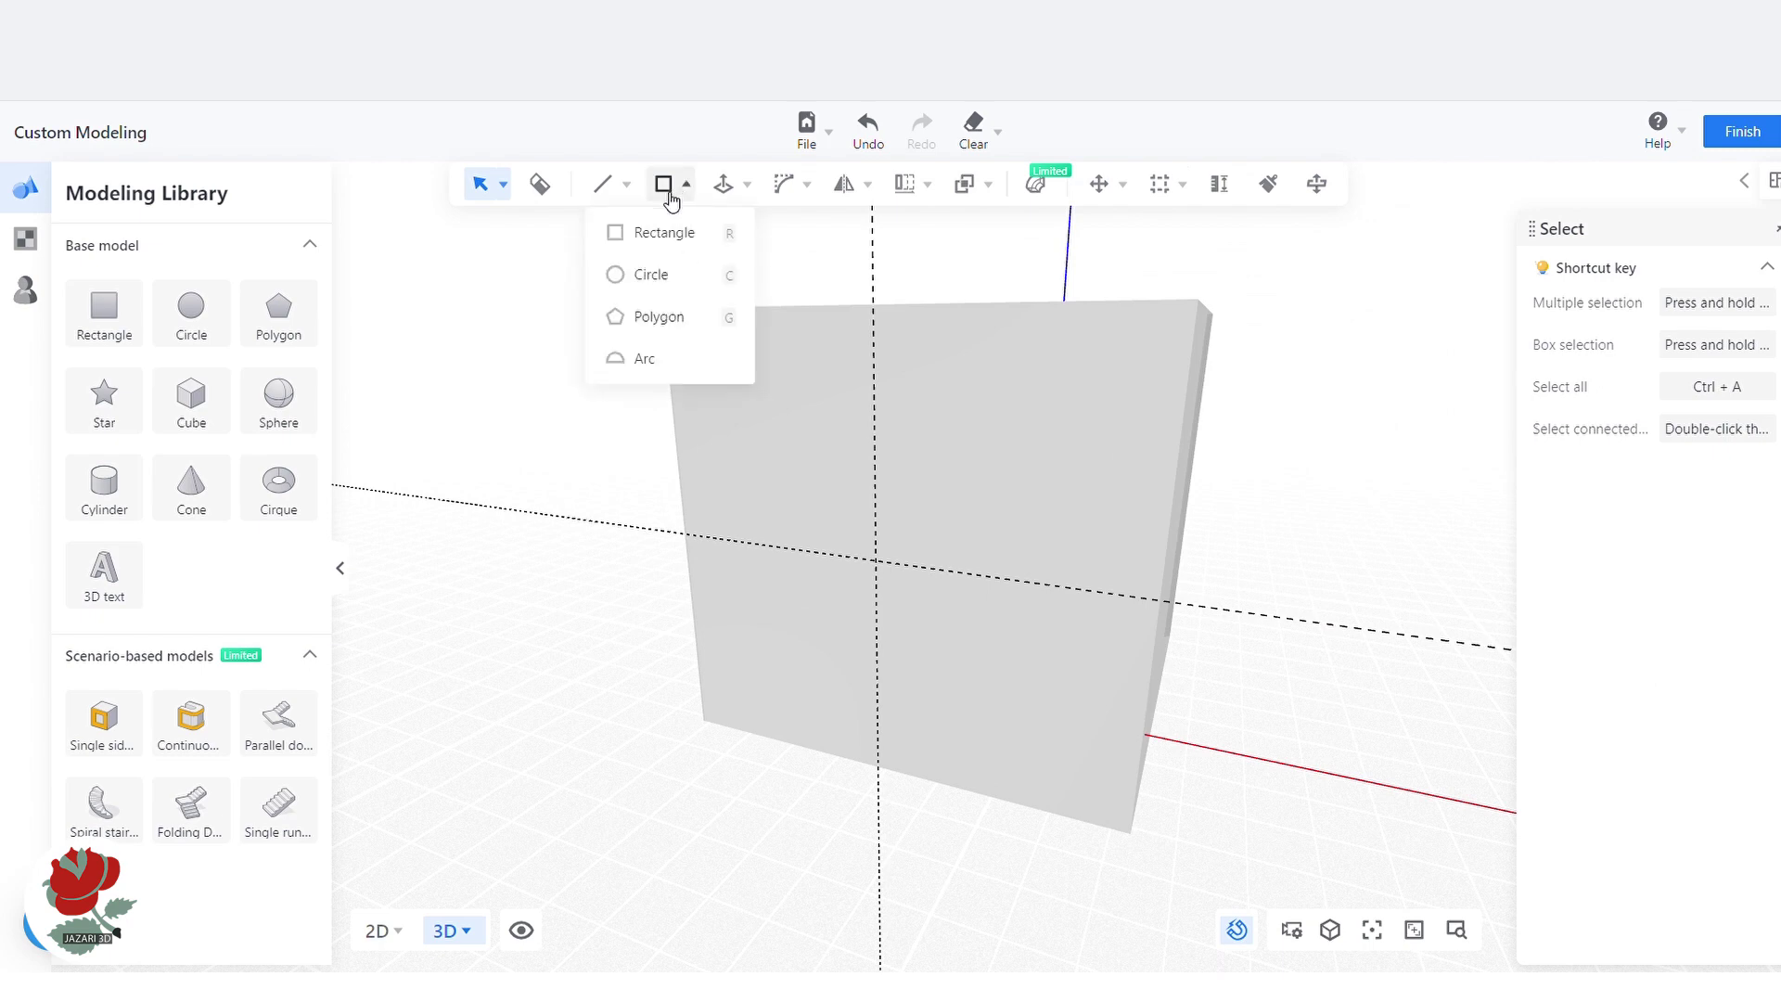
left_click(649, 232)
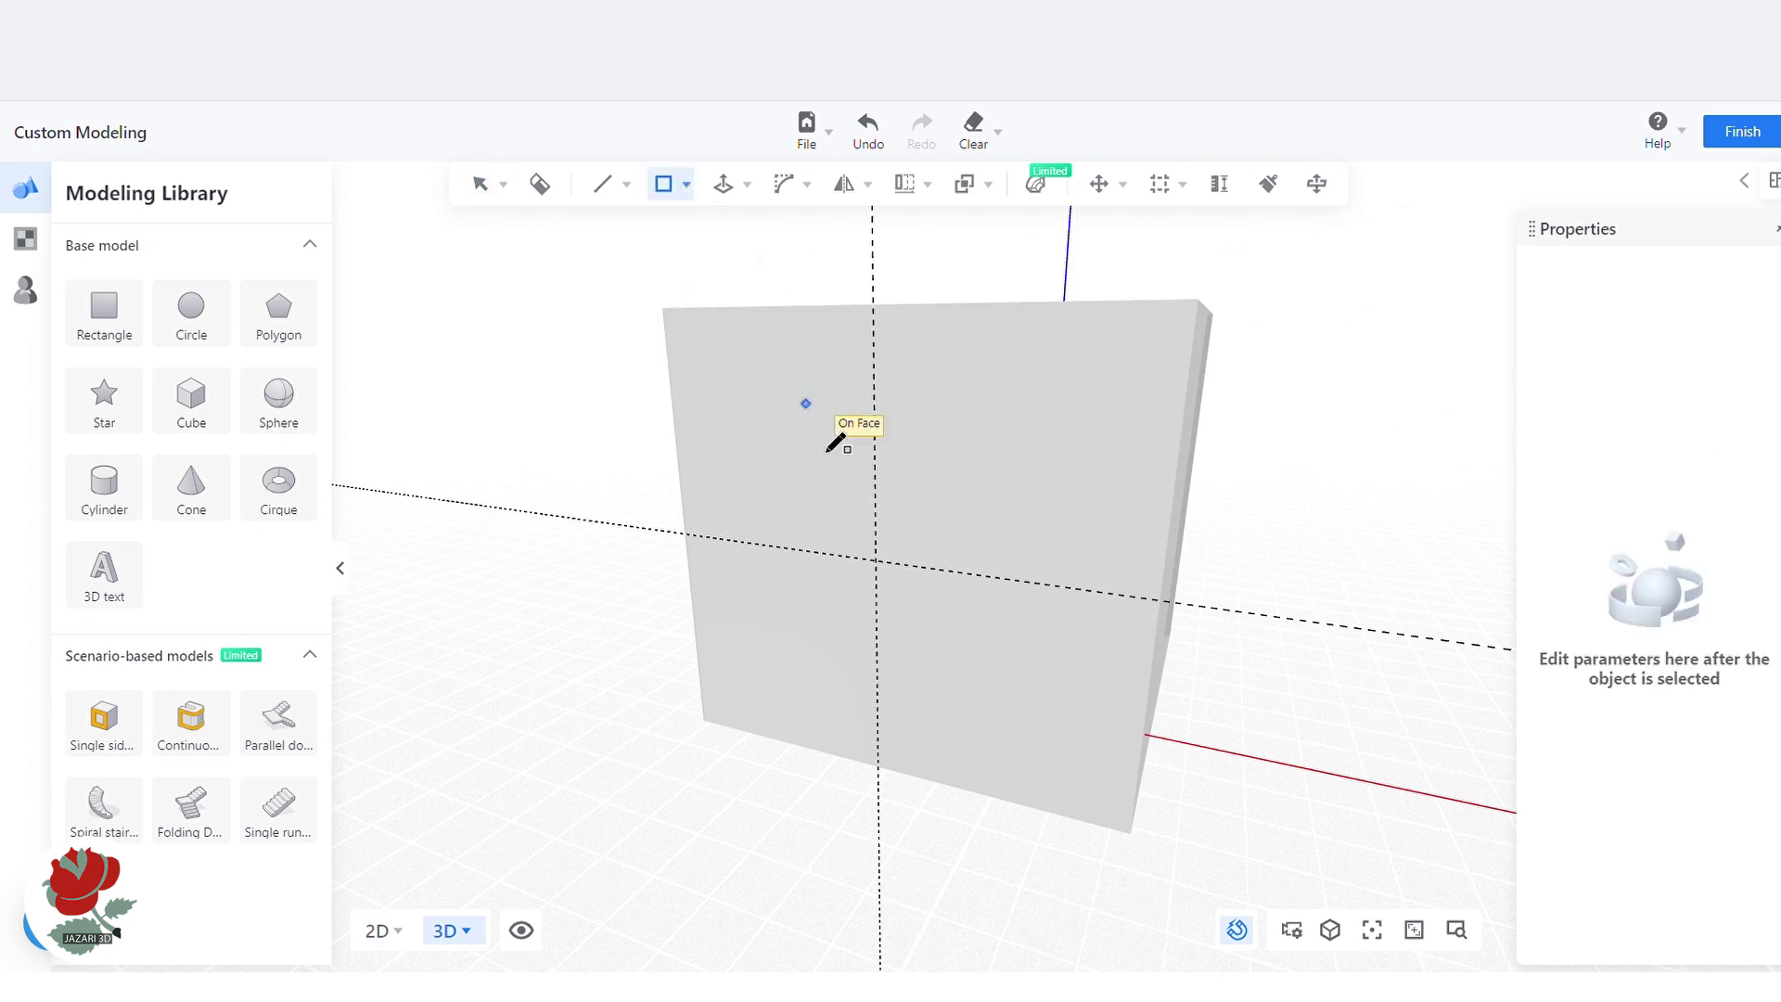
left_click(877, 562)
left_click(704, 721)
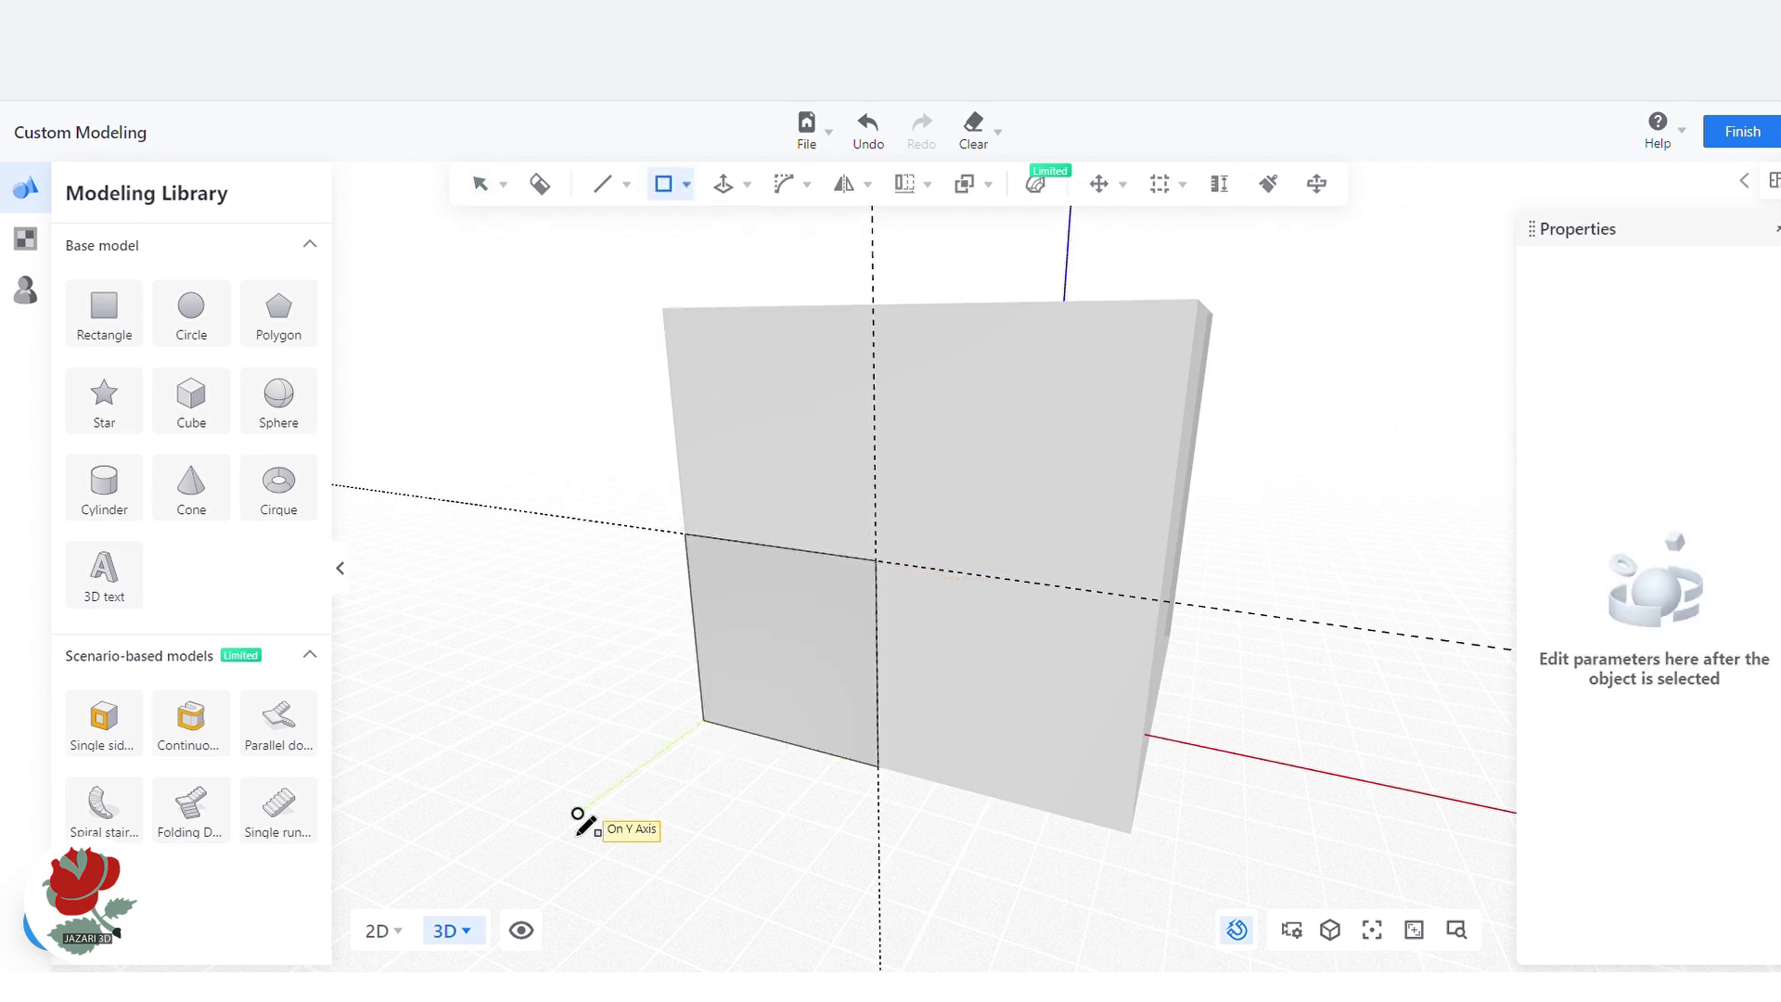
key("Escape")
Draw an arc with a height of 1 m across the rectangle's top edge
left_click(663, 184)
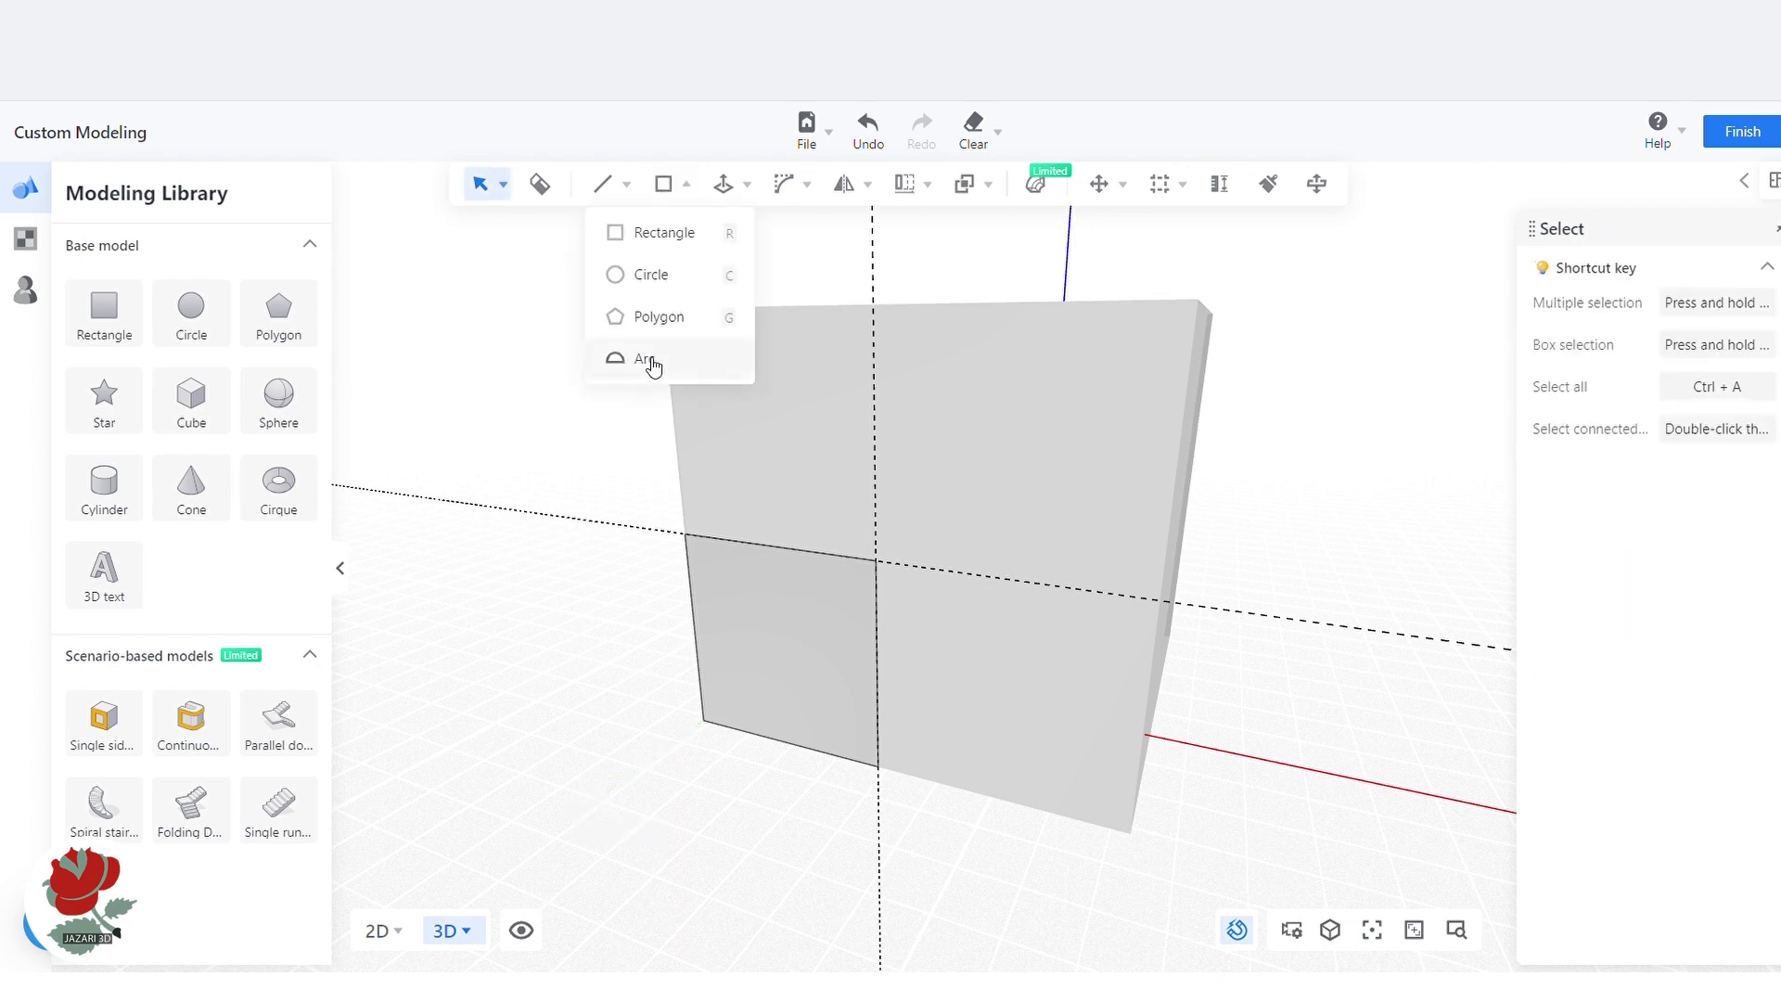
left_click(647, 361)
left_click(877, 563)
left_click(685, 535)
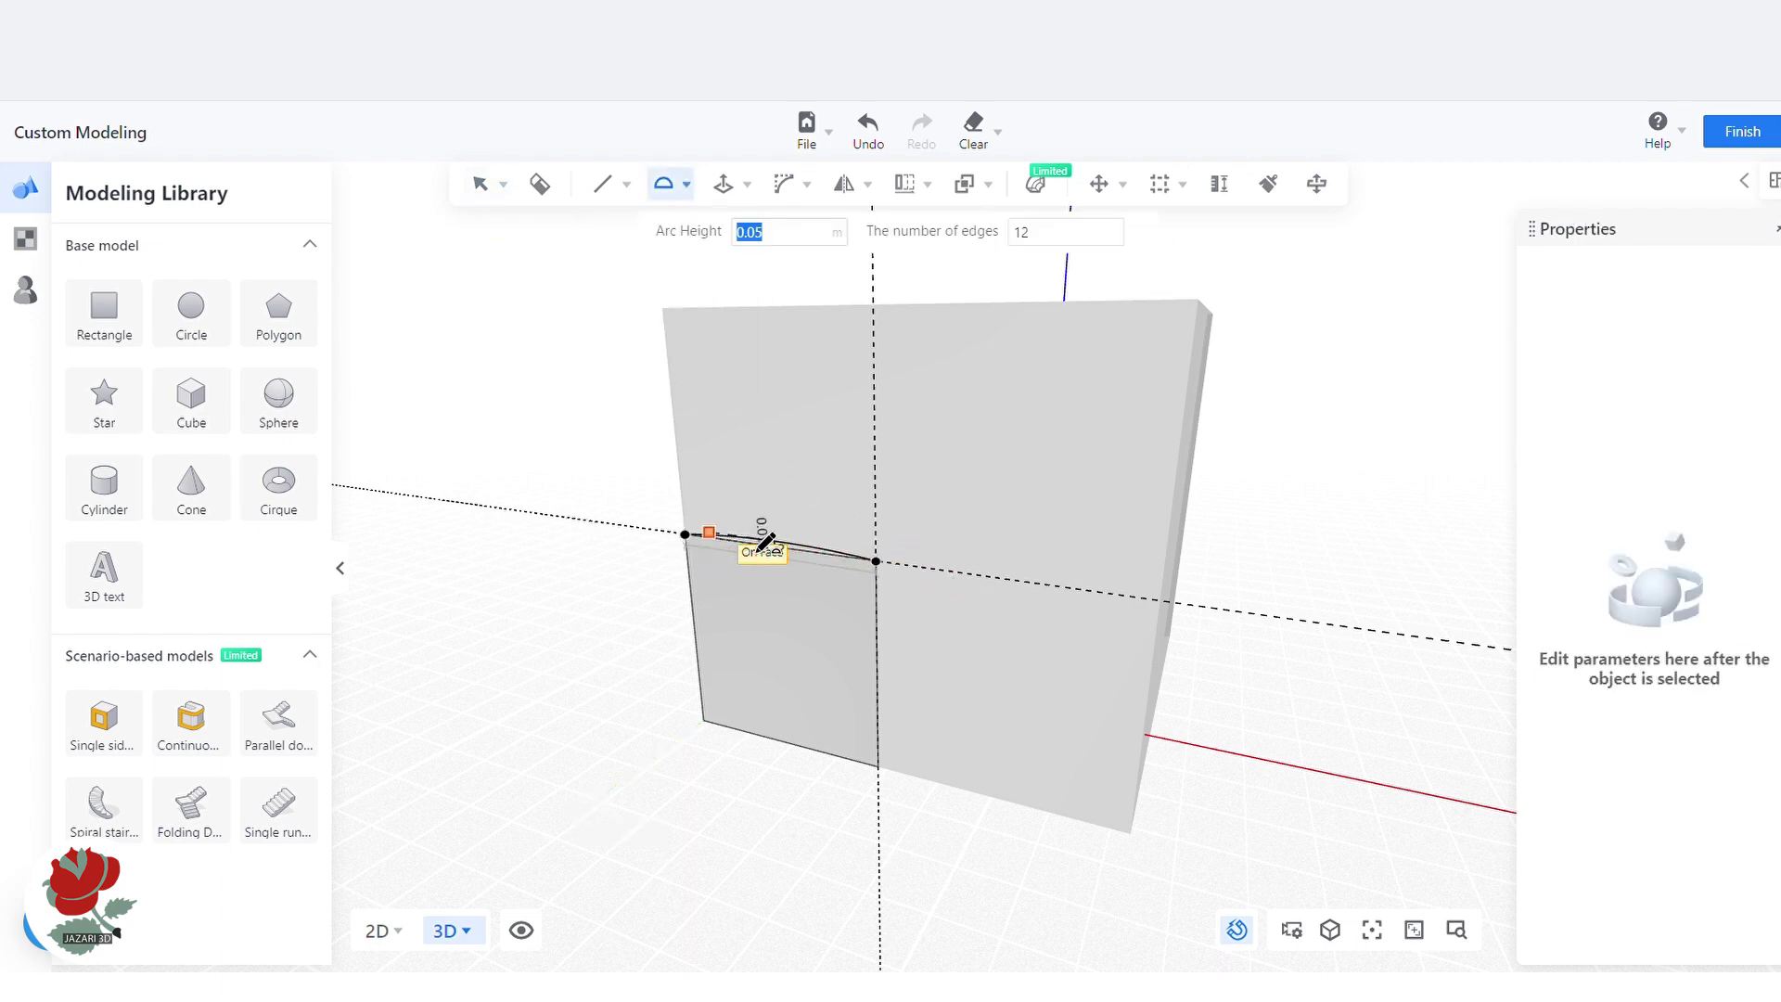
type("1")
key("Return")
key("Escape")
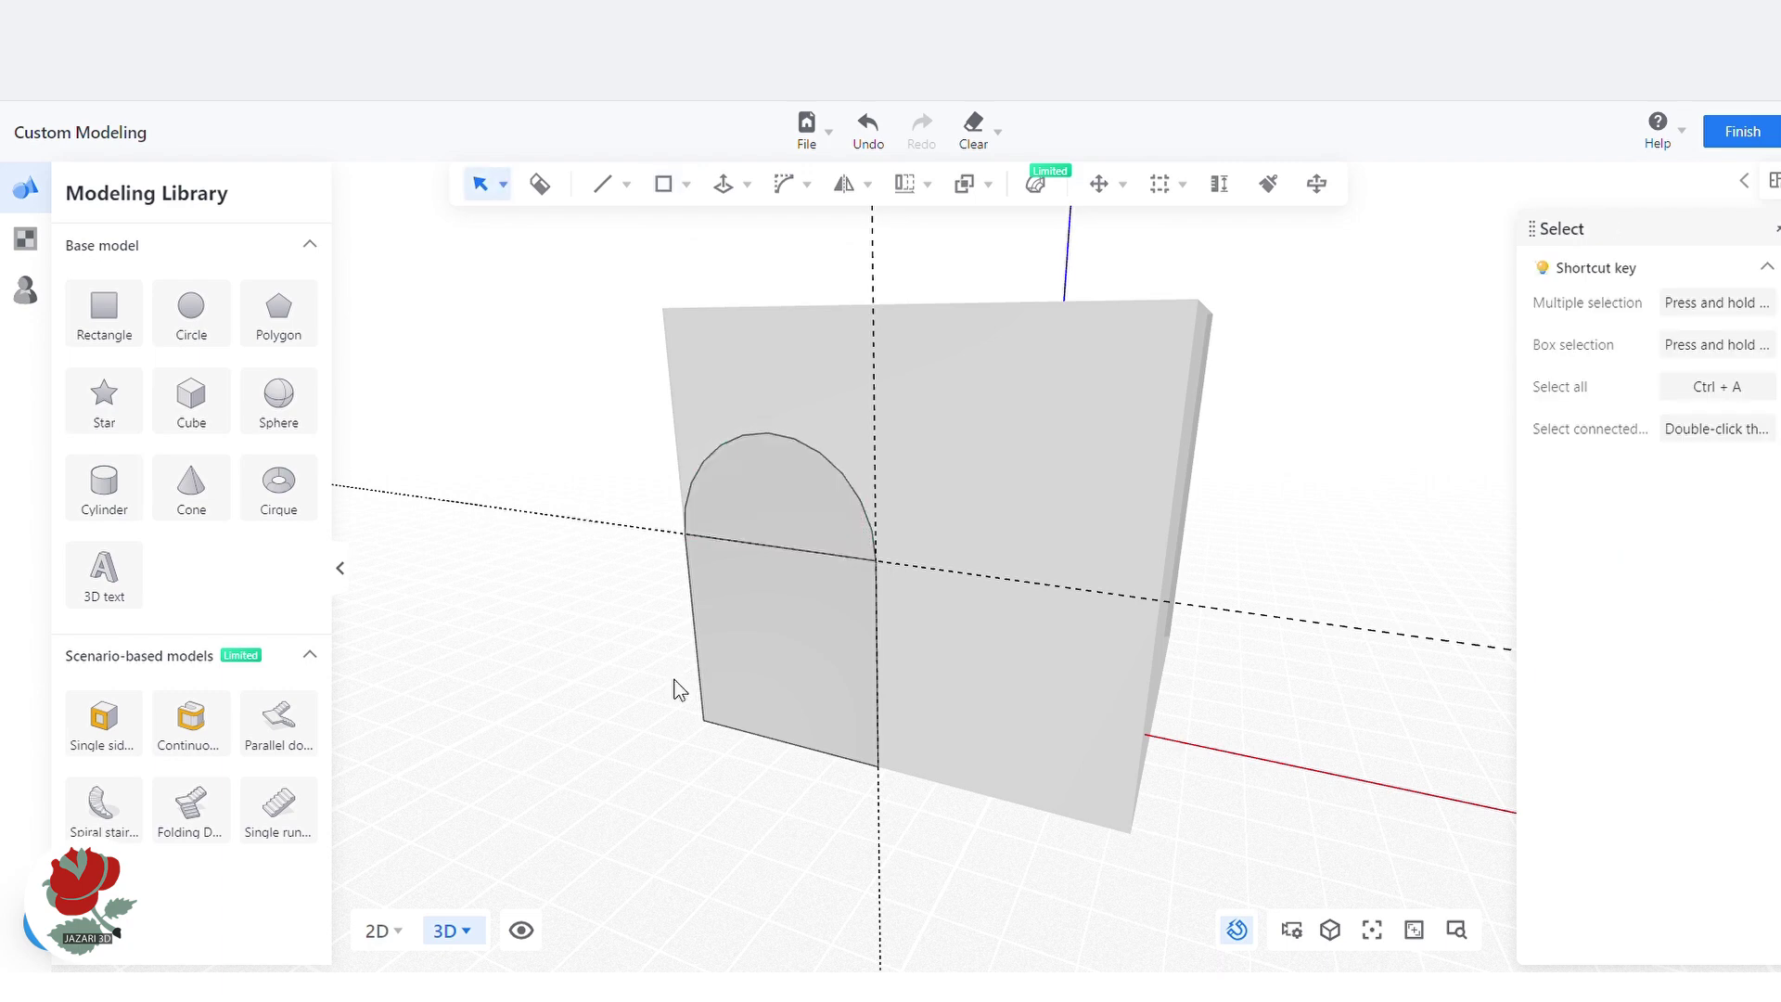
Delete the line between the arc and the rectangle, and increase the arc's segments to smooth the arch
left_click(793, 549)
key("Delete")
left_click(761, 458)
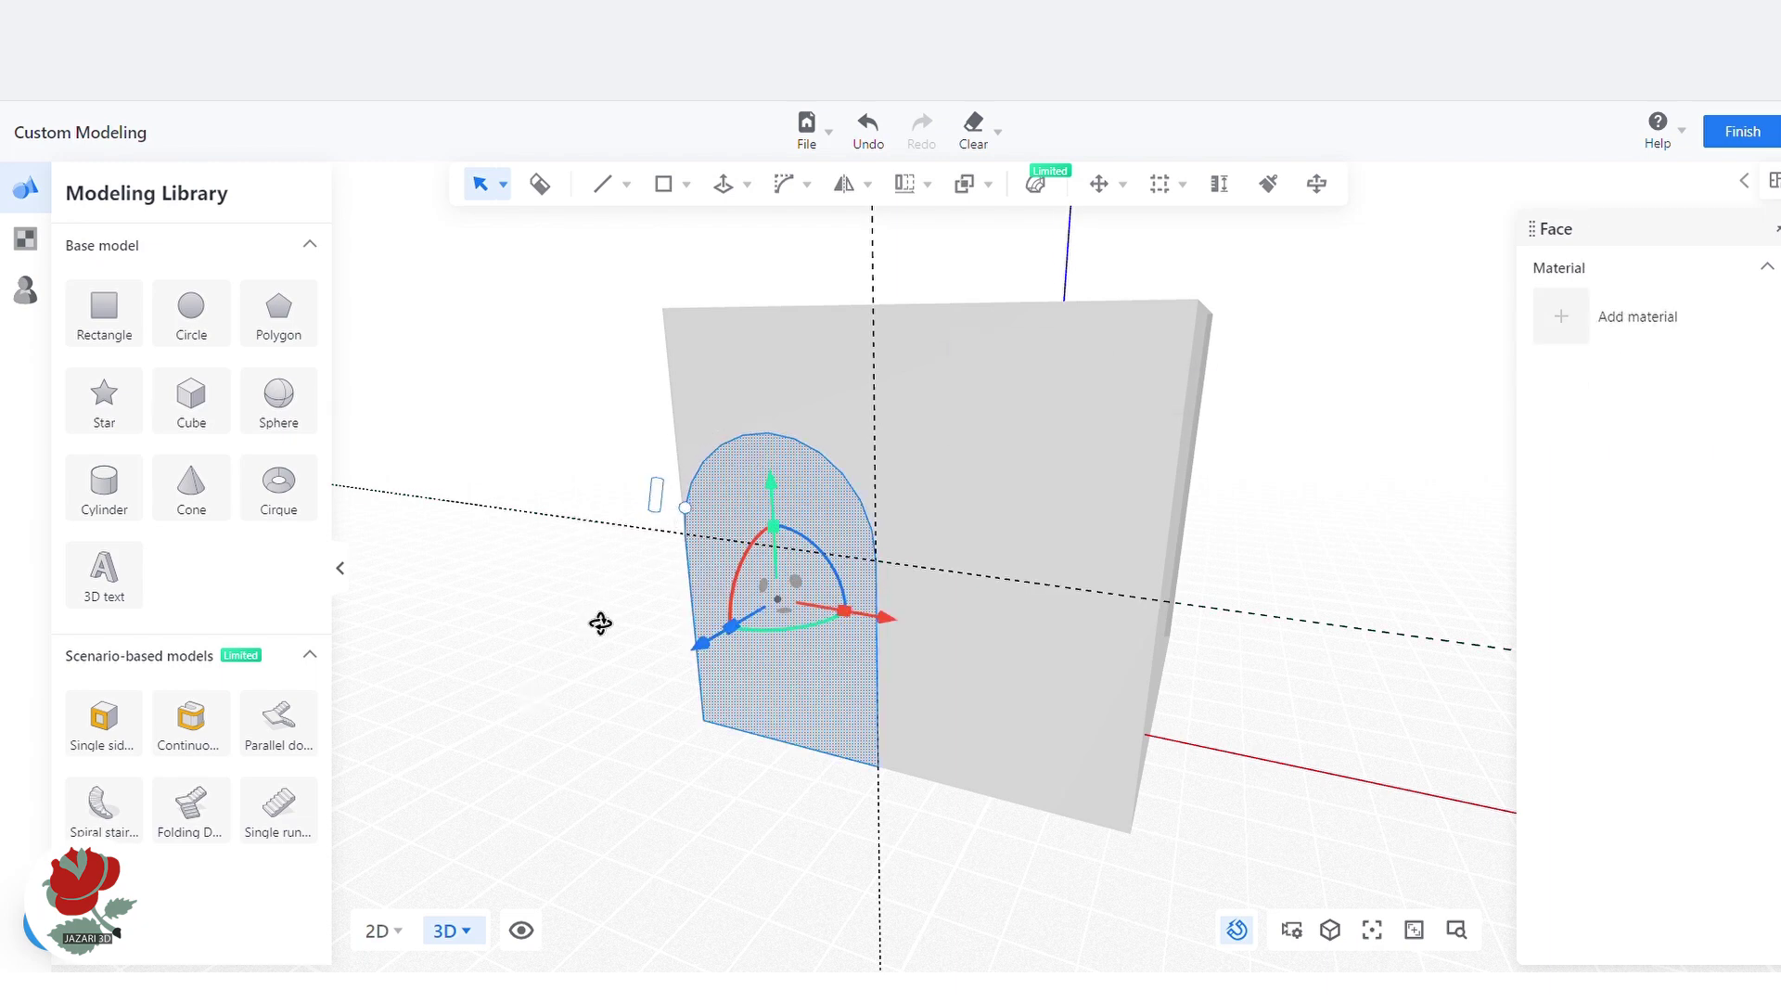
middle_click_drag(600, 620, 680, 624)
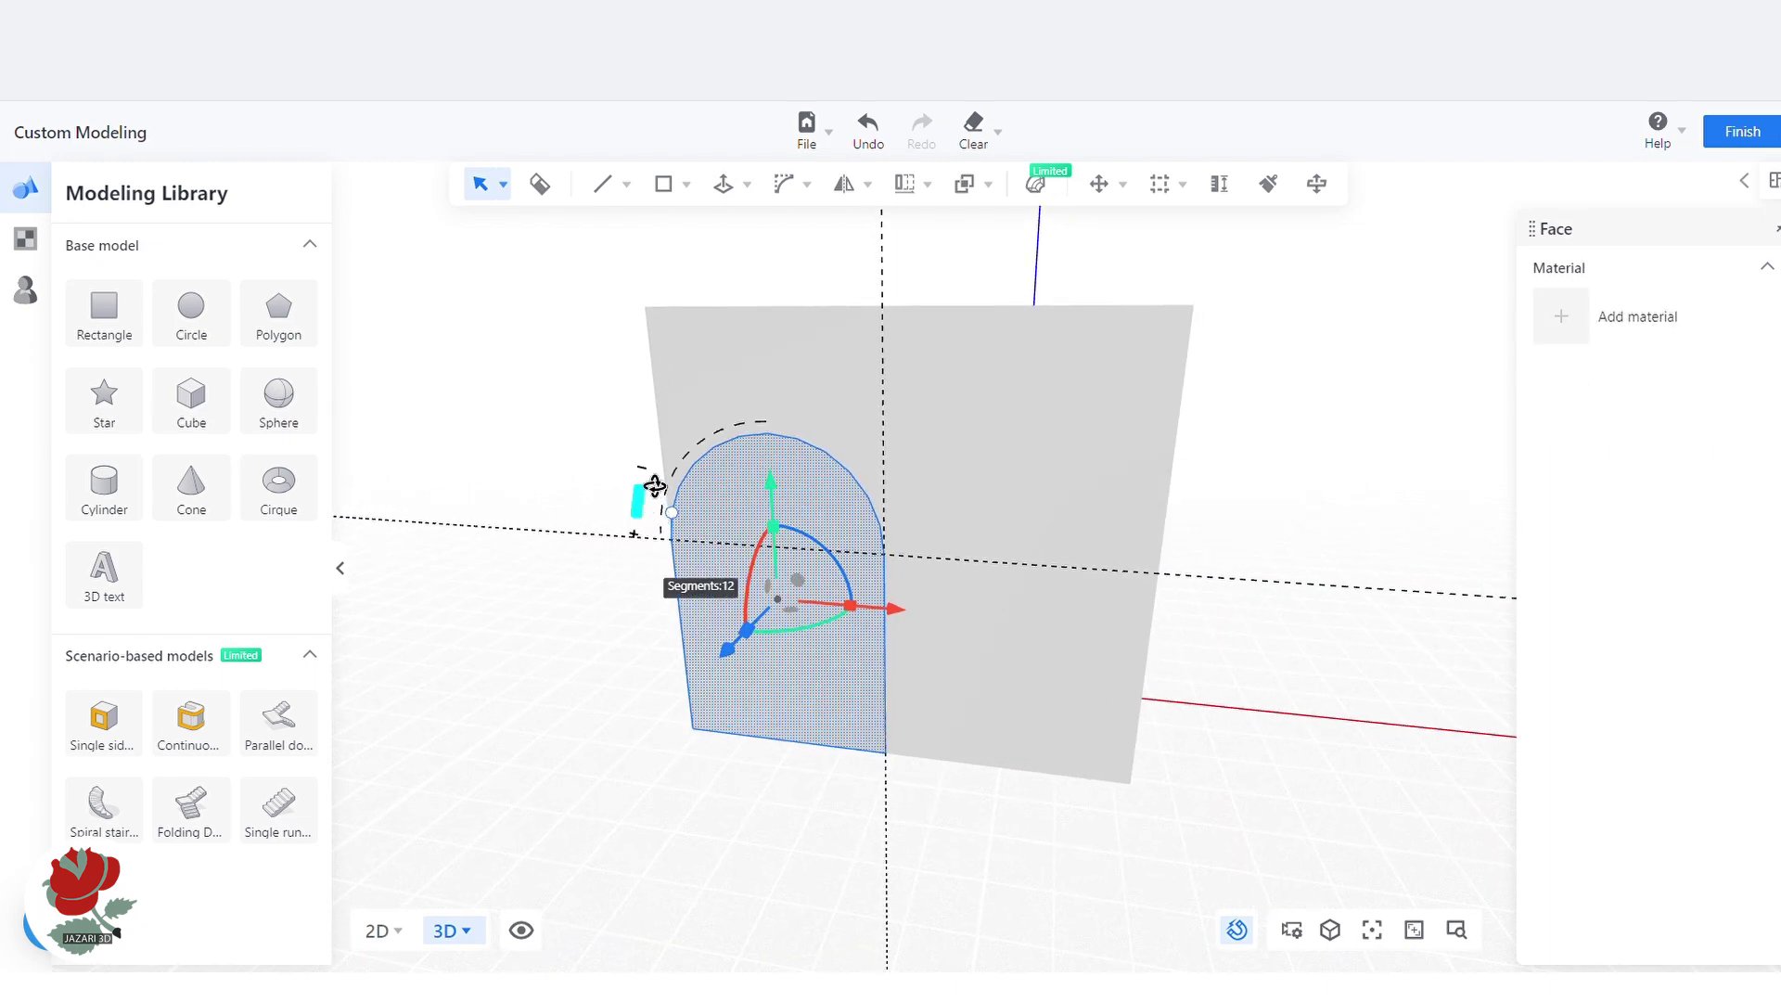
left_click(649, 497)
left_click_drag(629, 511, 620, 570)
left_click(527, 680)
Offset the arch face's outline inward by 0.20 m
middle_click_drag(520, 677, 657, 682)
scroll(603, 521, "up", 4)
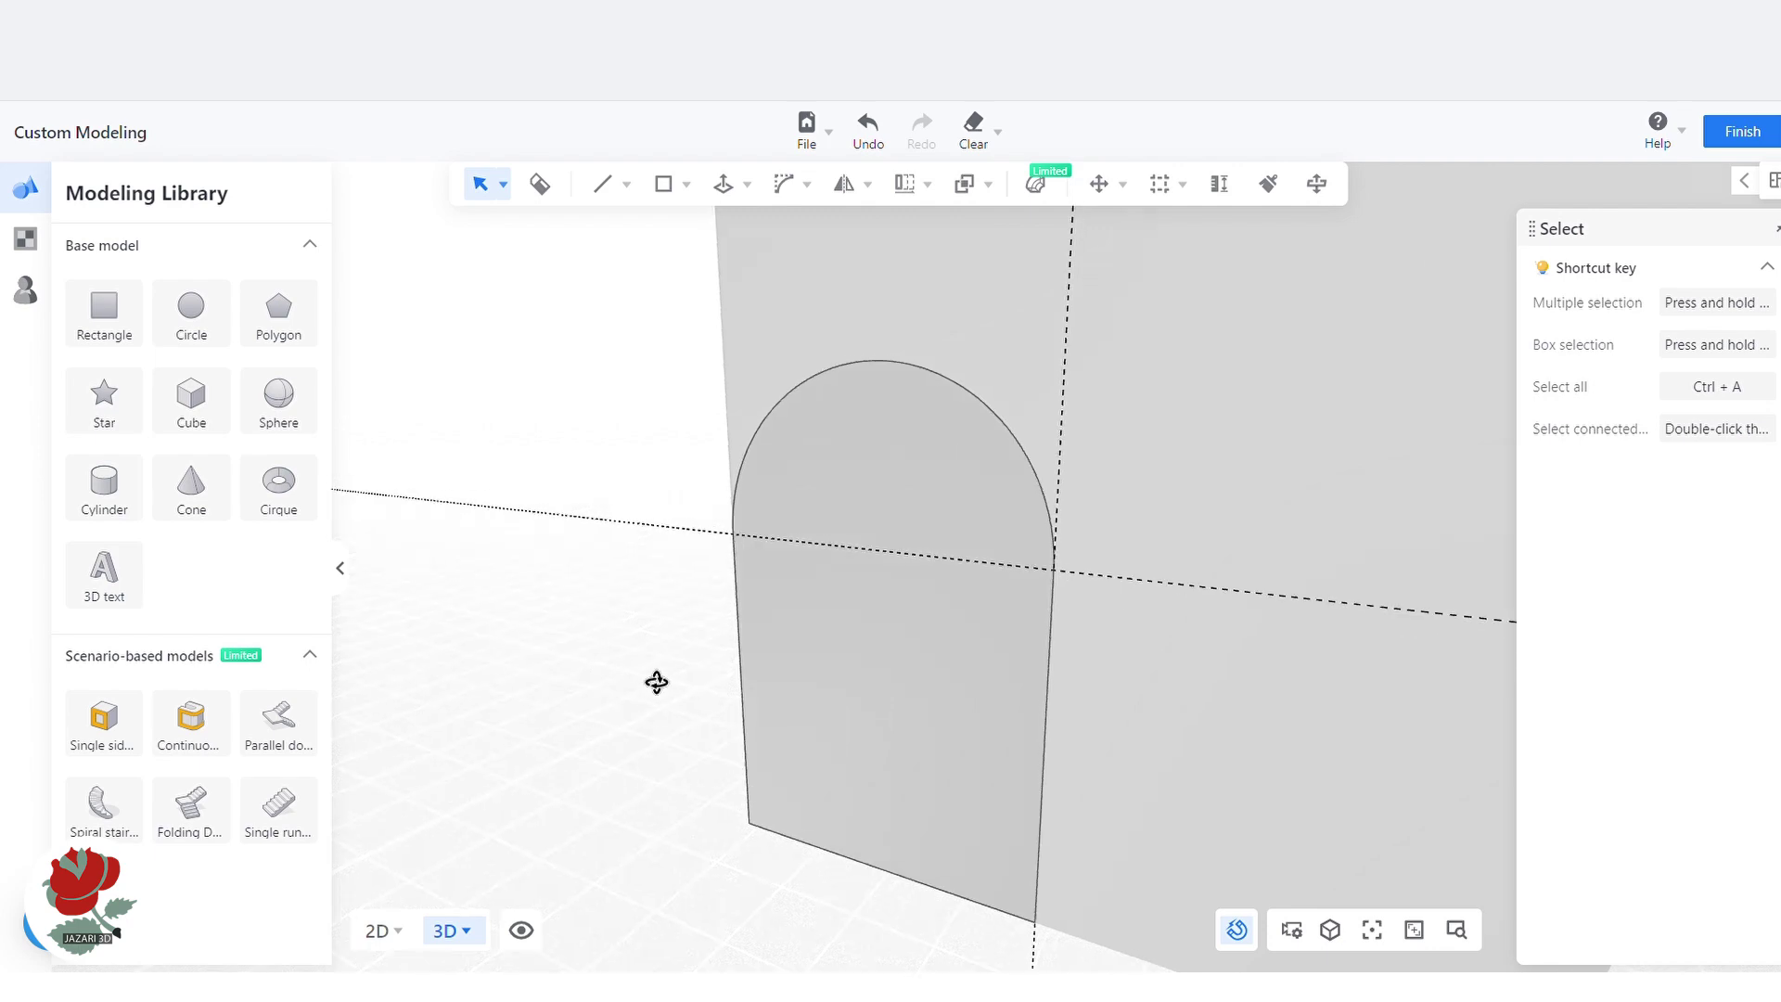
mouse_move(726, 186)
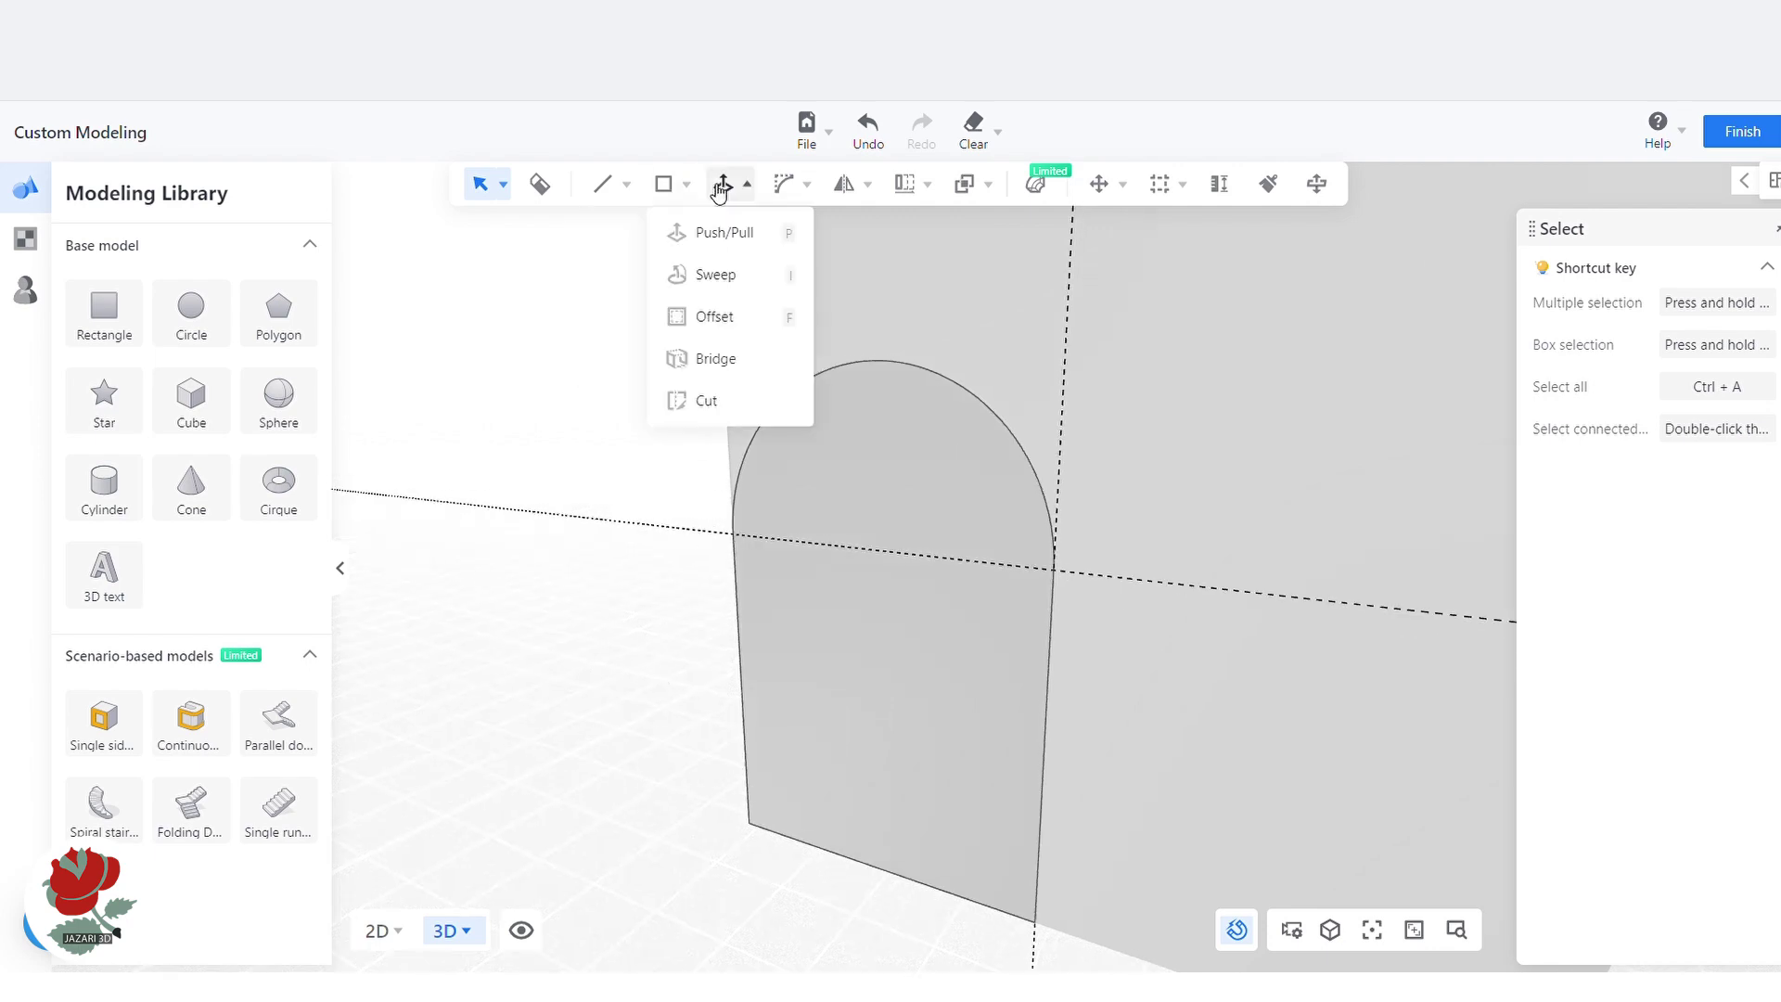
left_click(716, 315)
left_click(893, 658)
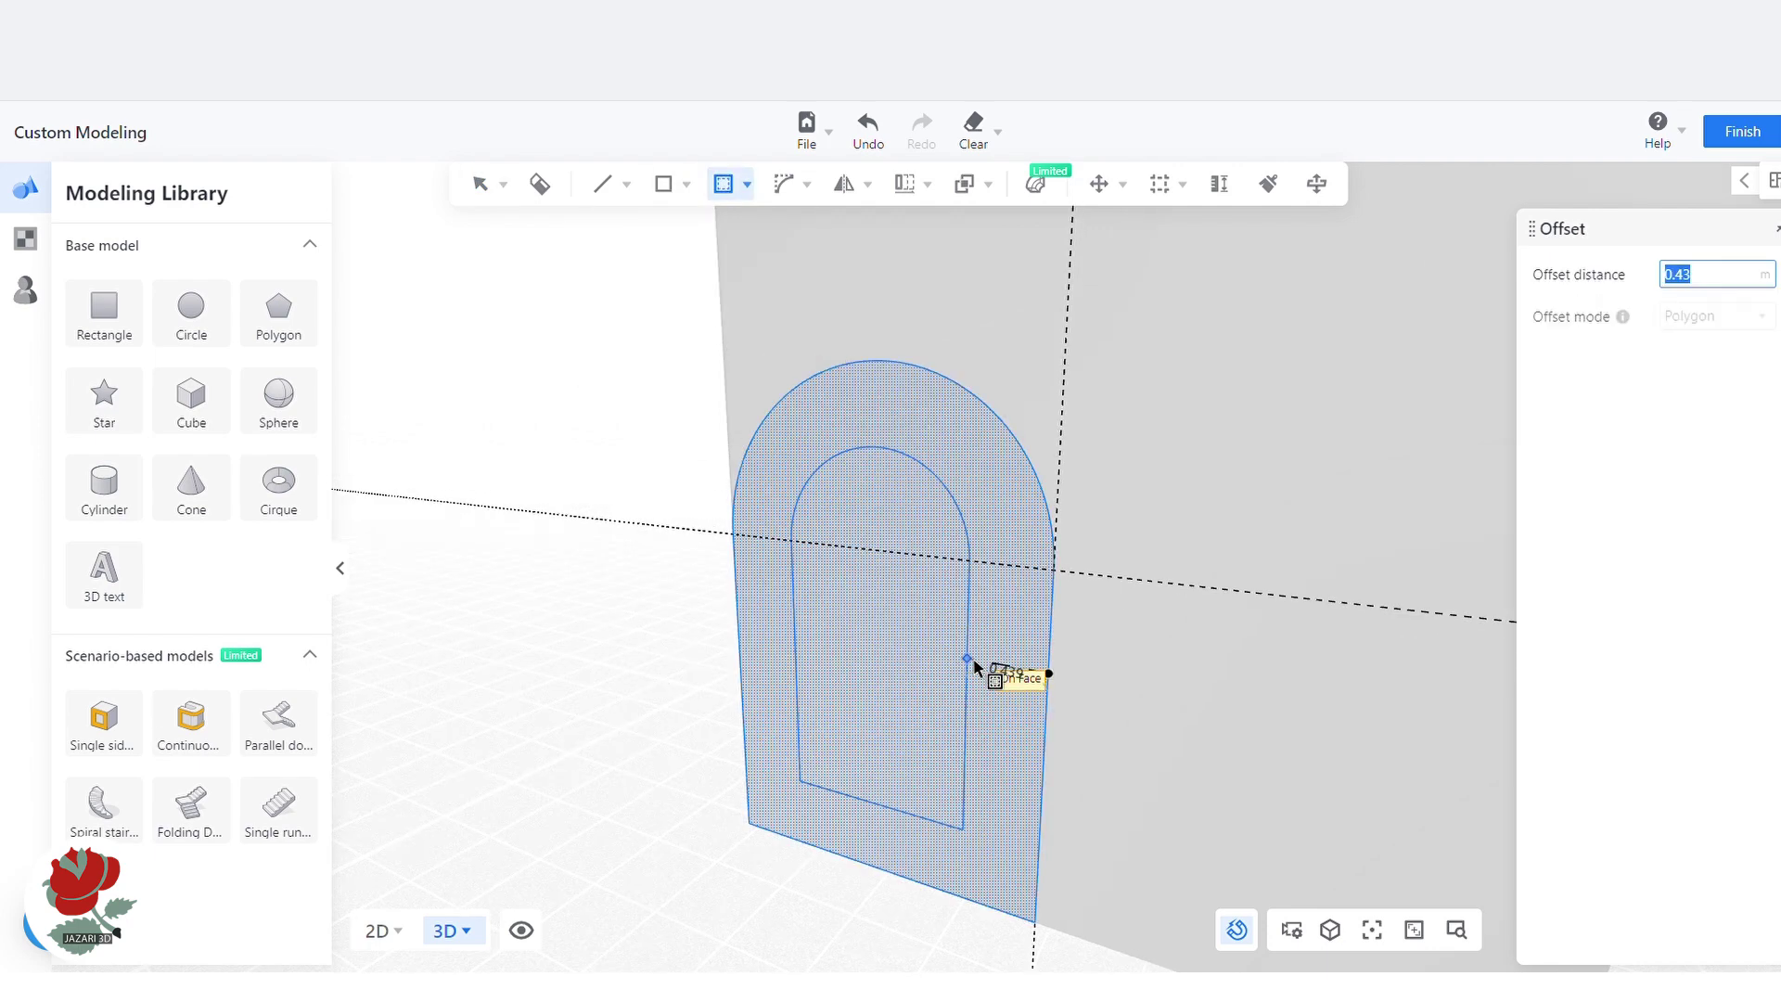
left_click(1008, 668)
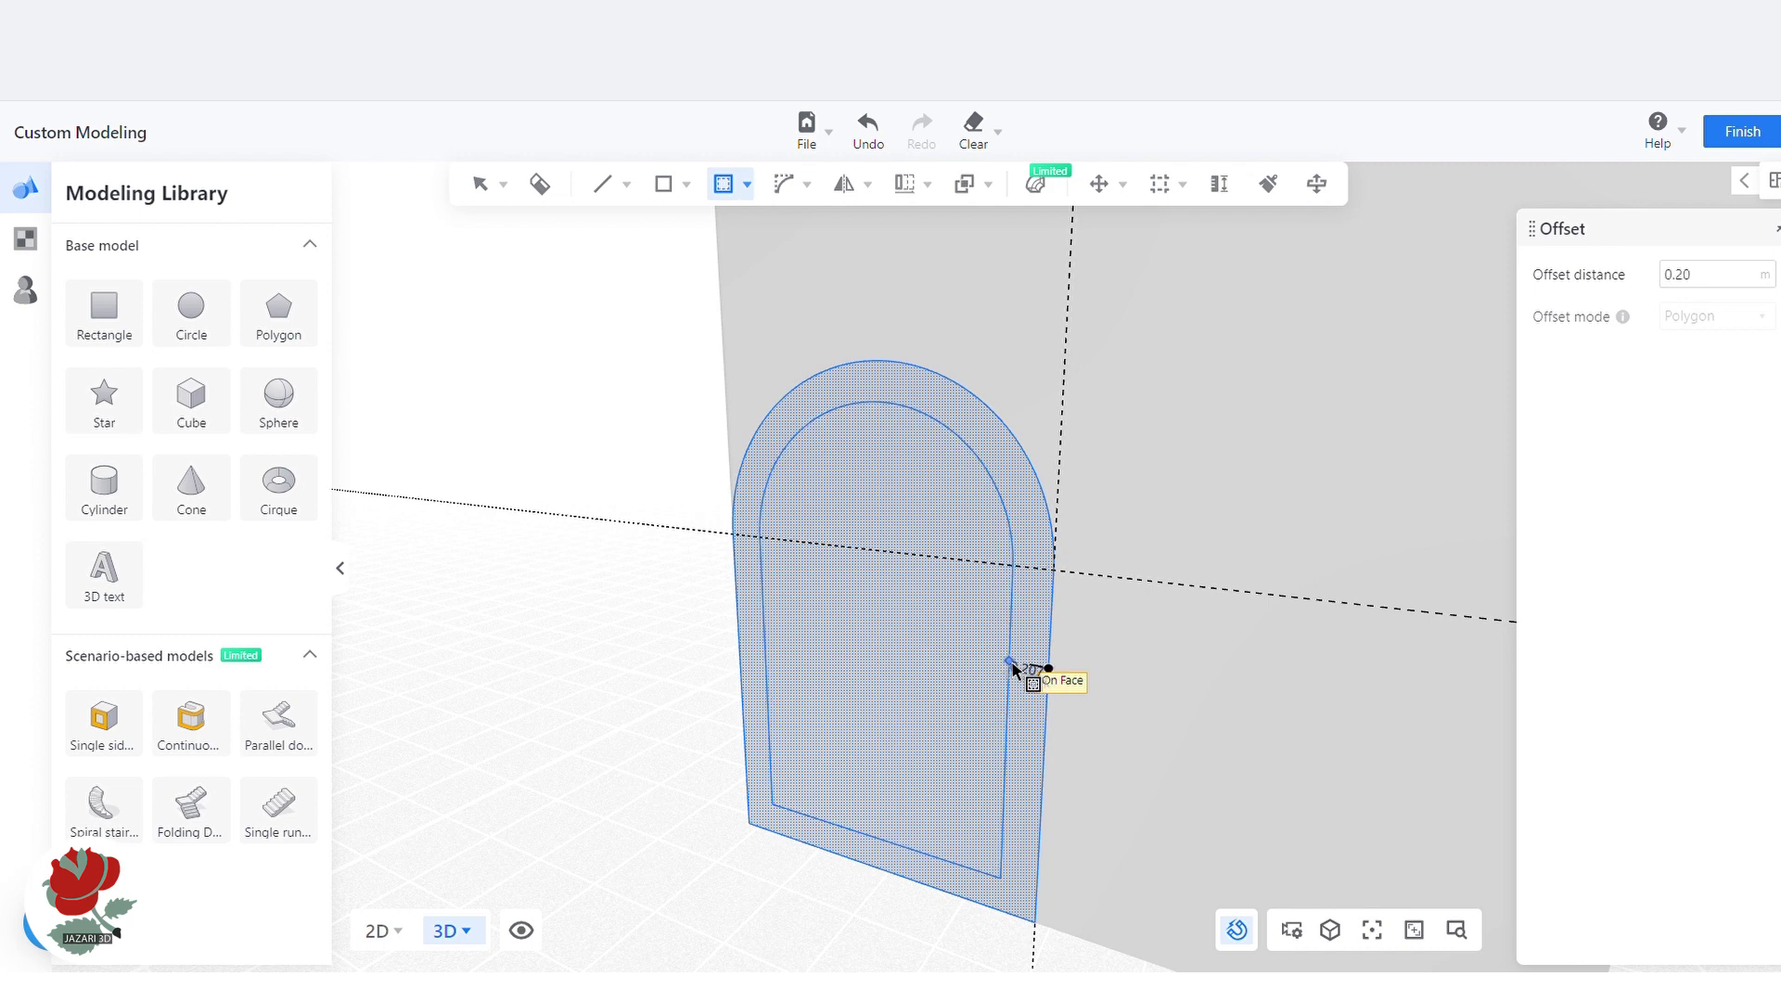
key("Escape")
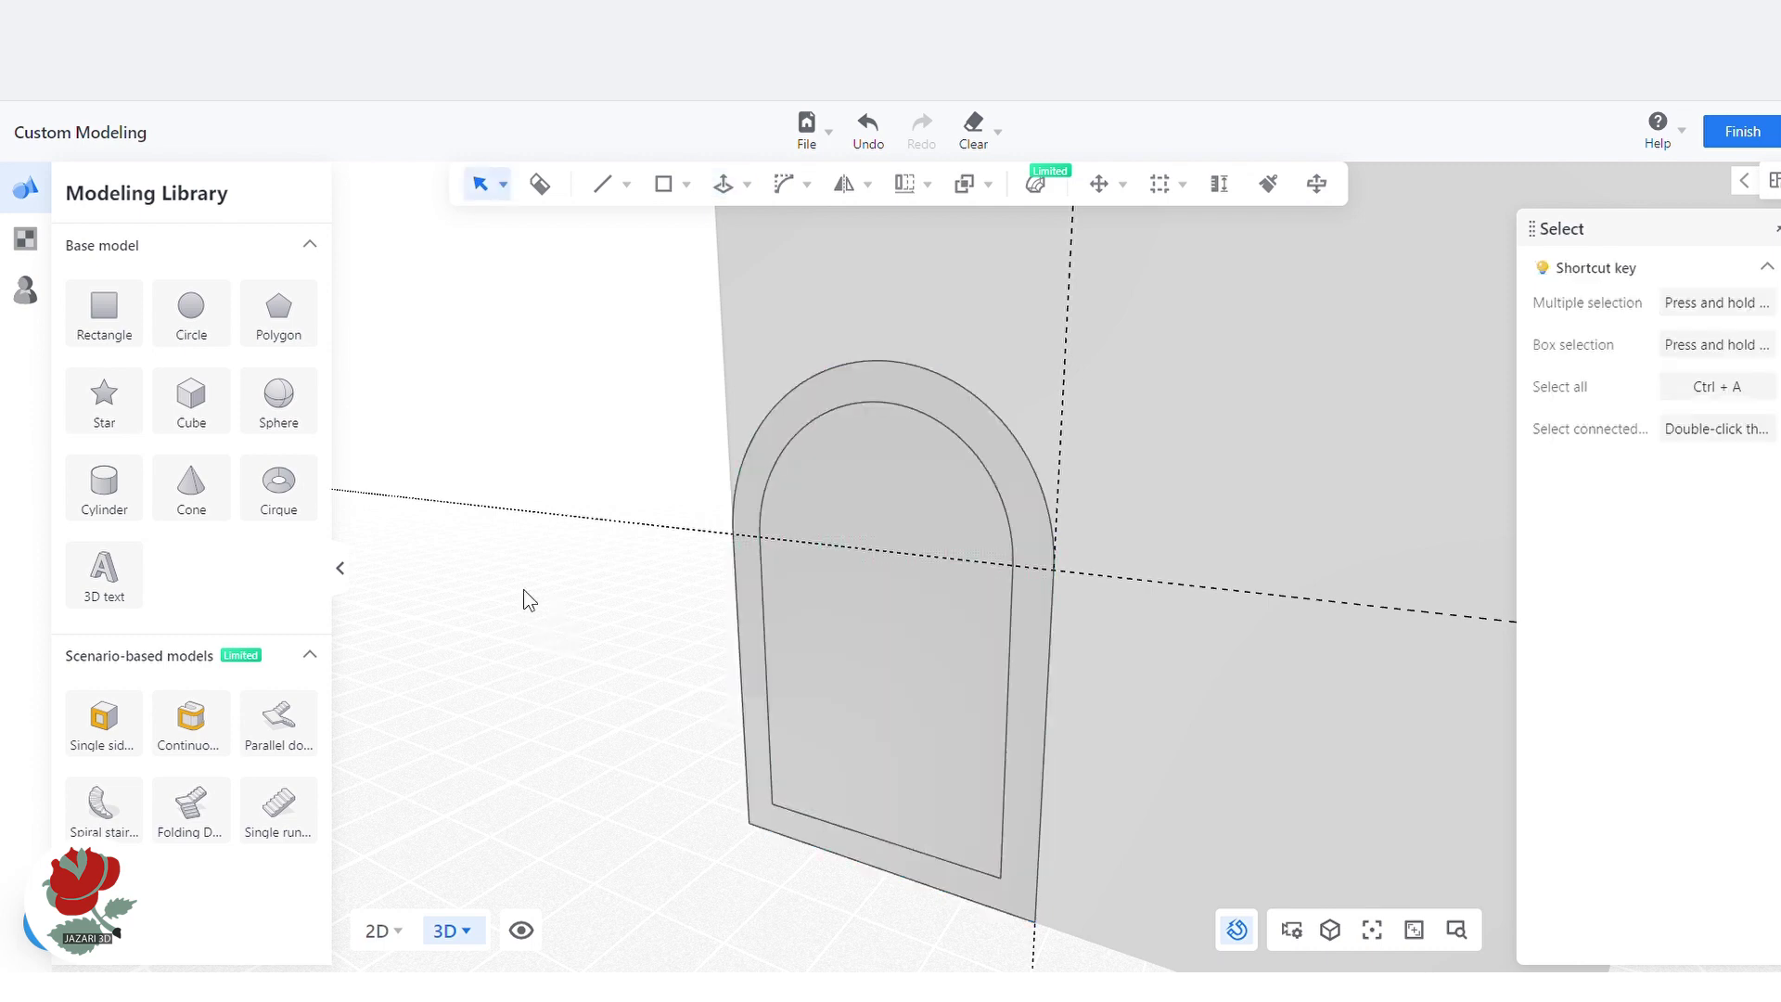
Move the inner arch outline's bottom edge down along the Z axis onto the wall's bottom edge
mouse_move(833, 910)
middle_mouse_down()
mouse_move(847, 879)
mouse_move(824, 916)
middle_mouse_up()
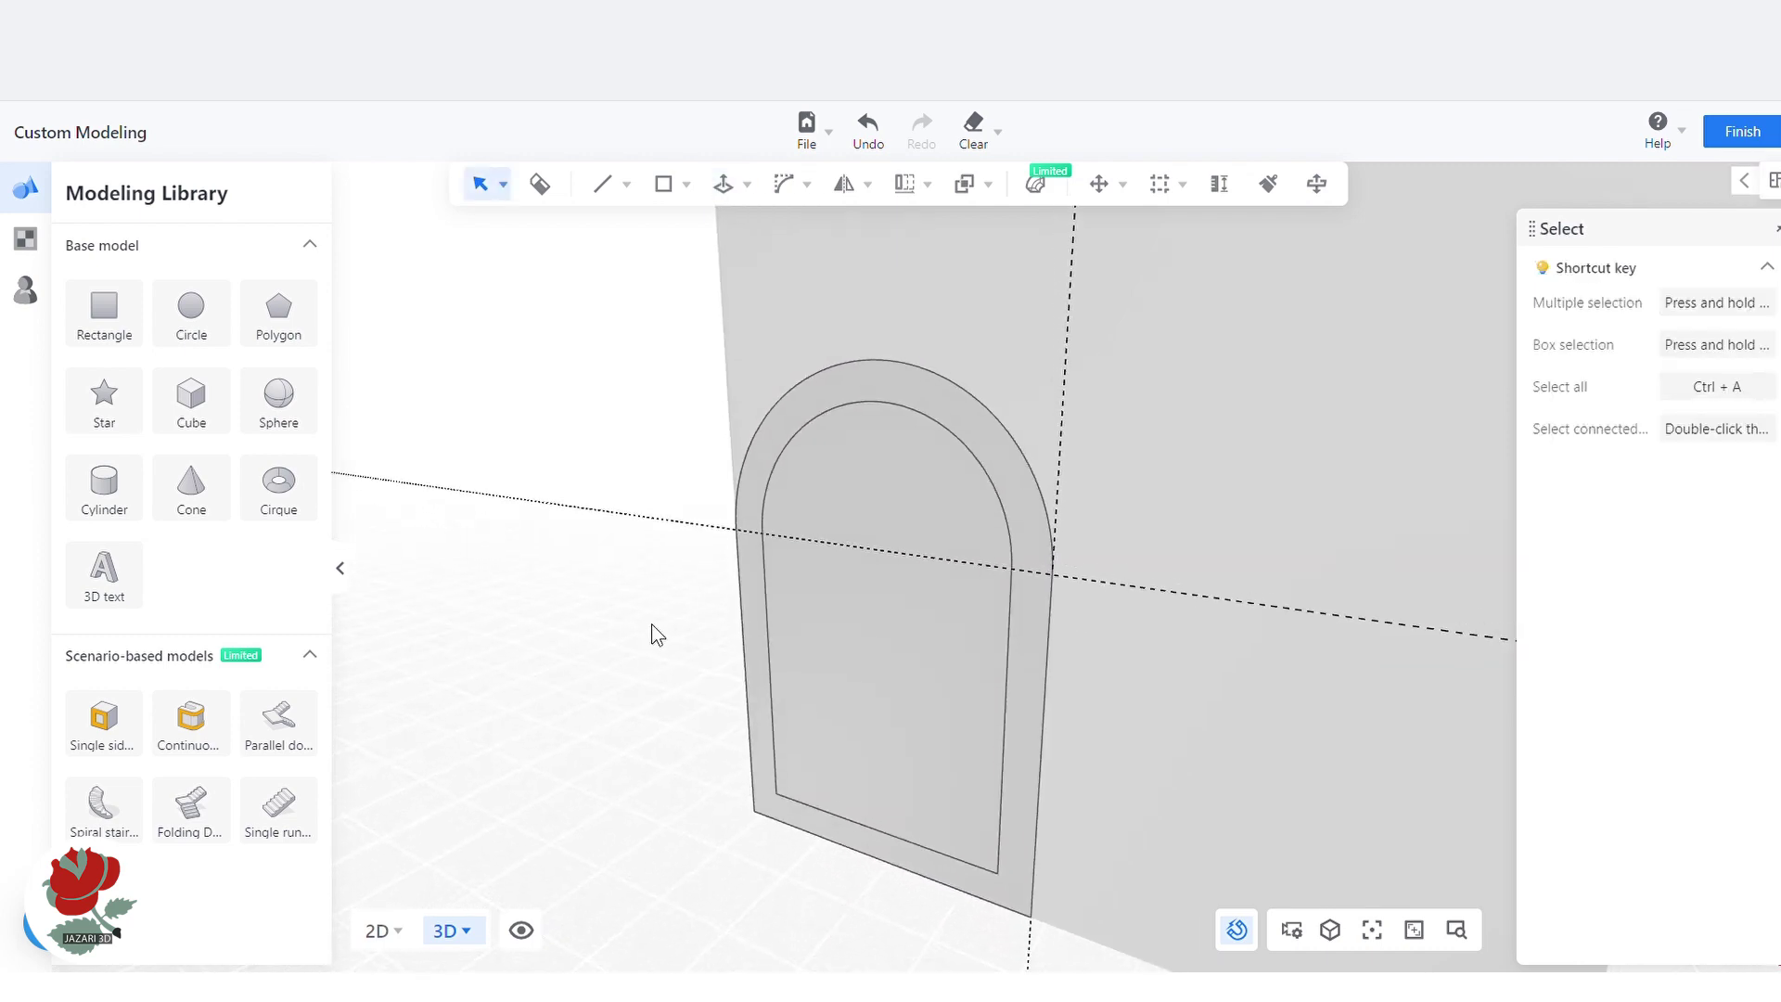
scroll(659, 642, "down", 3)
scroll(801, 864, "up", 6)
scroll(859, 857, "up", 1)
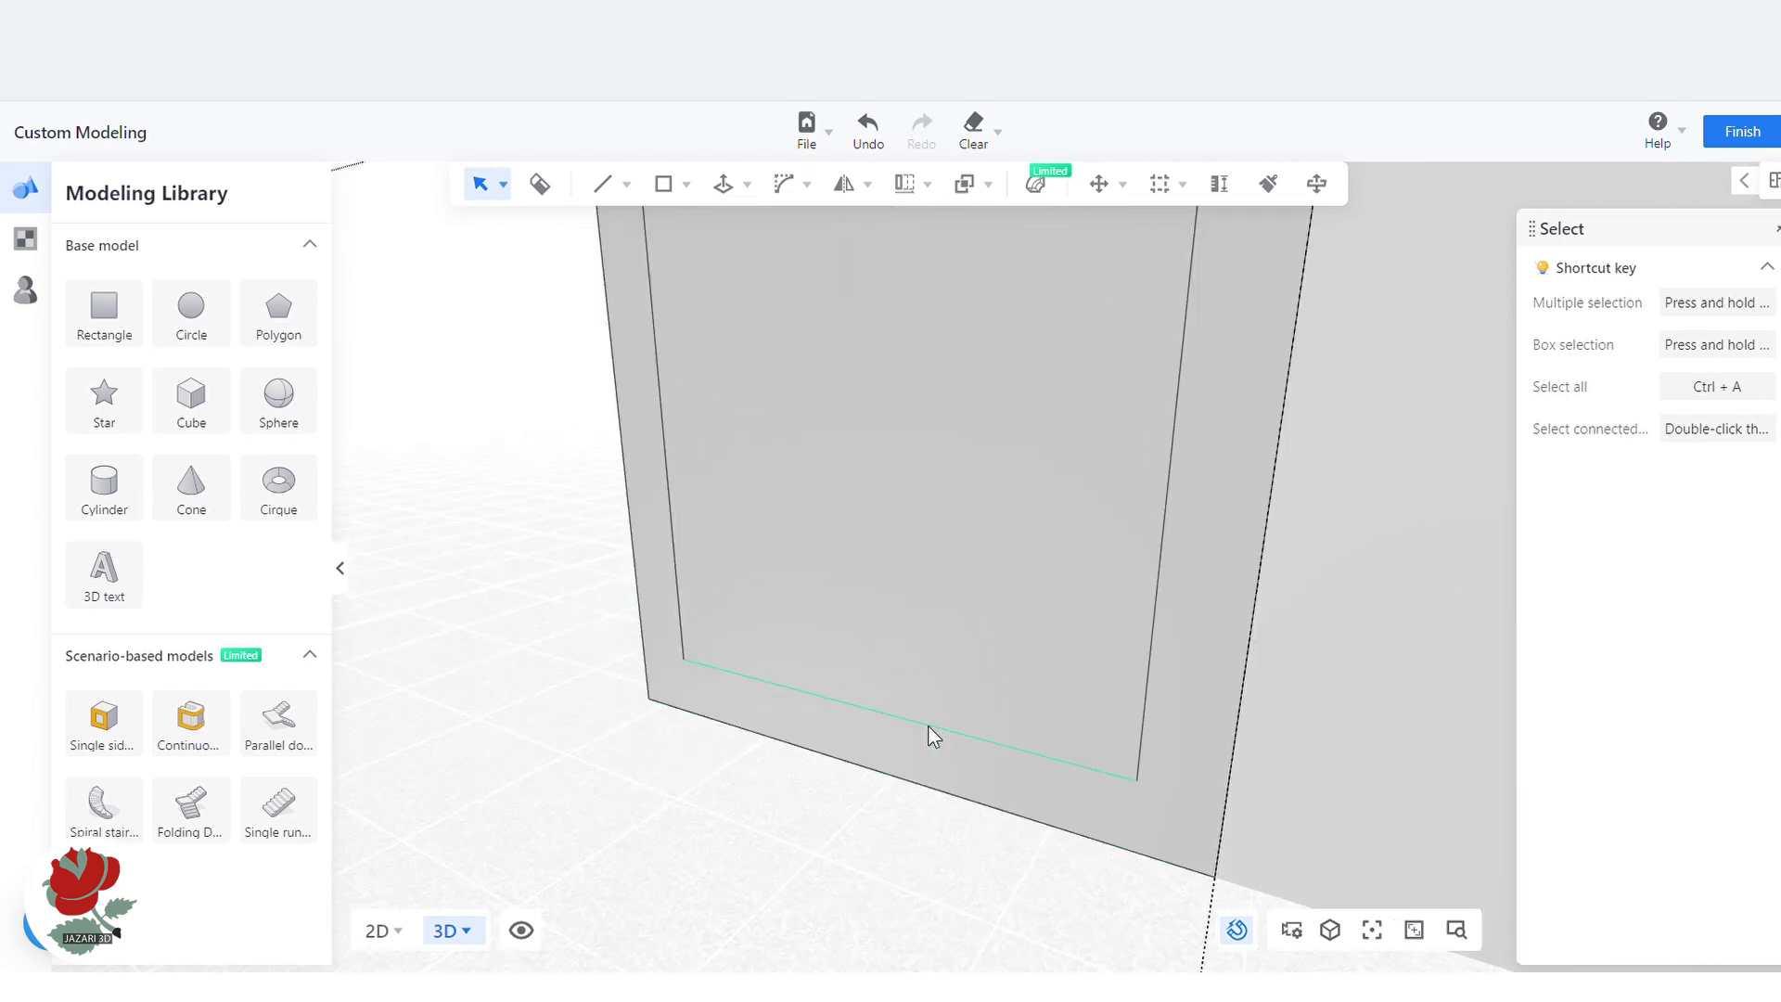
left_click(932, 737)
mouse_move(1130, 641)
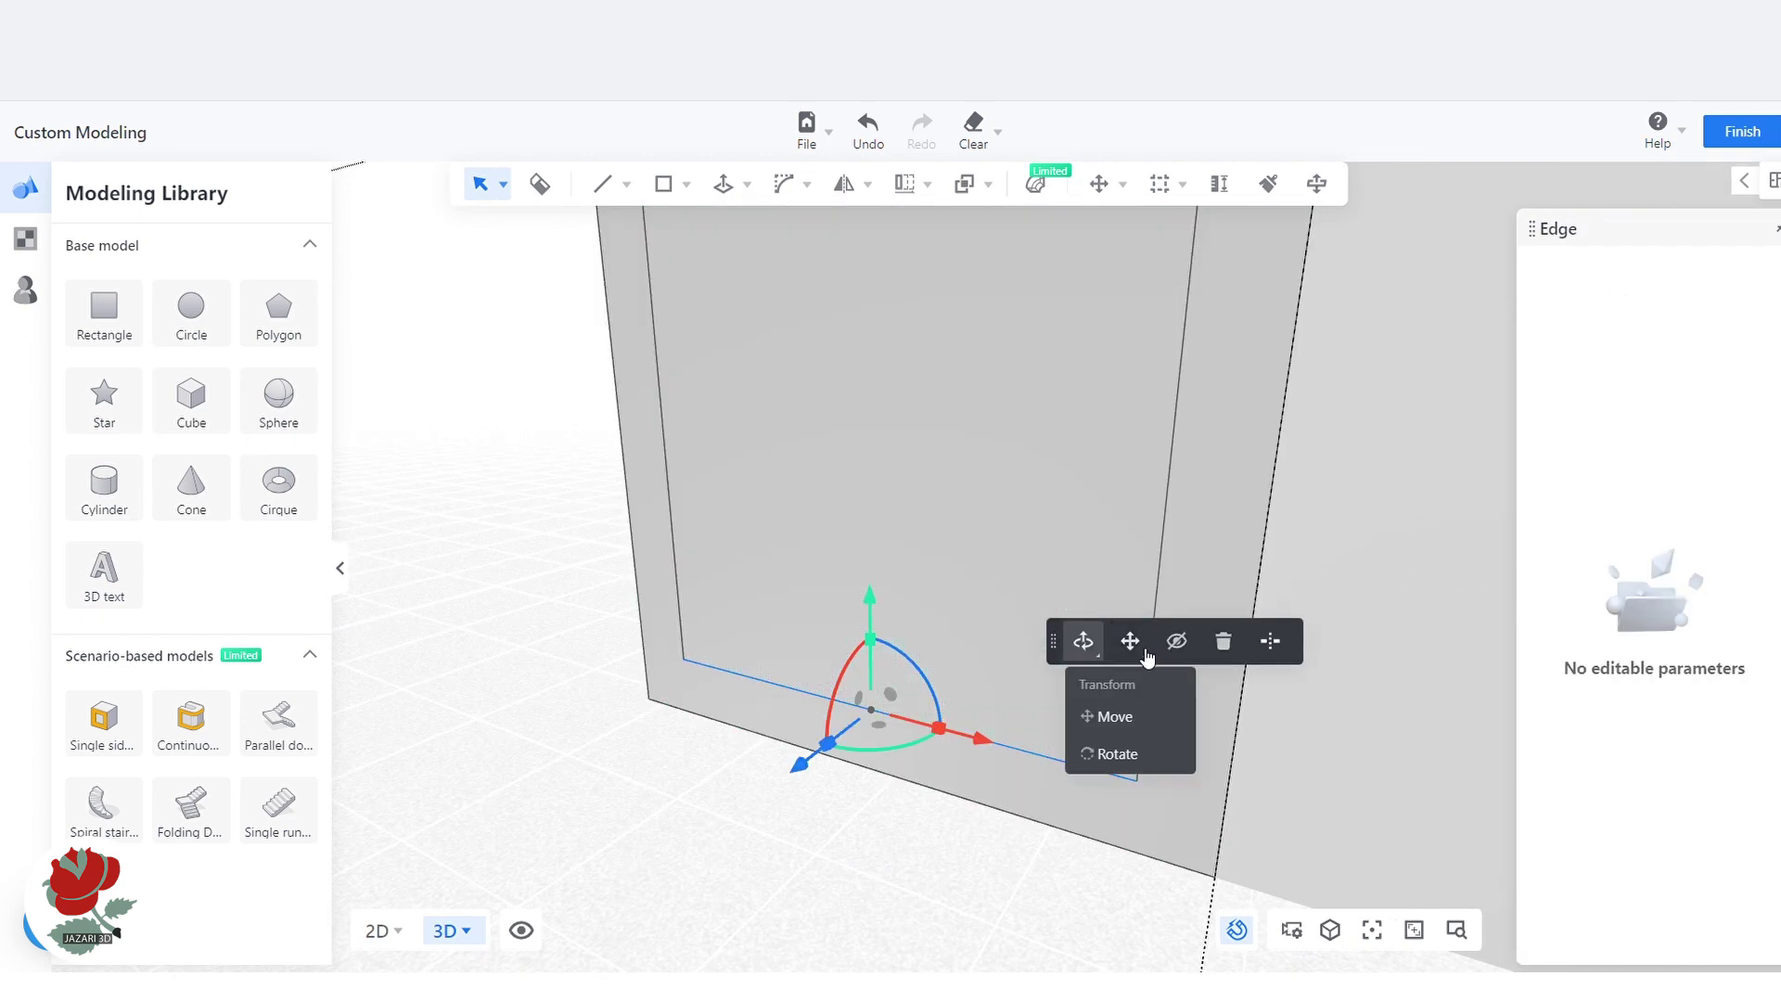
left_click(1124, 729)
scroll(1153, 863, "up", 2)
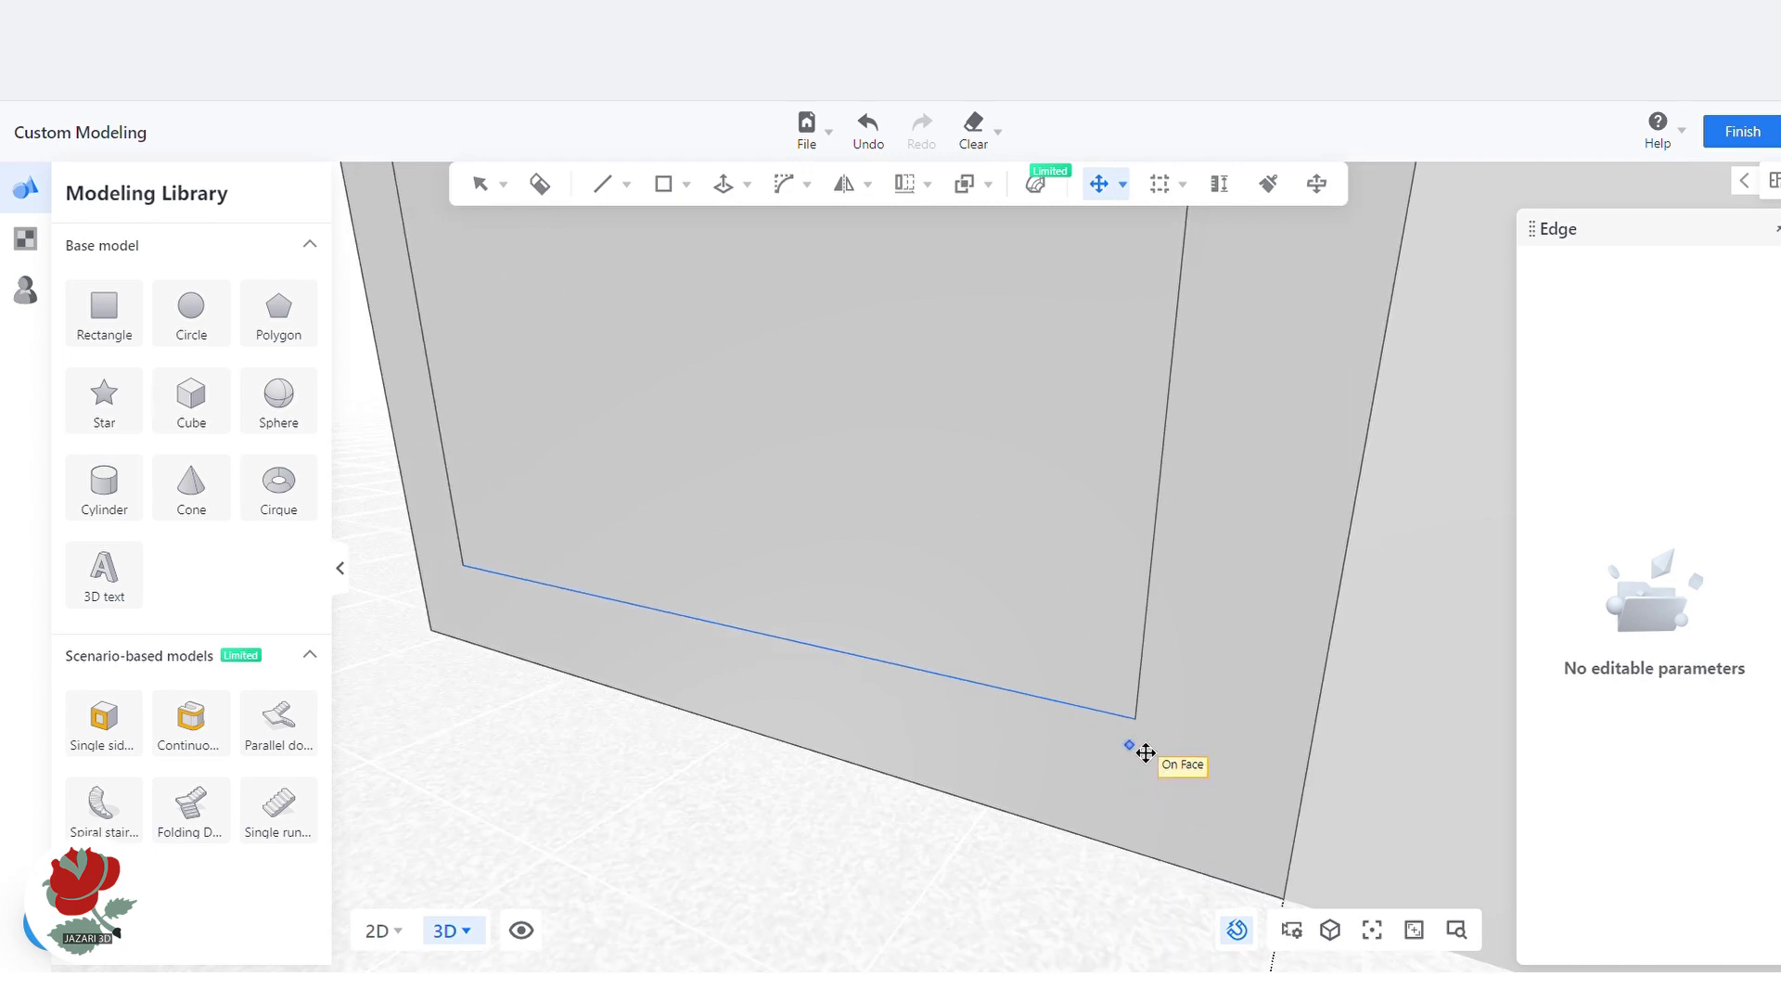
left_click(1148, 733)
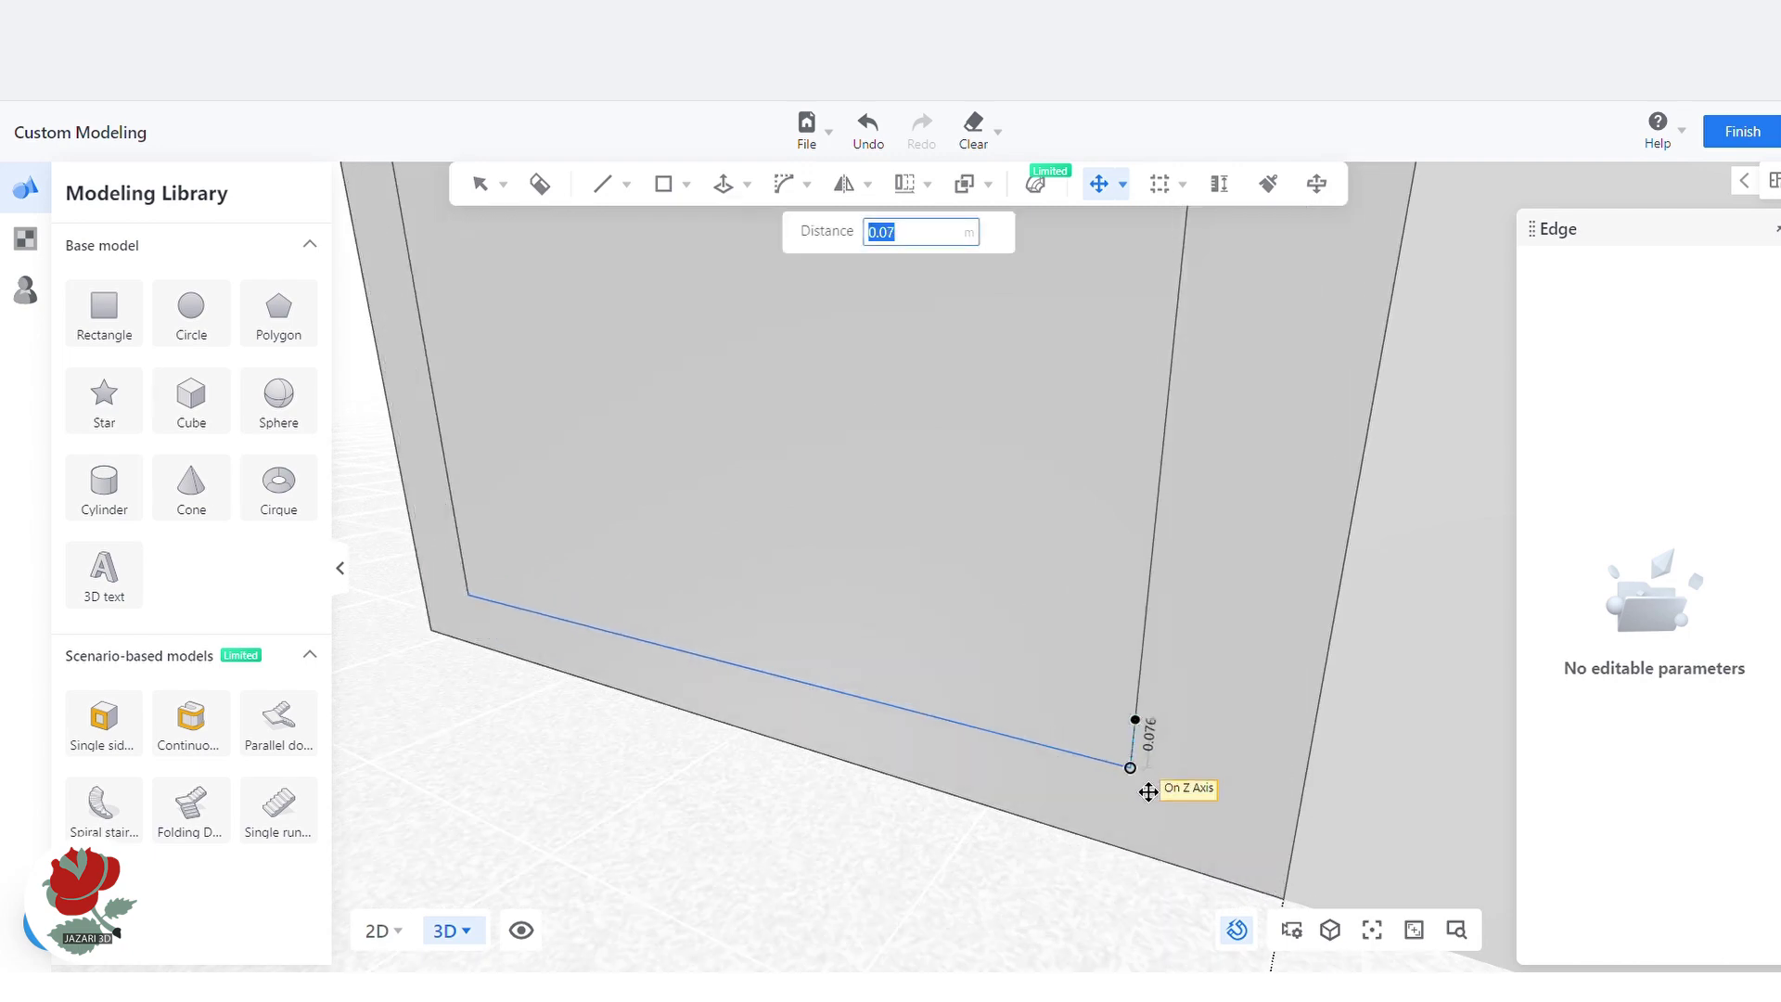
left_click(1144, 871)
key("Escape")
scroll(832, 842, "down", 3)
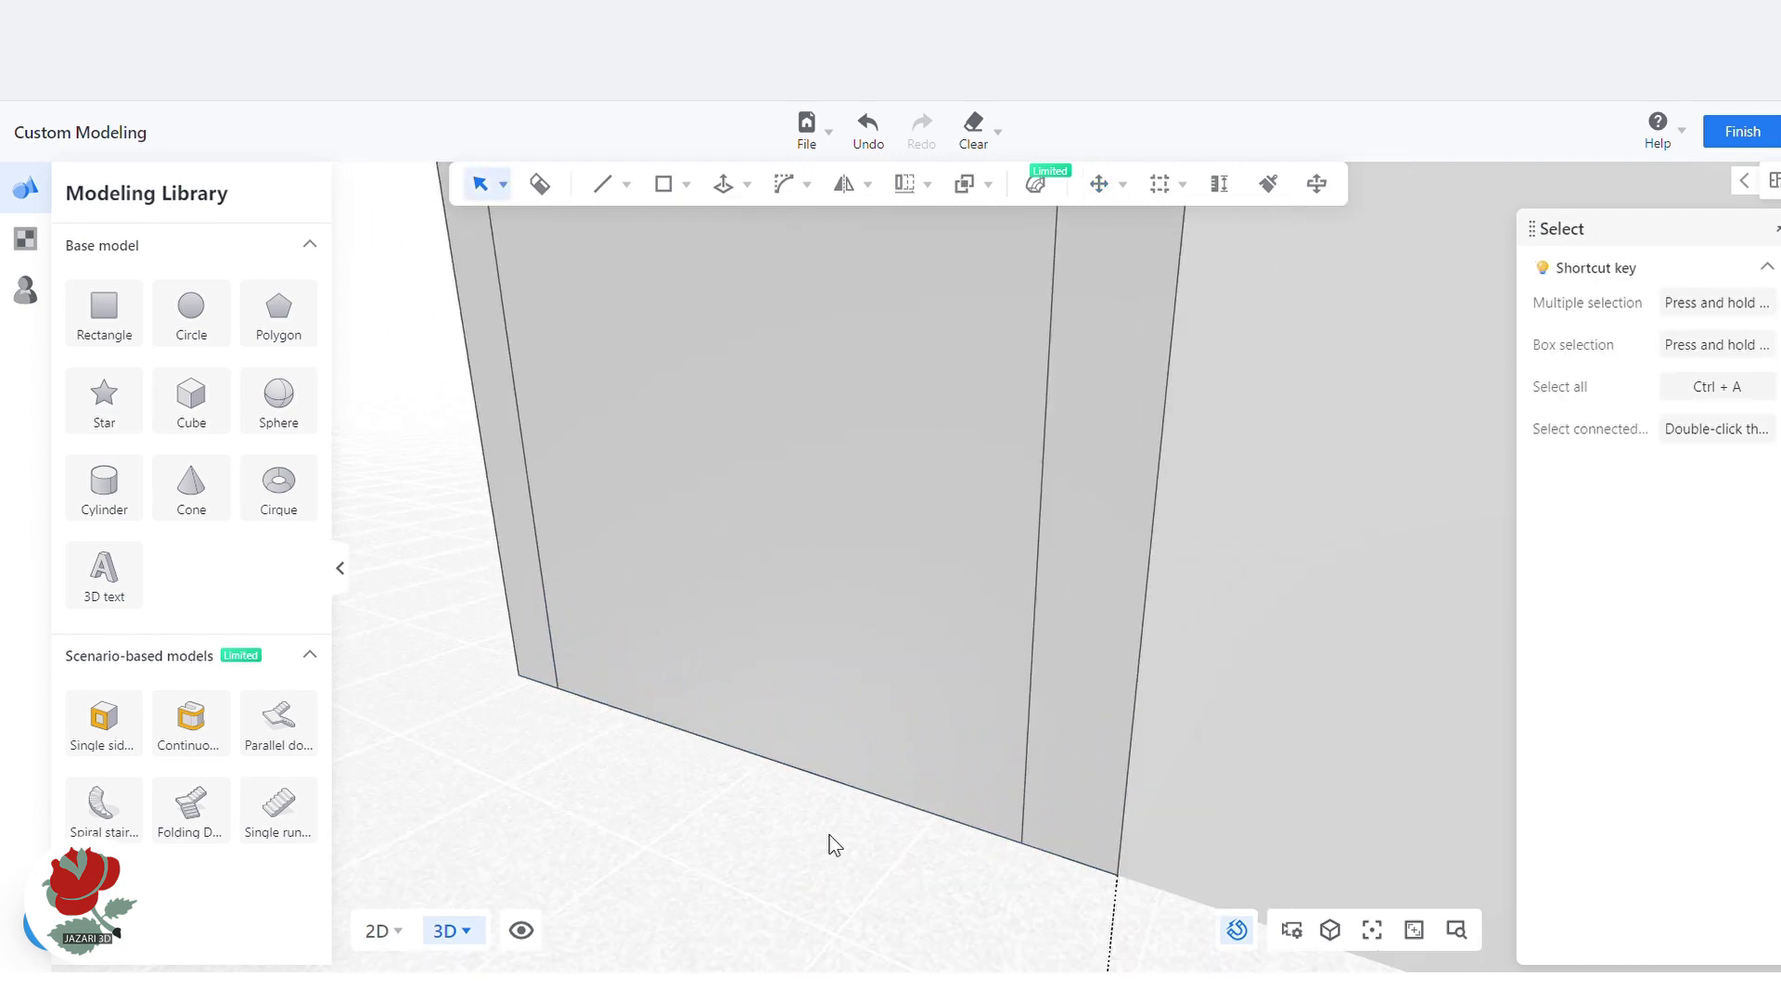
Copy the inner arch face from its lower-left end point to the wall area just beside the arch frame
left_click(821, 633)
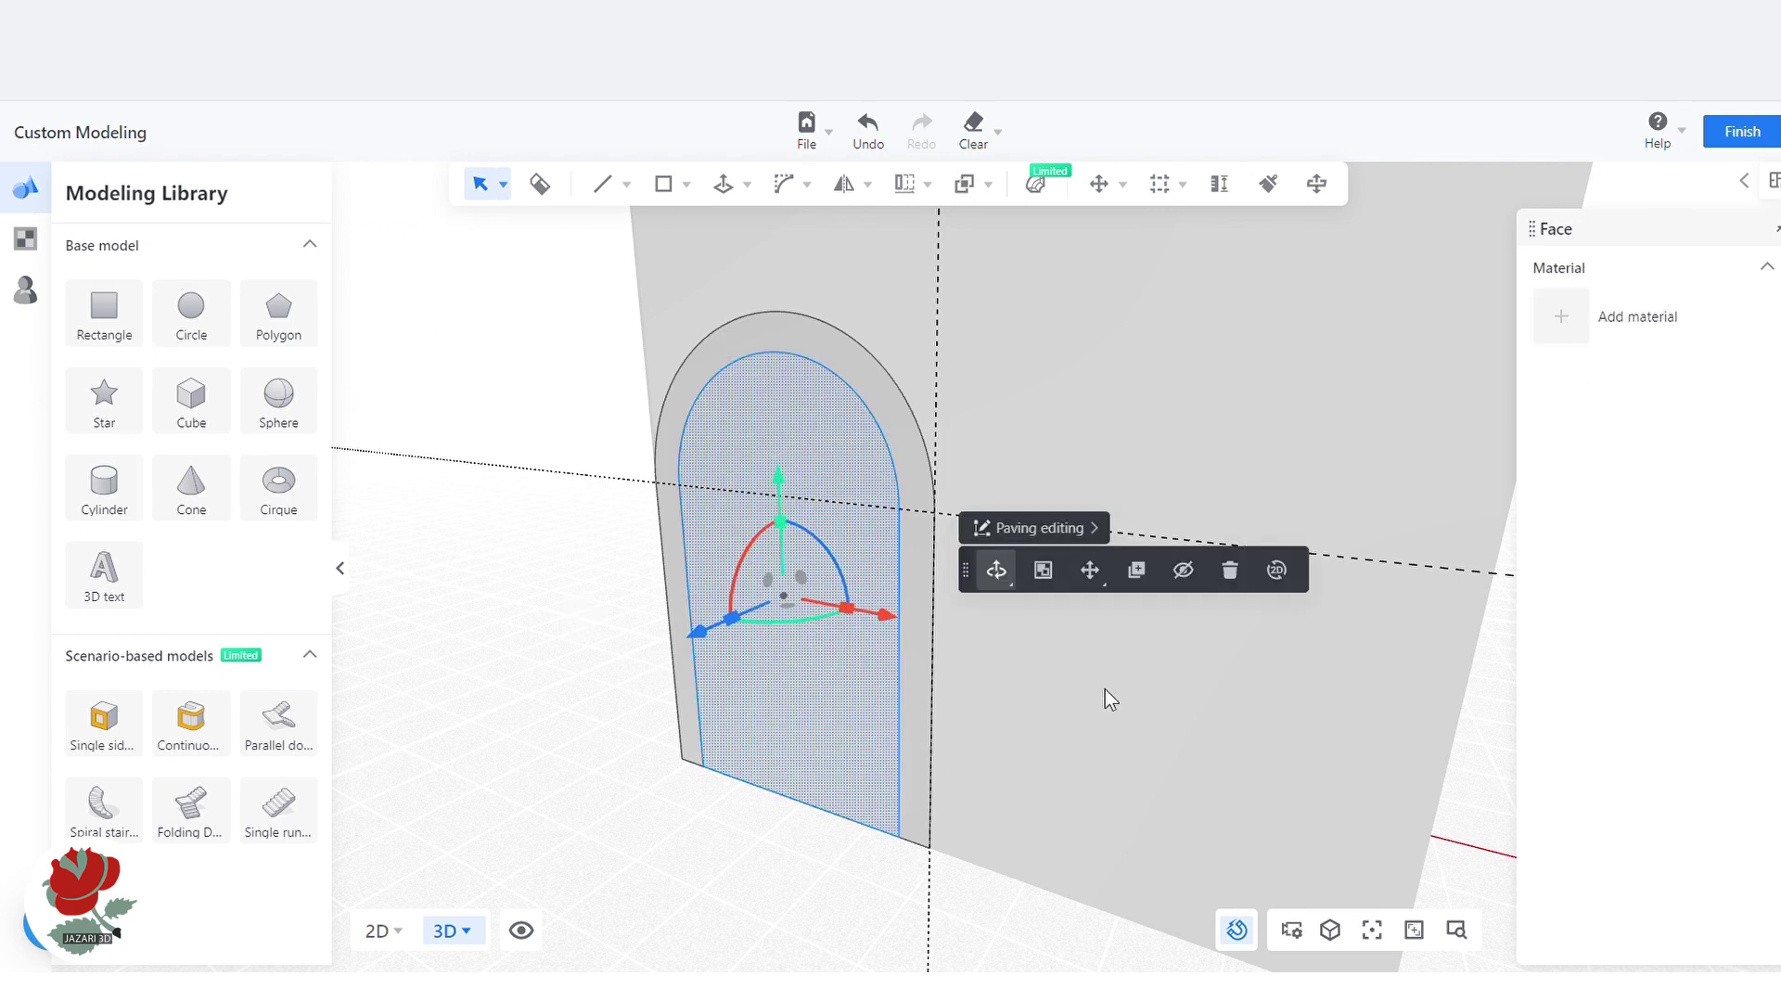
left_click(1138, 569)
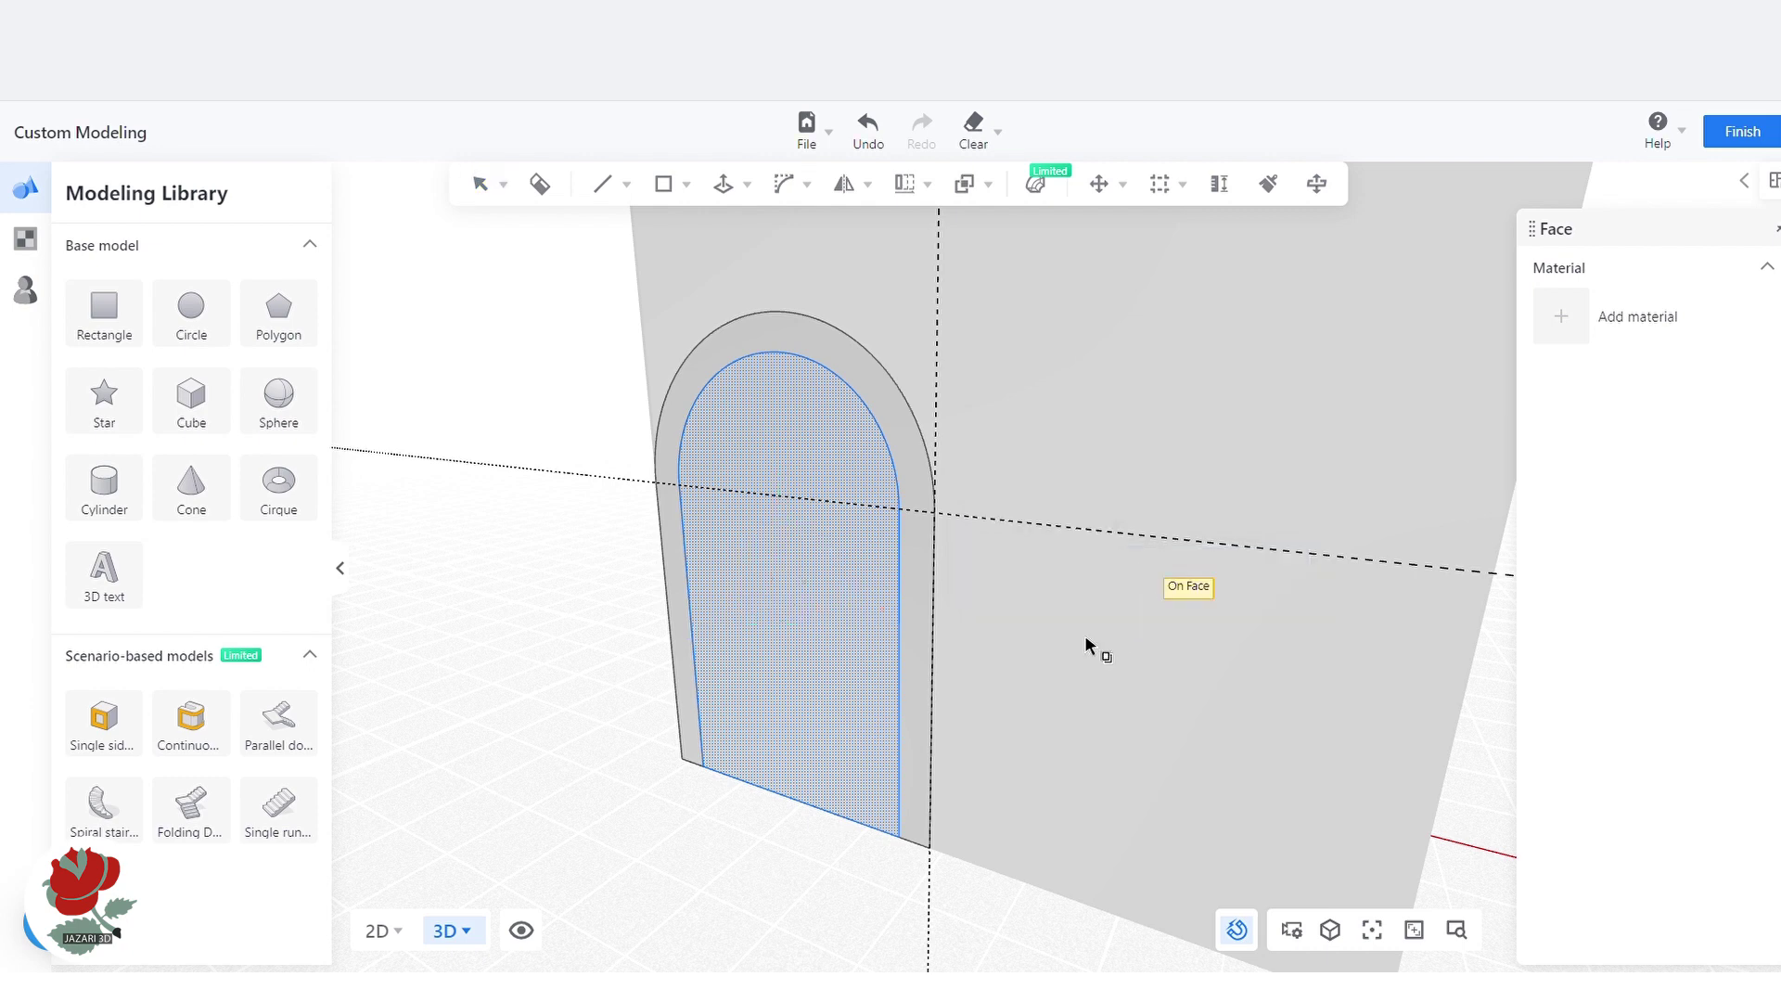
left_click(703, 767)
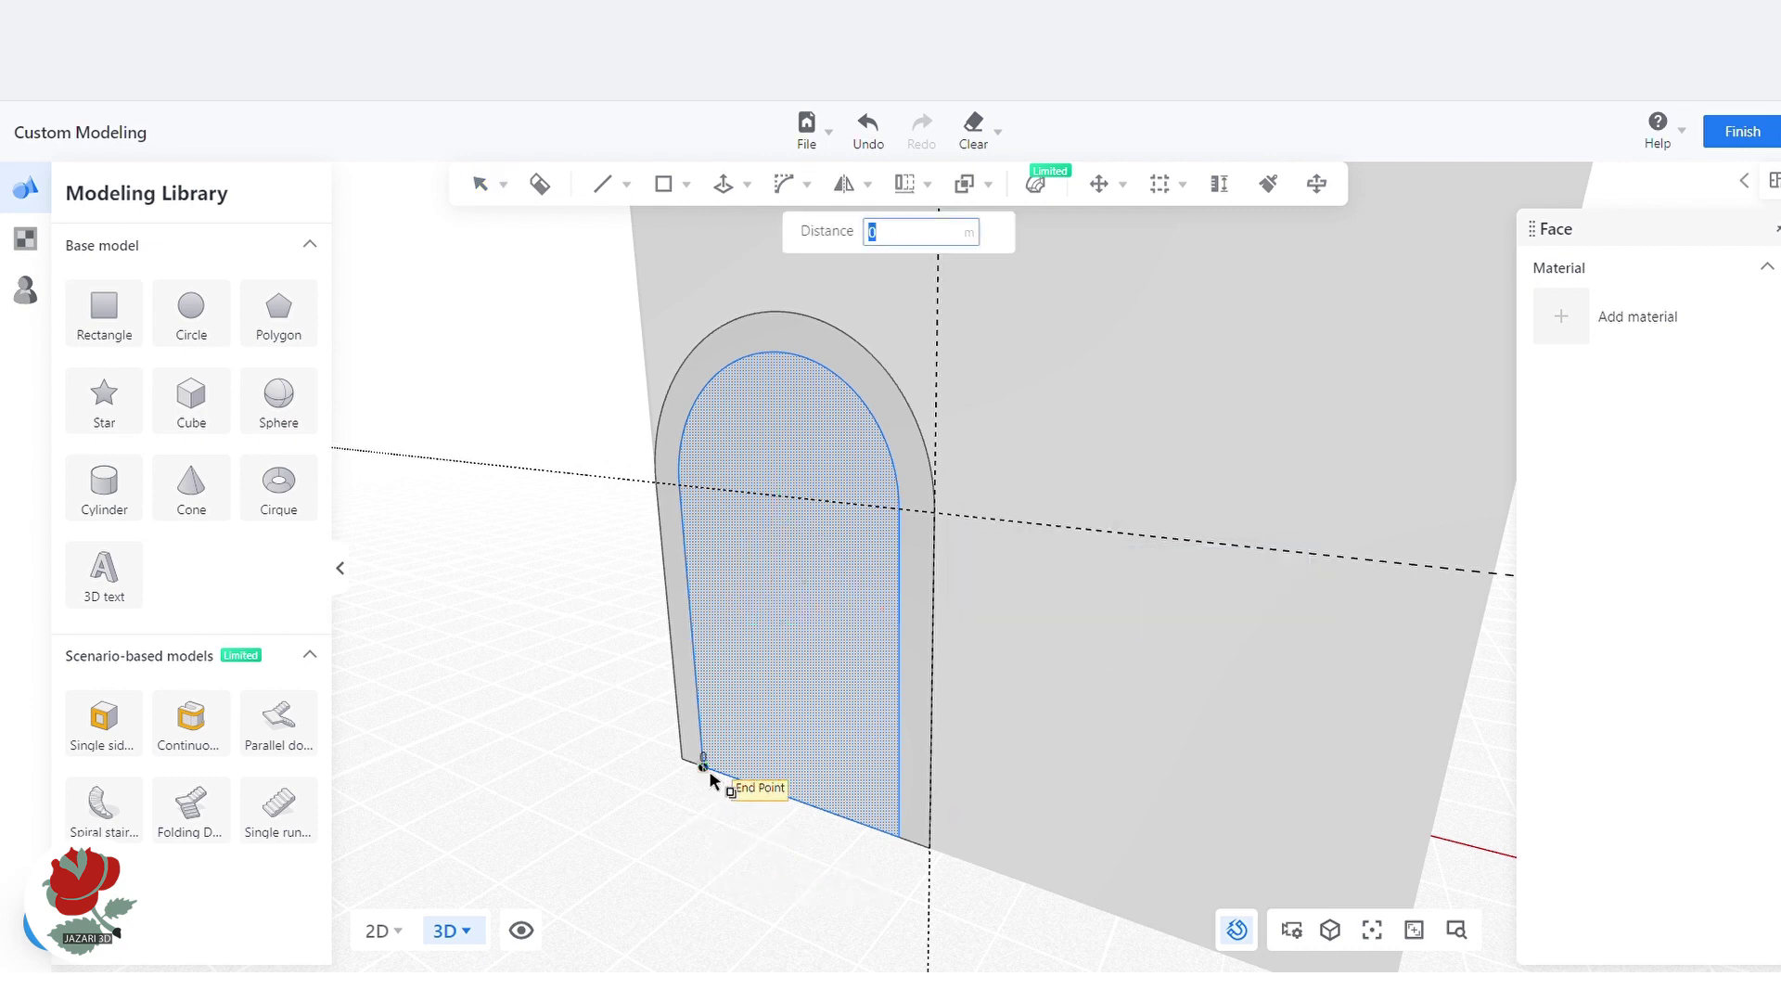
left_click(949, 855)
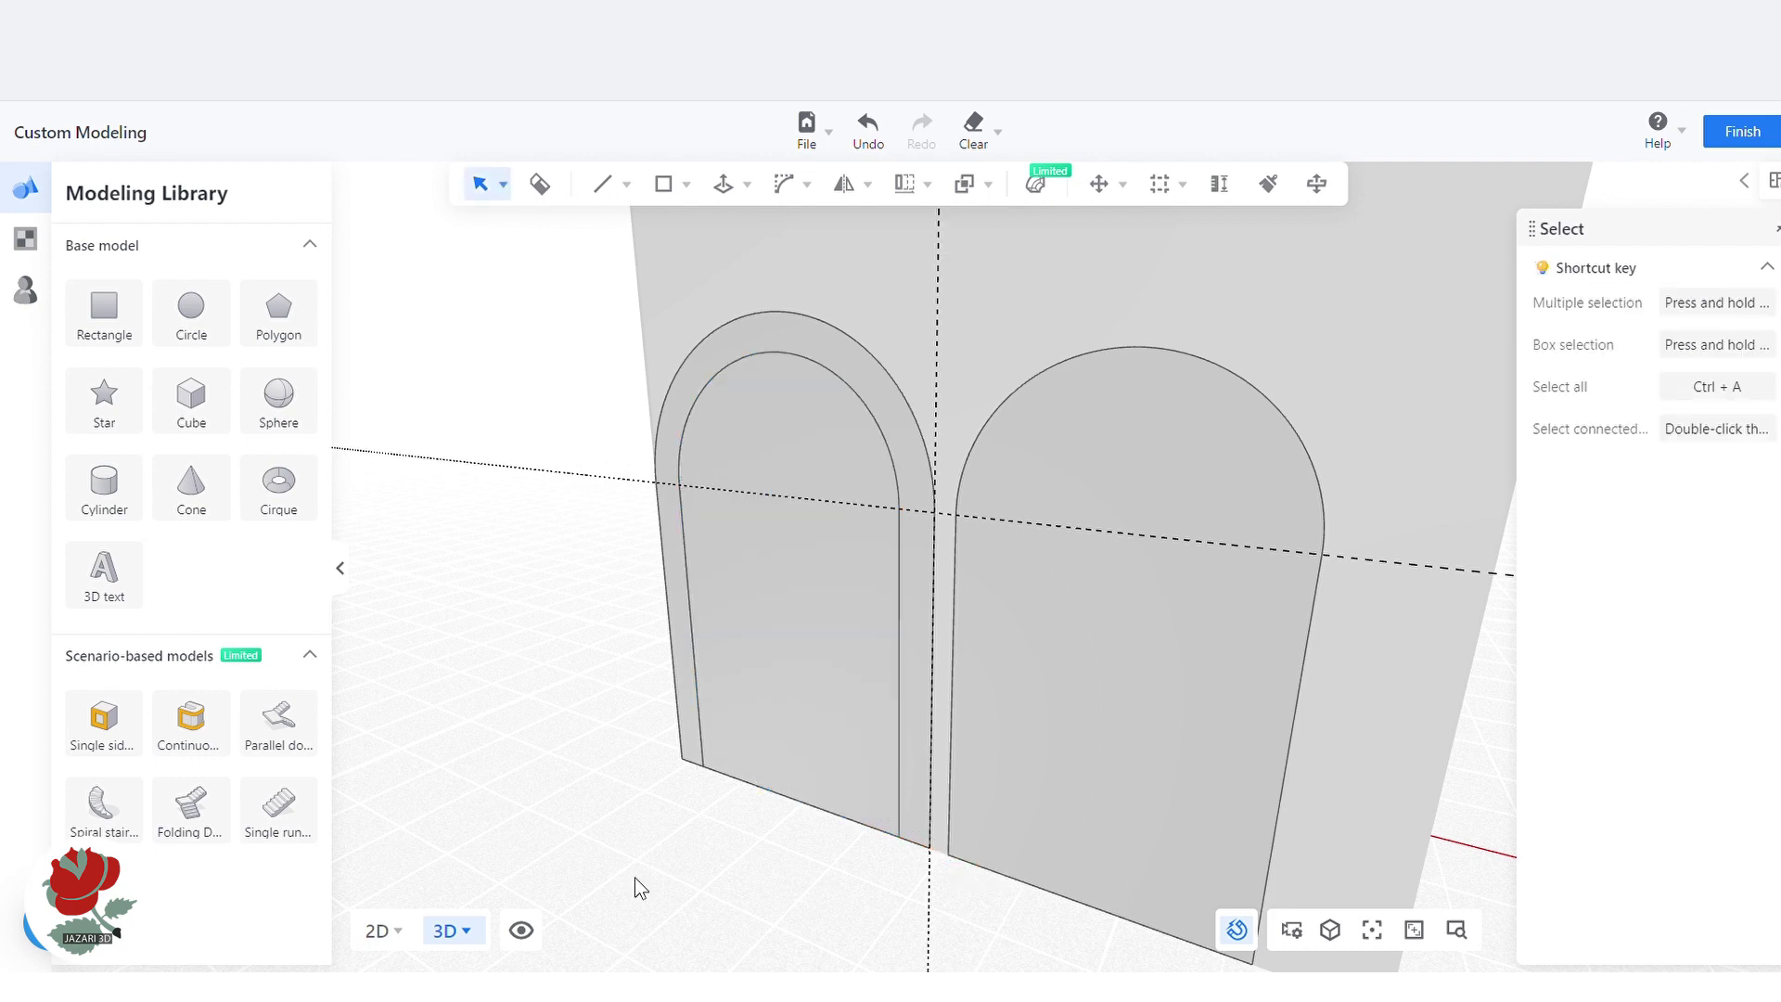
Delete the original inner arch face to leave an opening inside the frame
mouse_move(634, 876)
middle_mouse_down()
mouse_move(894, 873)
mouse_move(636, 863)
middle_mouse_up()
left_click(755, 664)
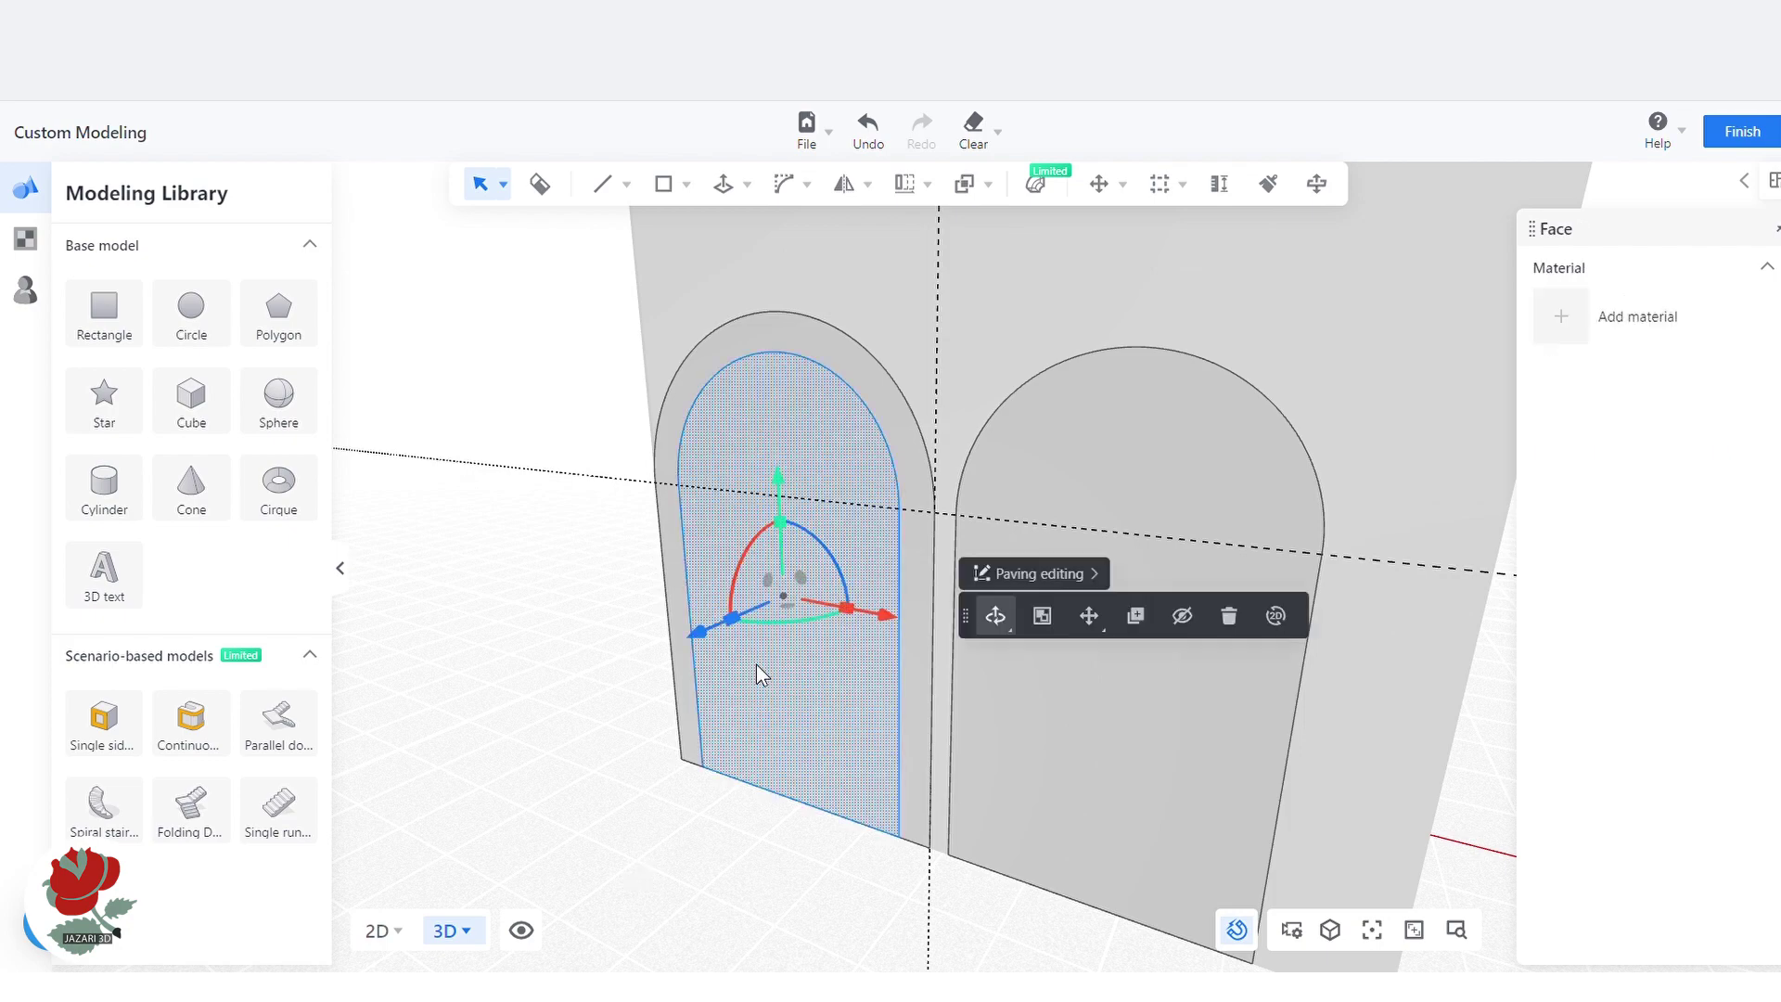
key("Delete")
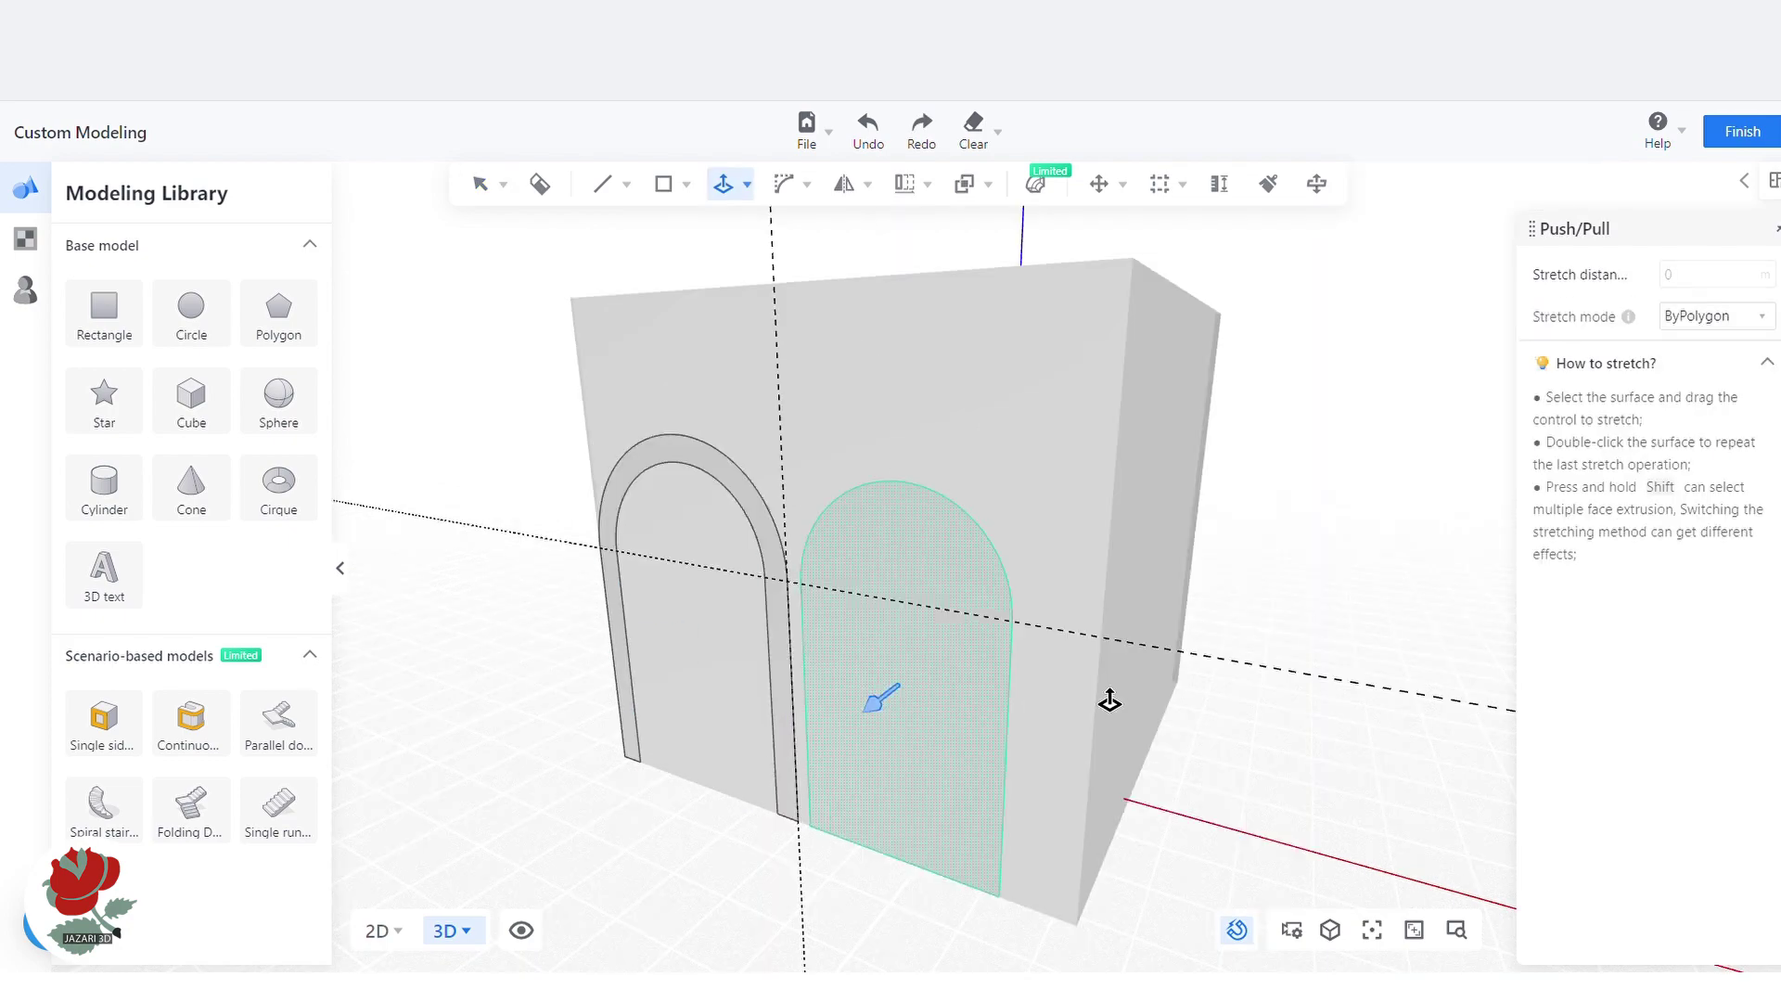
Push/Pull the arch frame face about 2.01 m outward from the wall
scroll(1264, 628, "down", 5)
scroll(1145, 541, "up", 6)
left_click(1042, 491)
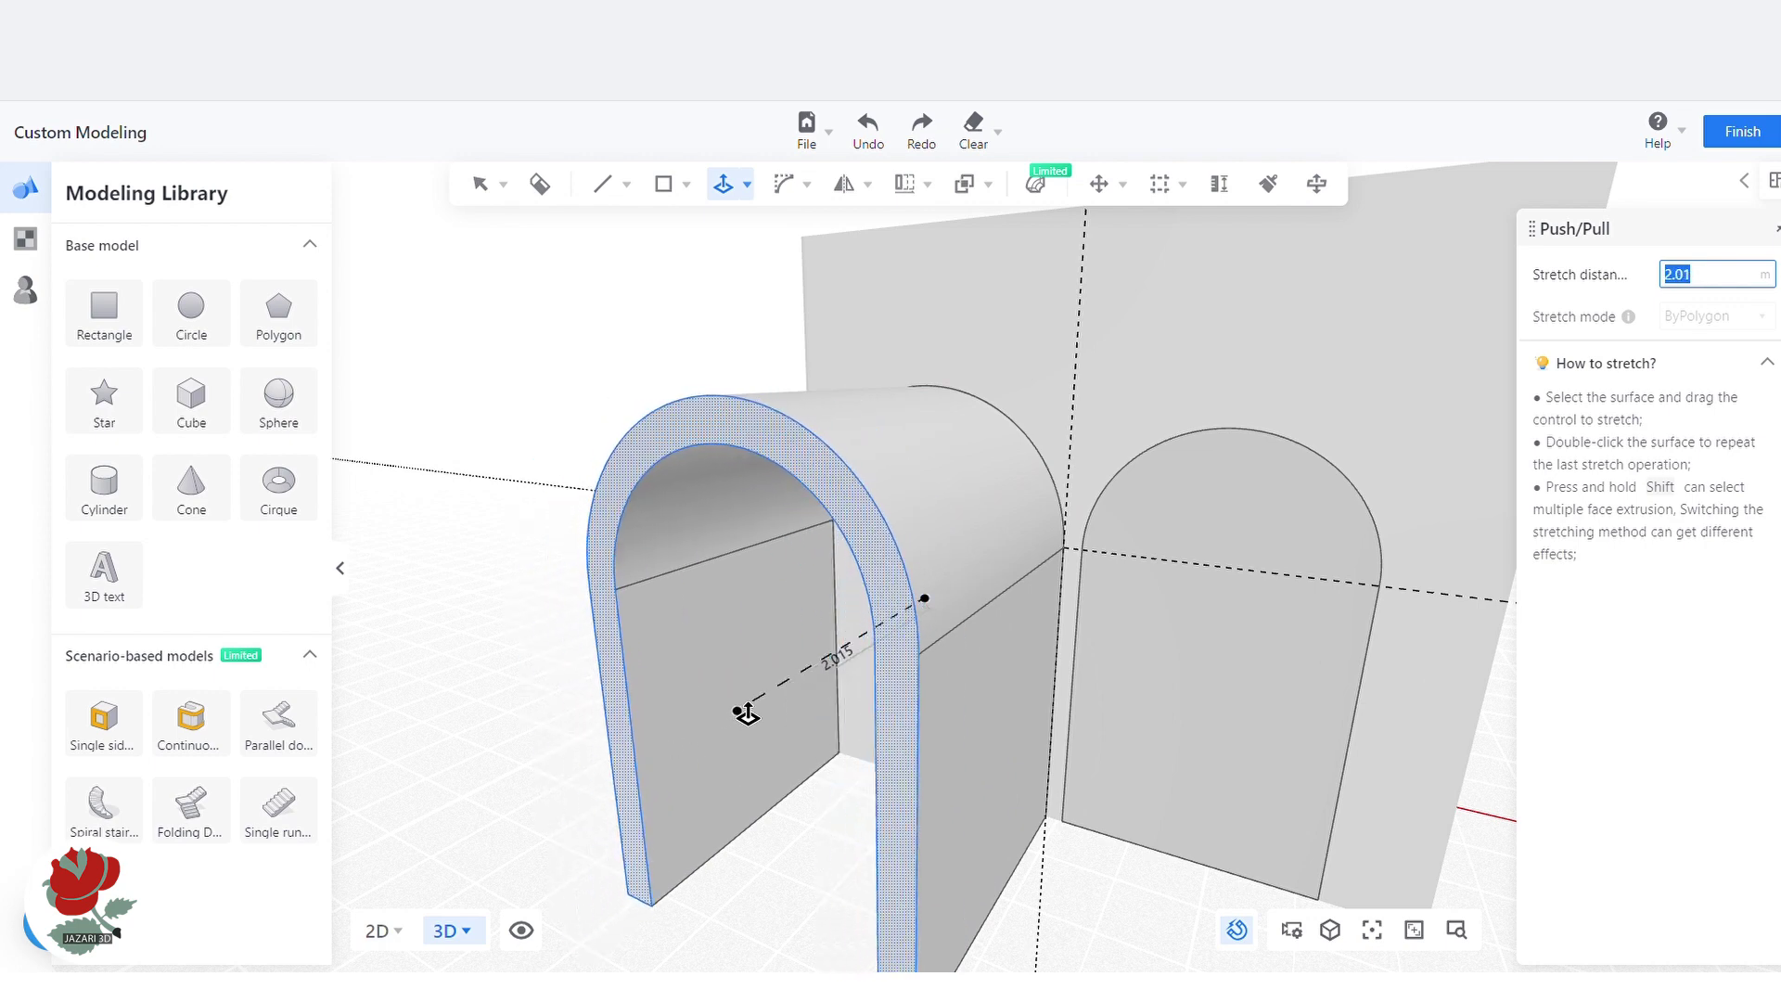
left_click(746, 712)
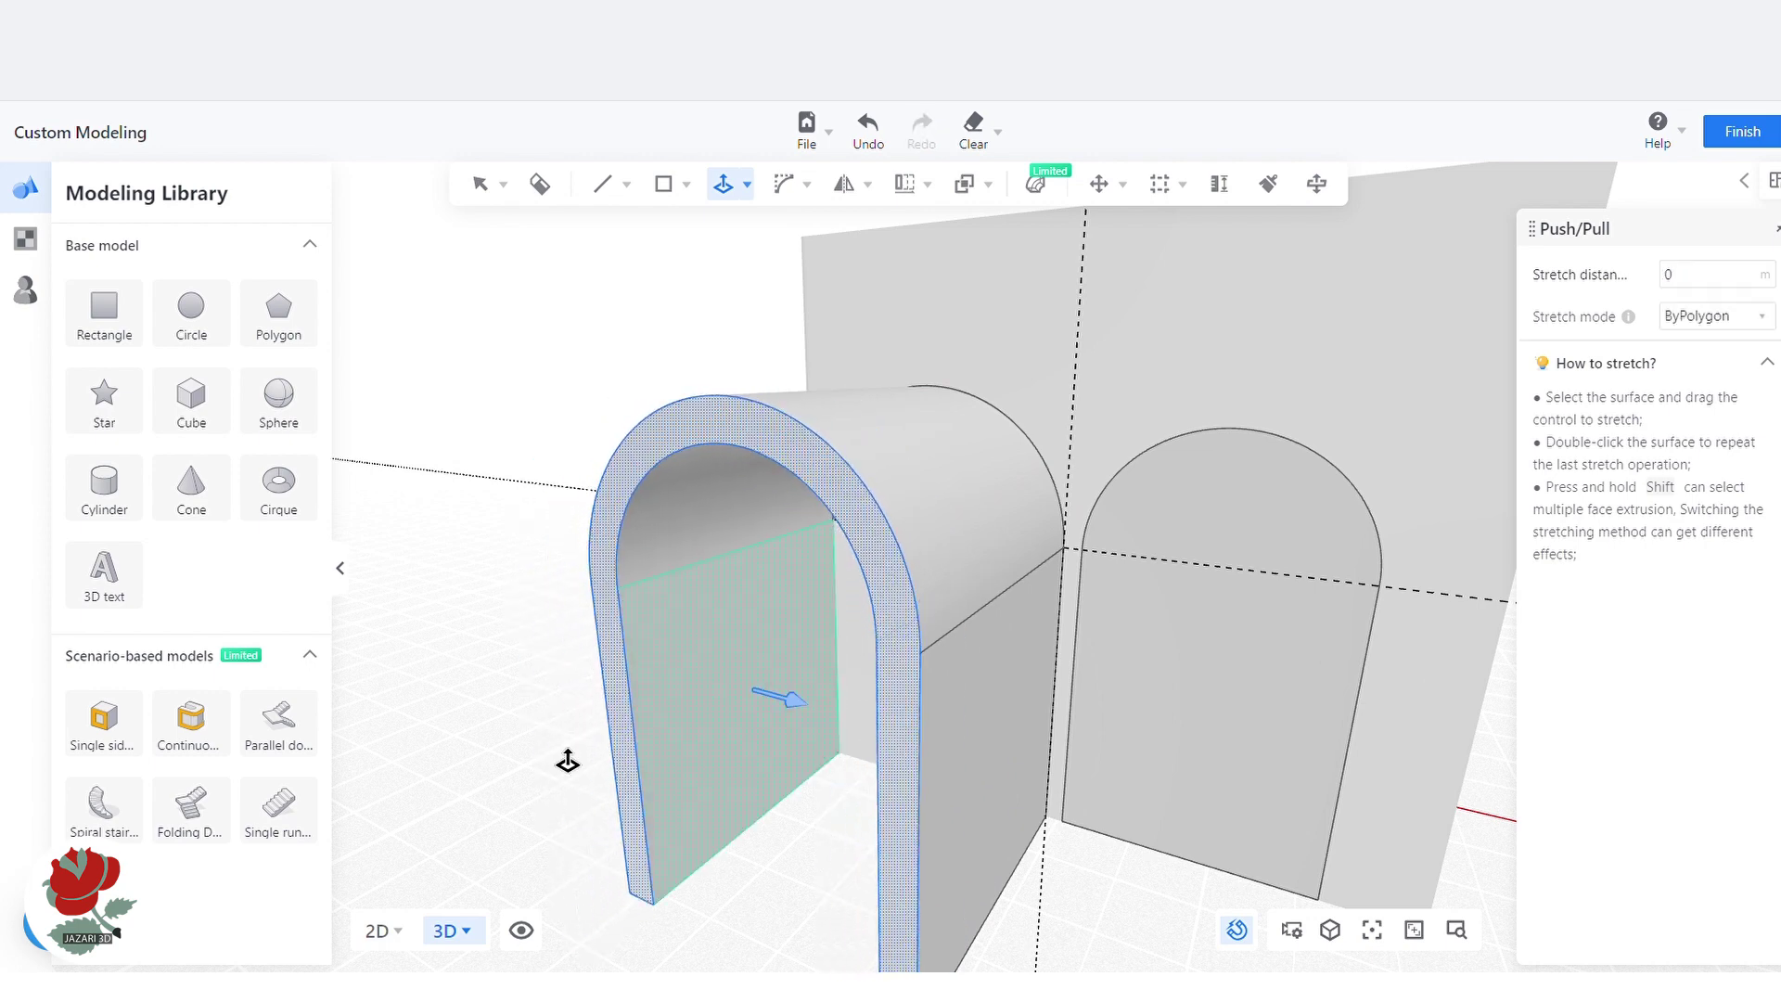
key("Escape")
Push/Pull the copied arch face outward from the wall into a solid arch beside the frame
scroll(581, 526, "down", 3)
middle_click_drag(540, 826, 516, 879)
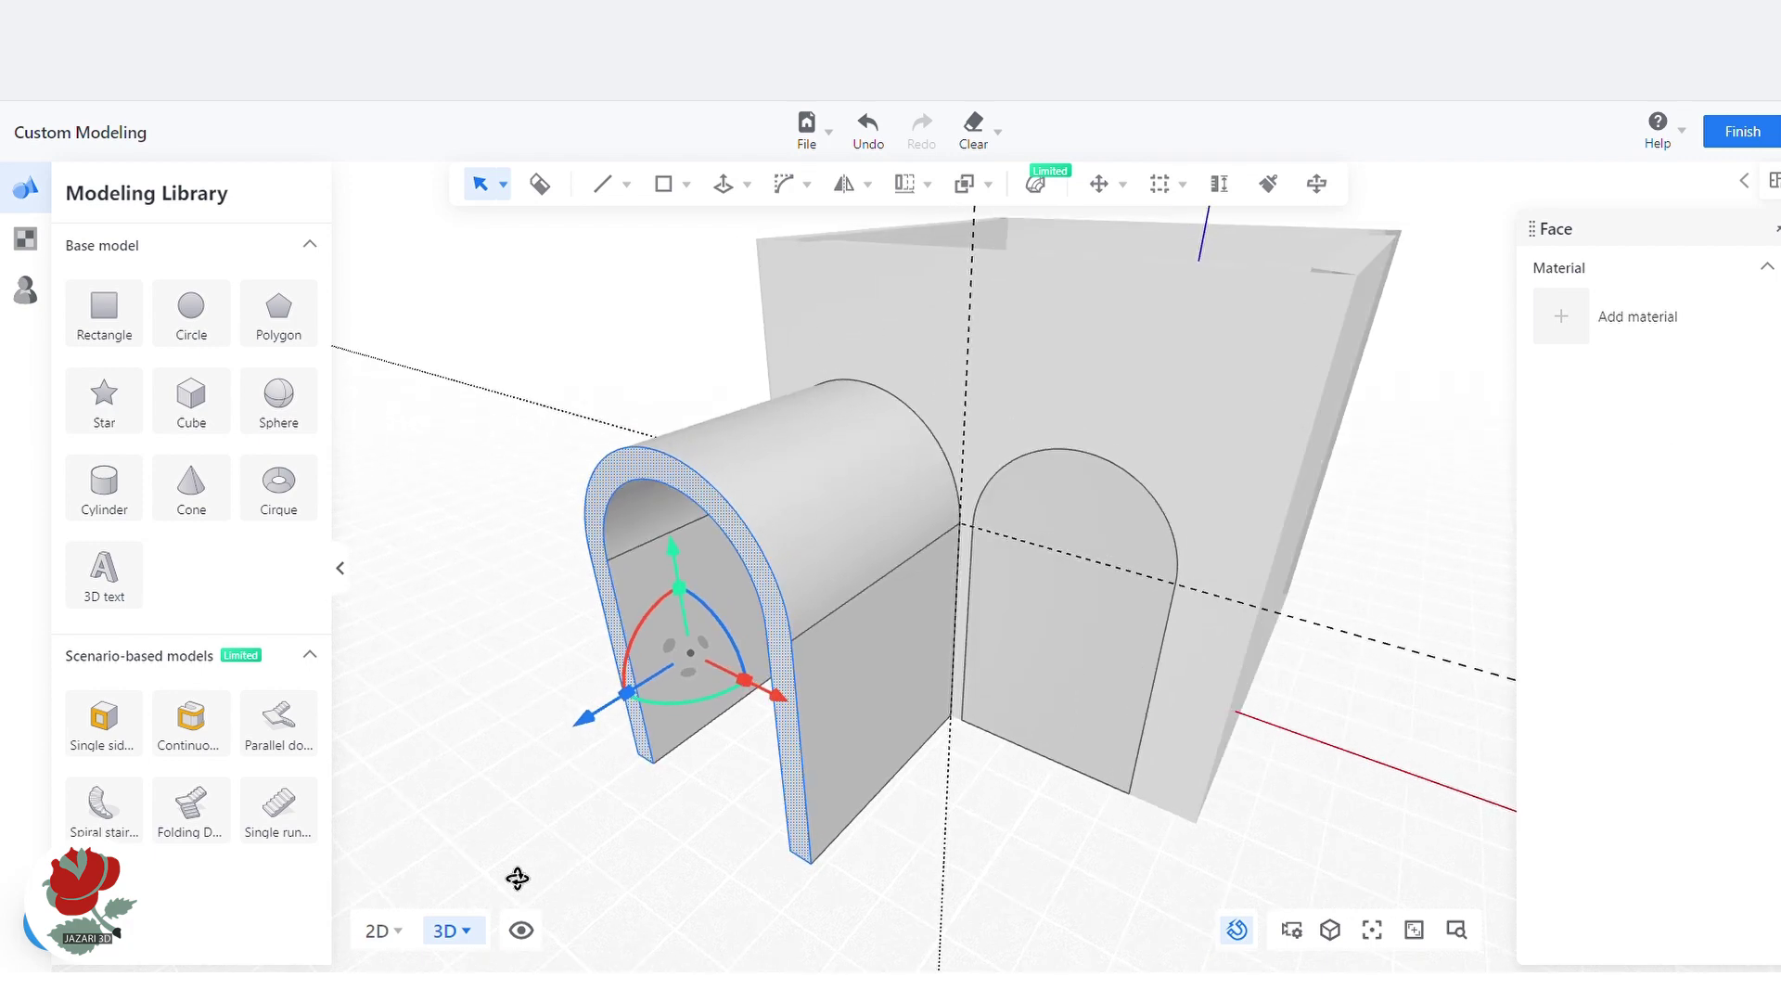
left_click(1095, 527)
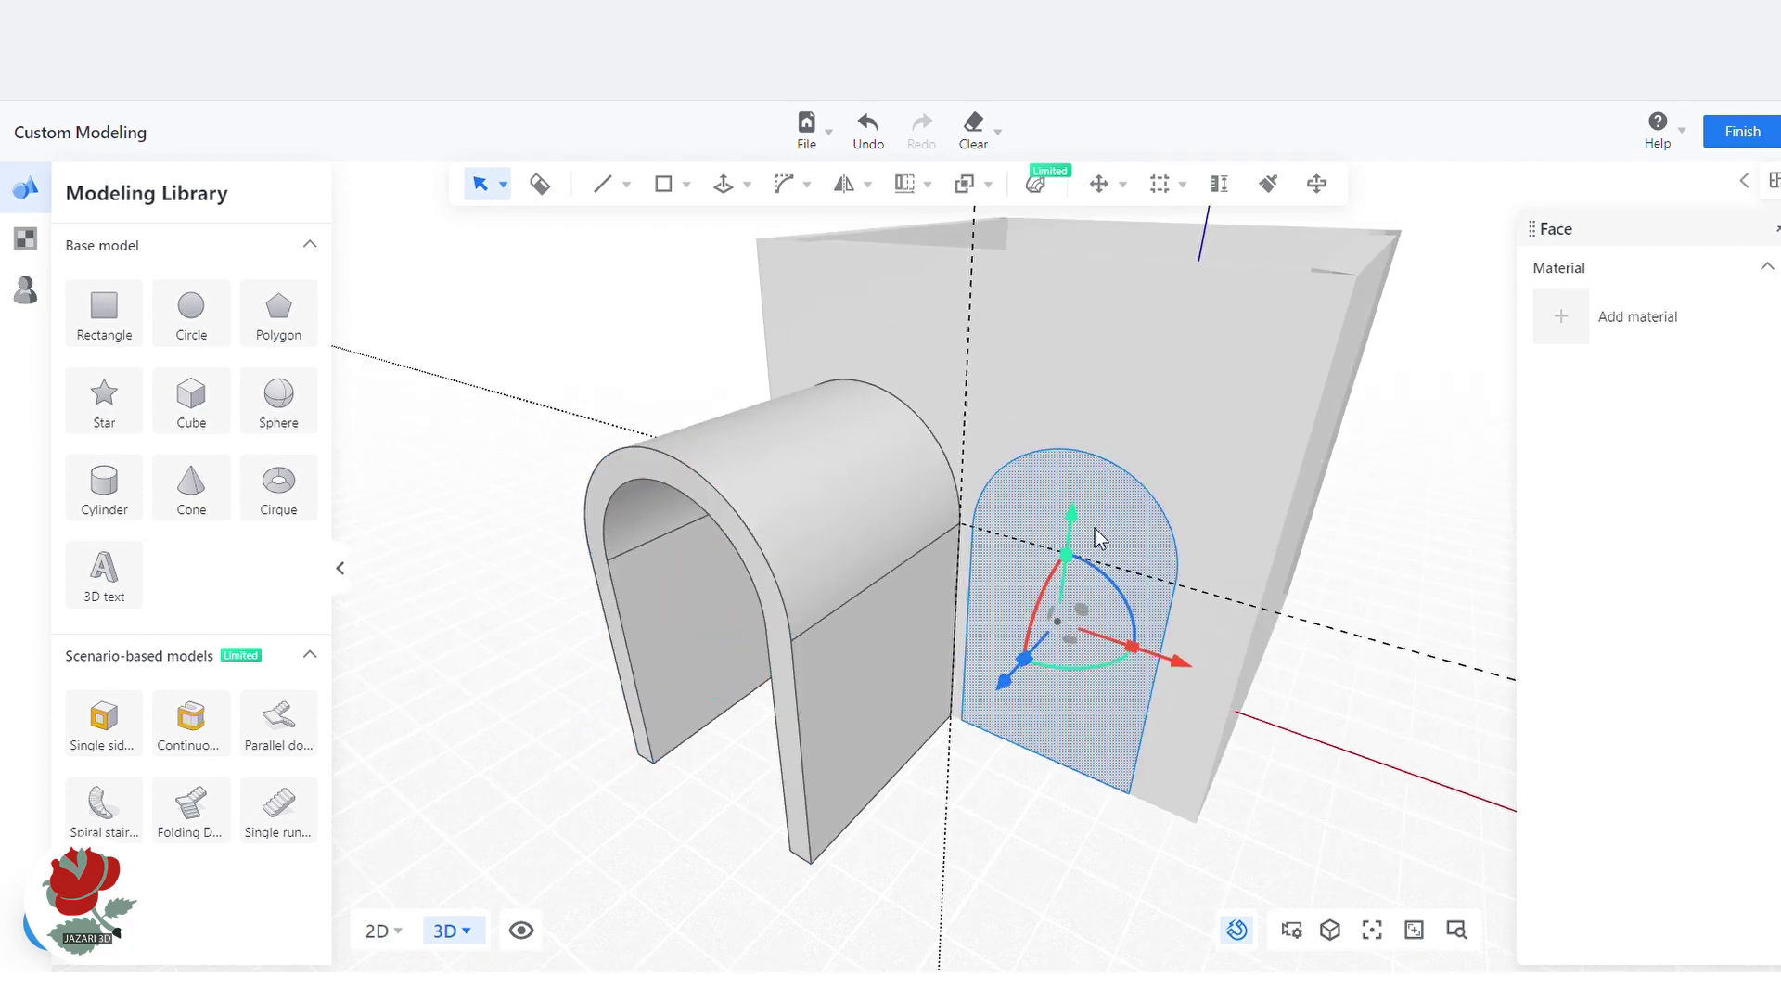
key("p")
left_click_drag(1043, 647, 669, 782)
key("Escape")
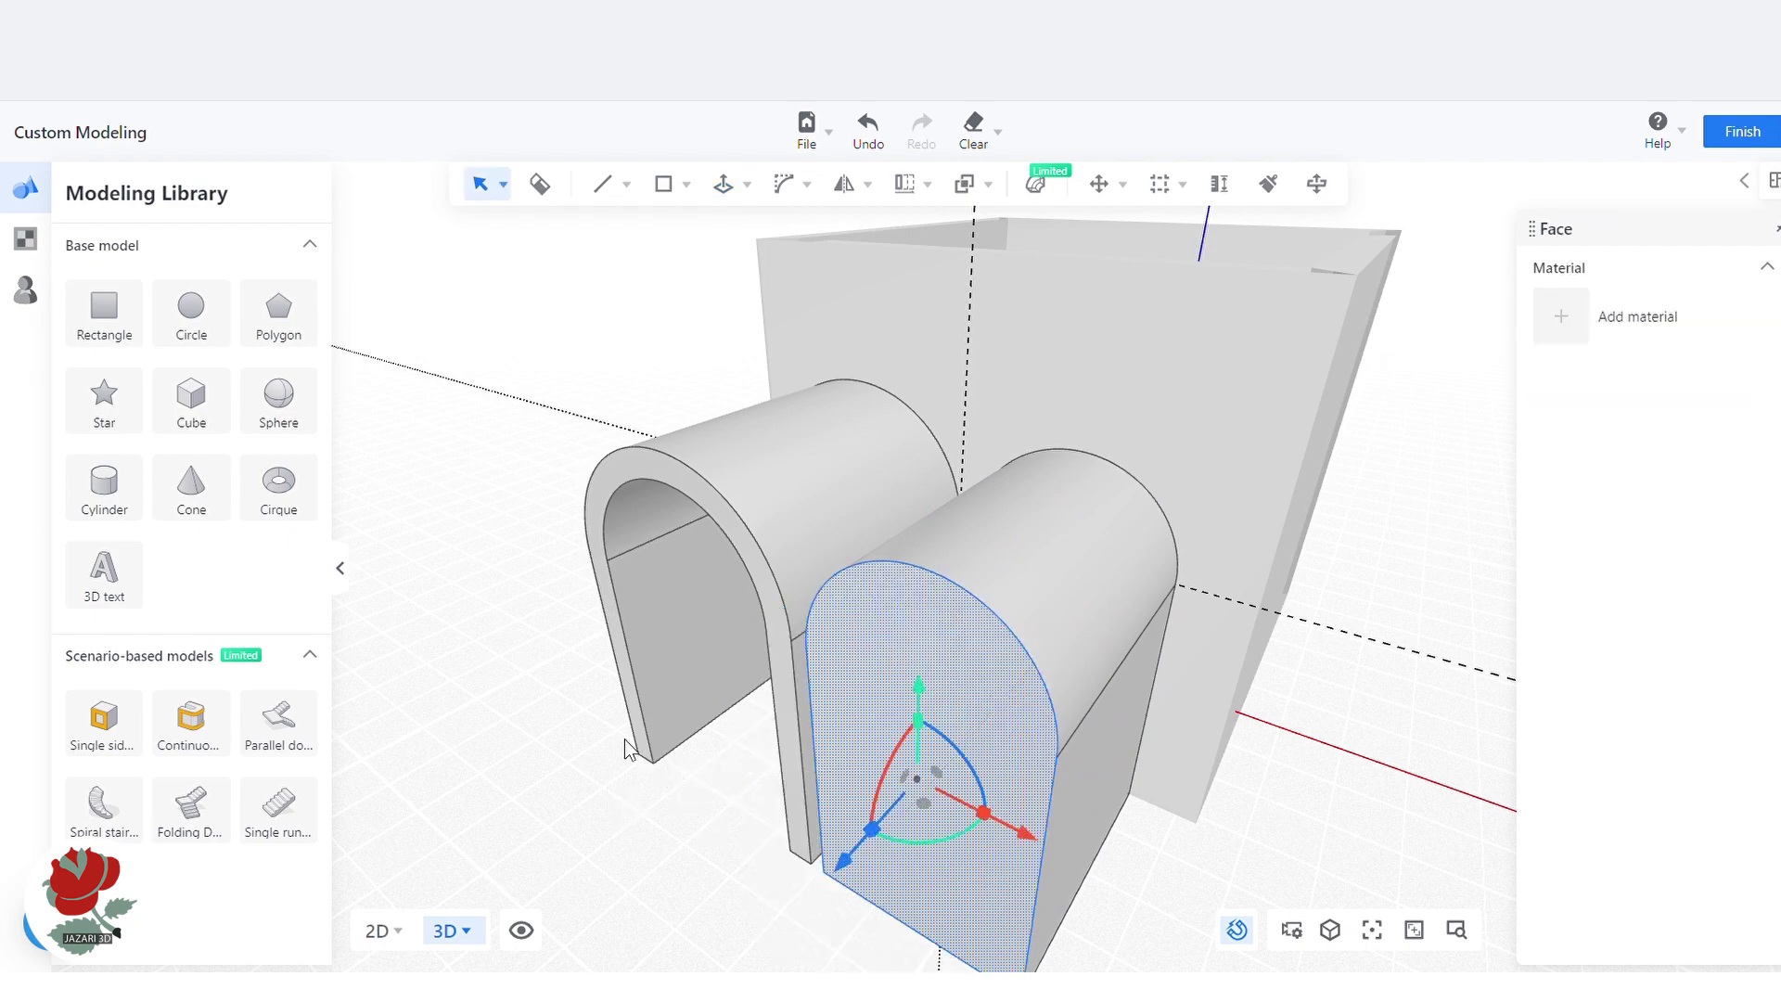
scroll(632, 675, "down", 5)
middle_click_drag(618, 772, 1107, 710)
scroll(1037, 594, "up", 5)
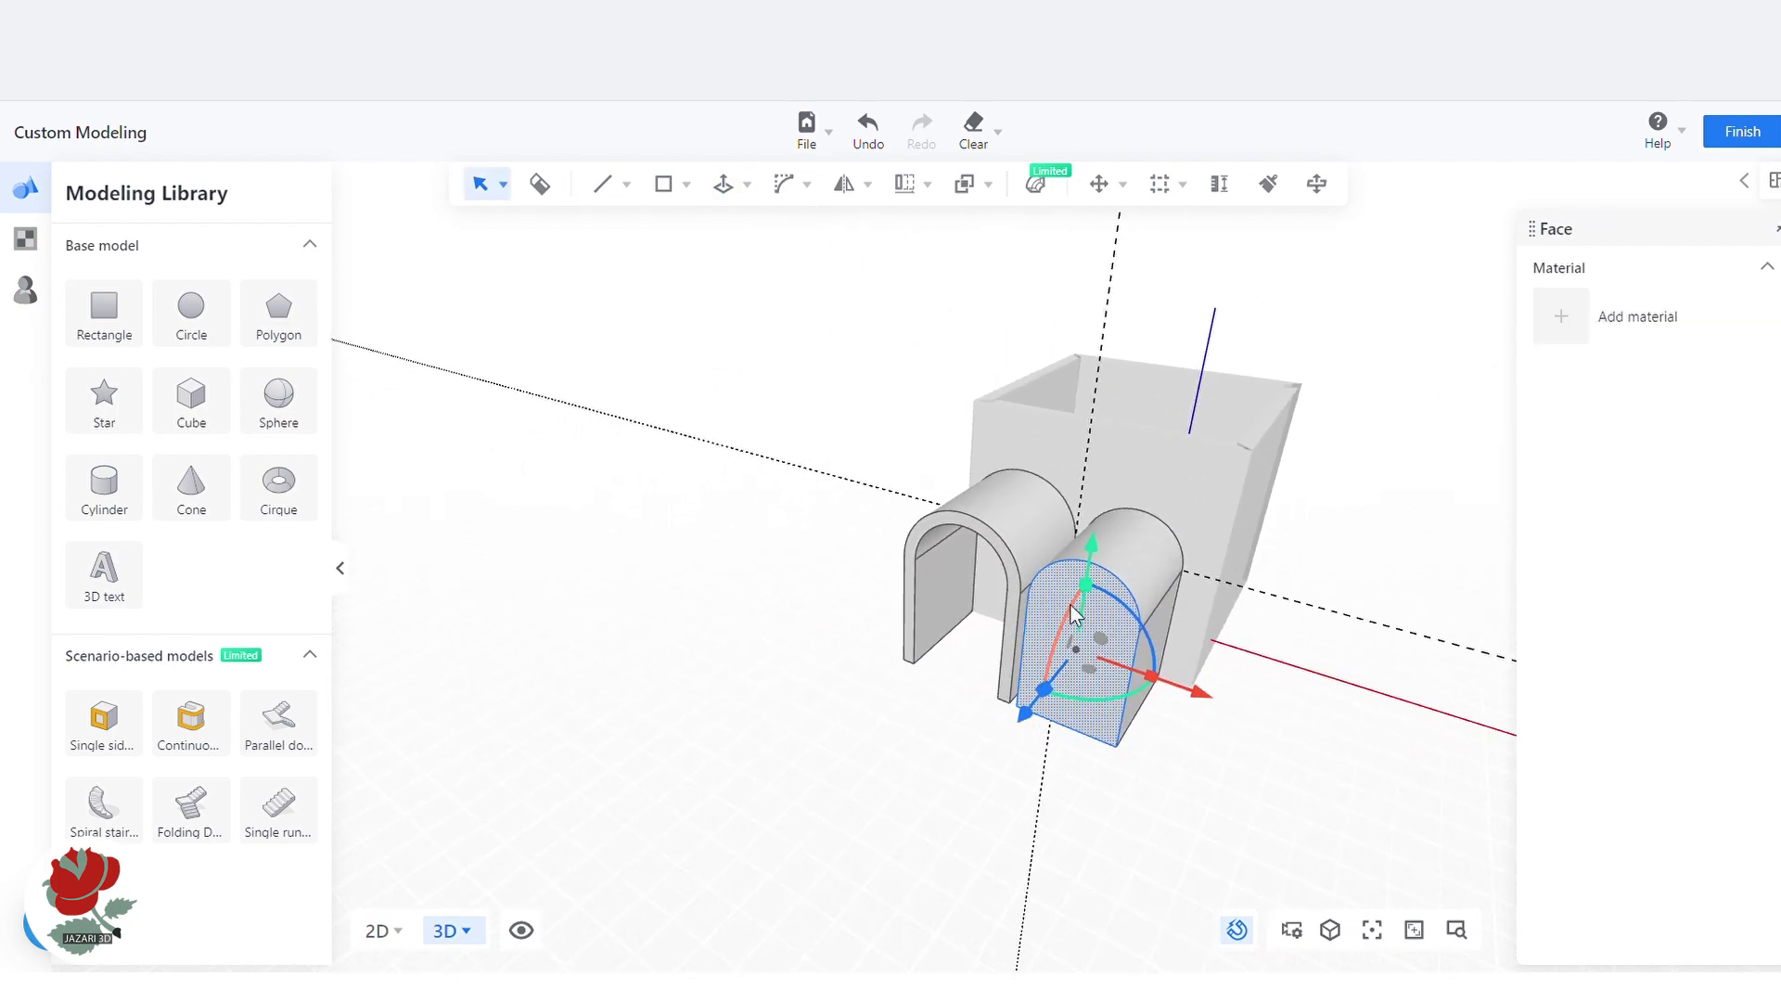
left_click(726, 821)
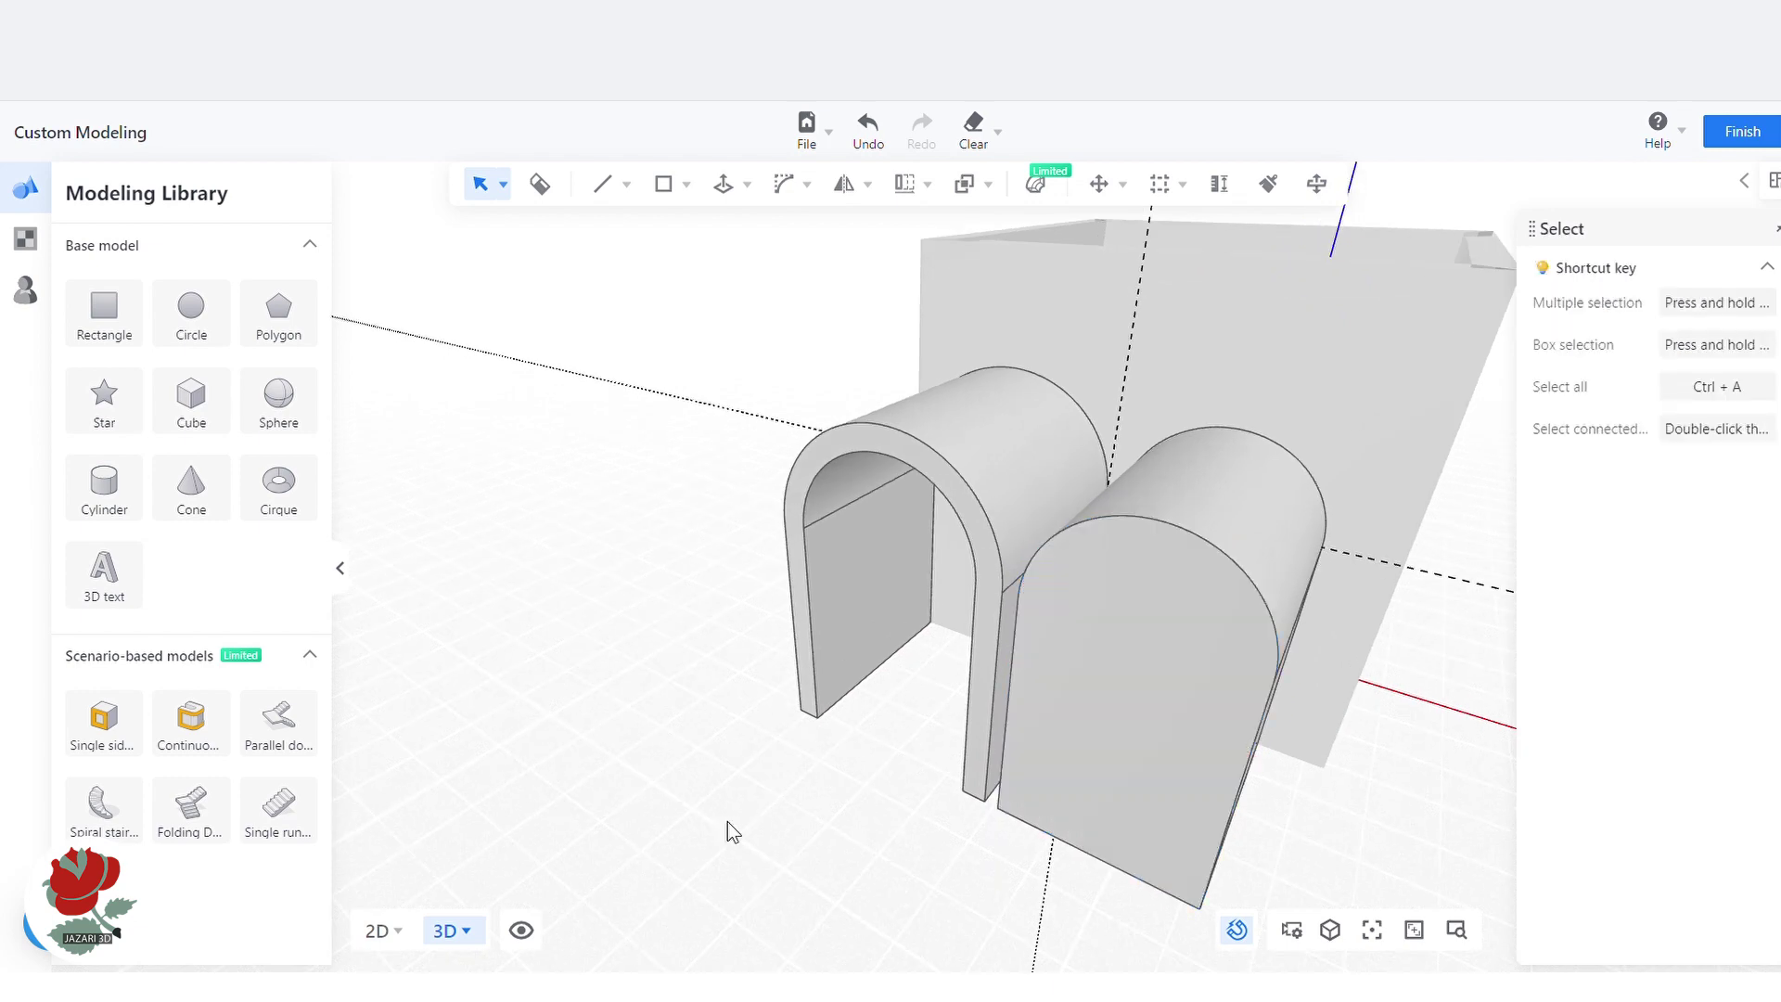
Group all connected elements of the arch frame, and group those of the solid arch separately
double_click(966, 484)
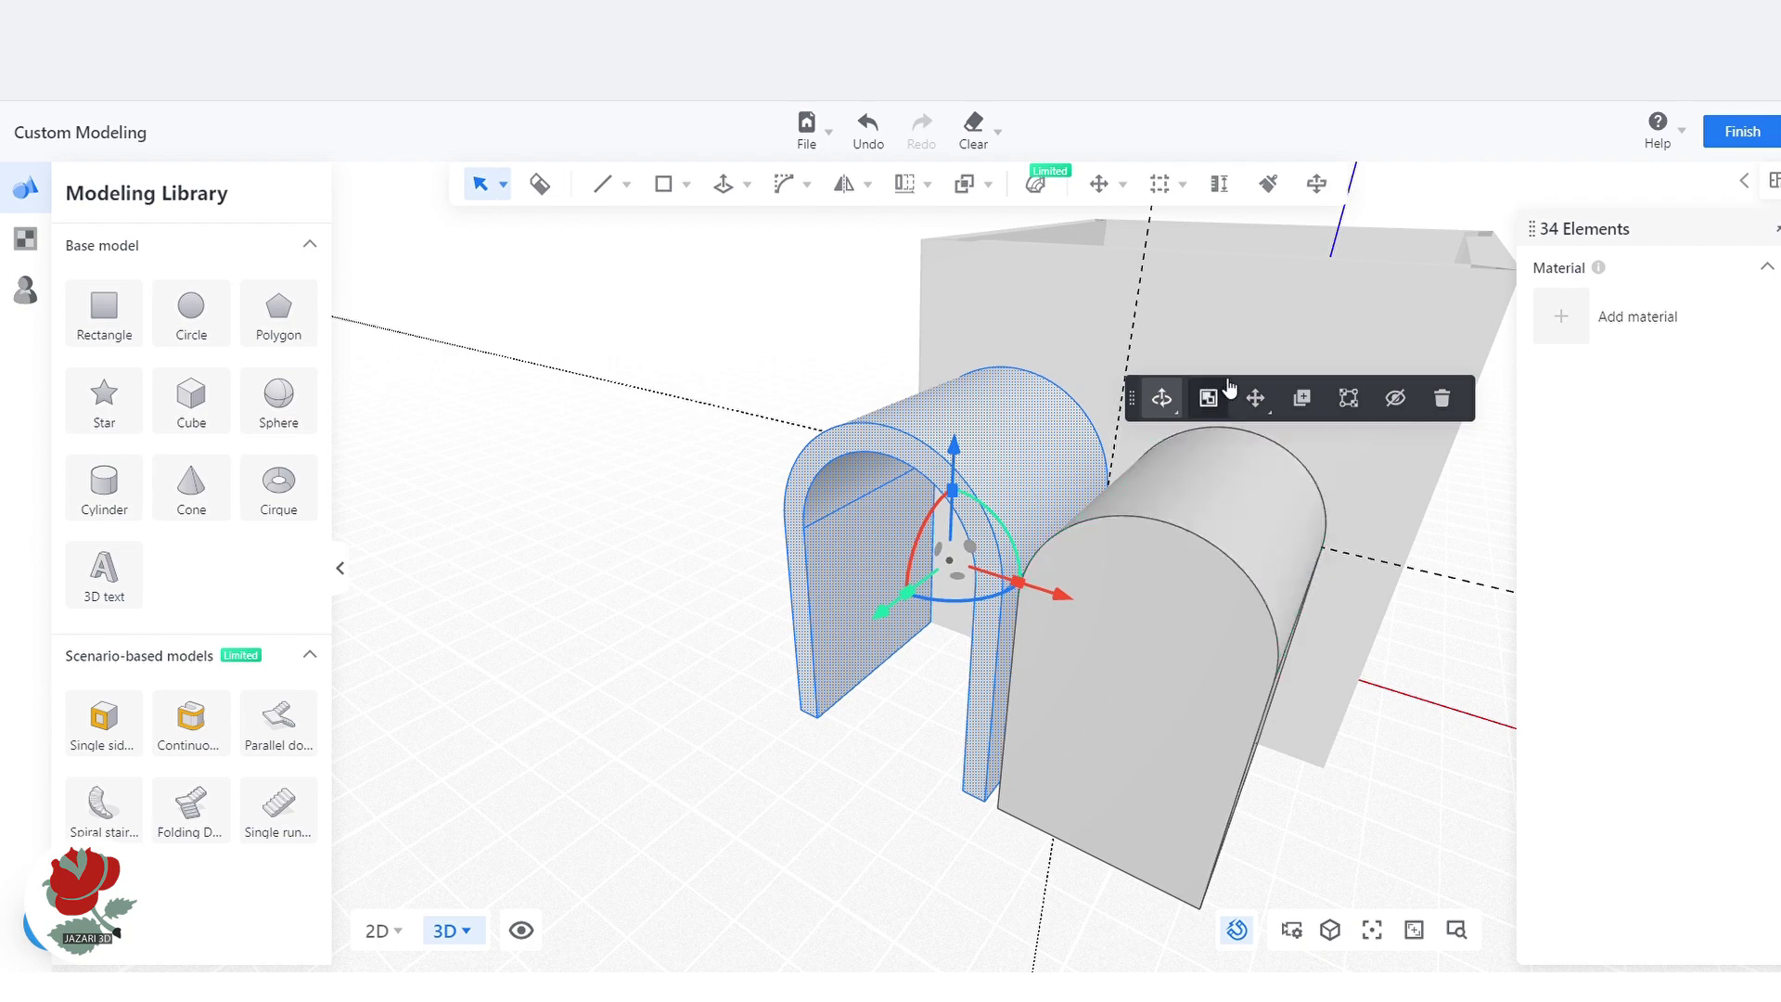
left_click(1207, 399)
left_click(692, 780)
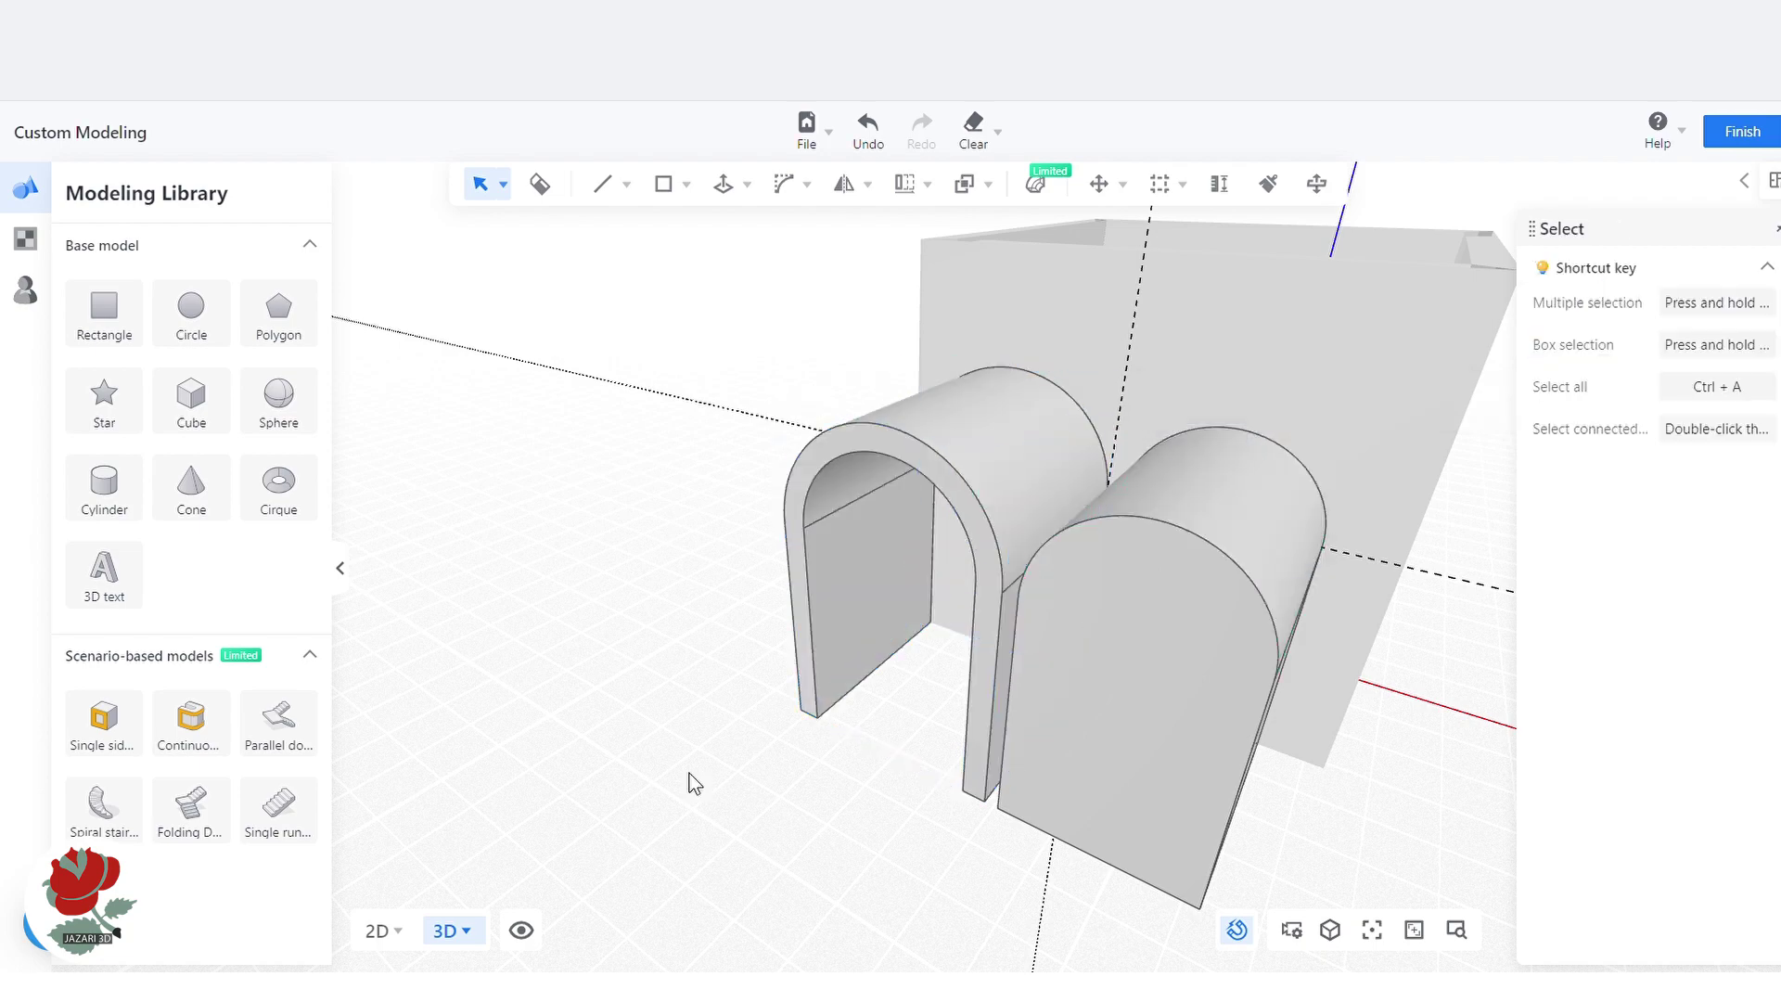
double_click(1254, 583)
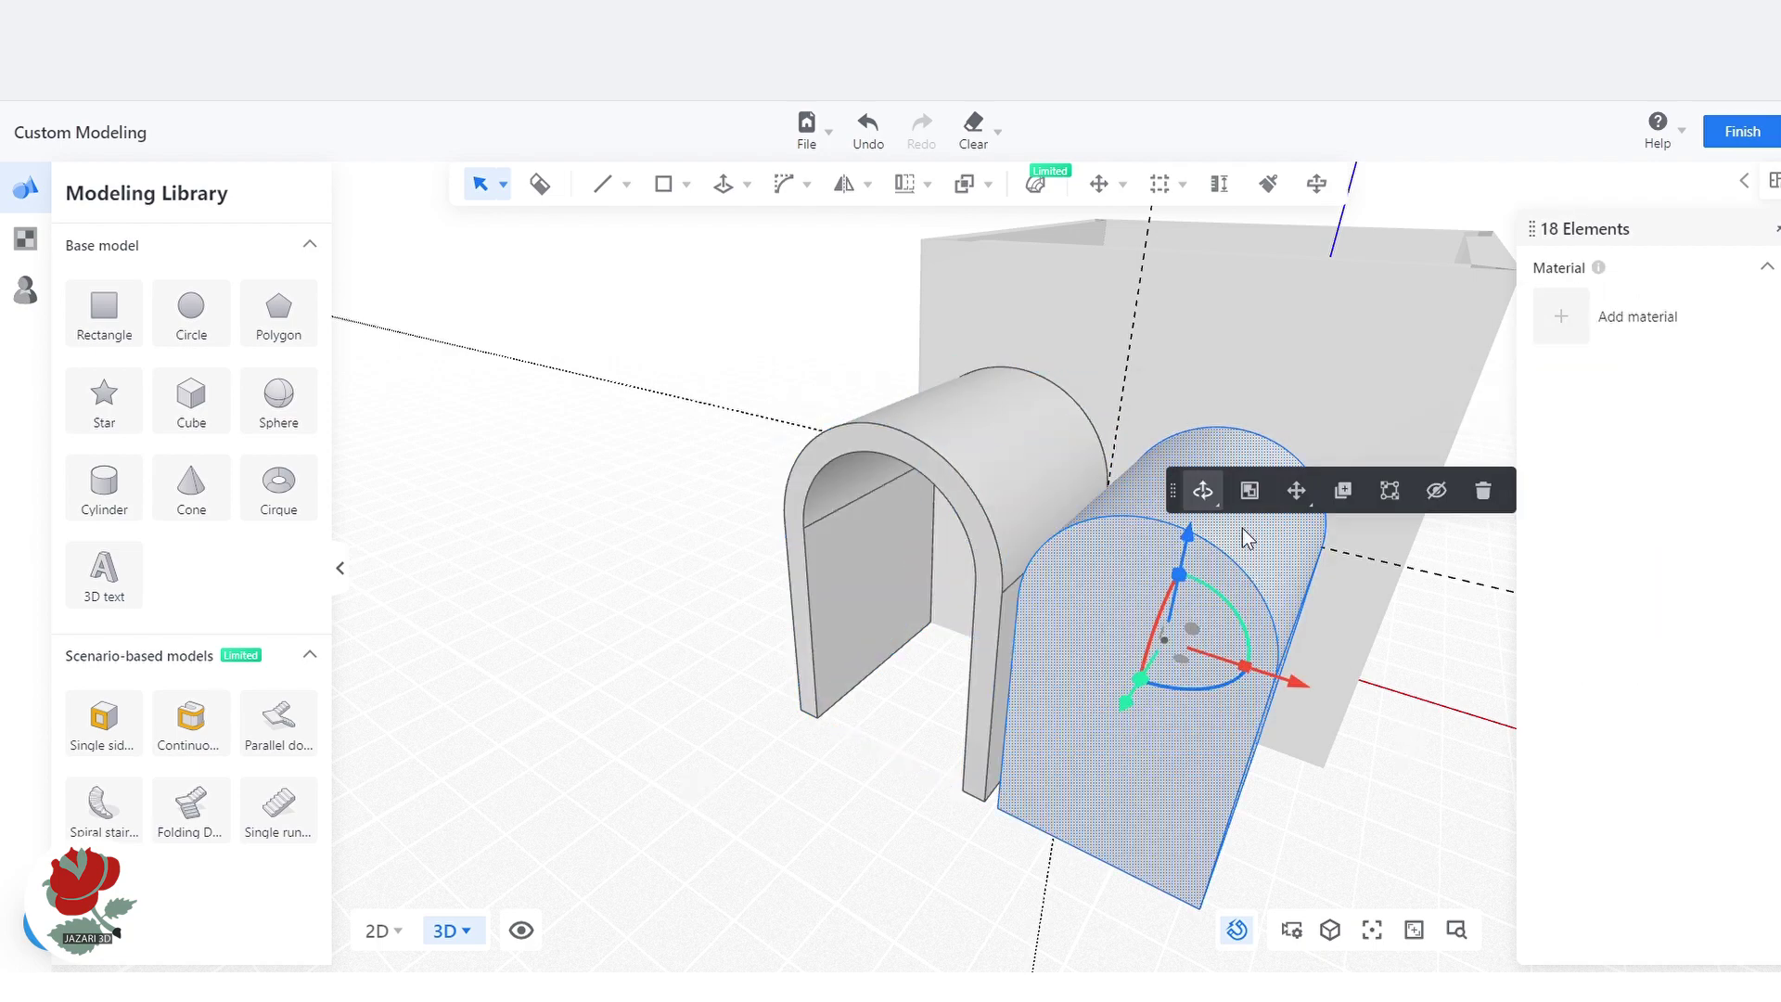
left_click(1249, 489)
left_click(629, 743)
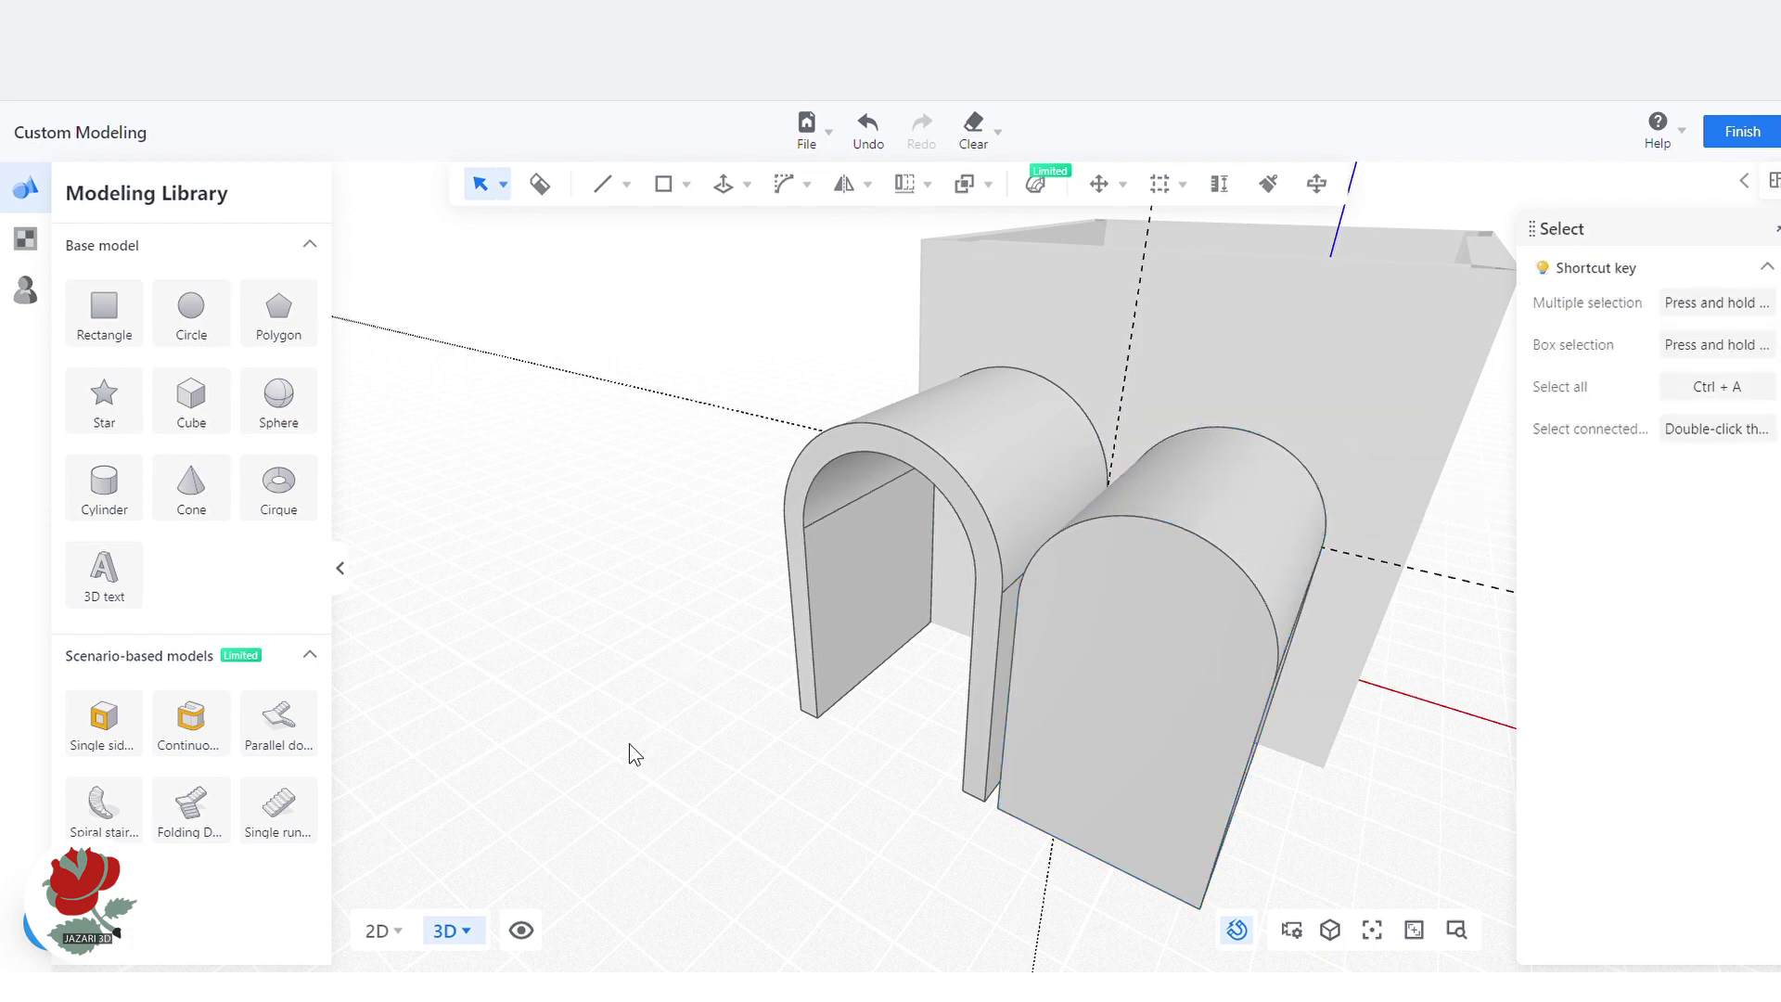
Select both arch groups together and move them outward, away from the room's wall
left_click(1065, 511)
left_click(1216, 568, "shift")
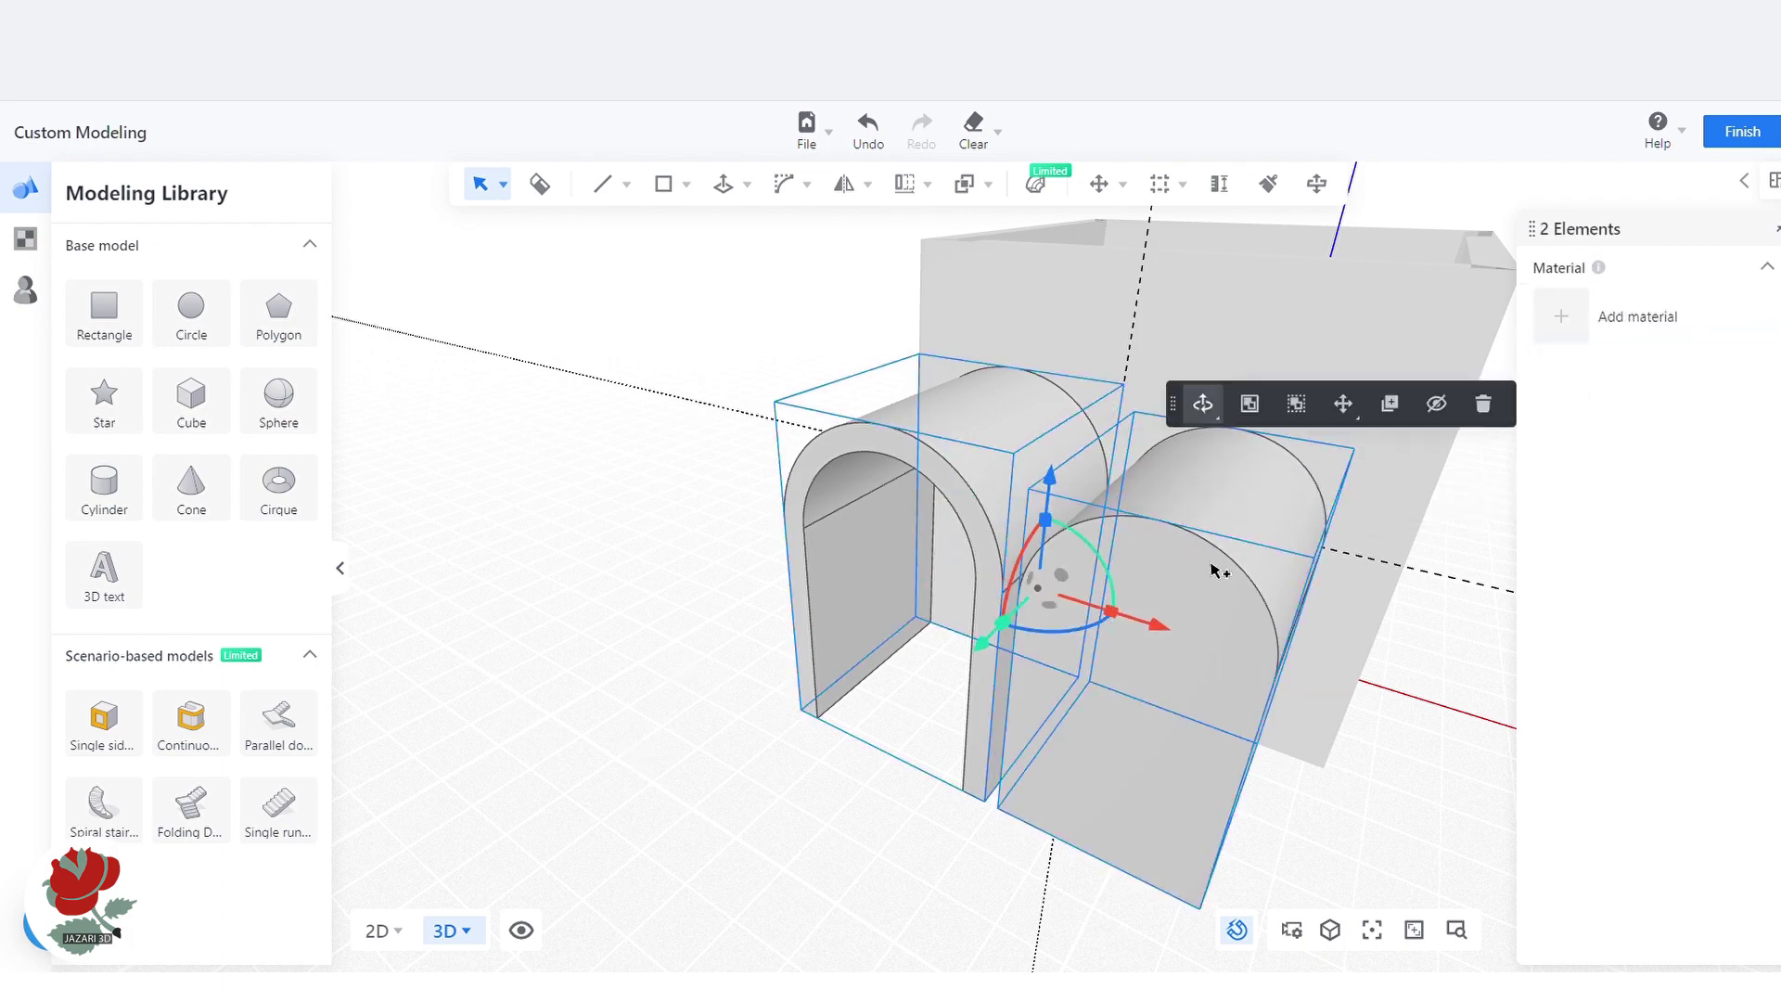
scroll(691, 378, "down", 3)
left_click_drag(815, 536, 520, 660)
left_click(1012, 693)
Rotate the solid arch group a quarter turn about the vertical axis so it lies crosswise to the frame
scroll(1299, 618, "down", 2)
scroll(609, 695, "up", 3)
left_click(971, 508)
left_click_drag(944, 667, 1084, 630)
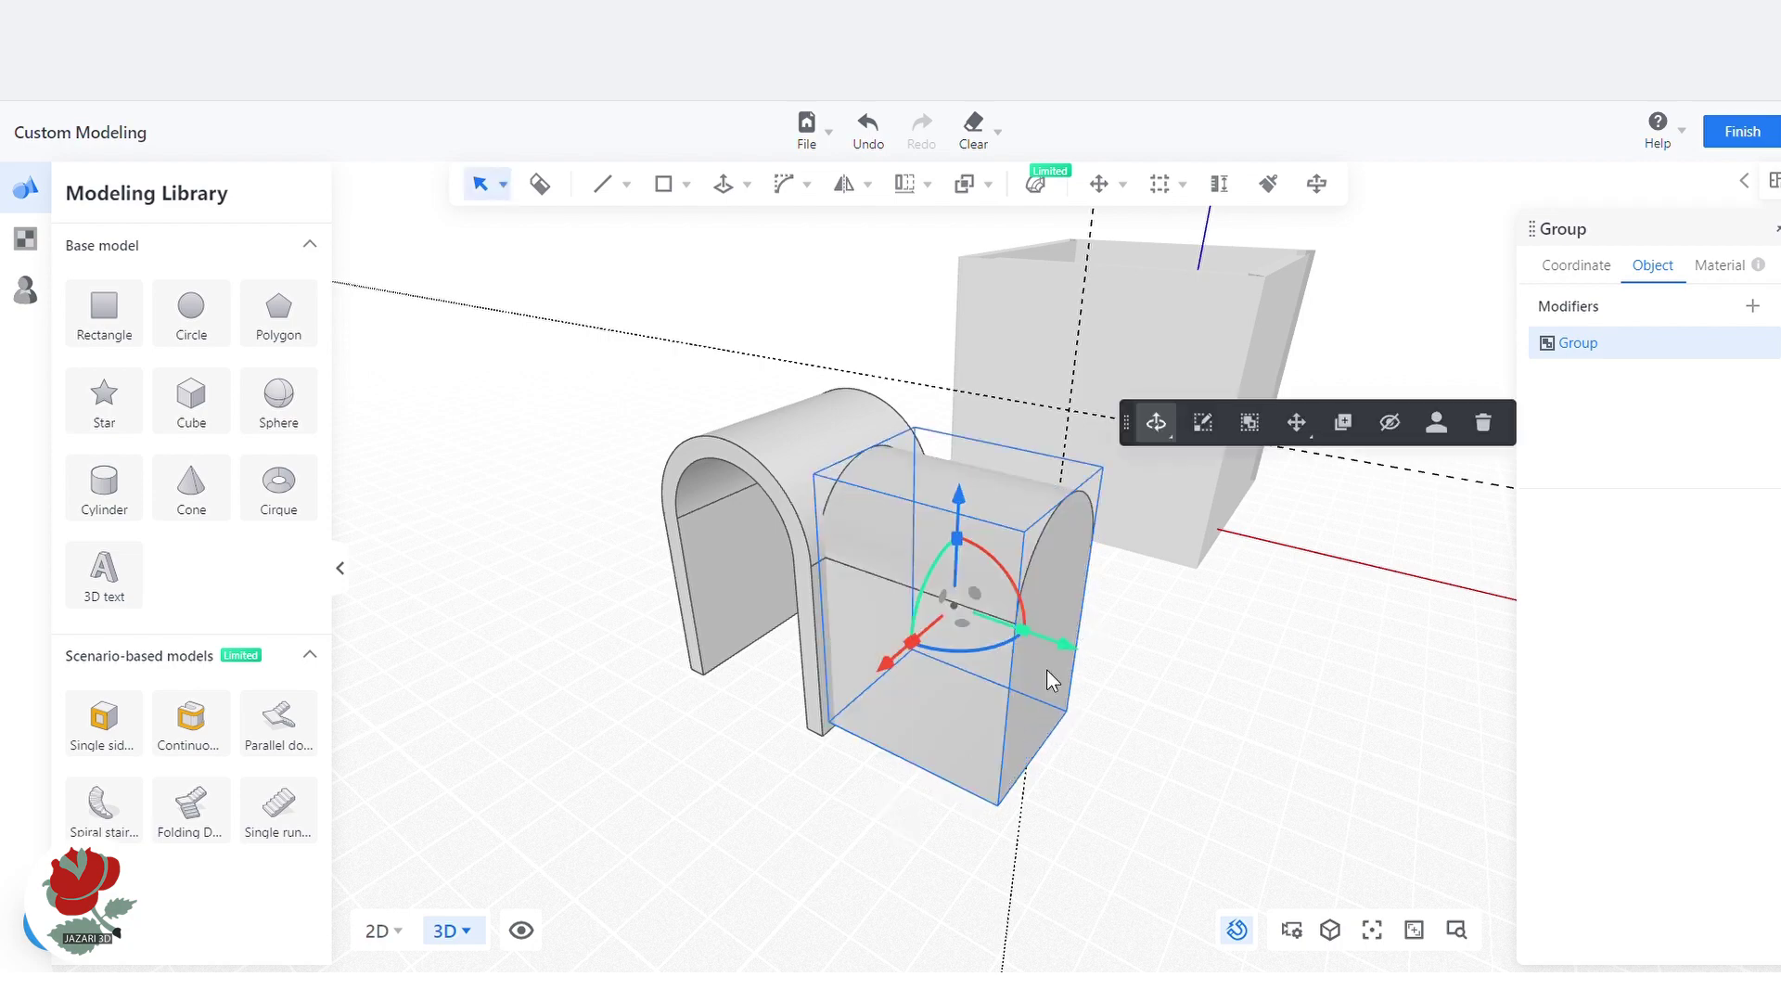
Move the rotated solid arch group 1 m along its Y axis so it passes through the arch frame
left_click_drag(1073, 649, 1093, 660)
middle_click_drag(799, 835, 859, 698)
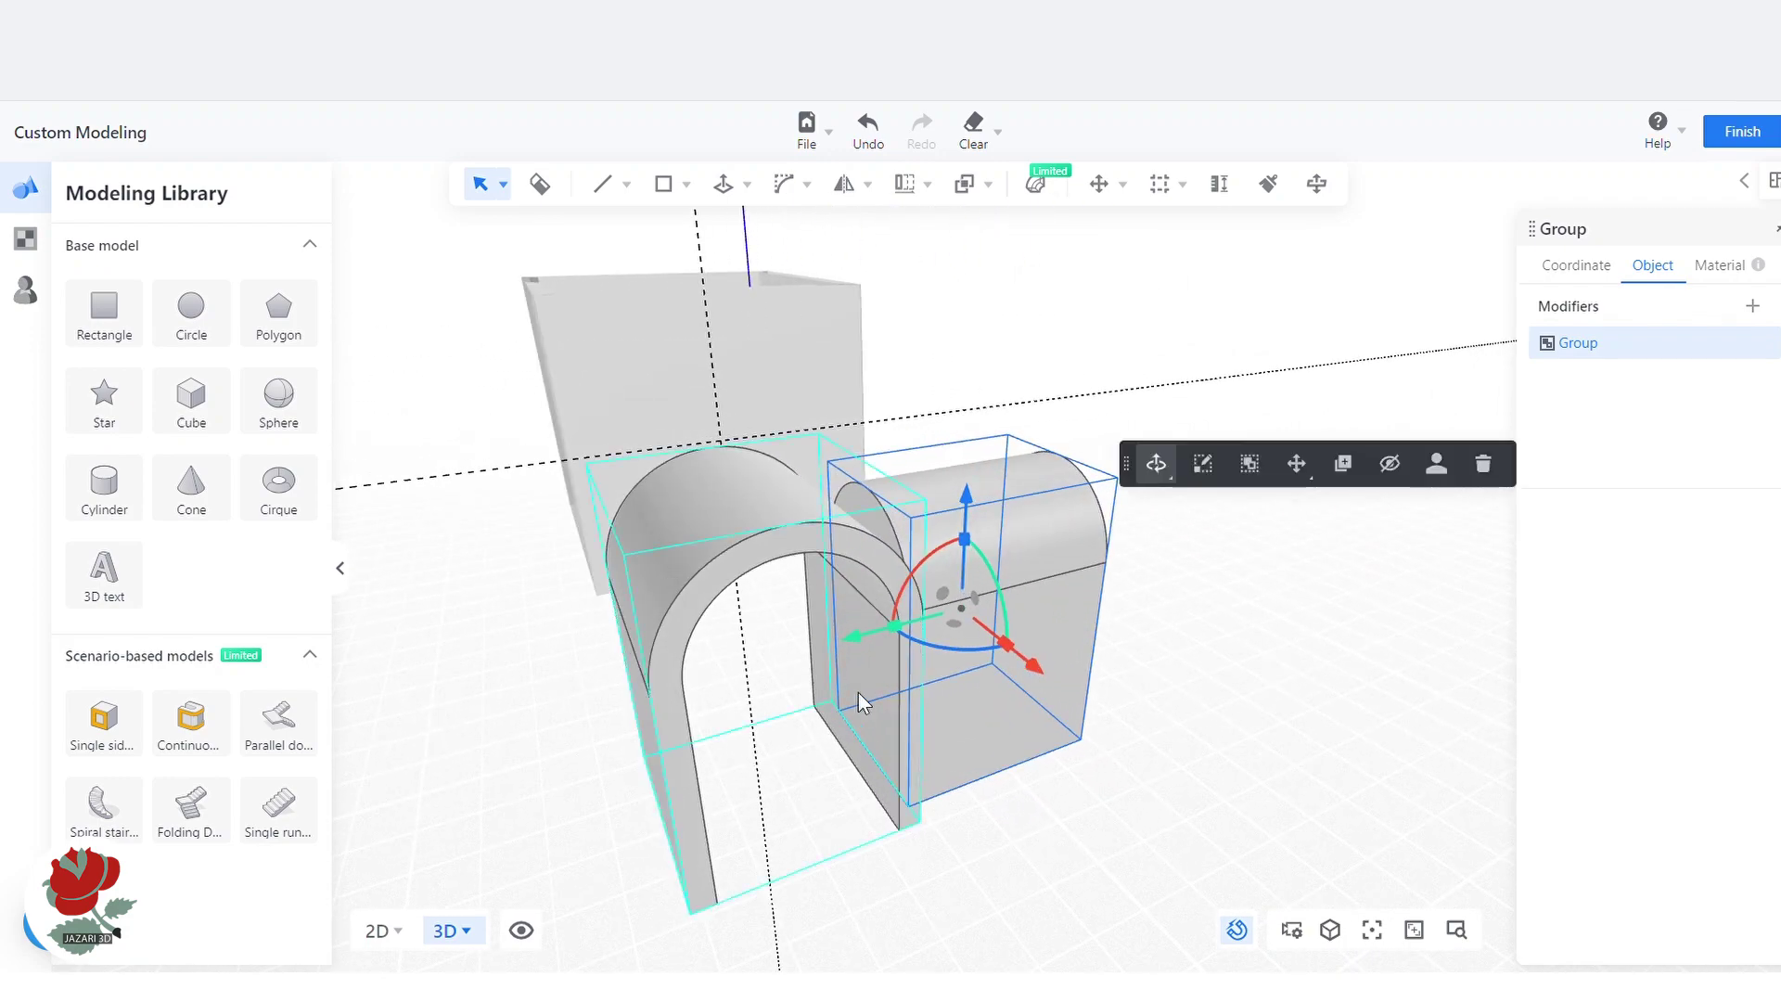
left_click(851, 638)
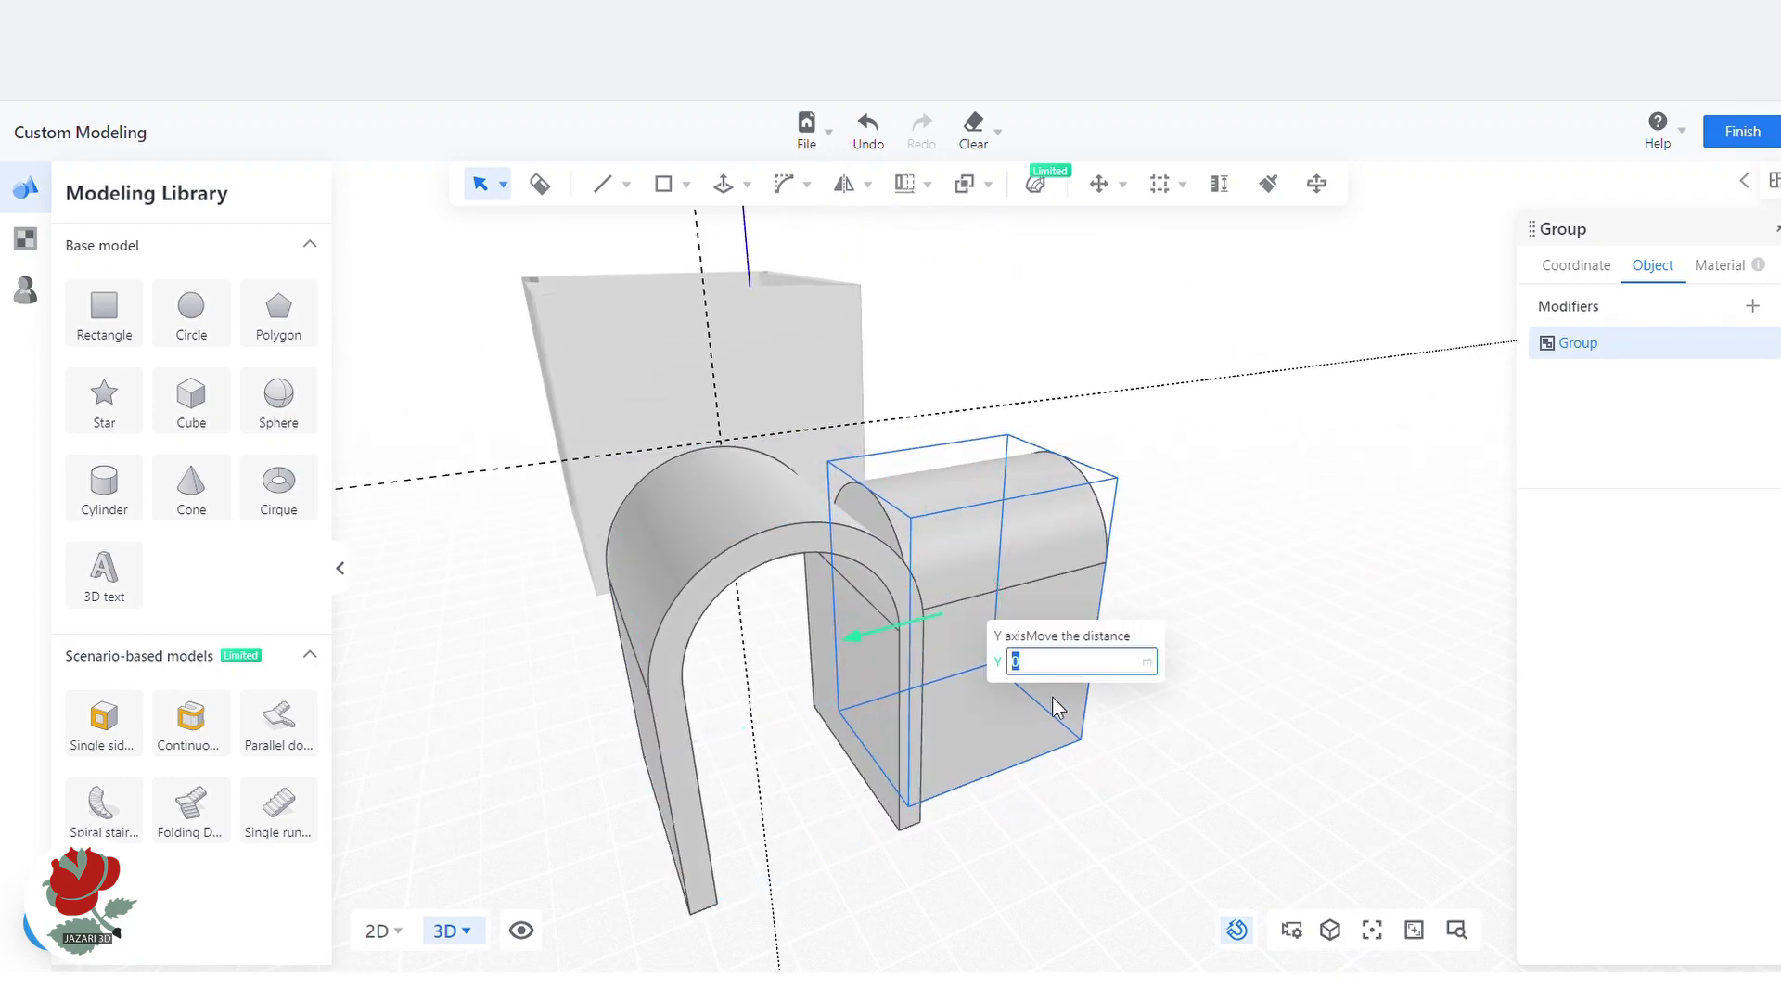
type("1")
key("Return")
middle_click_drag(1090, 748, 566, 846)
left_click(497, 802)
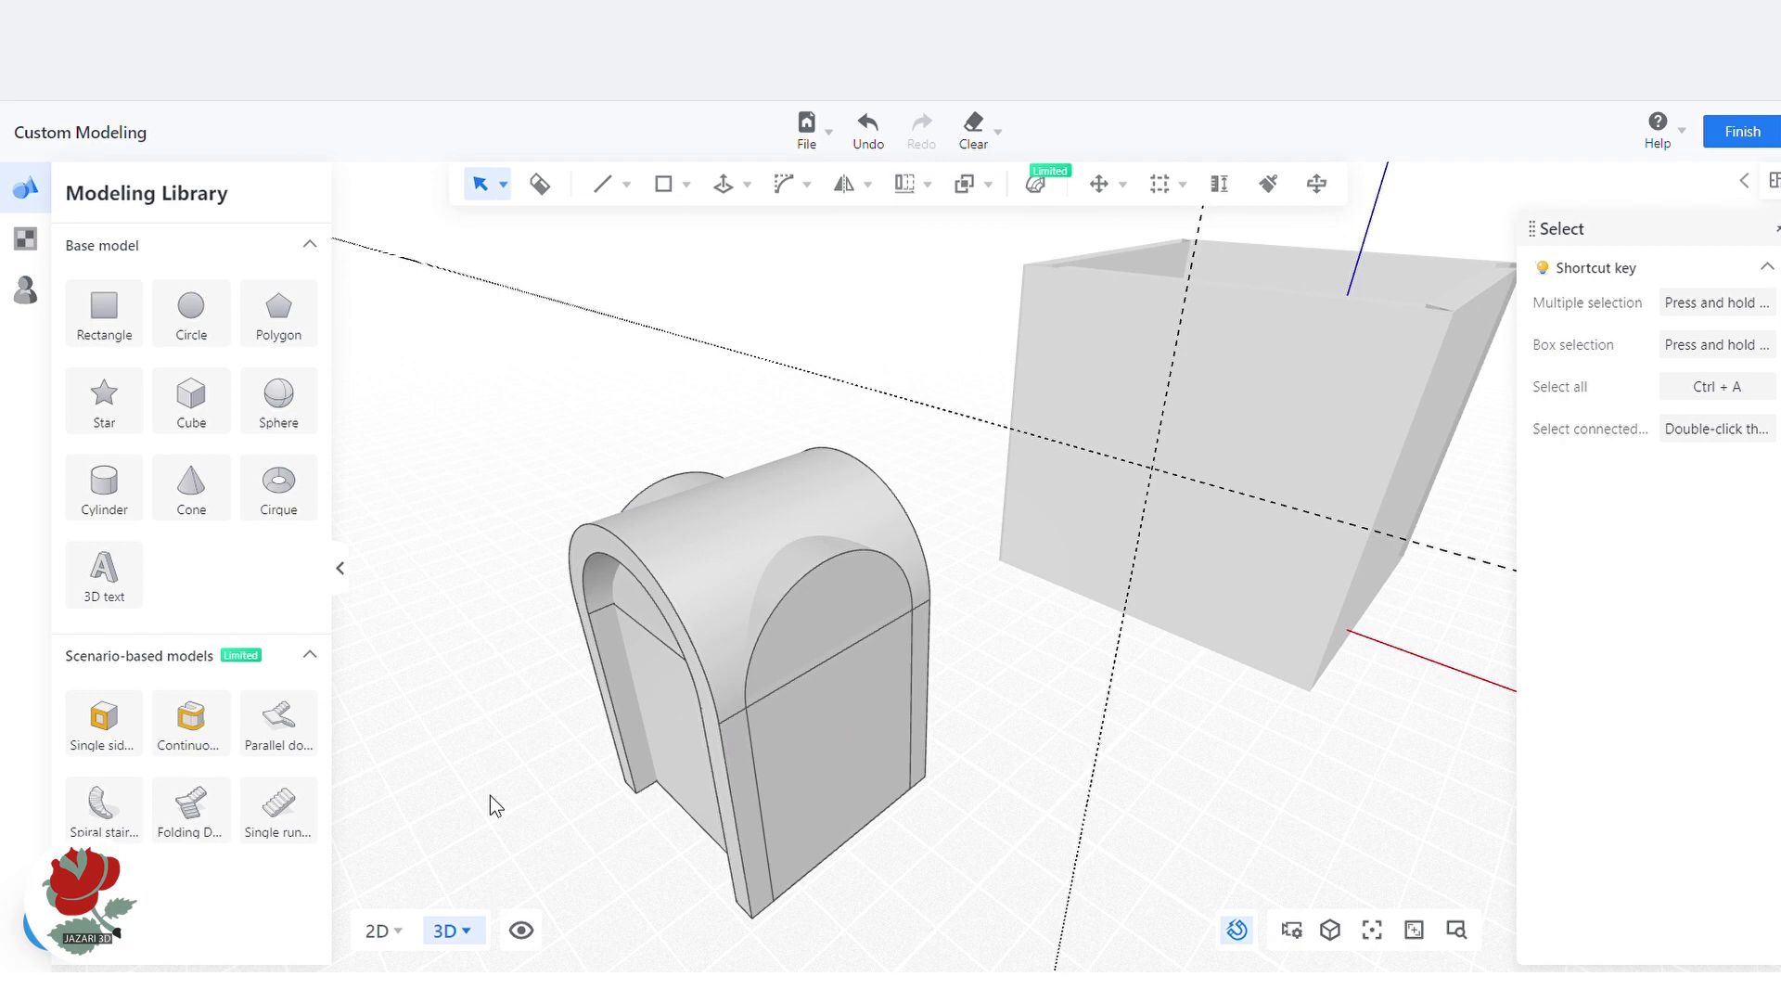
Edit the solid arch group and move both of its arched end faces outward beyond the frame's sides
left_click(848, 607)
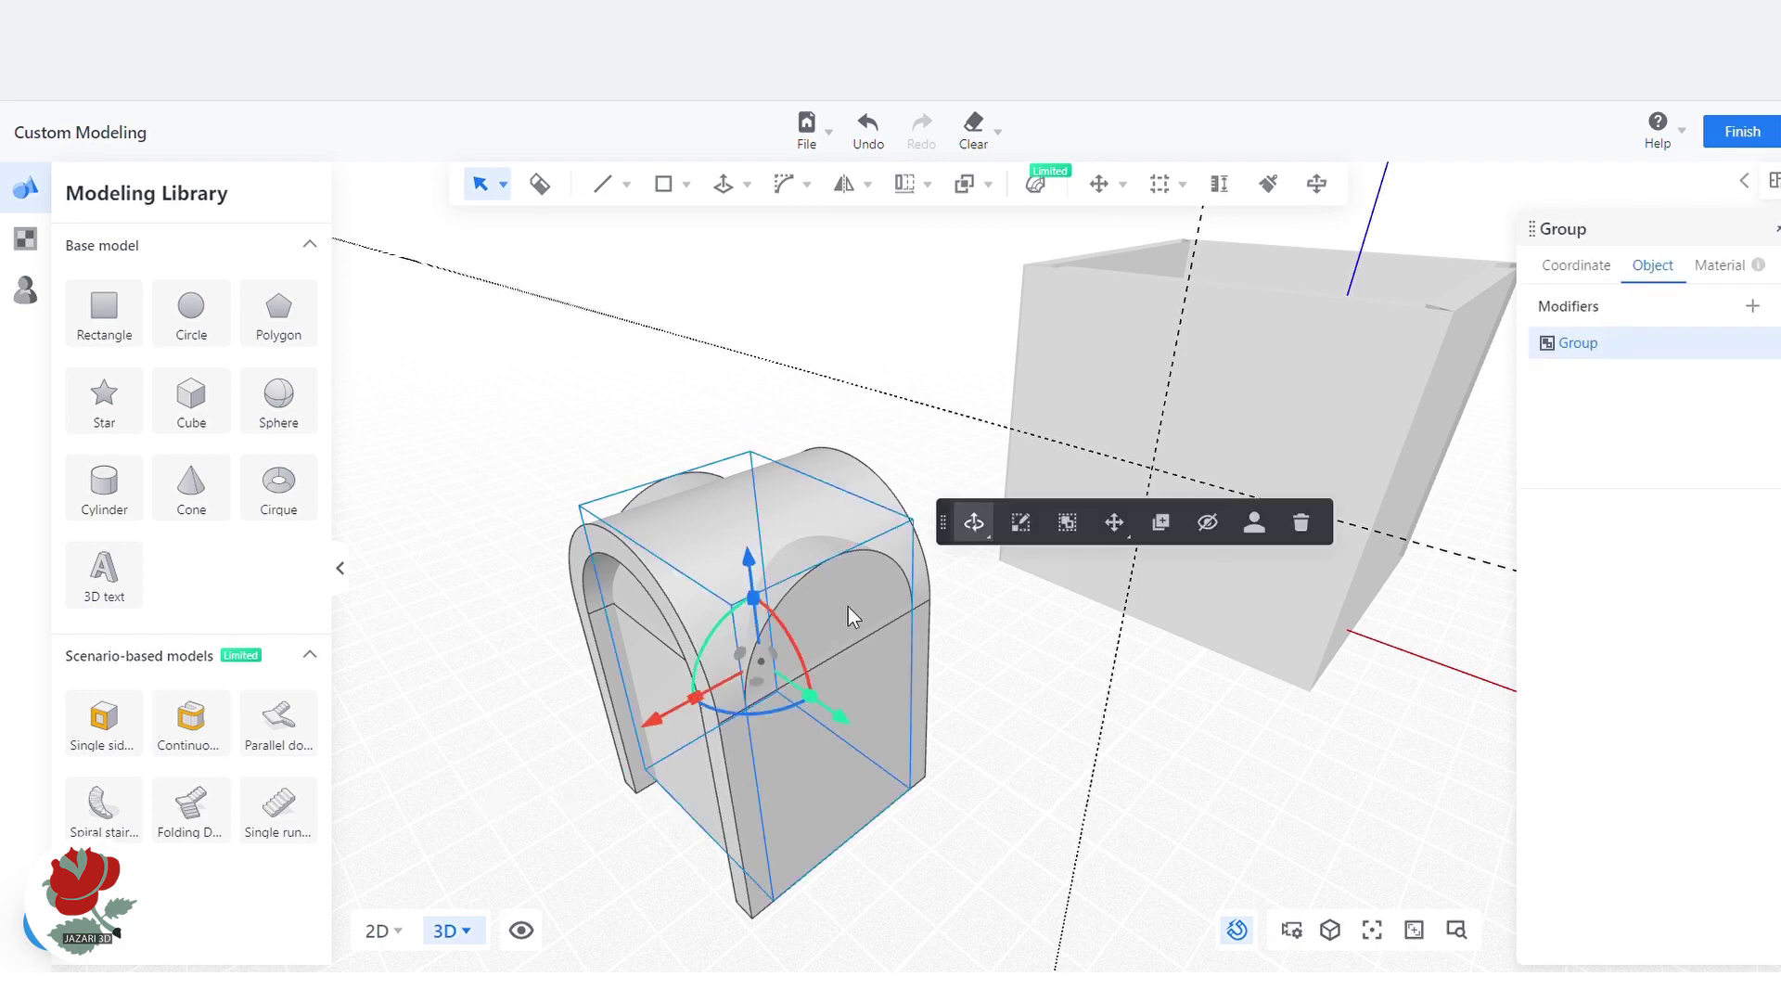
left_click(1021, 524)
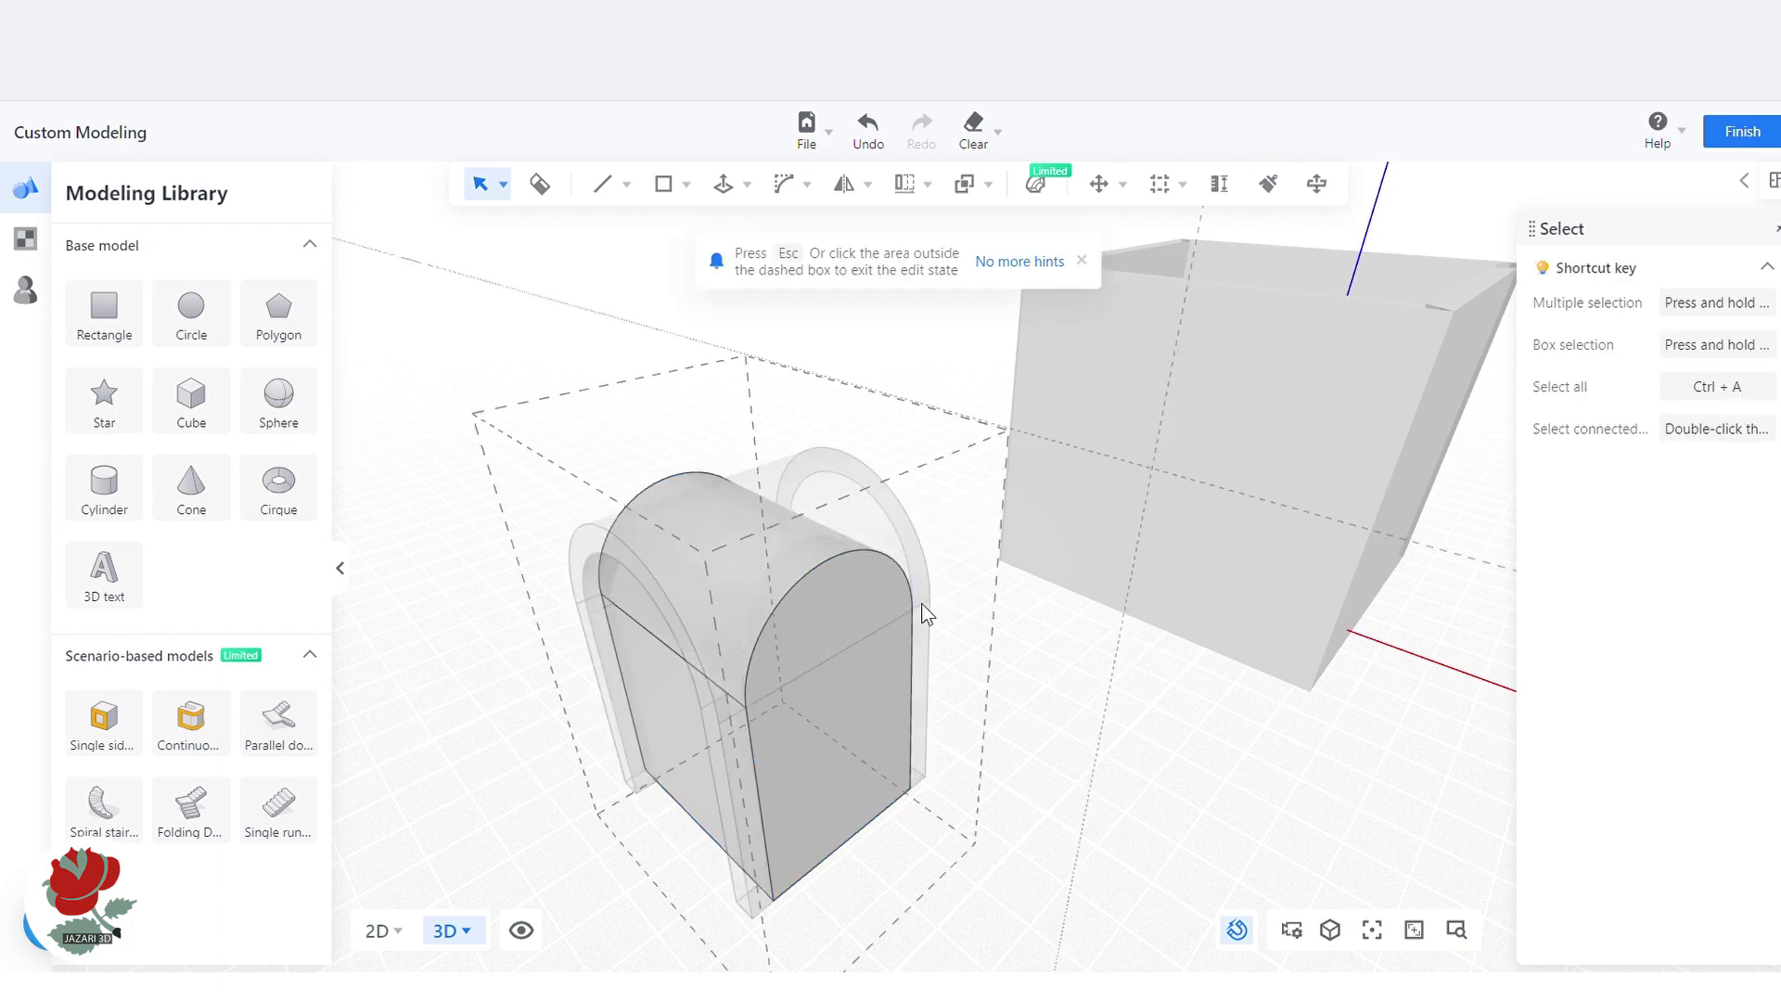
left_click(863, 625)
left_click_drag(975, 812, 979, 814)
middle_click_drag(592, 835, 1193, 823)
middle_click_drag(1049, 636, 965, 403)
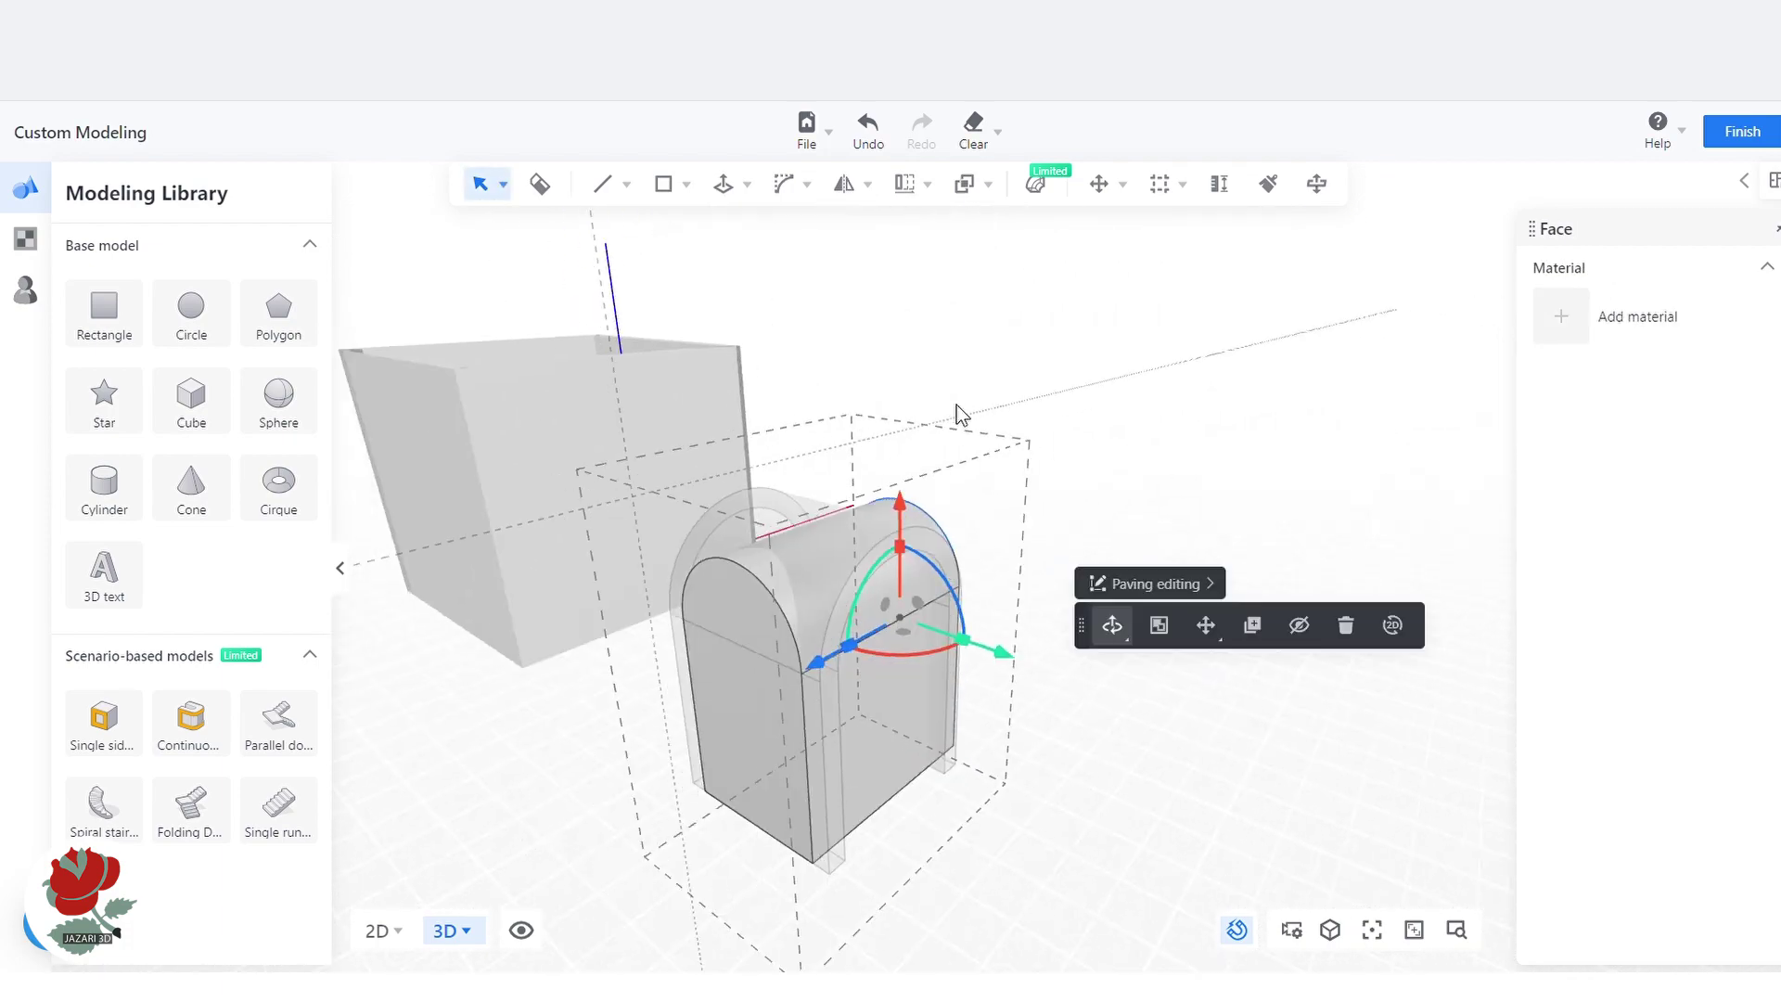
left_click(751, 607)
left_click_drag(641, 758, 623, 776)
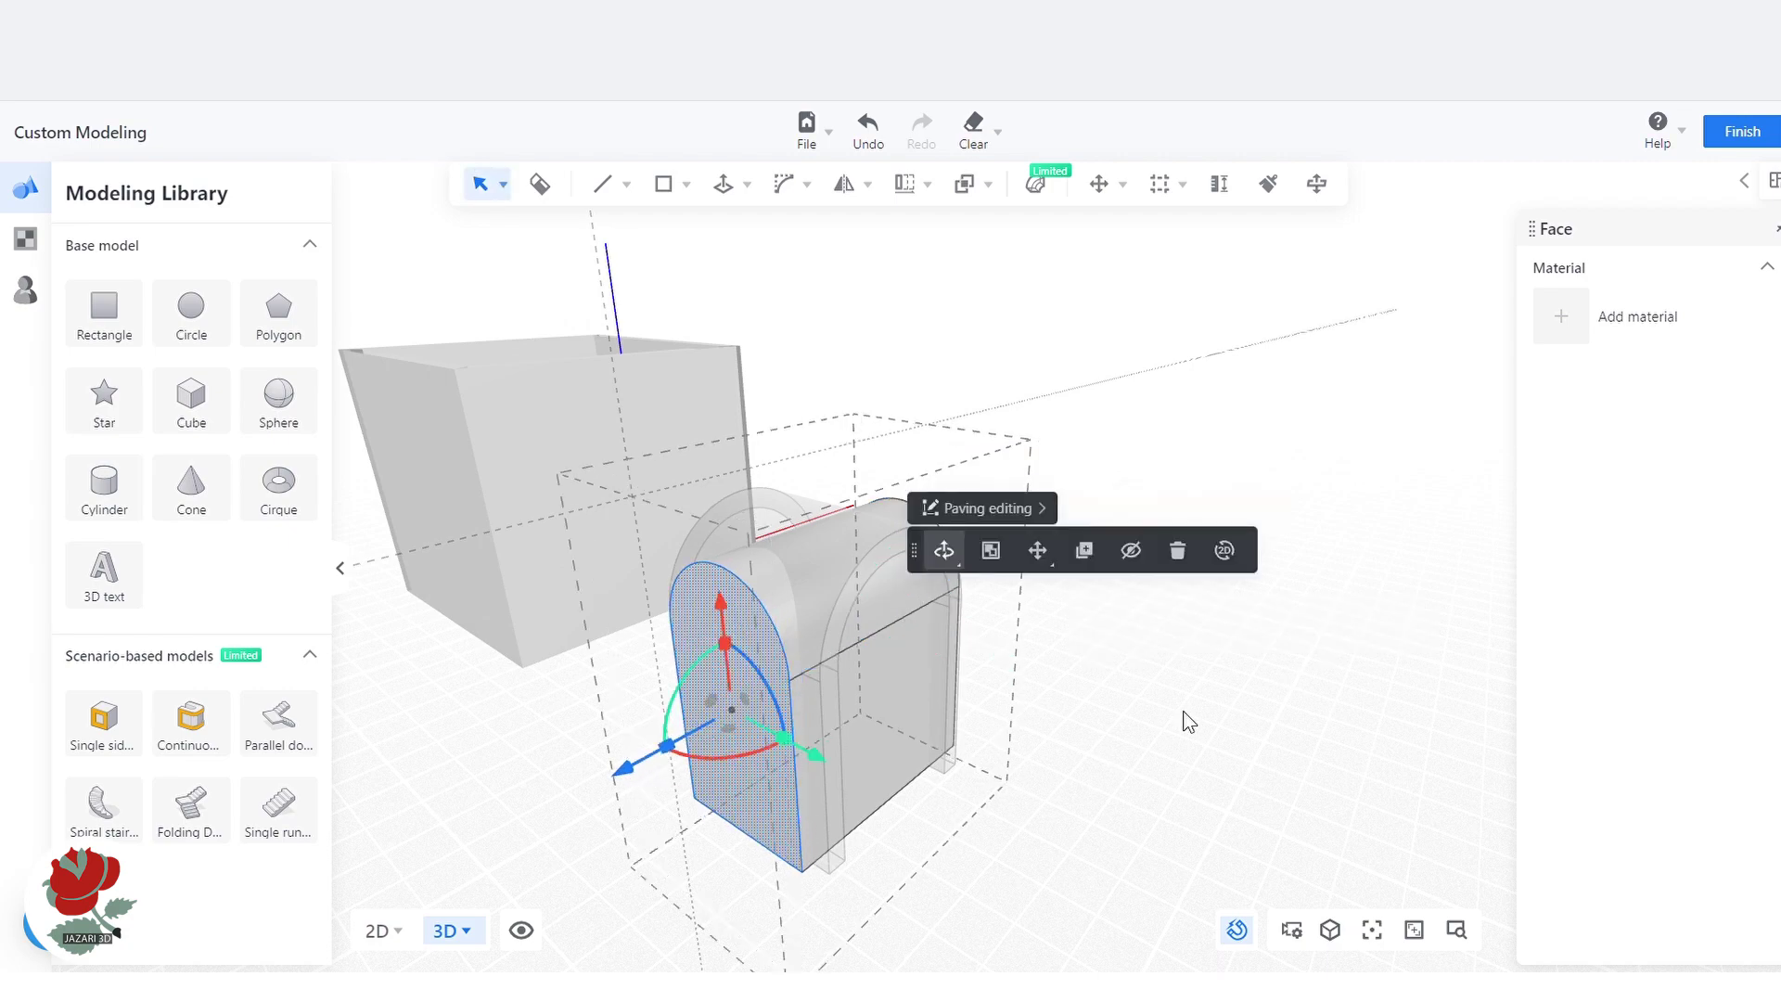
left_click(1185, 713)
Subtract the solid crosswise arch group from the arch frame to cut arched openings through its sides
middle_click_drag(1211, 686, 650, 717)
scroll(910, 529, "up", 5)
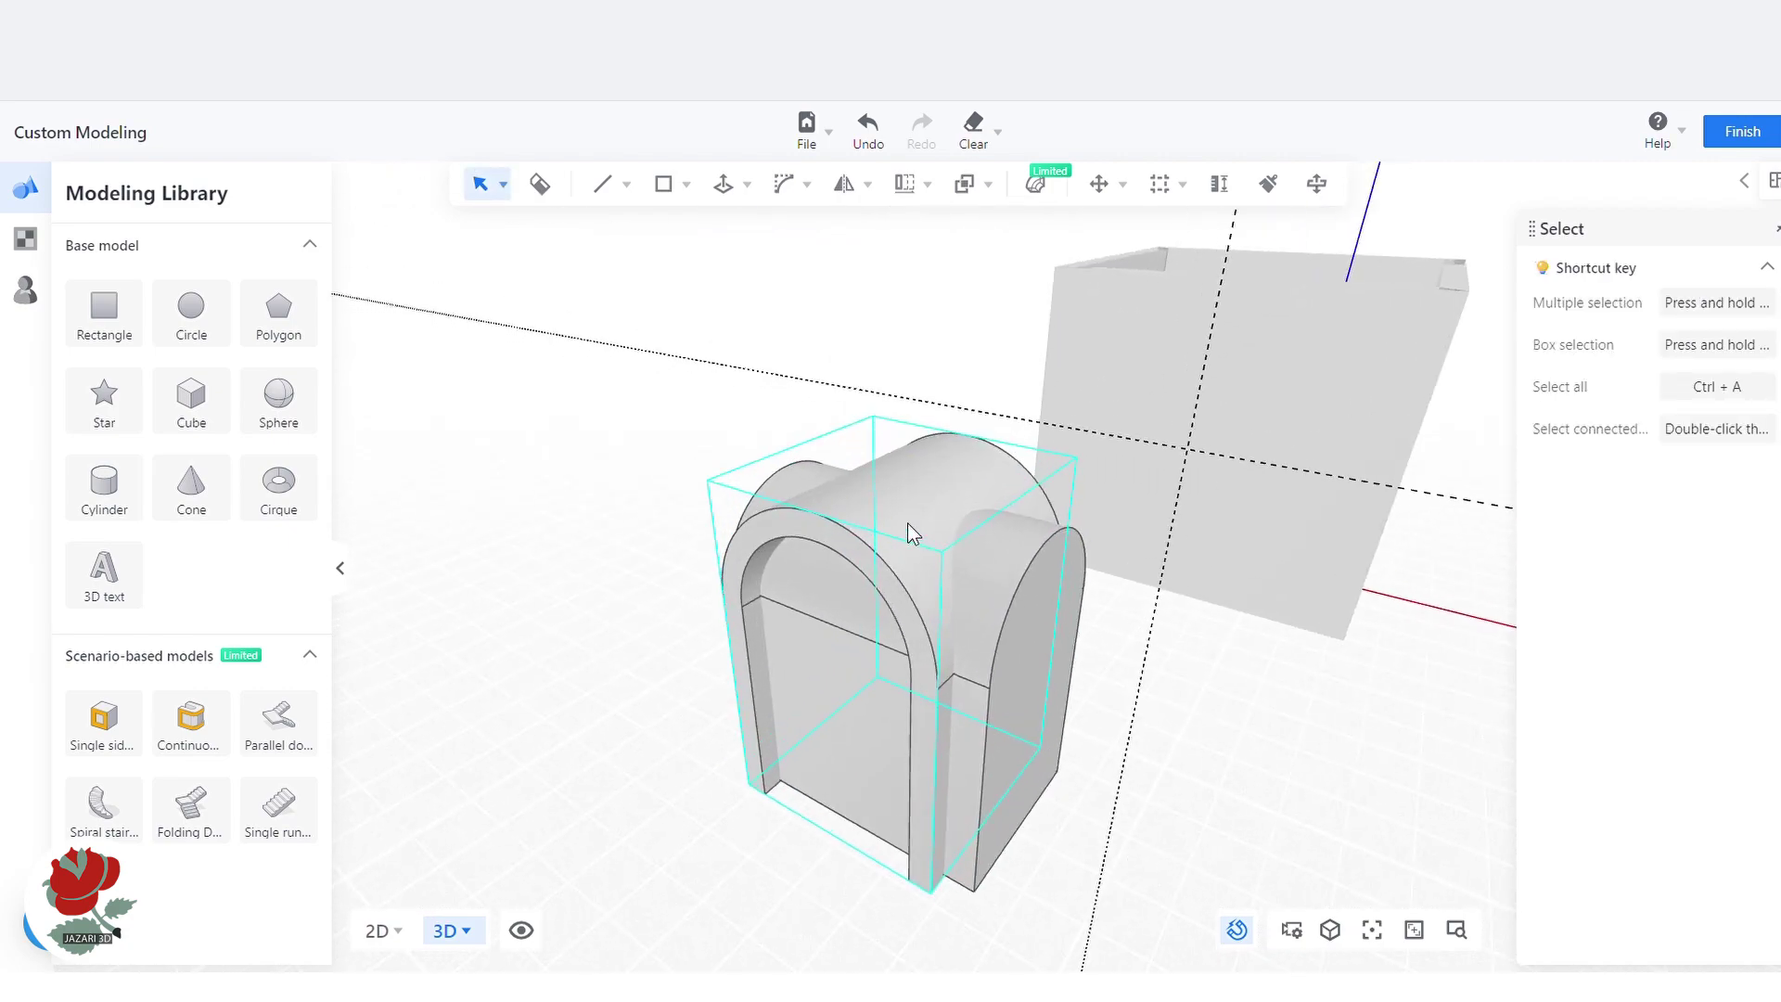
left_click(985, 184)
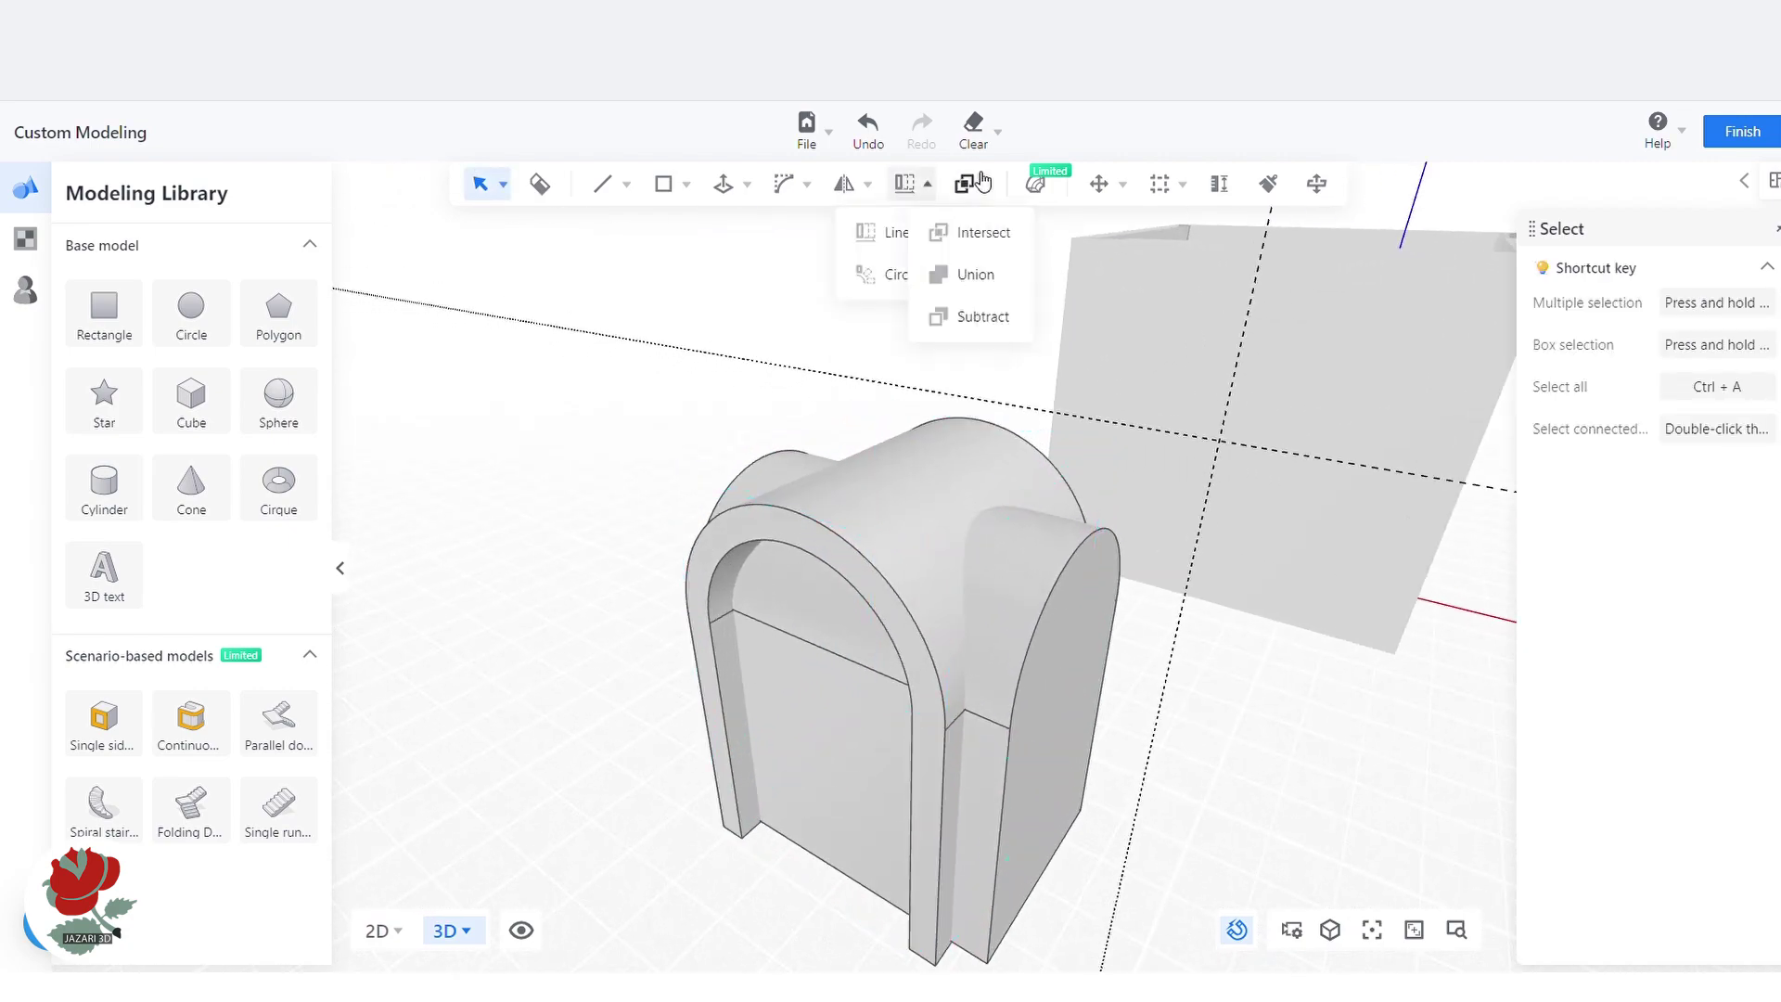
left_click(998, 318)
left_click(1065, 560)
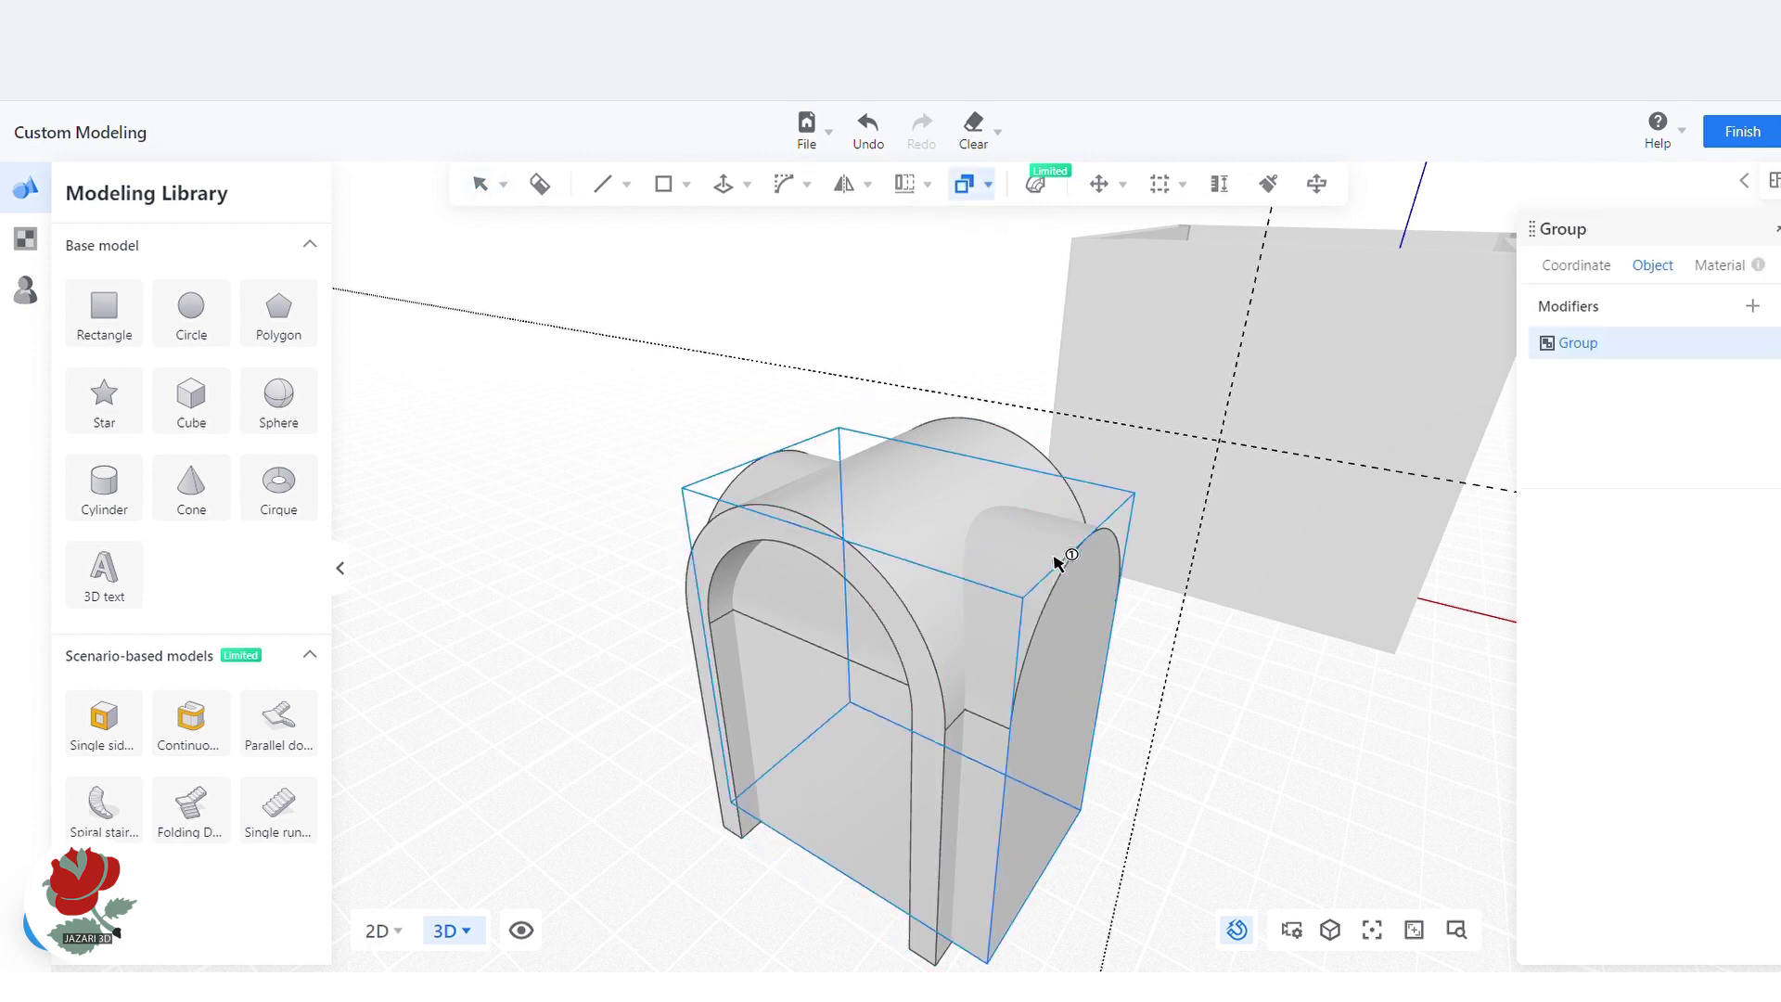
left_click(833, 560)
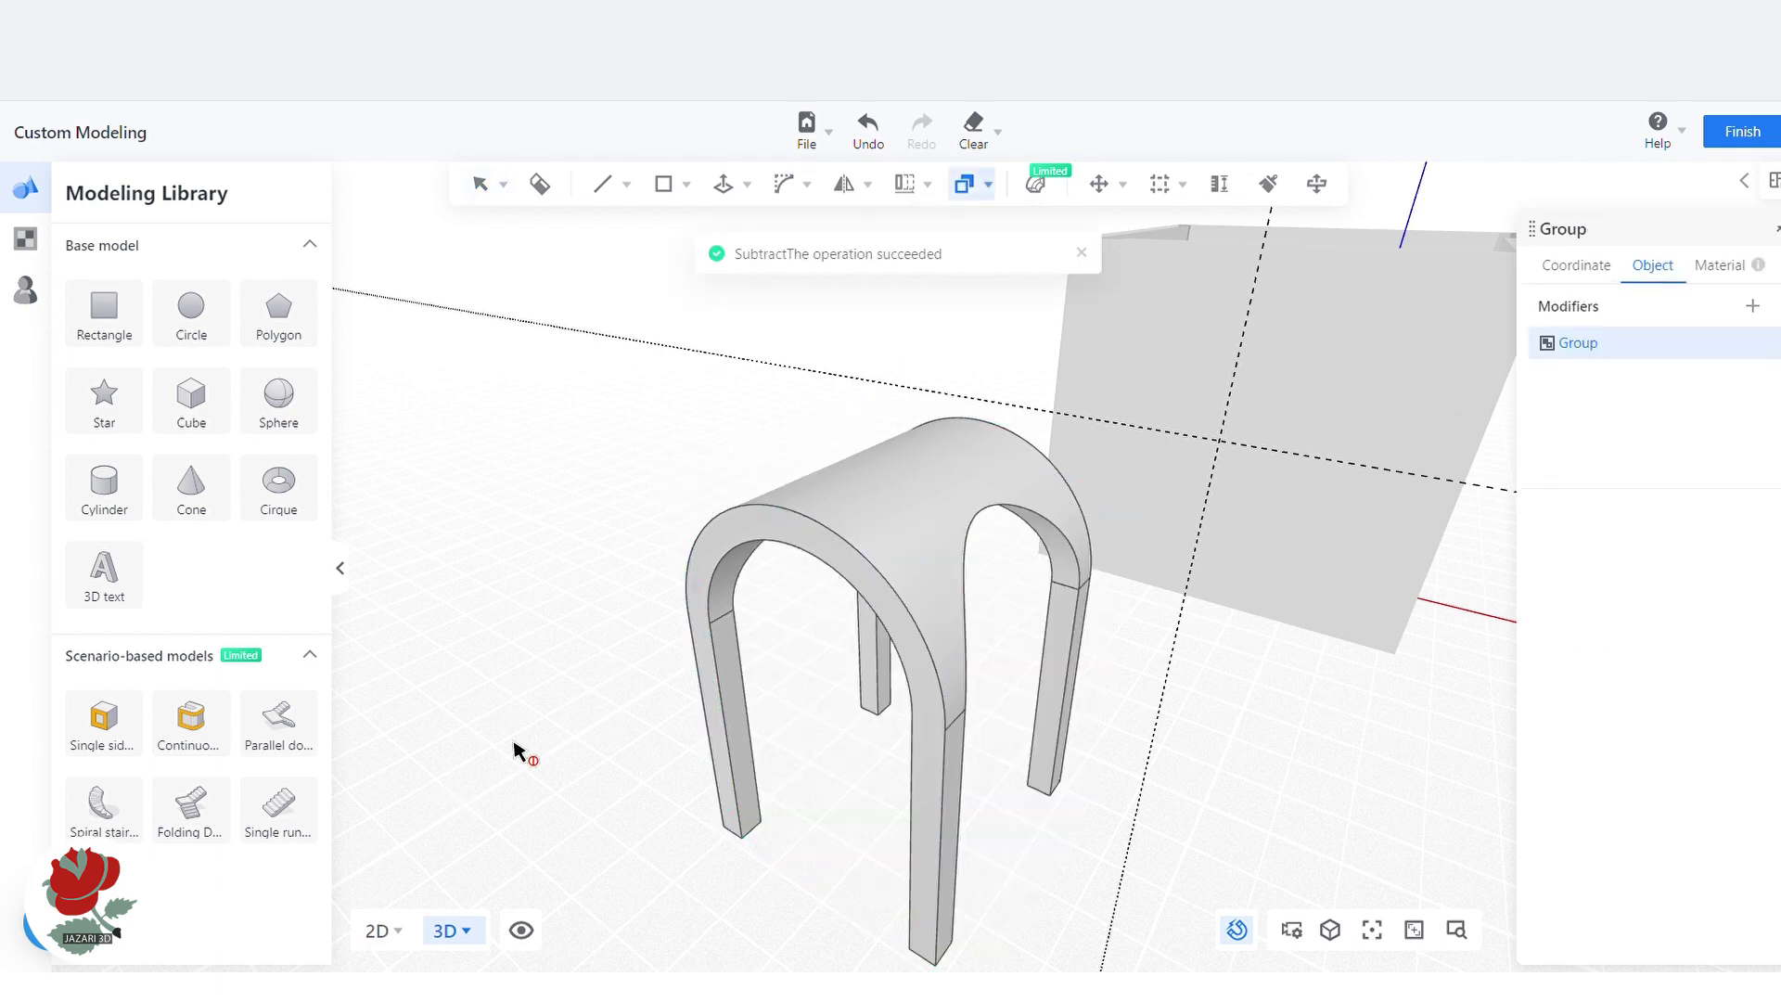
key("Escape")
Copy the cut arch frame along the X axis, placing the duplicate about 2.6 m from the original
left_click(884, 536)
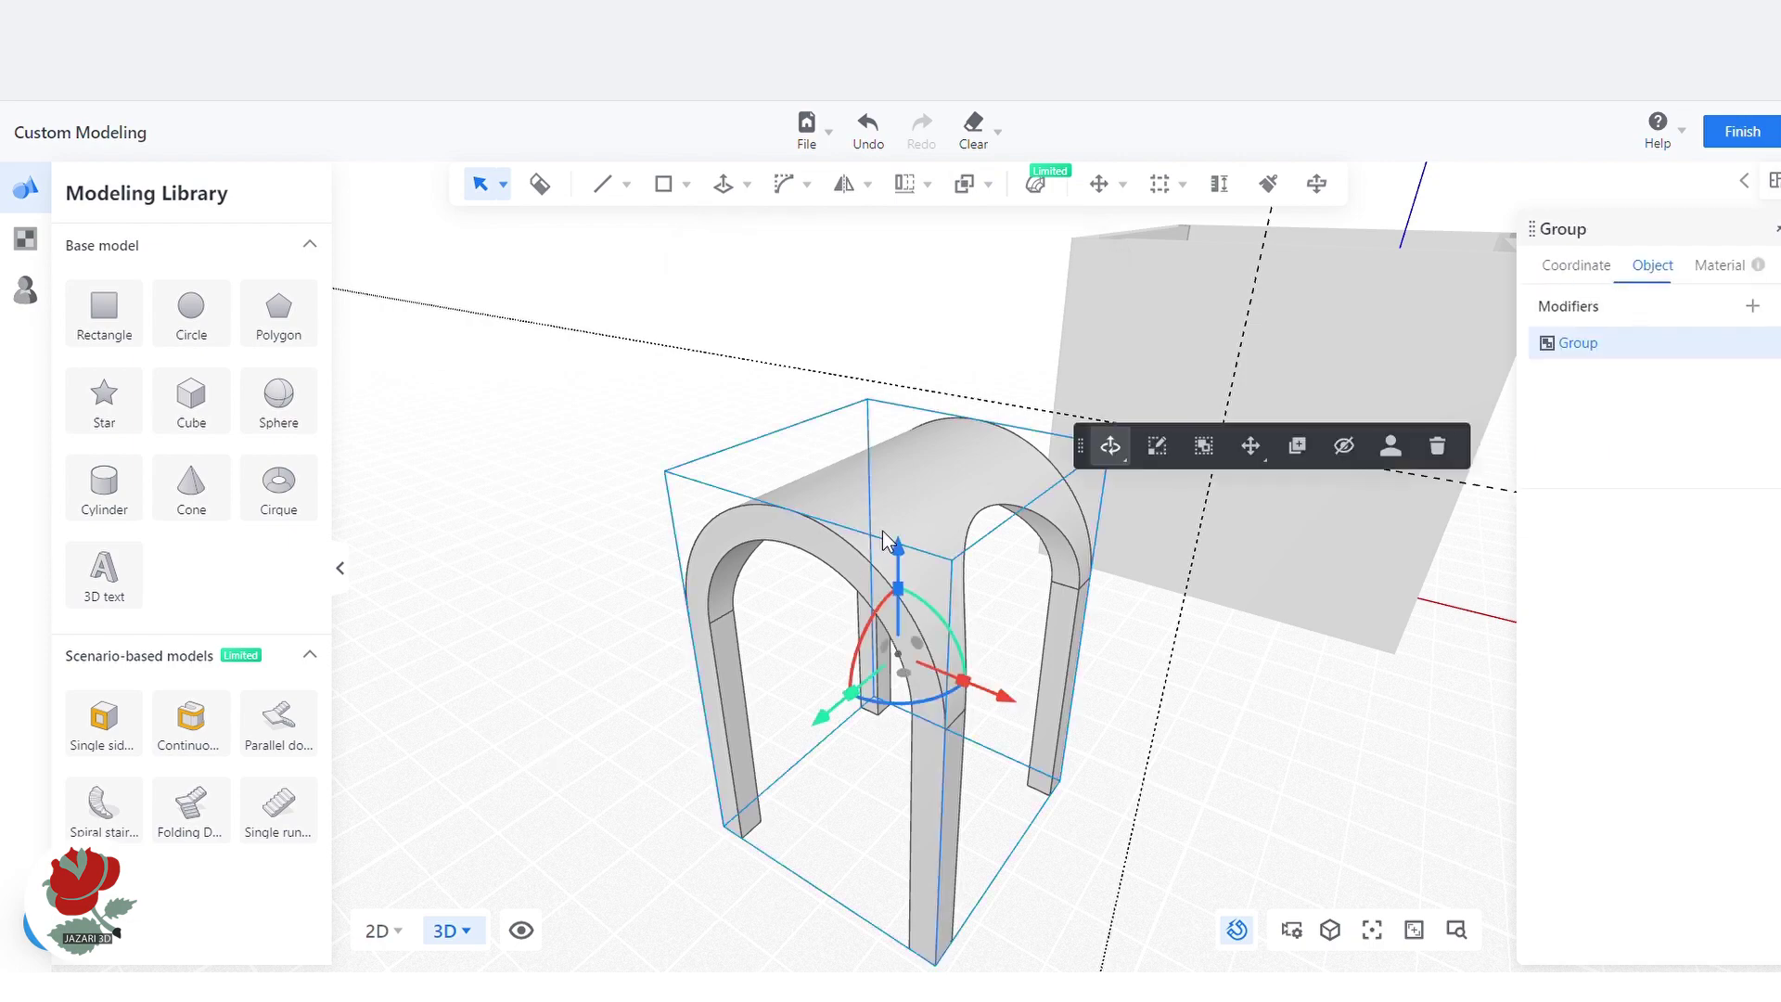
key("Escape")
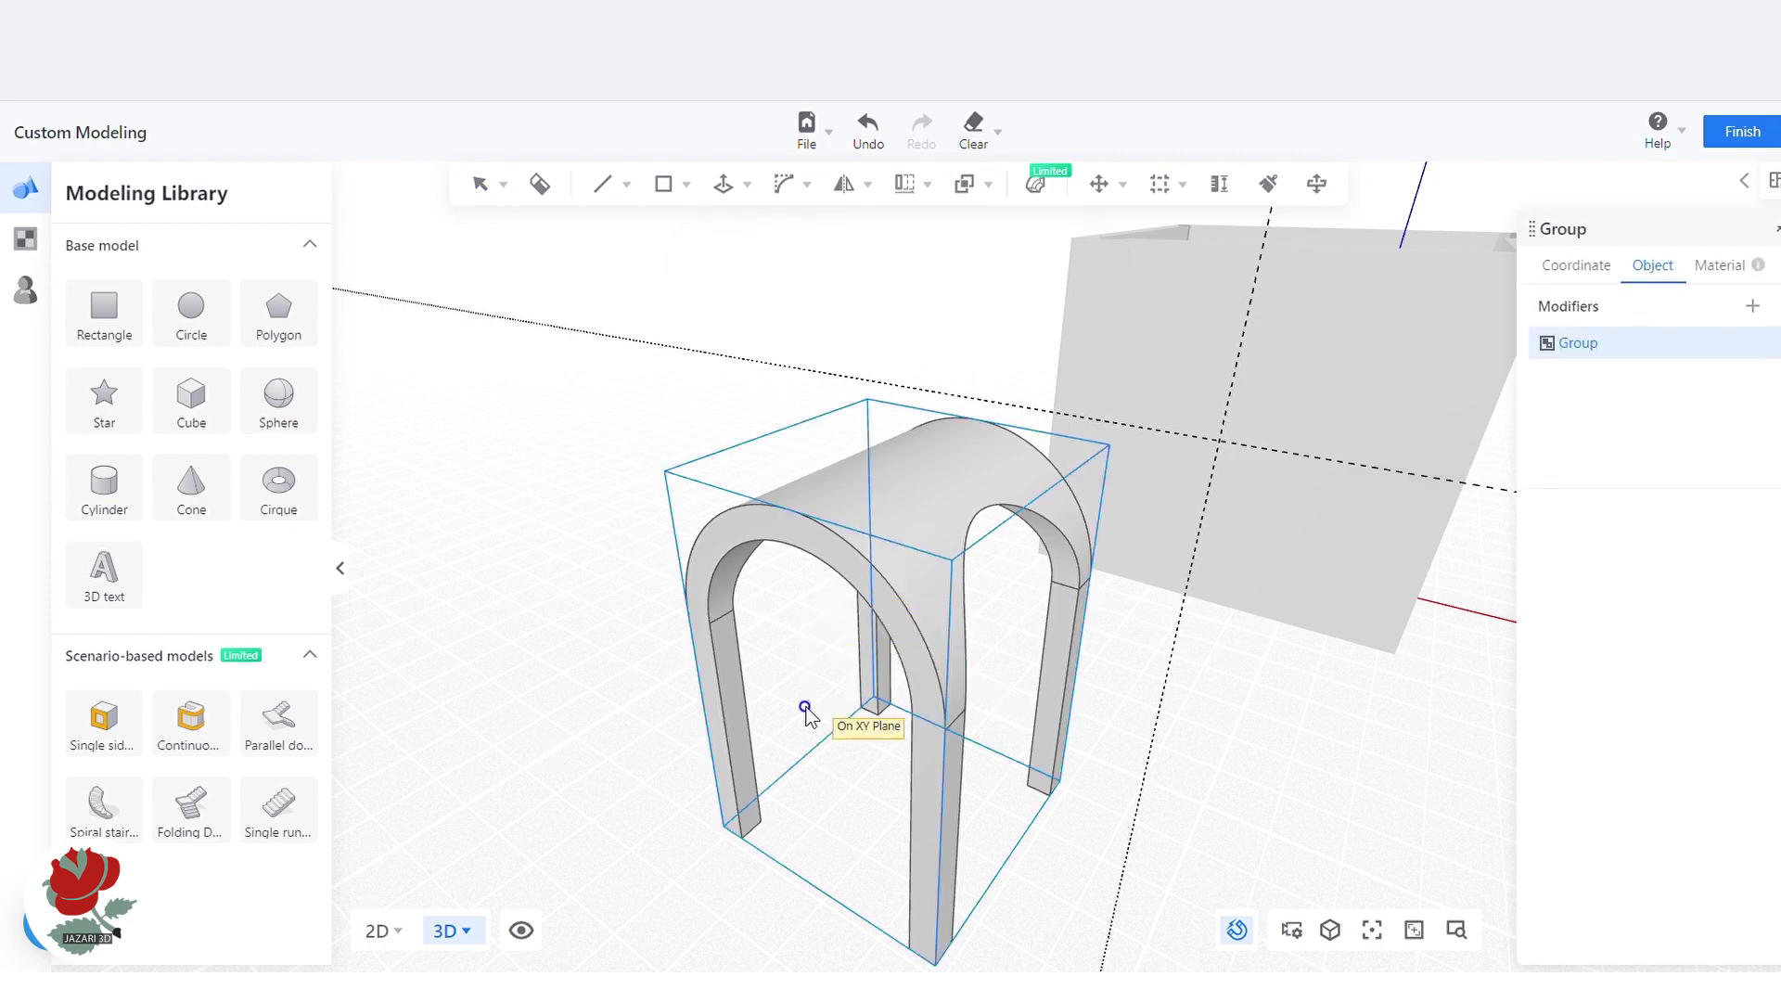
left_click(882, 526)
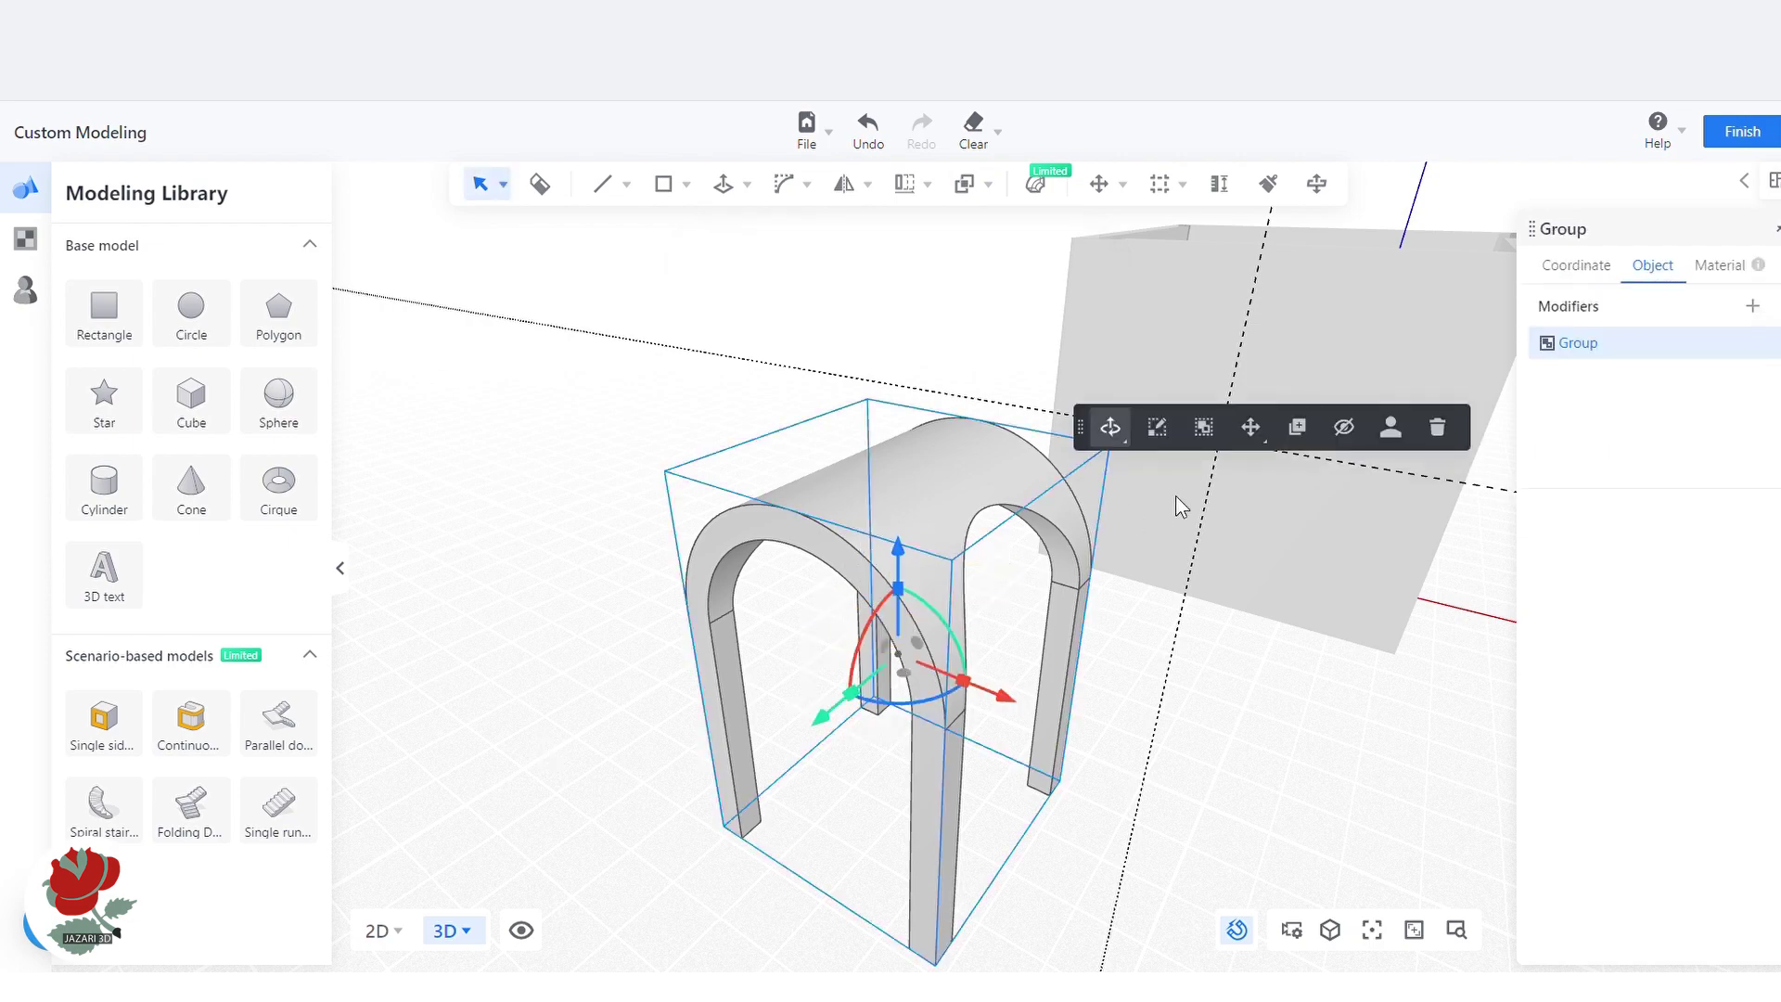
left_click(1300, 425)
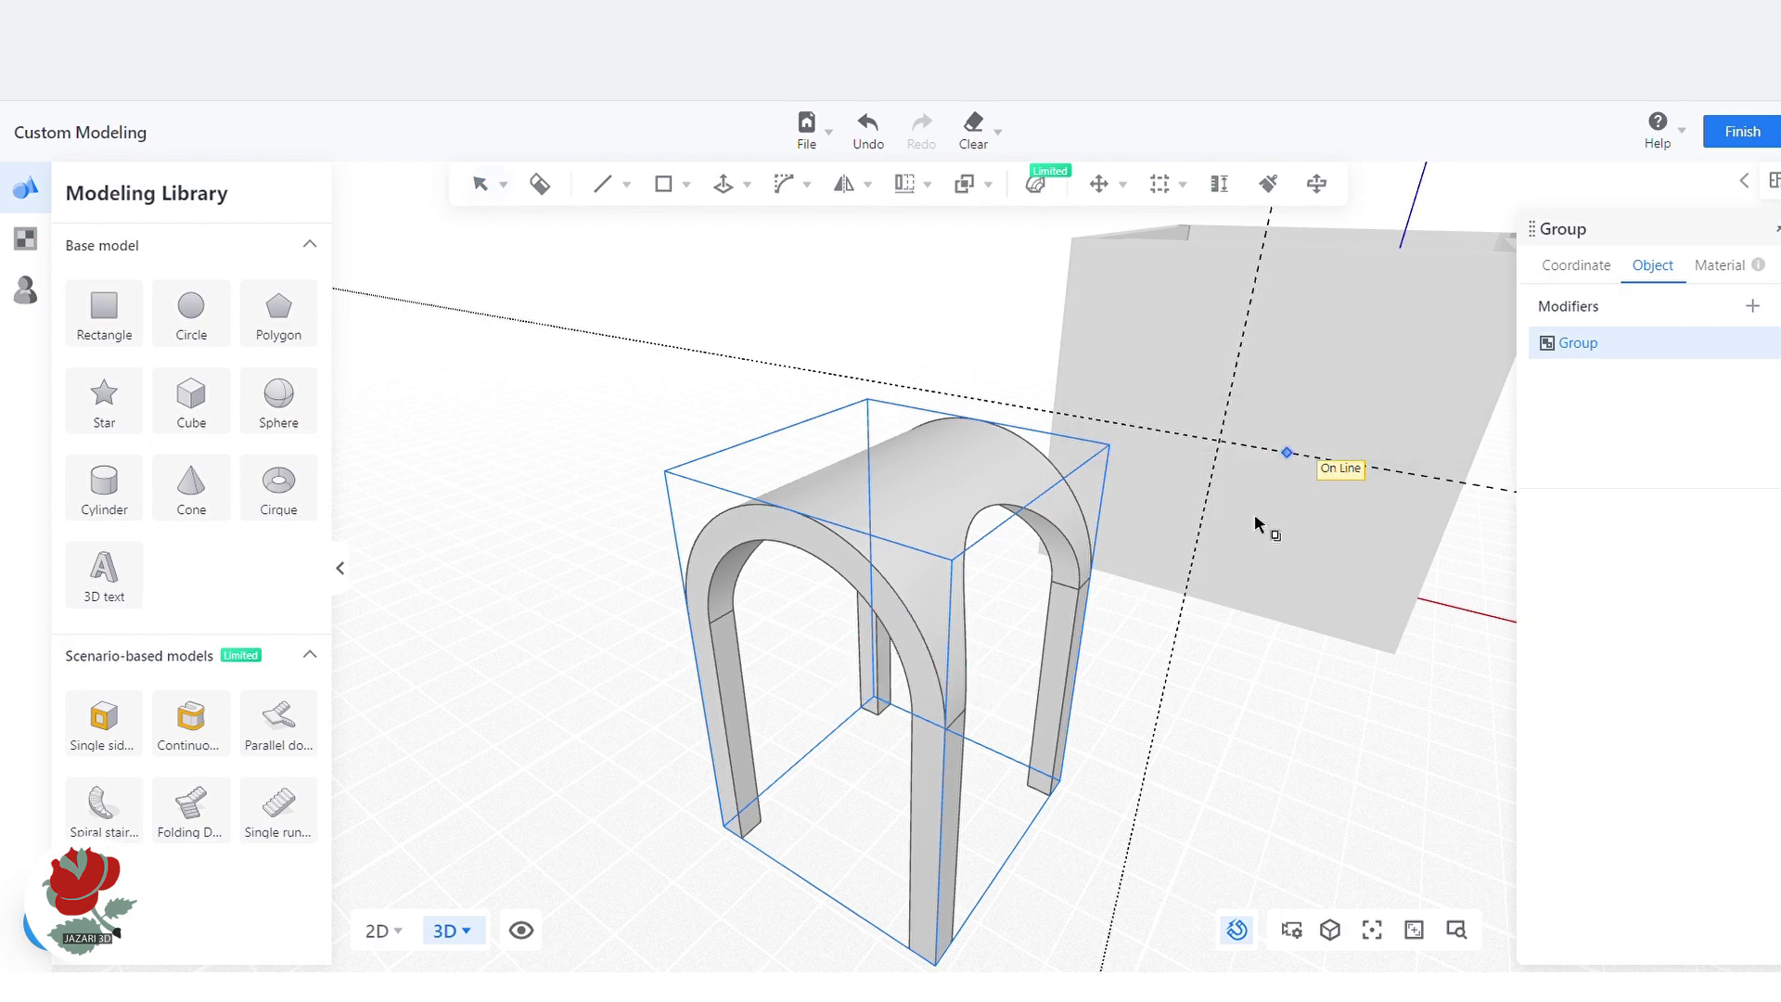
left_click(723, 828)
scroll(728, 780, "down", 3)
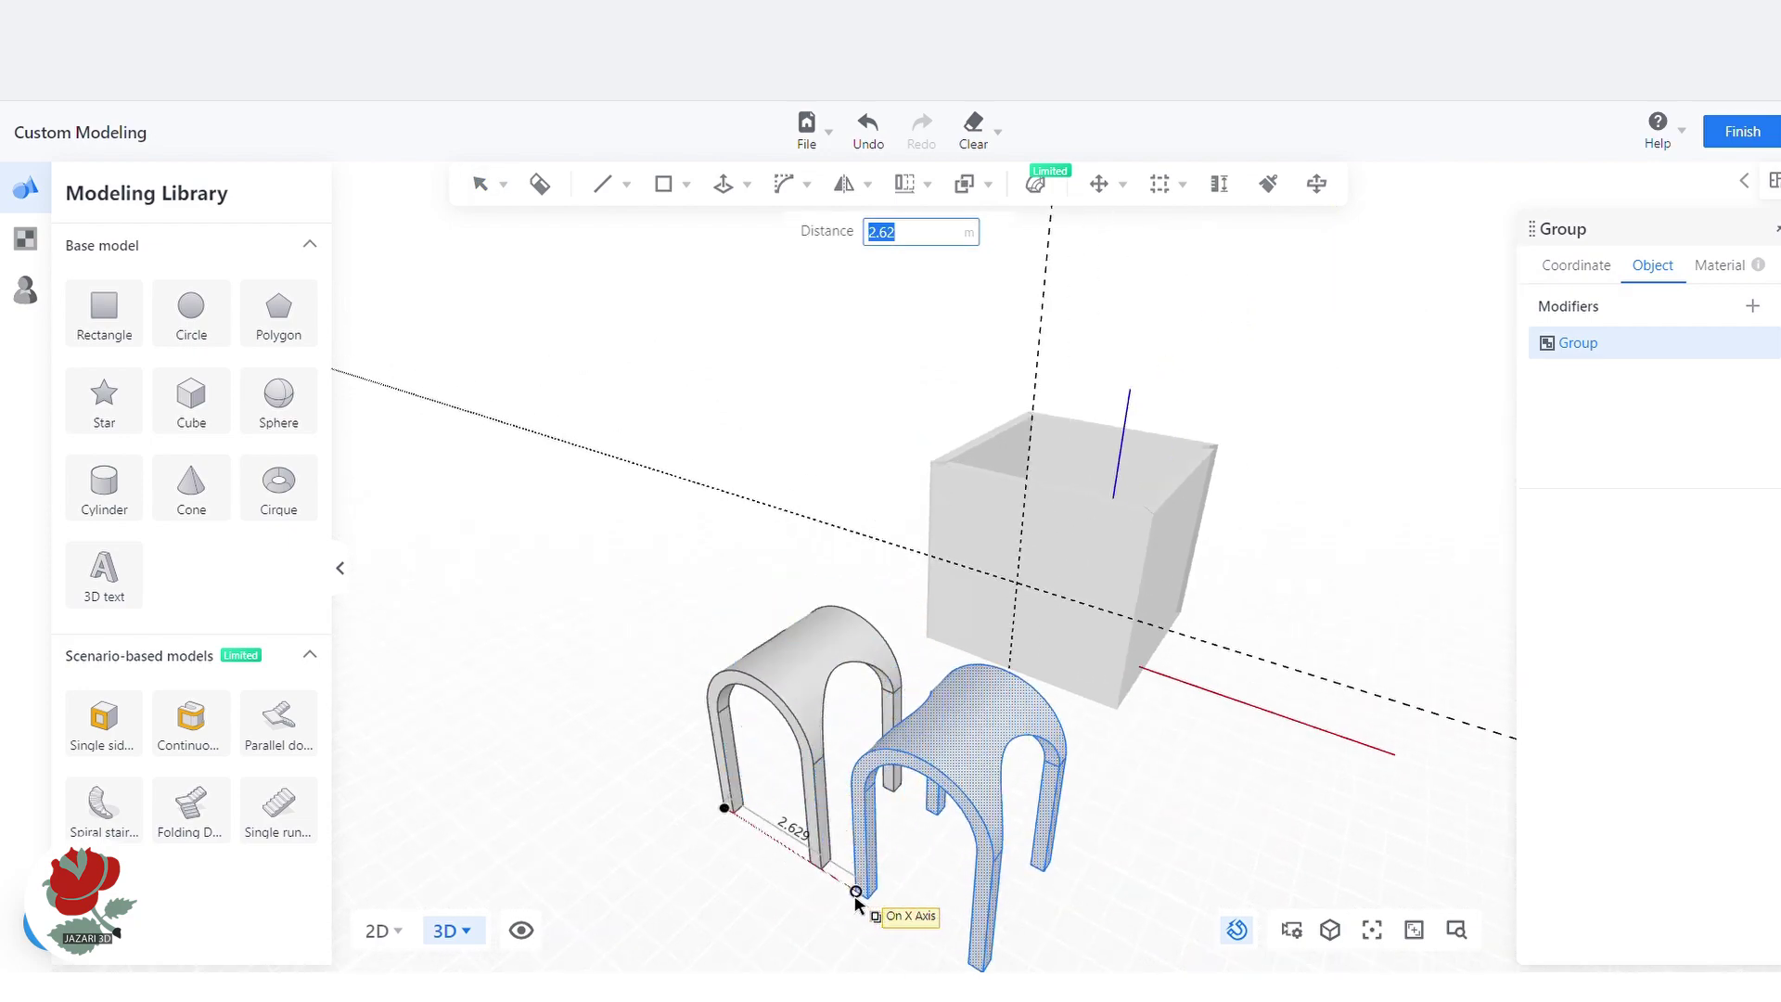
left_click(850, 886)
Rotate the copied arch frame a quarter turn about the vertical axis so it lies crosswise to the original
middle_click_drag(796, 912, 1113, 843)
left_click(1139, 692)
left_click_drag(1090, 780, 1211, 769)
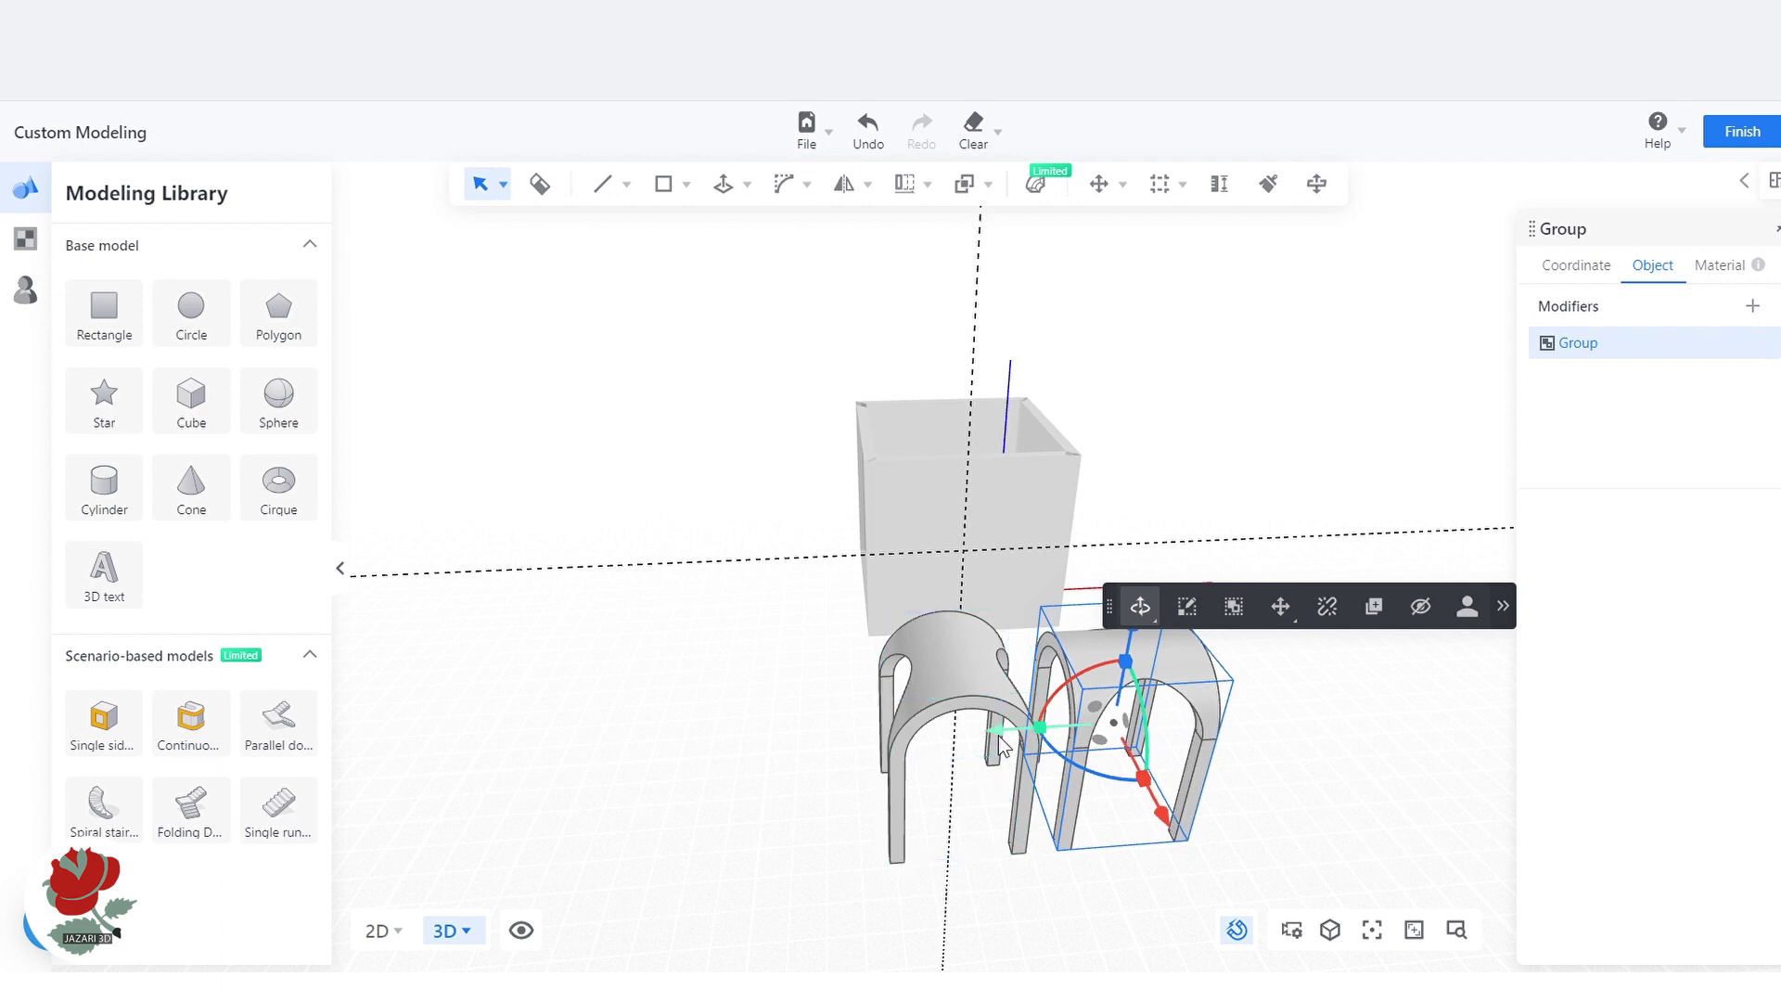
Move the rotated copy along its Y axis onto the original frame so both share the same four legs, and deselect it
right_click_drag(1097, 818, 983, 823)
scroll(1005, 793, "up", 5)
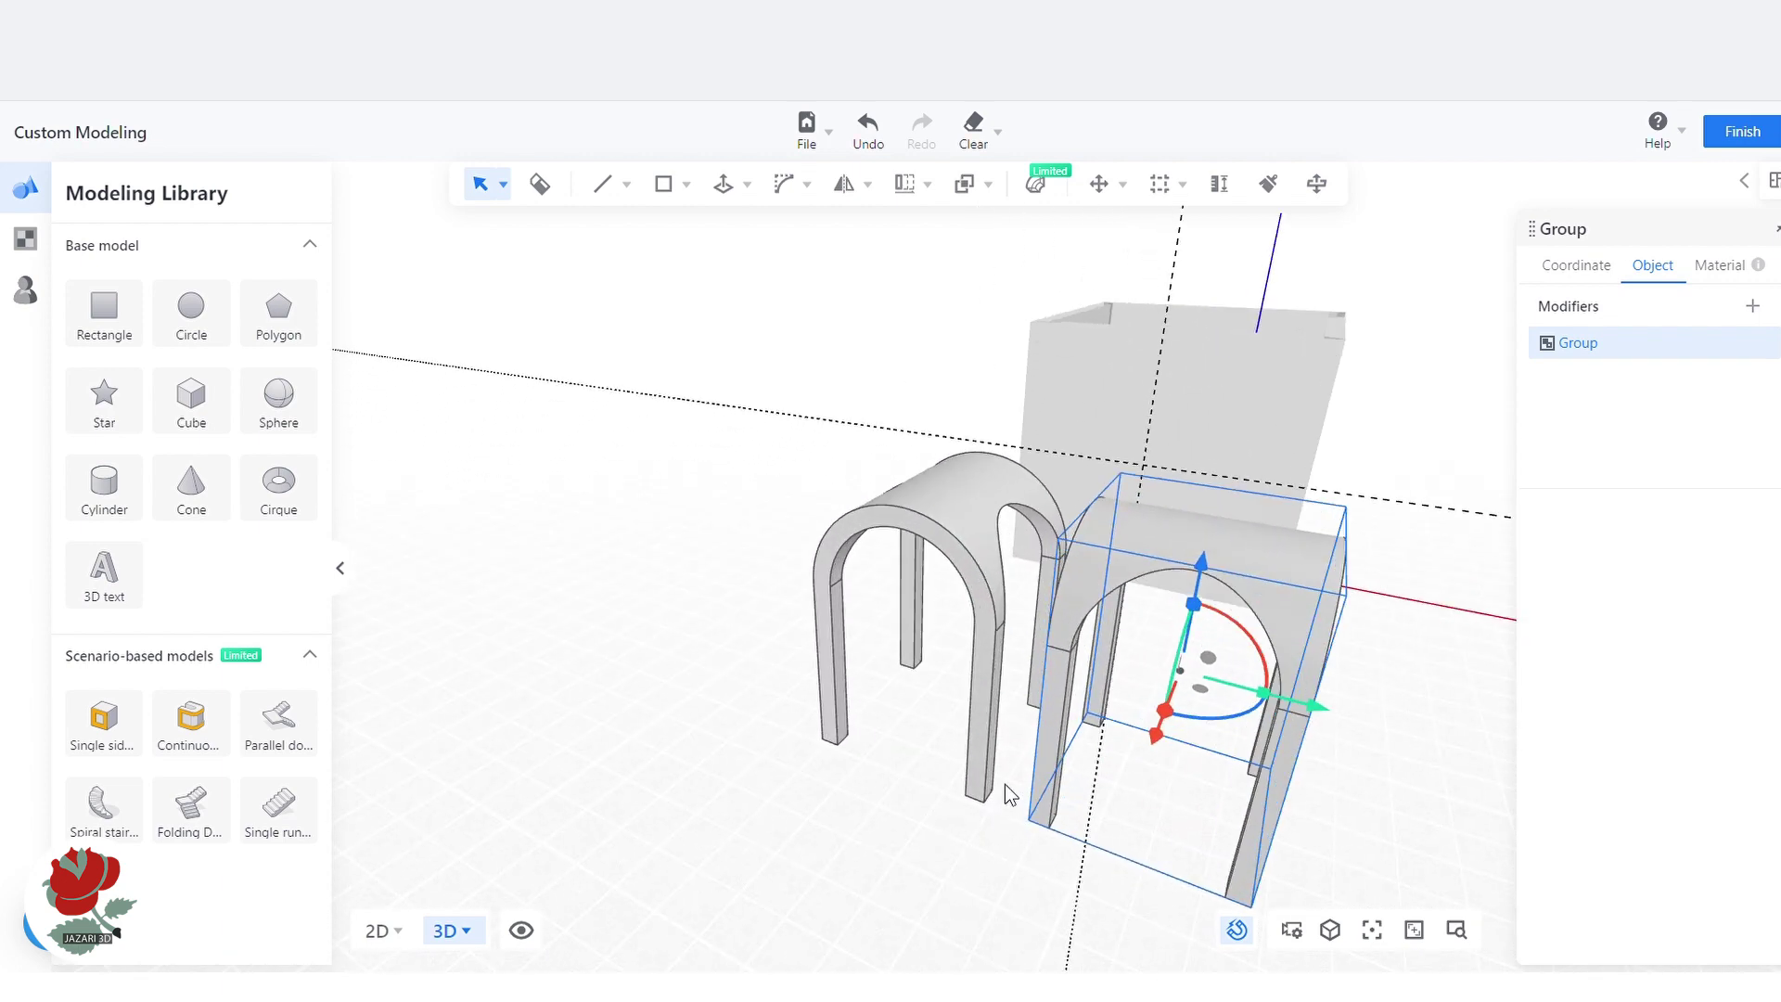
left_click_drag(1150, 603, 1082, 594)
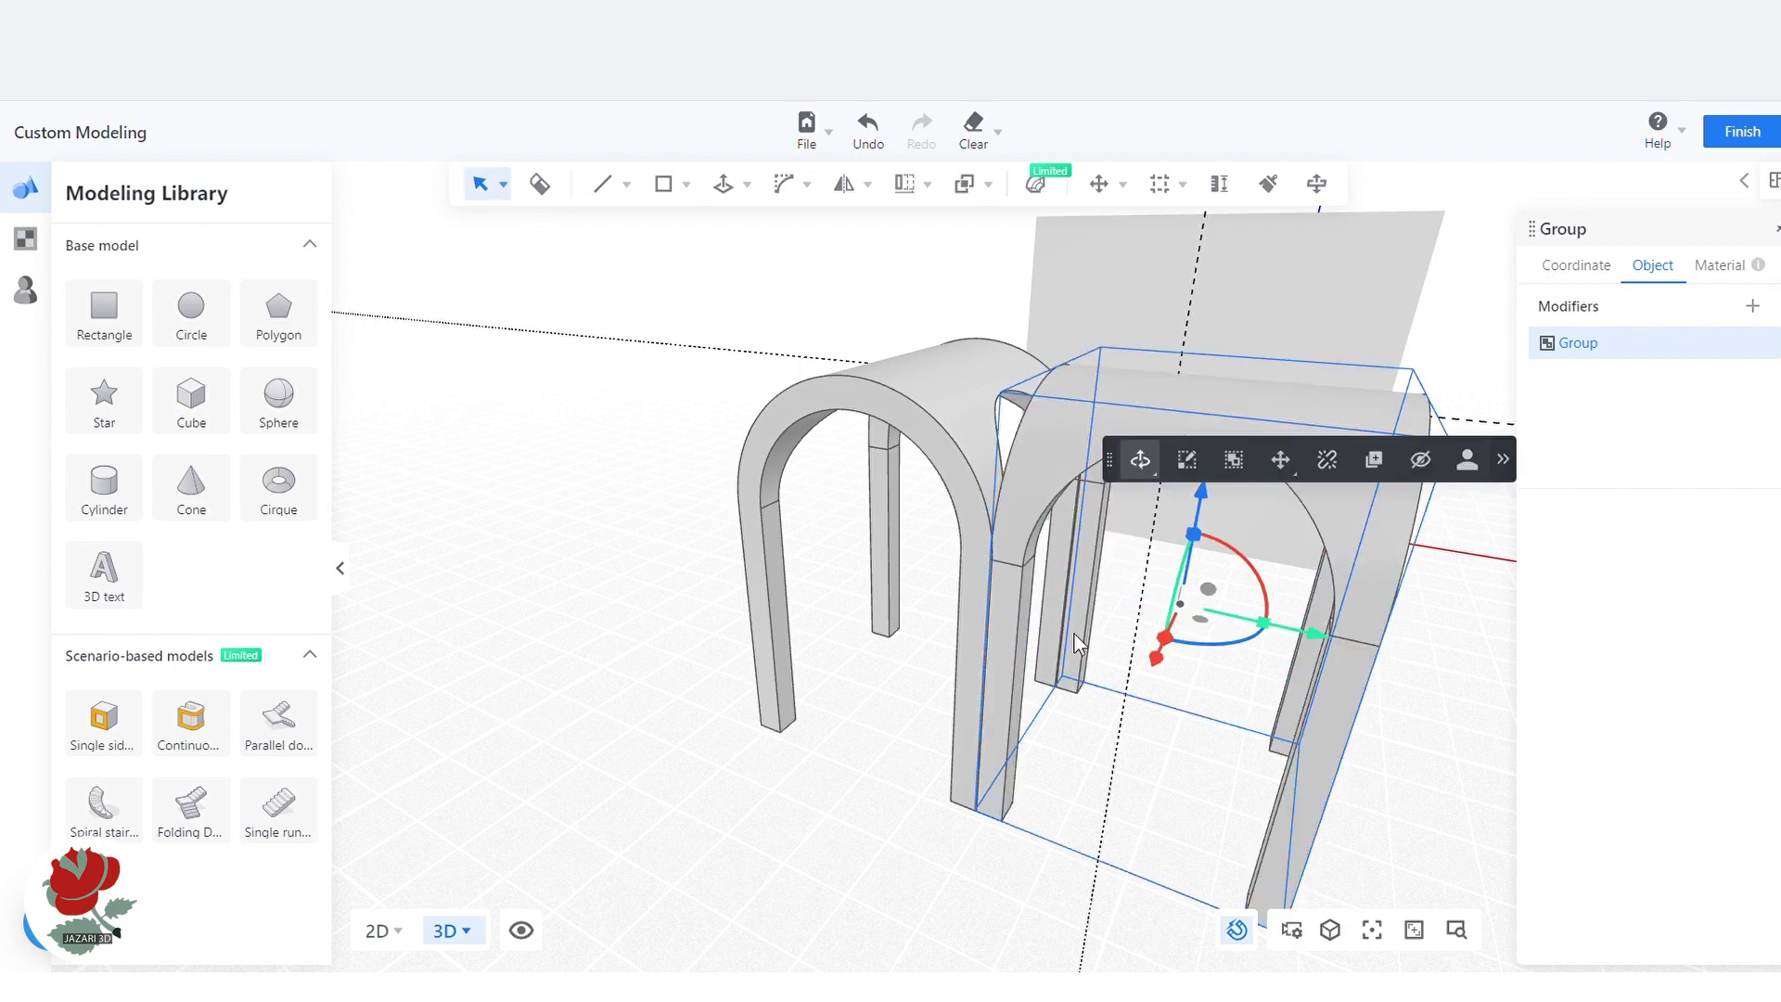
right_click_drag(931, 747, 1074, 663)
left_click(1077, 631)
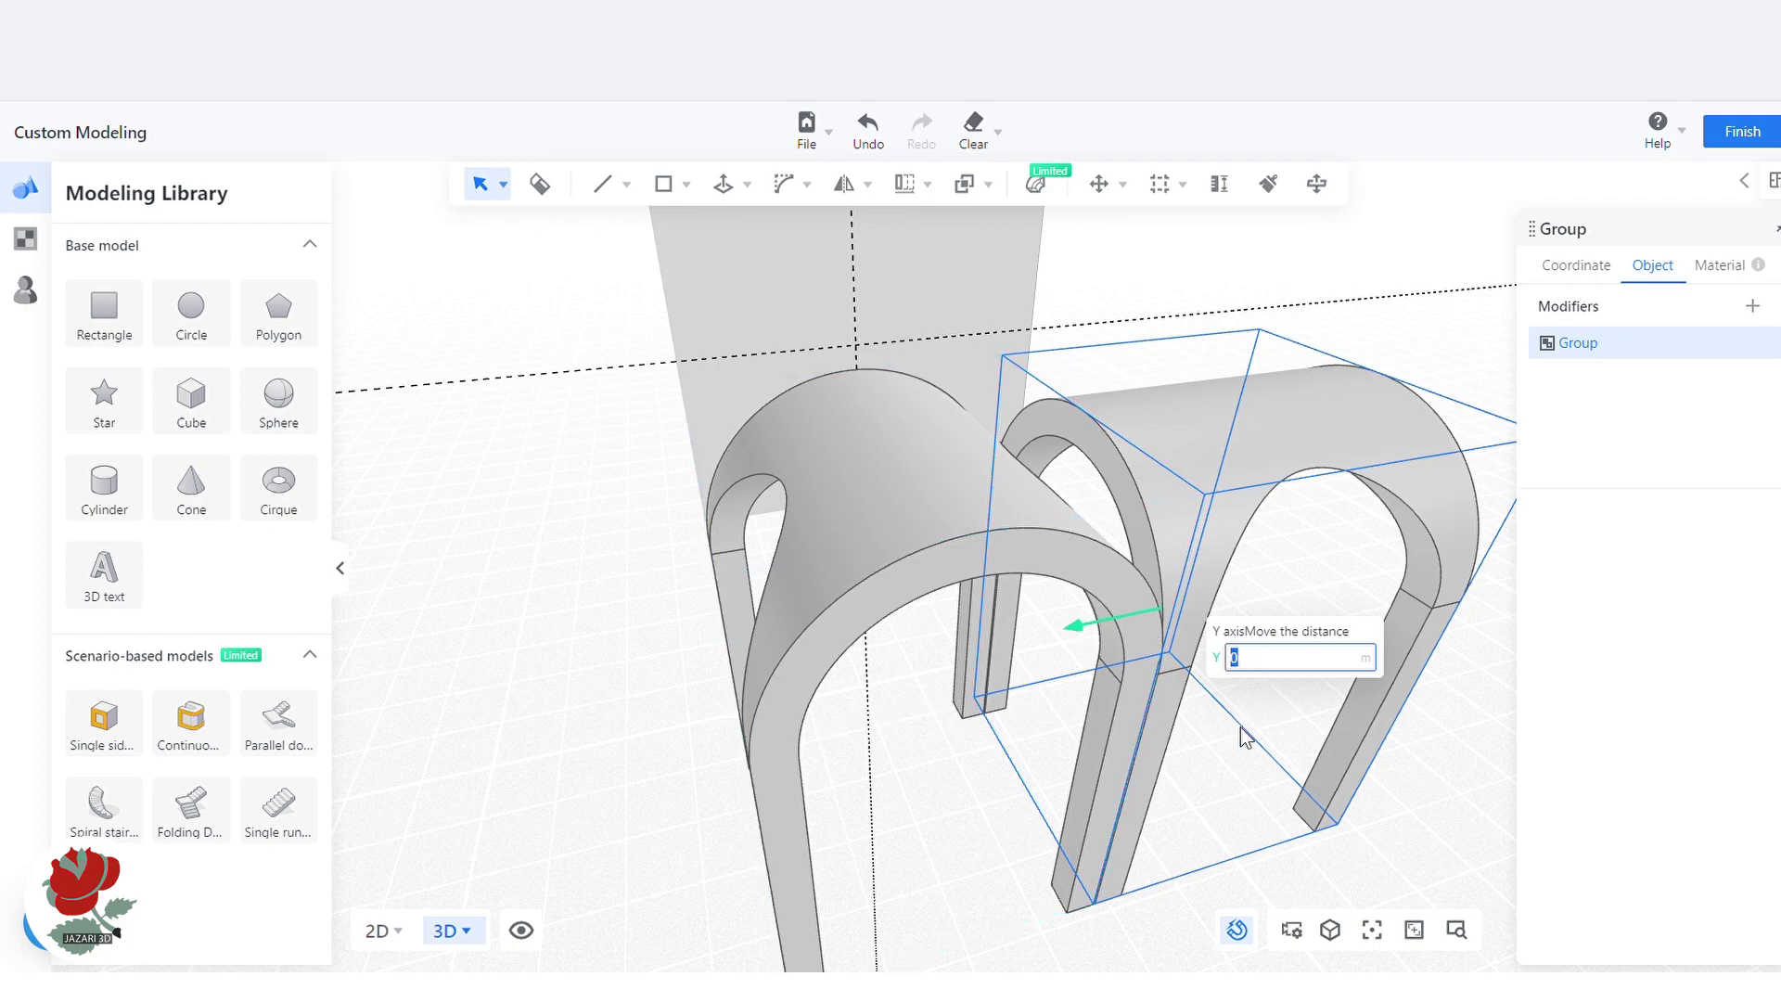
key("Return")
right_click_drag(1282, 800, 1031, 631)
scroll(809, 399, "up", 5)
right_click_drag(1145, 756, 967, 738)
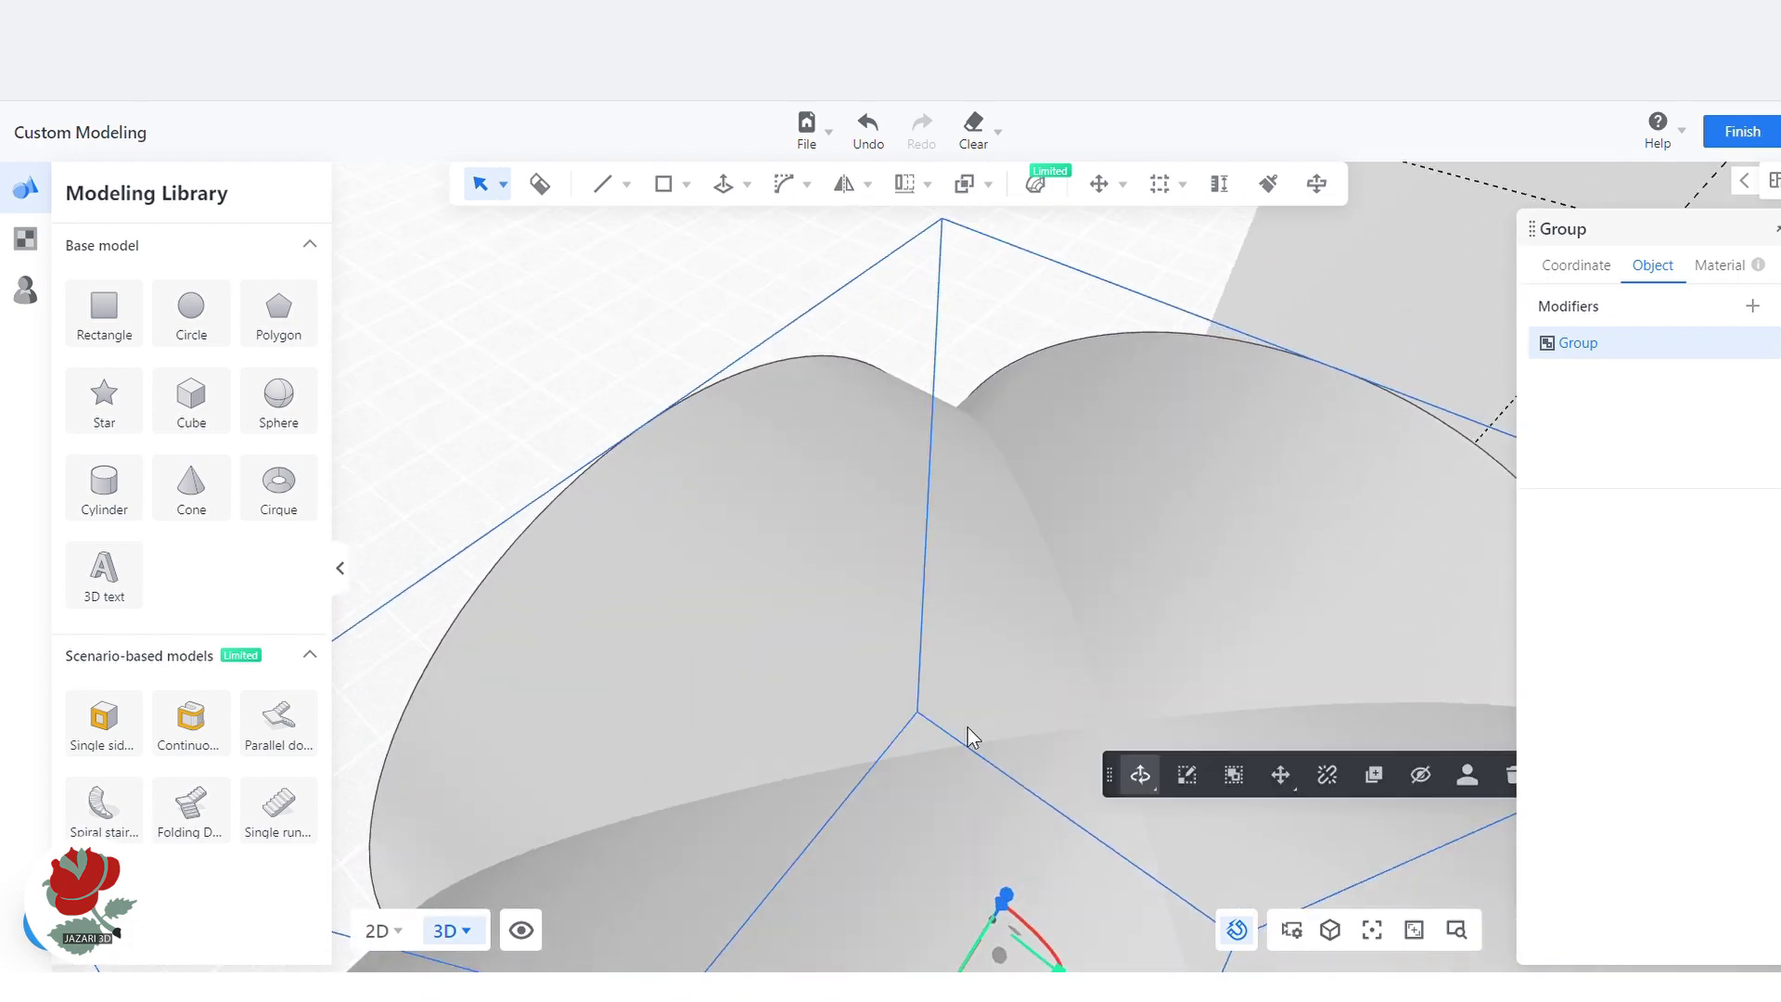
scroll(1026, 616, "down", 5)
right_click_drag(1093, 628, 637, 827)
left_click(637, 802)
right_click_drag(620, 641, 637, 746)
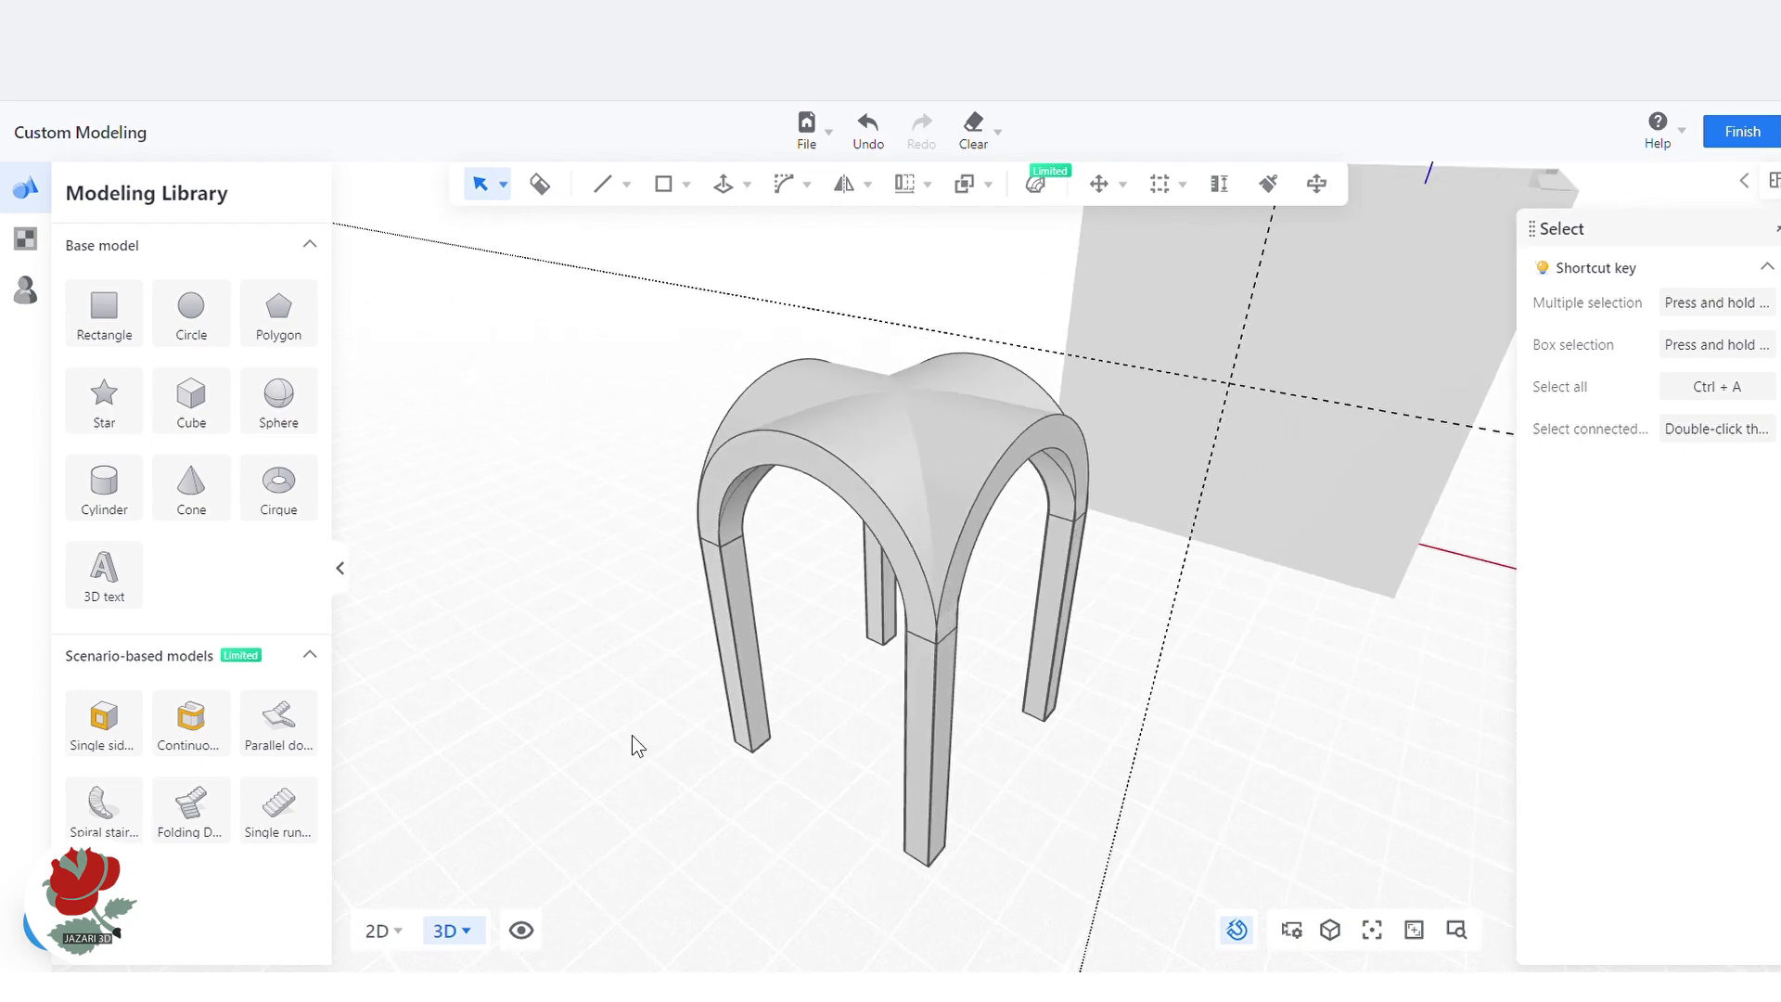
Open the Stone category of the material library and locate Stone brick (3) on page 3
left_click(25, 238)
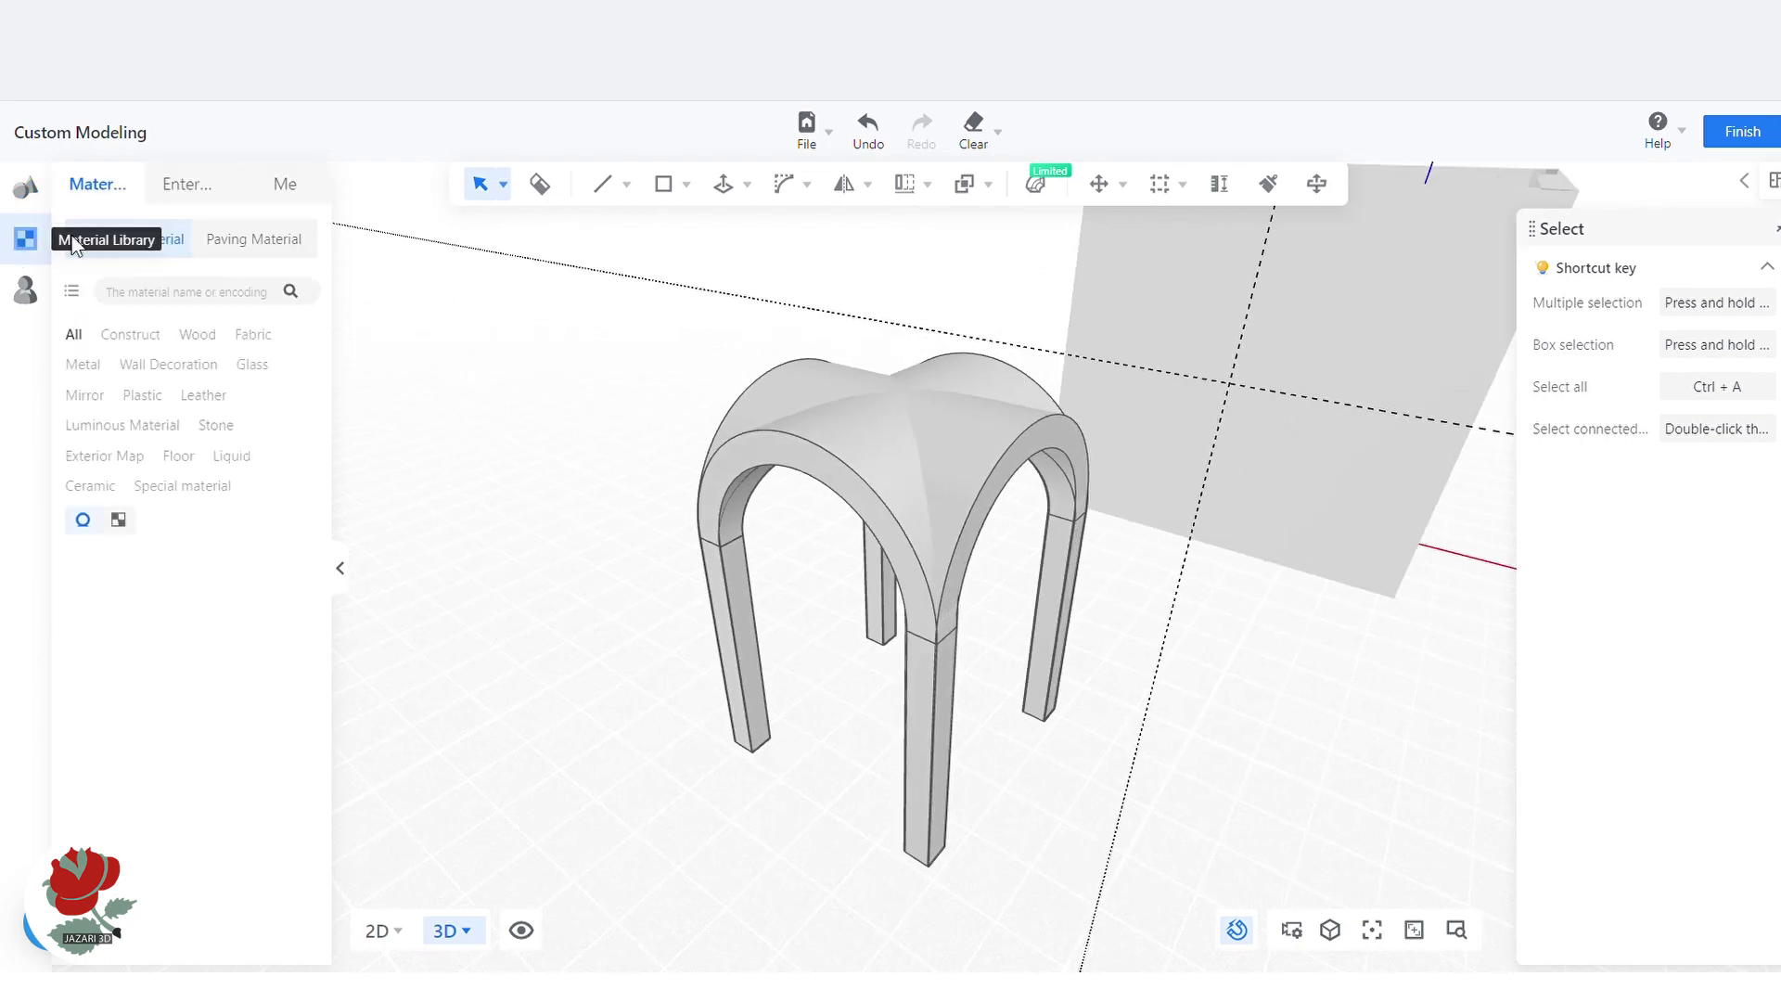
left_click(216, 425)
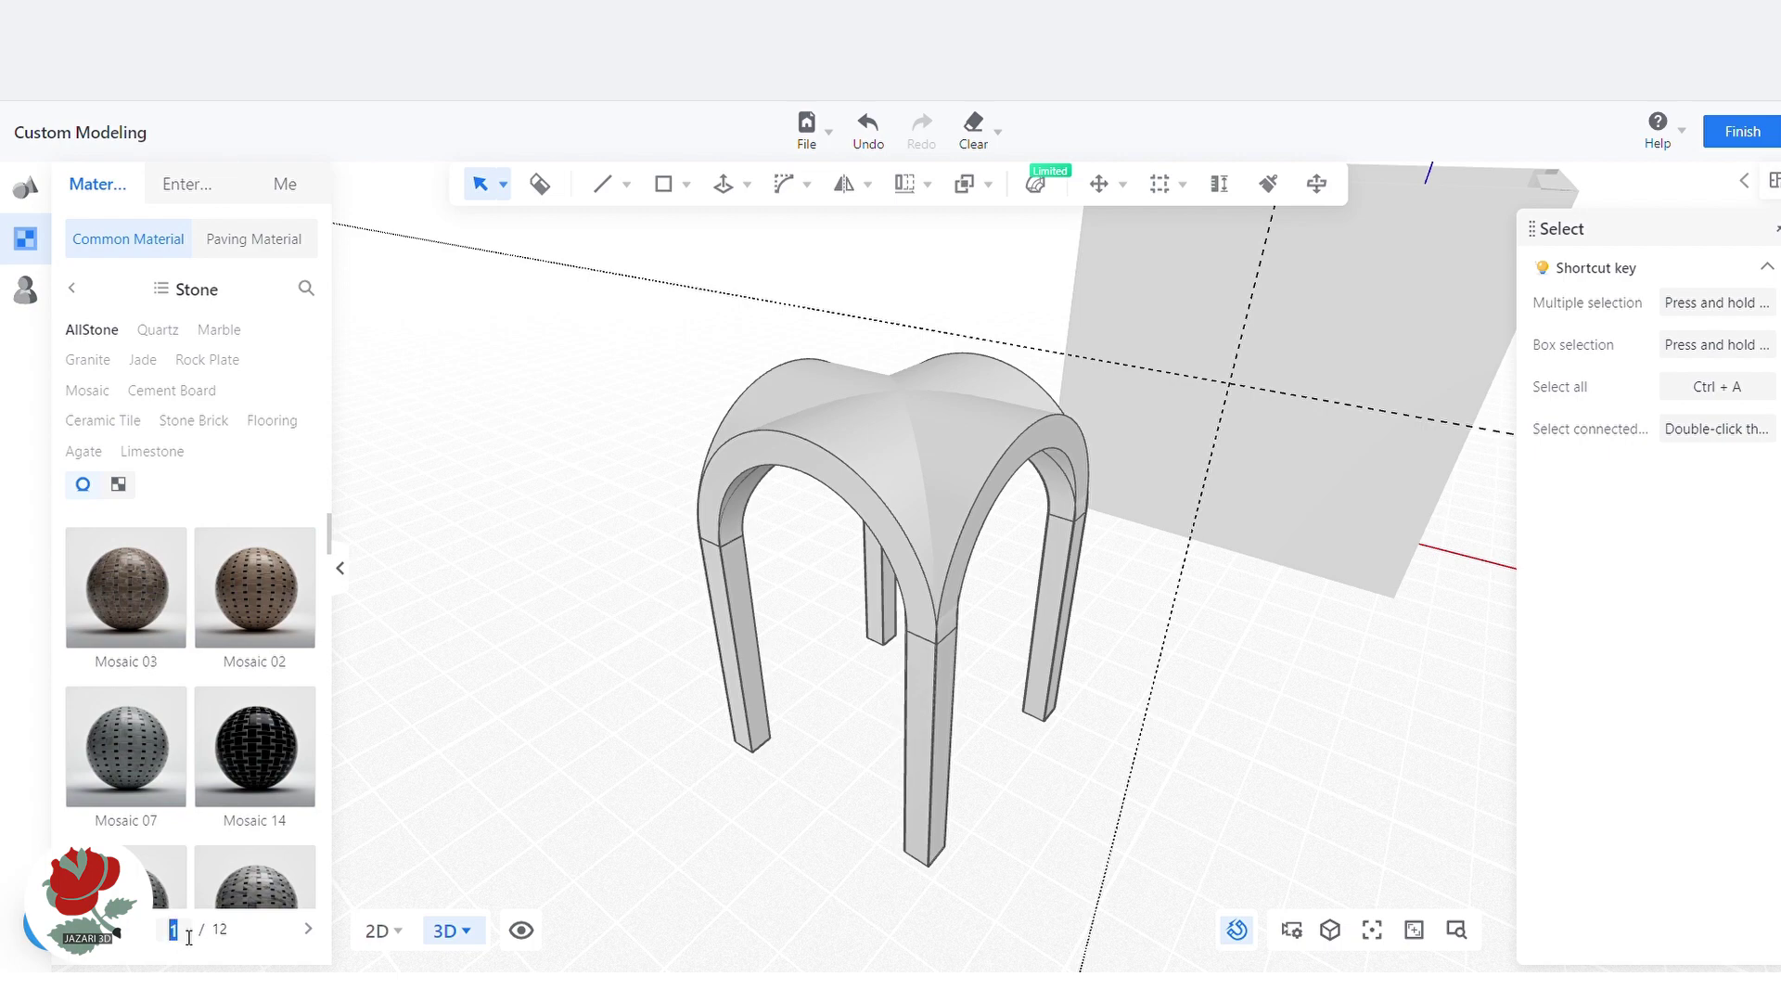
scroll(189, 742, "down", 6)
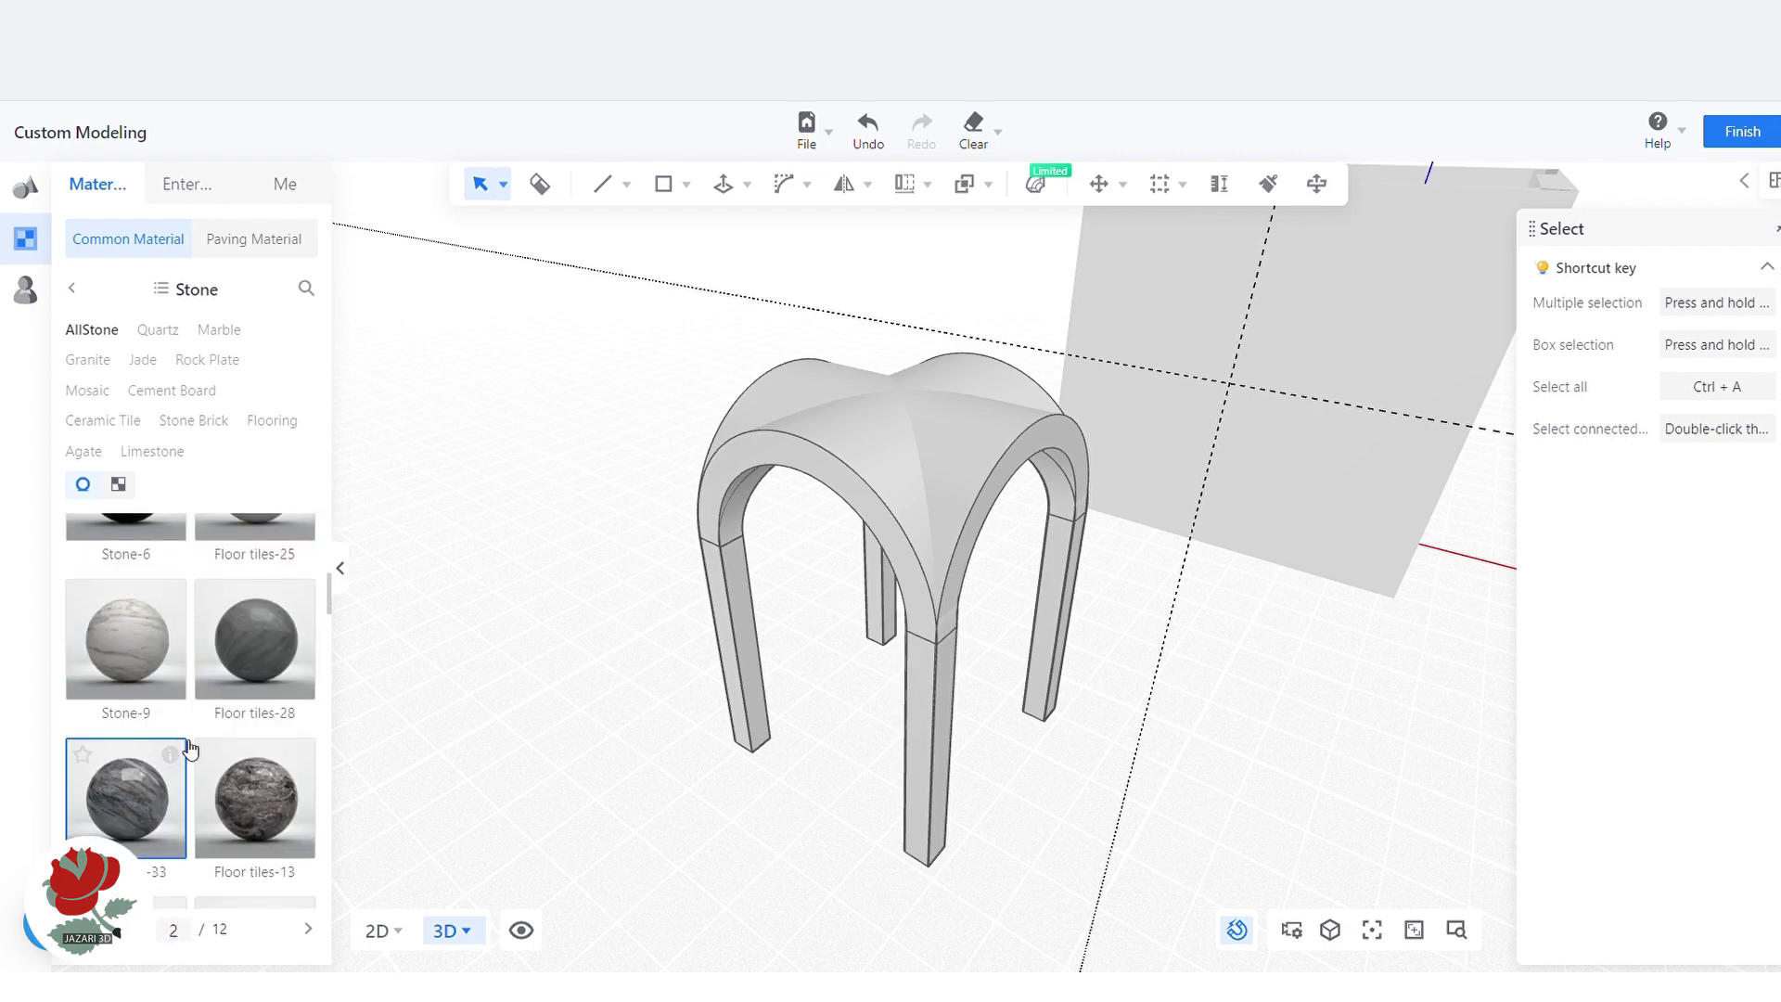
scroll(189, 747, "down", 8)
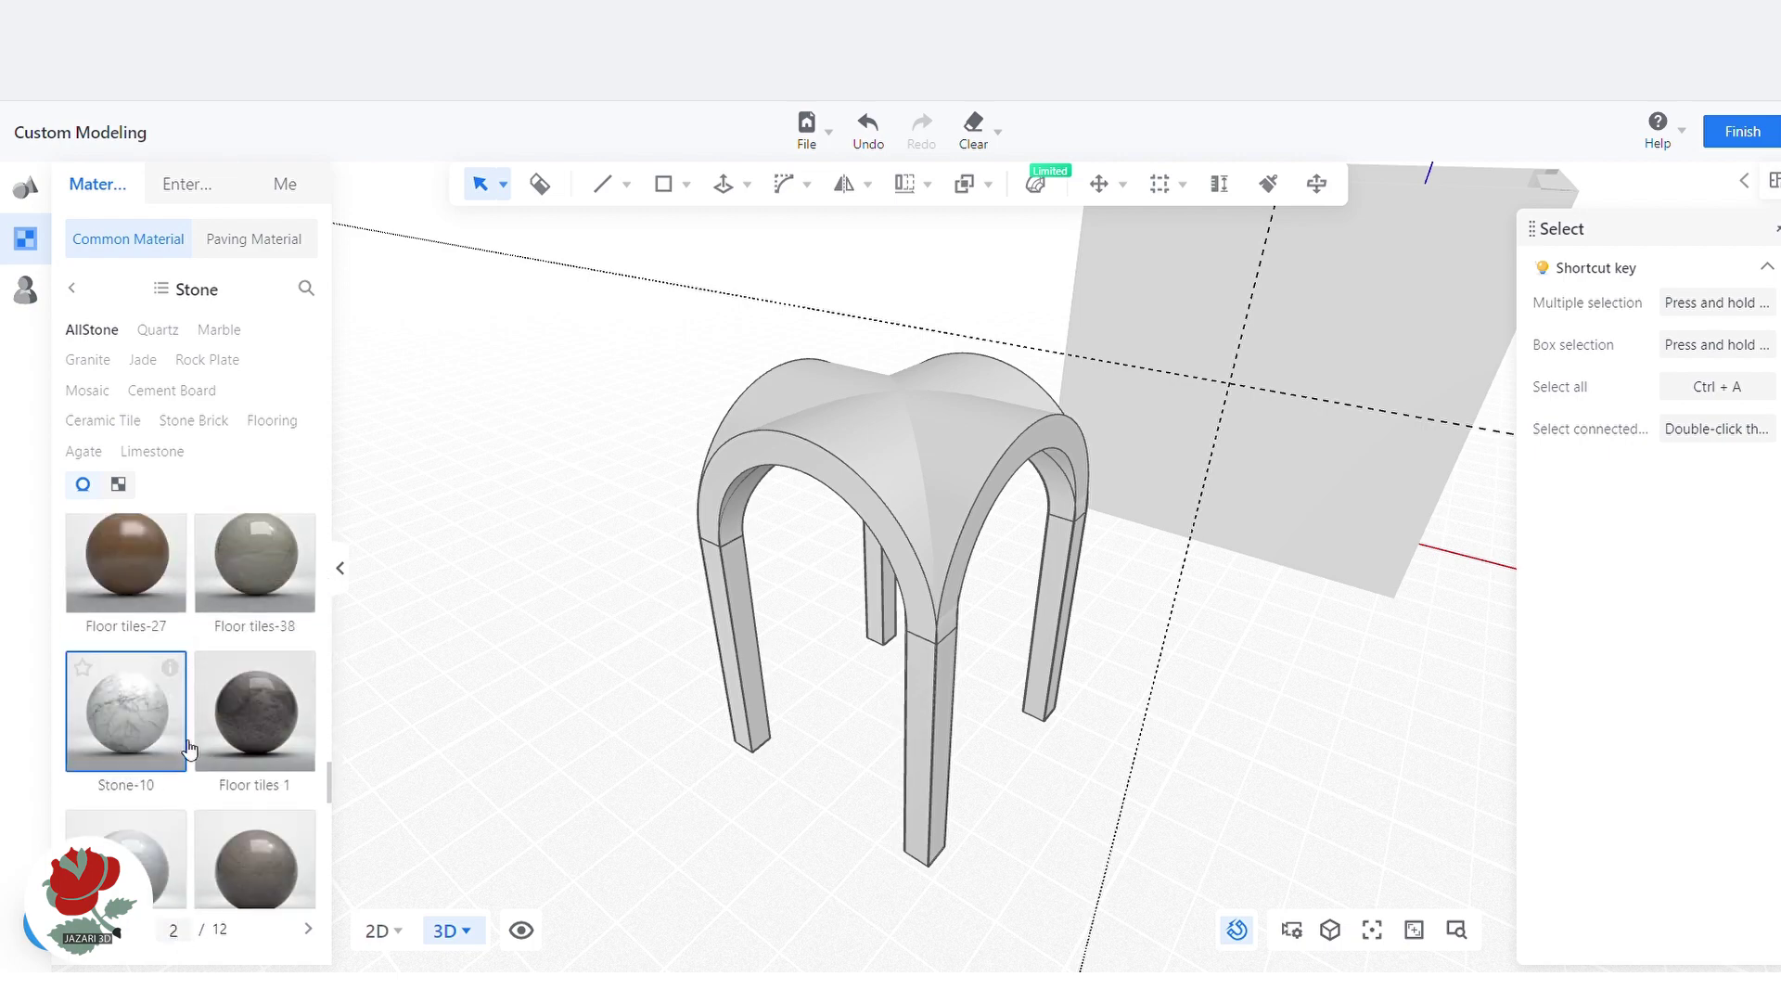
left_click(307, 932)
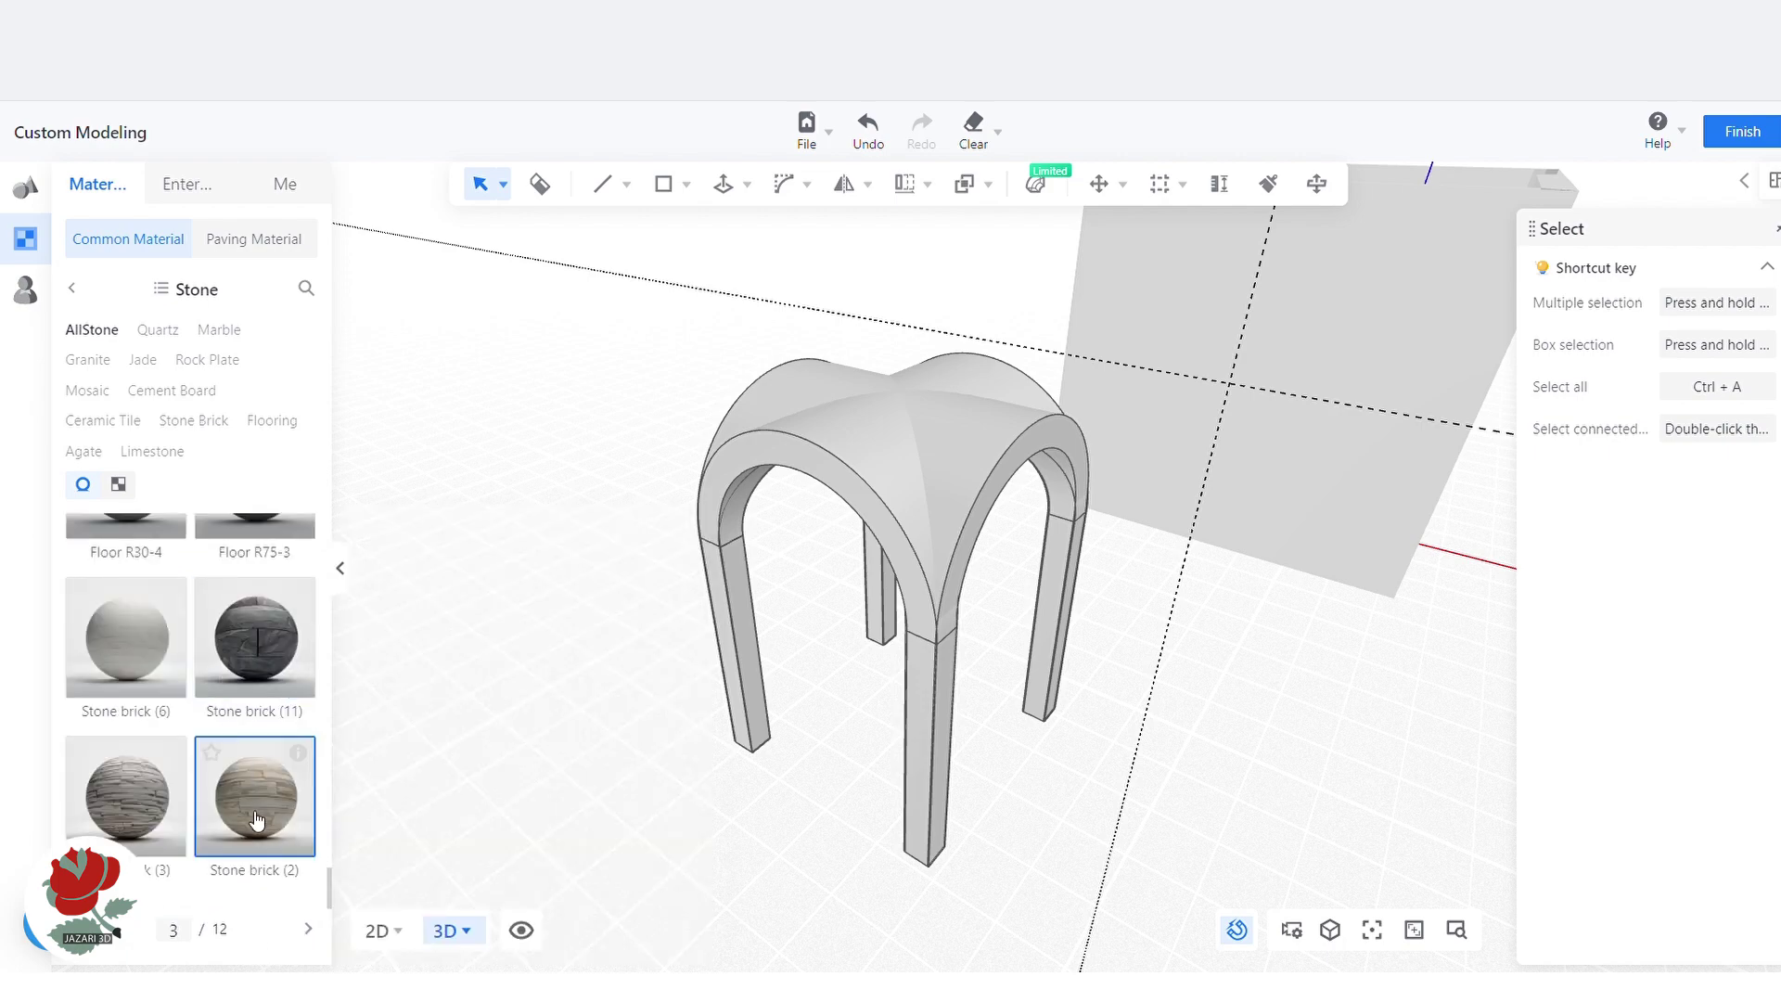
mouse_move(174, 758)
left_click(147, 793)
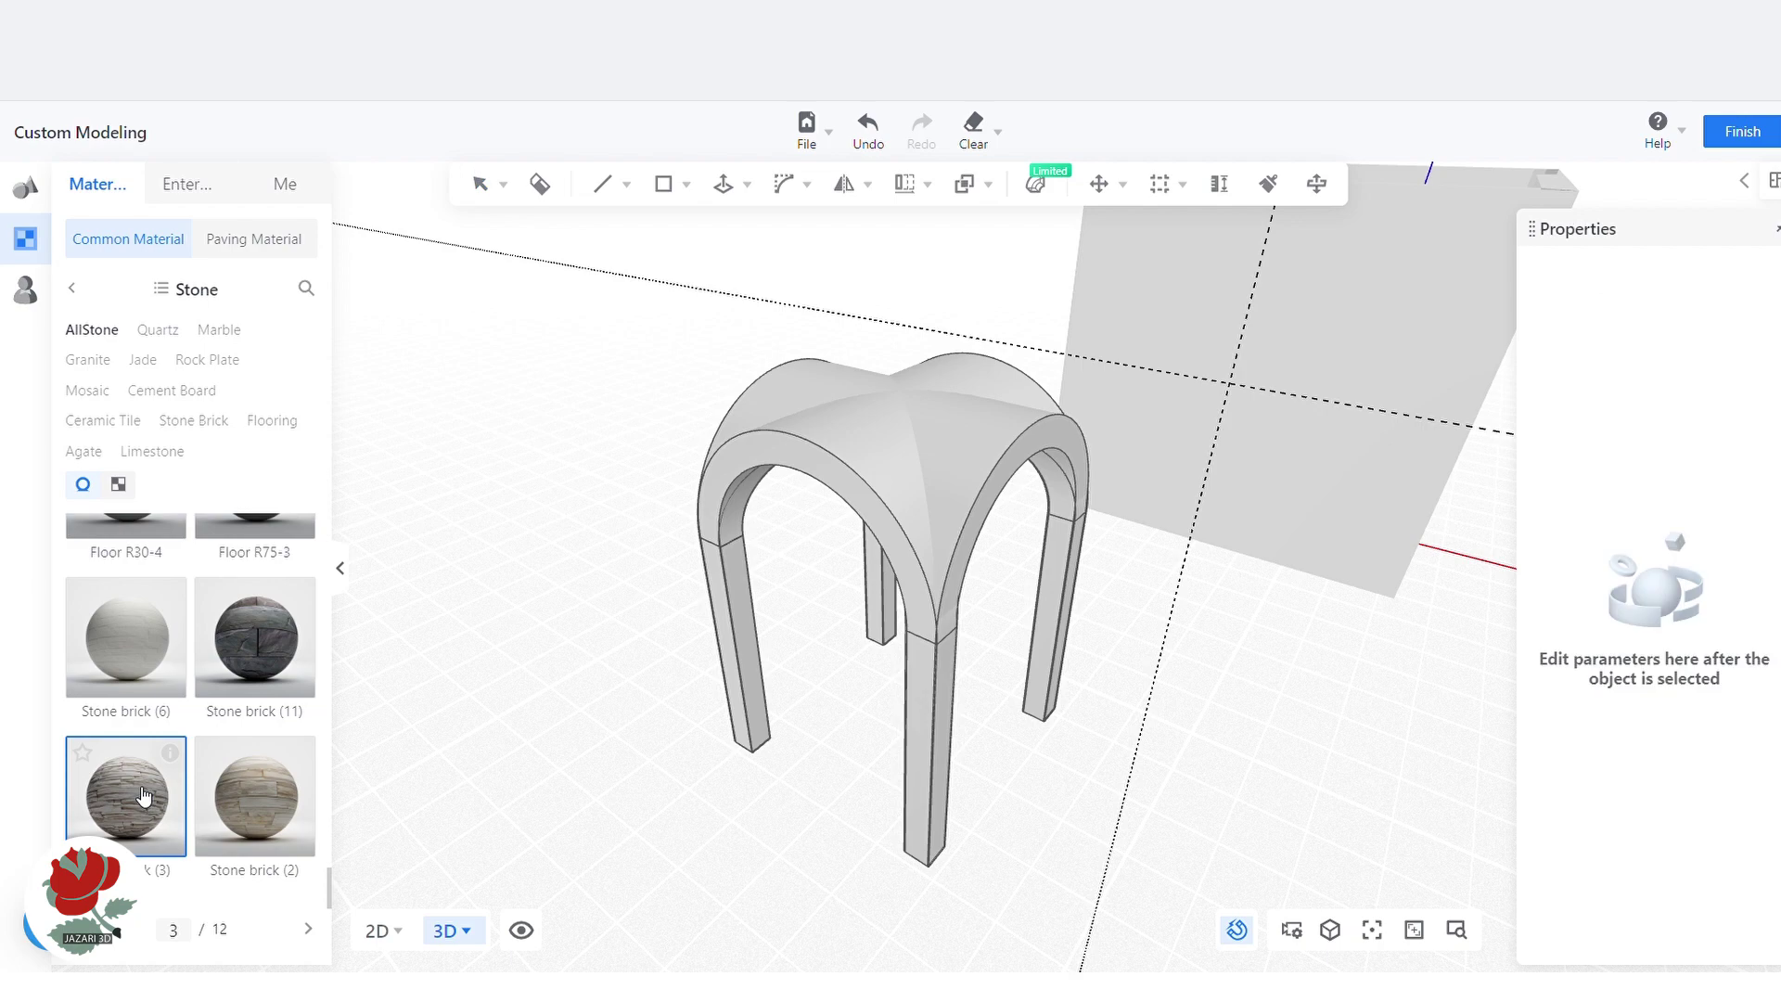
key("Escape")
Edit one arch group, apply Stone brick (3) to its outer curved face and set the texture angle to 90
left_click(837, 457)
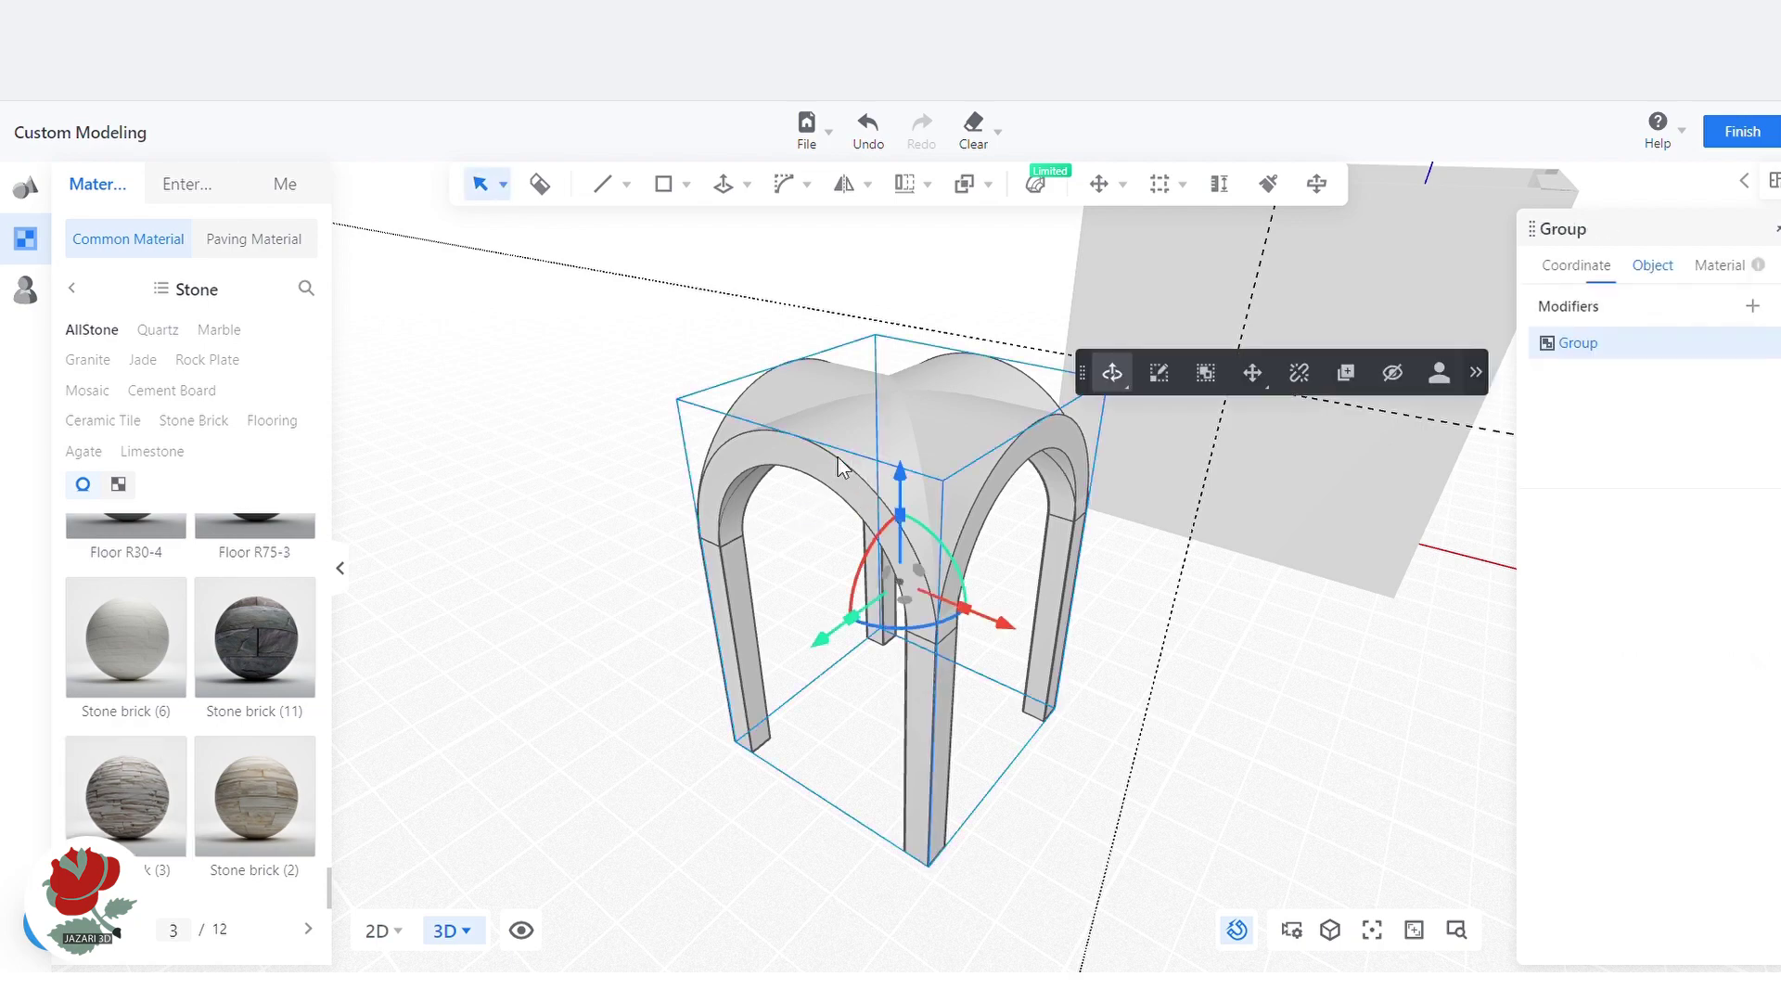
left_click(1160, 373)
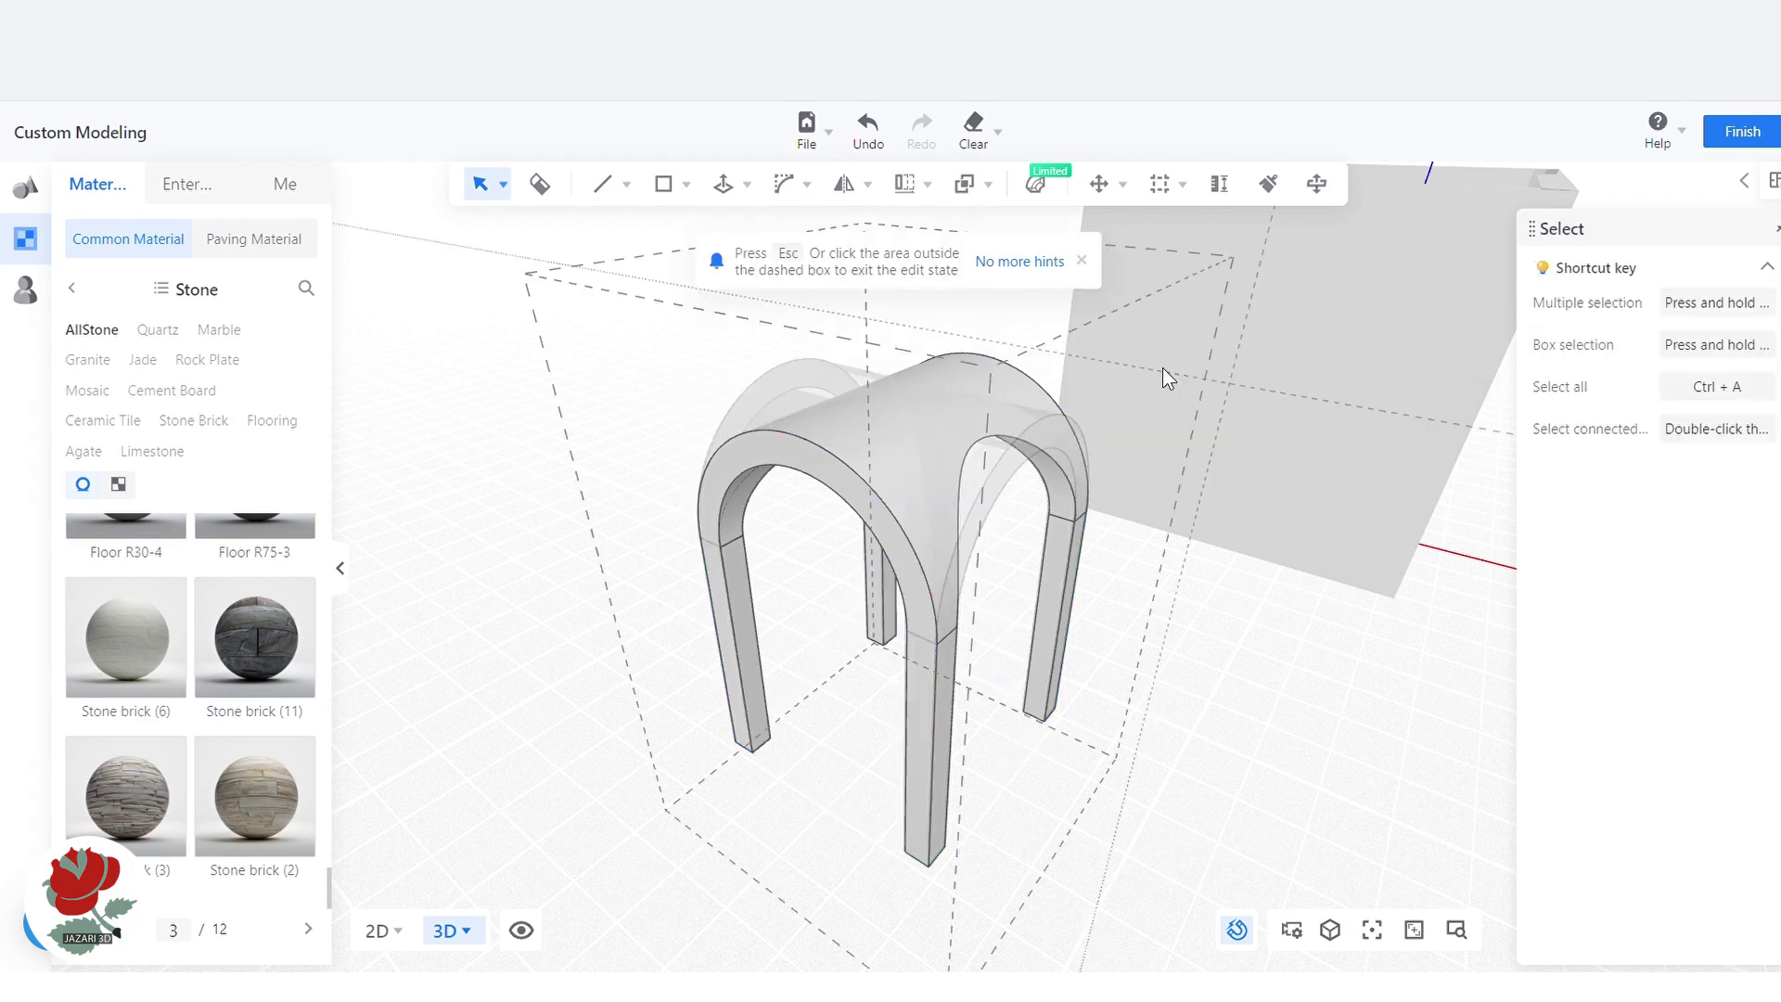
scroll(881, 434, "up", 5)
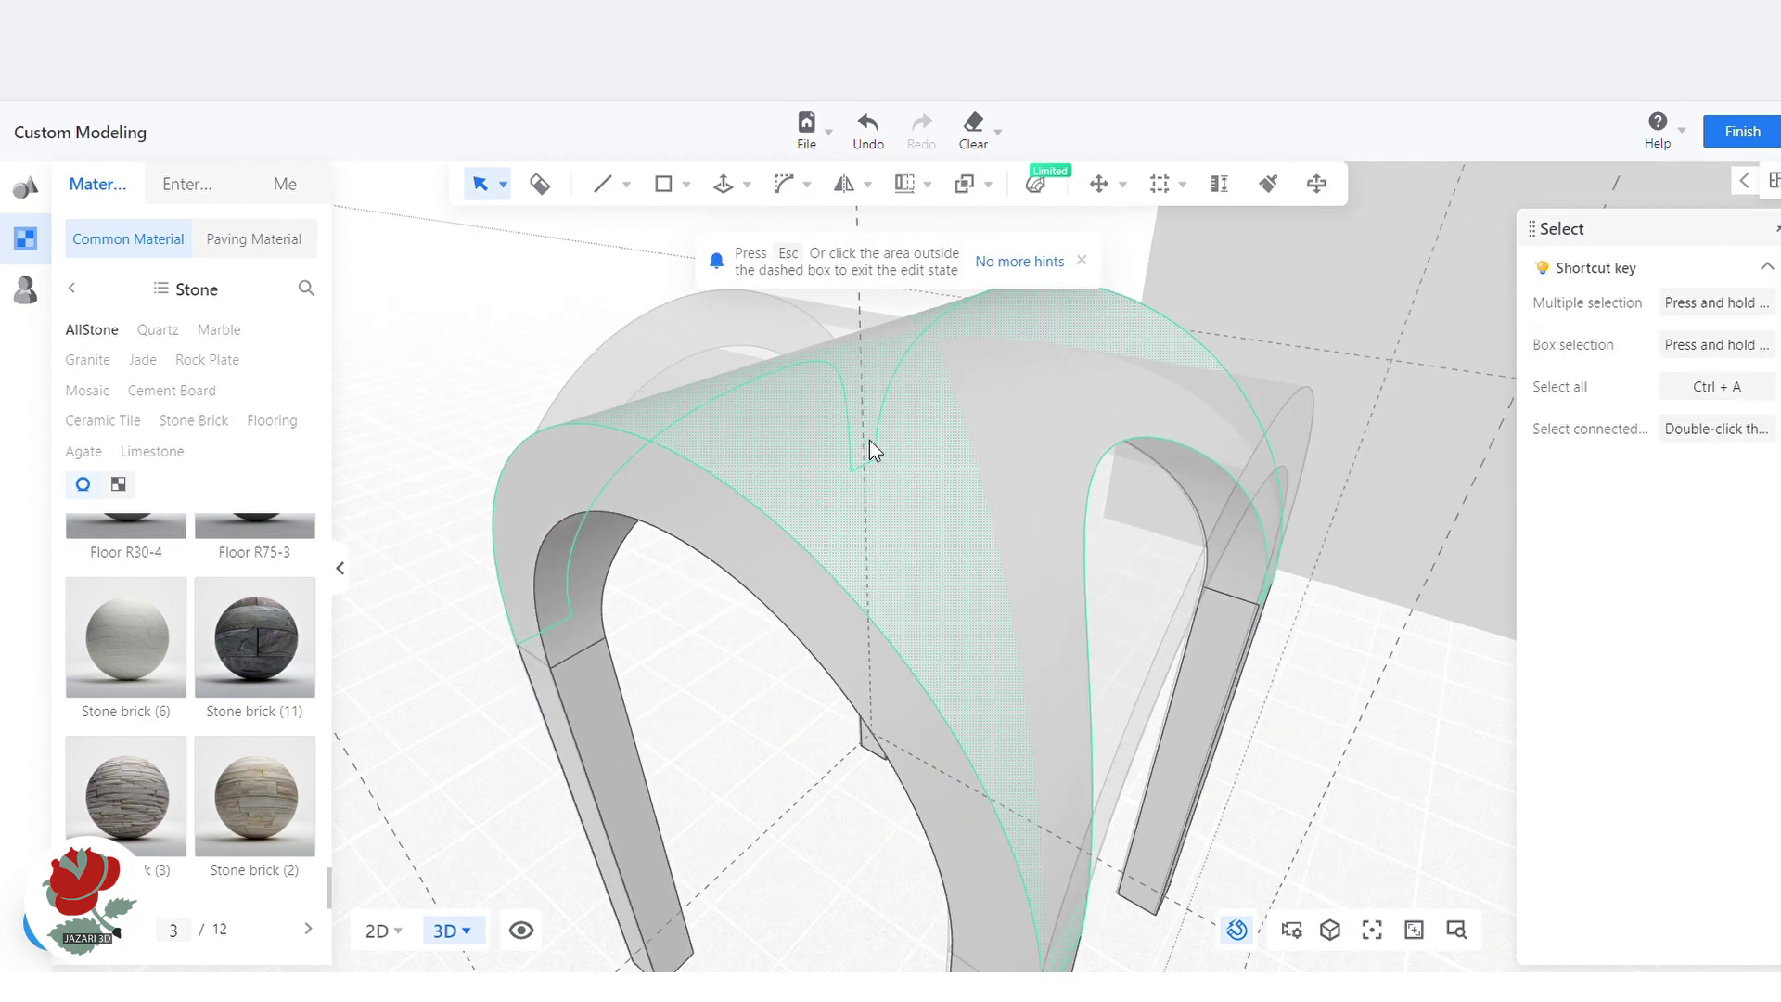
left_click(120, 796)
left_click(787, 453)
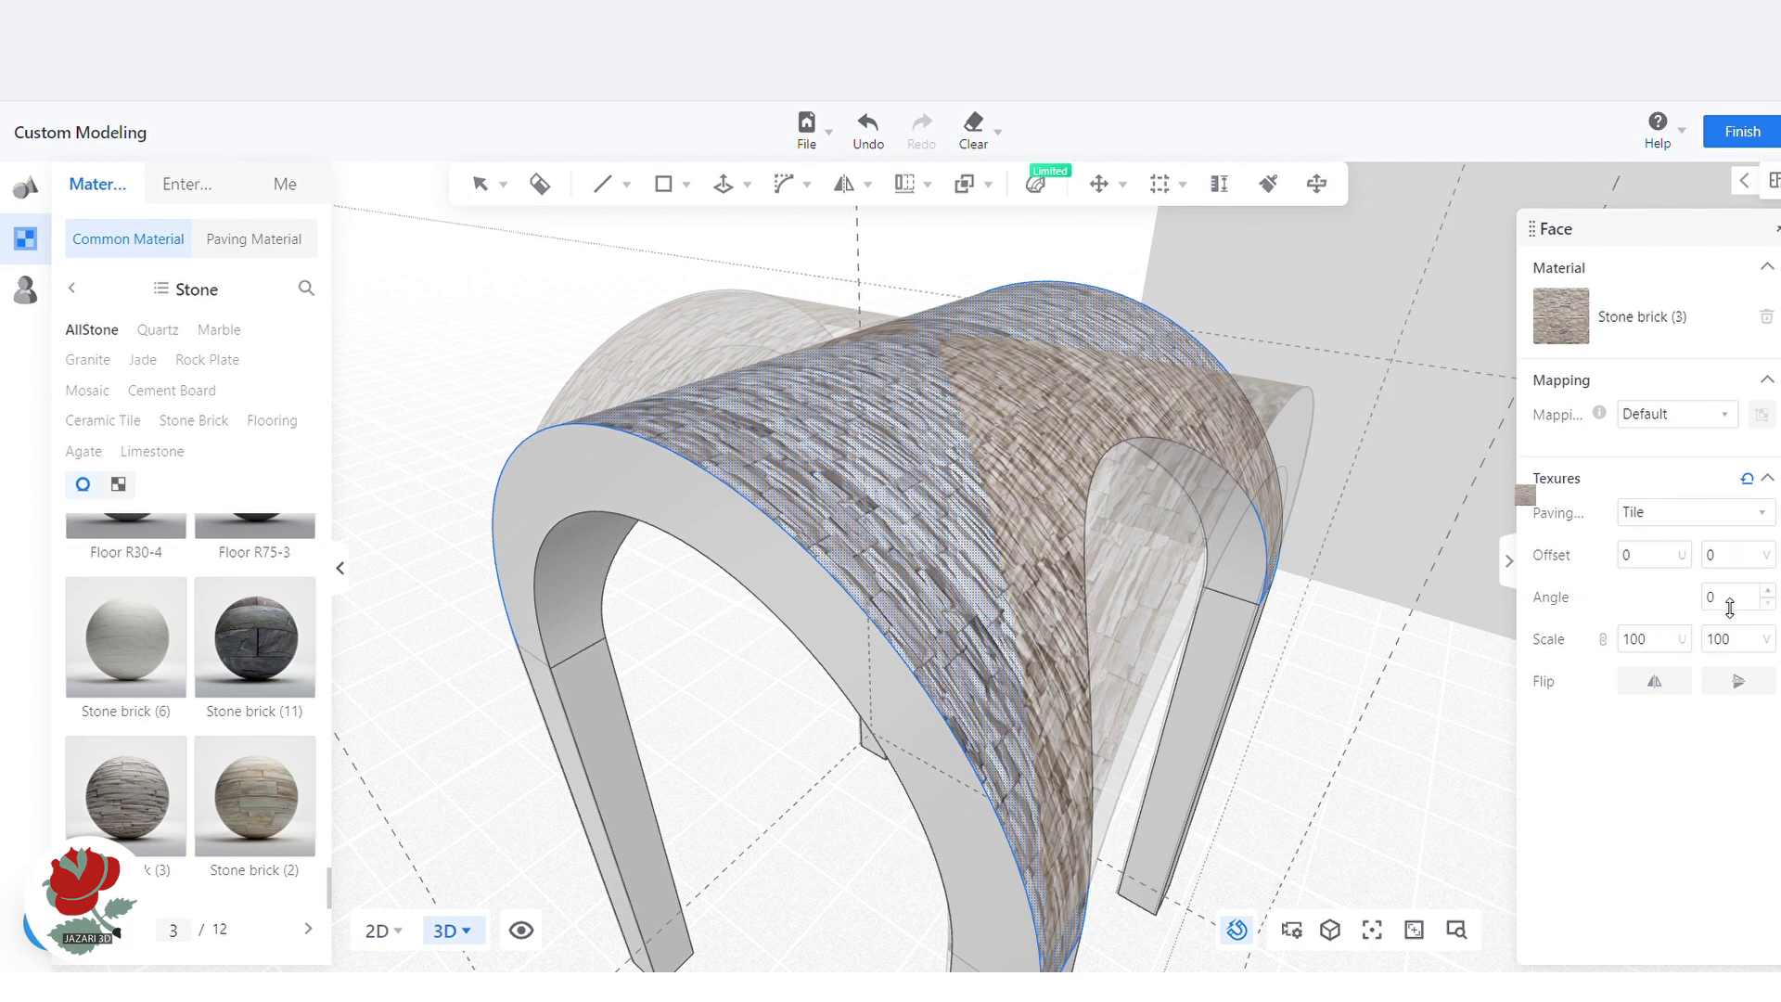
type("90")
key("Return")
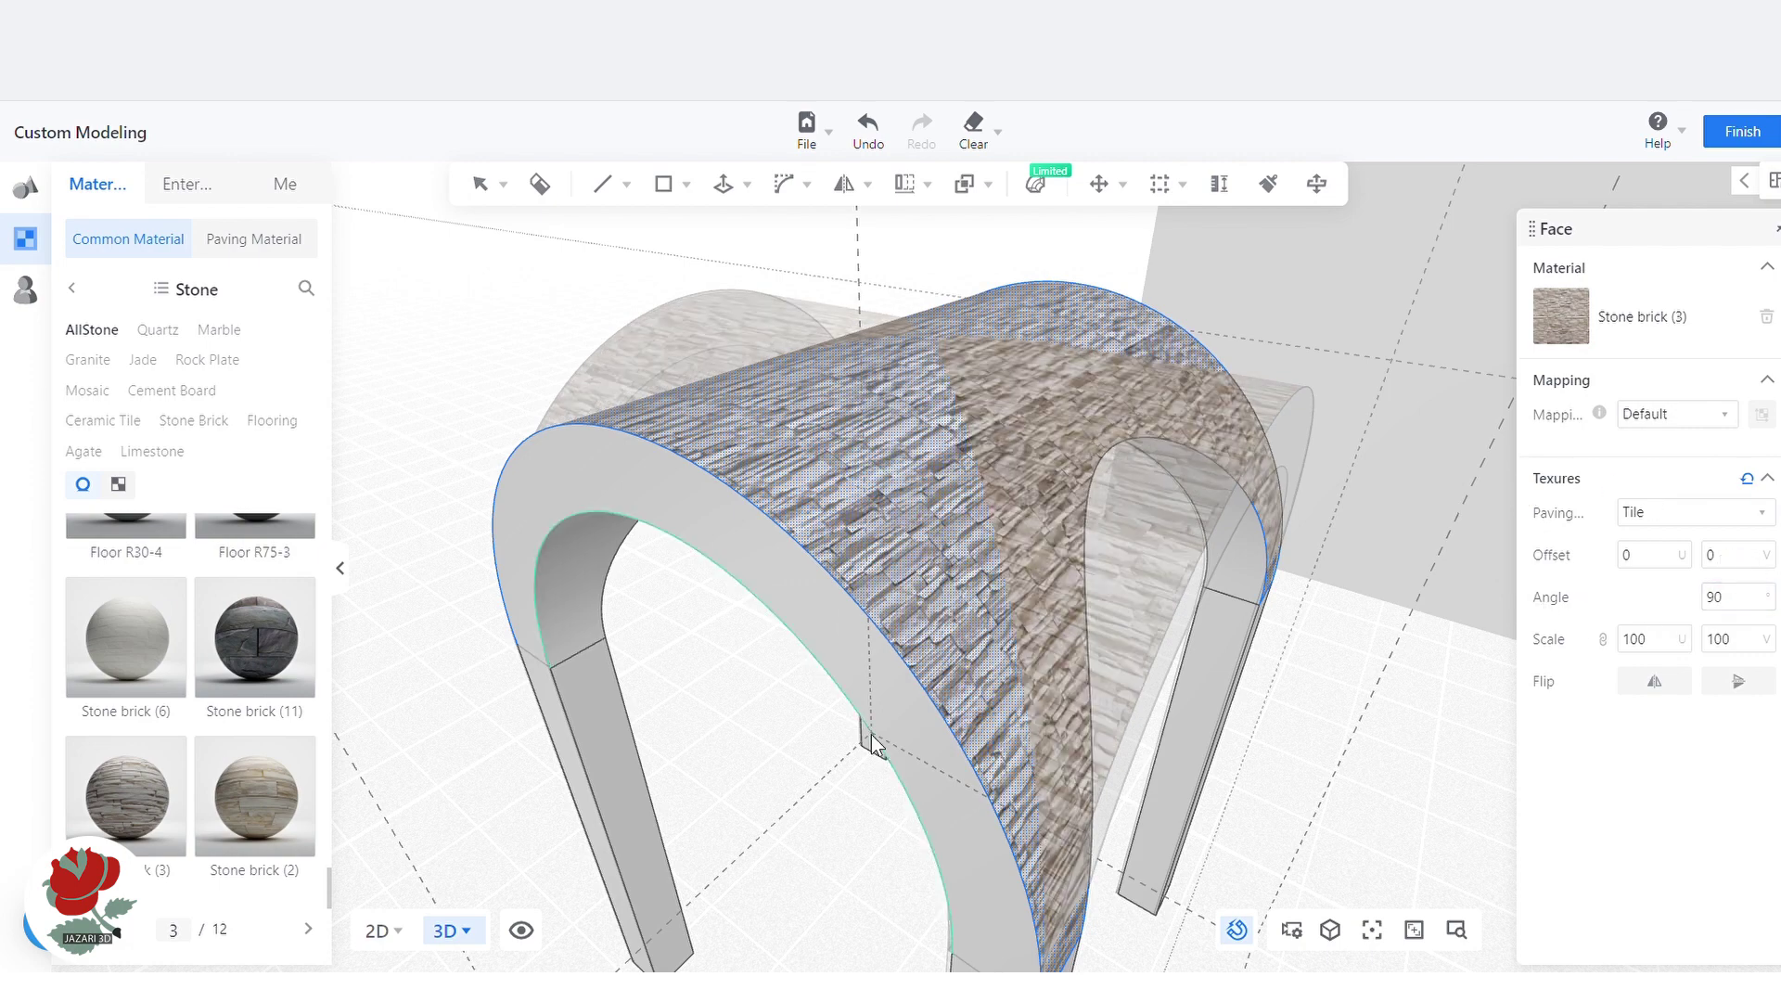
Apply Stone brick (3) to the arch's inner curved face and set its texture angle to 90
scroll(787, 748, "down", 5)
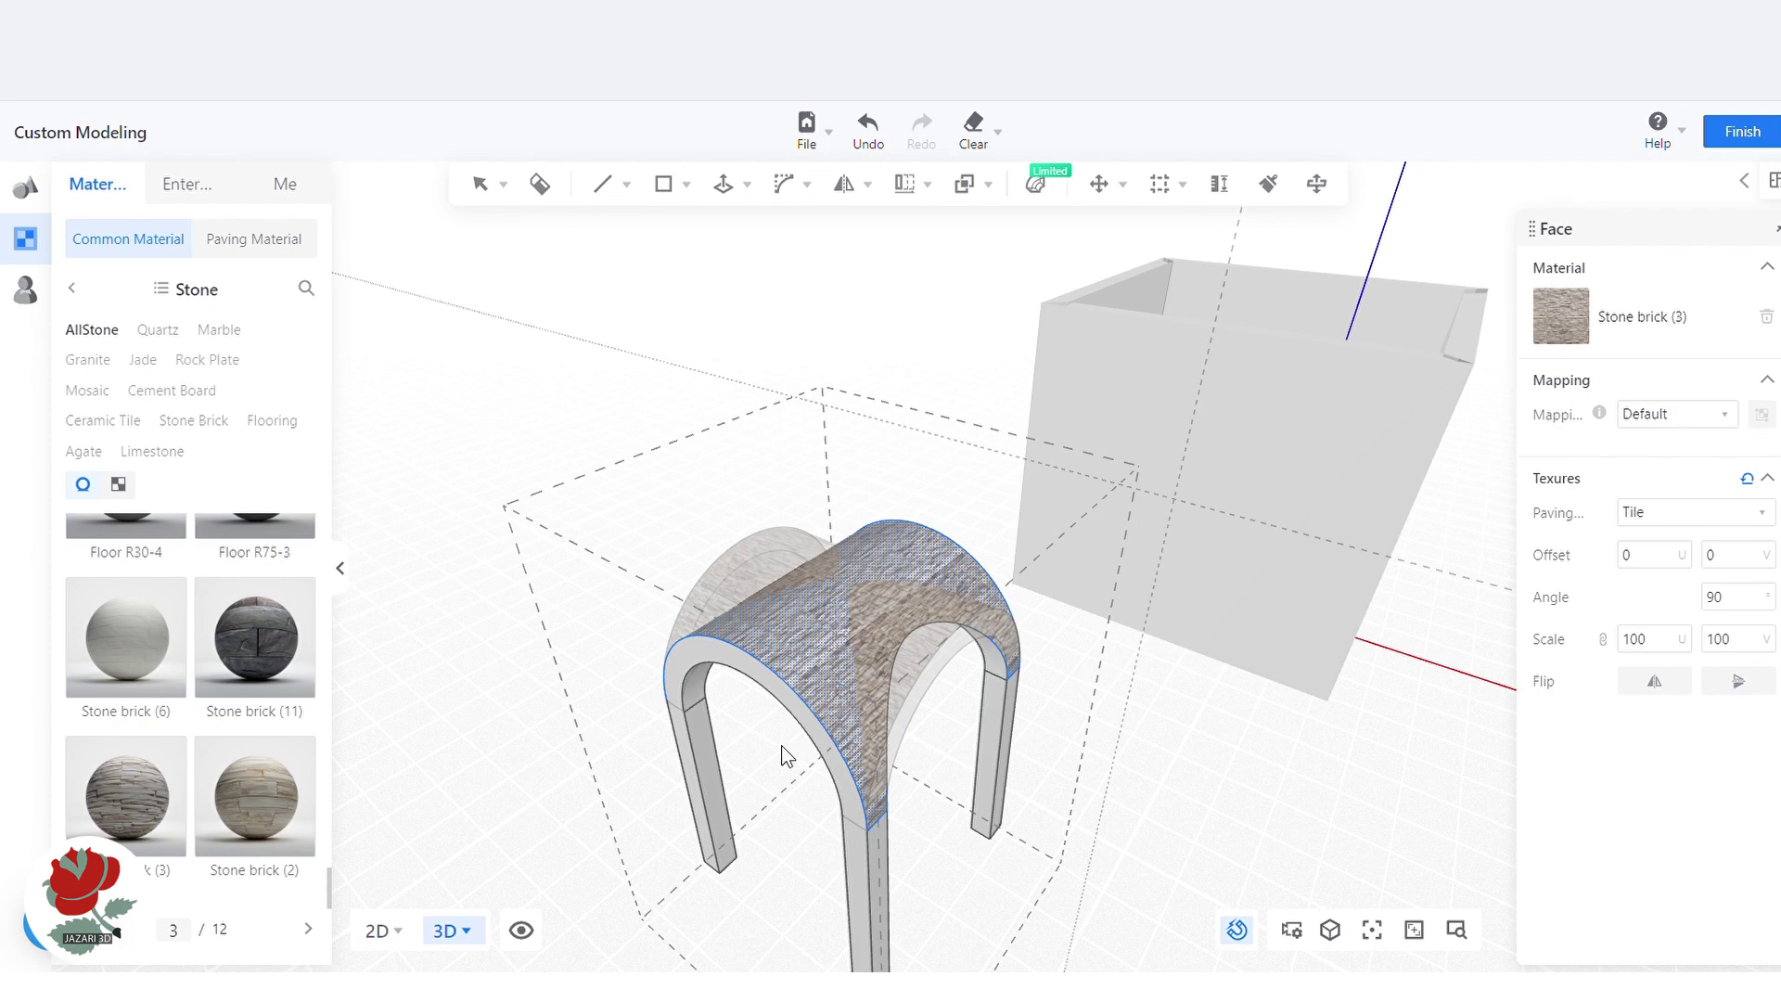
middle_click_drag(782, 744, 771, 553)
scroll(733, 503, "up", 5)
left_click_drag(125, 795, 826, 503)
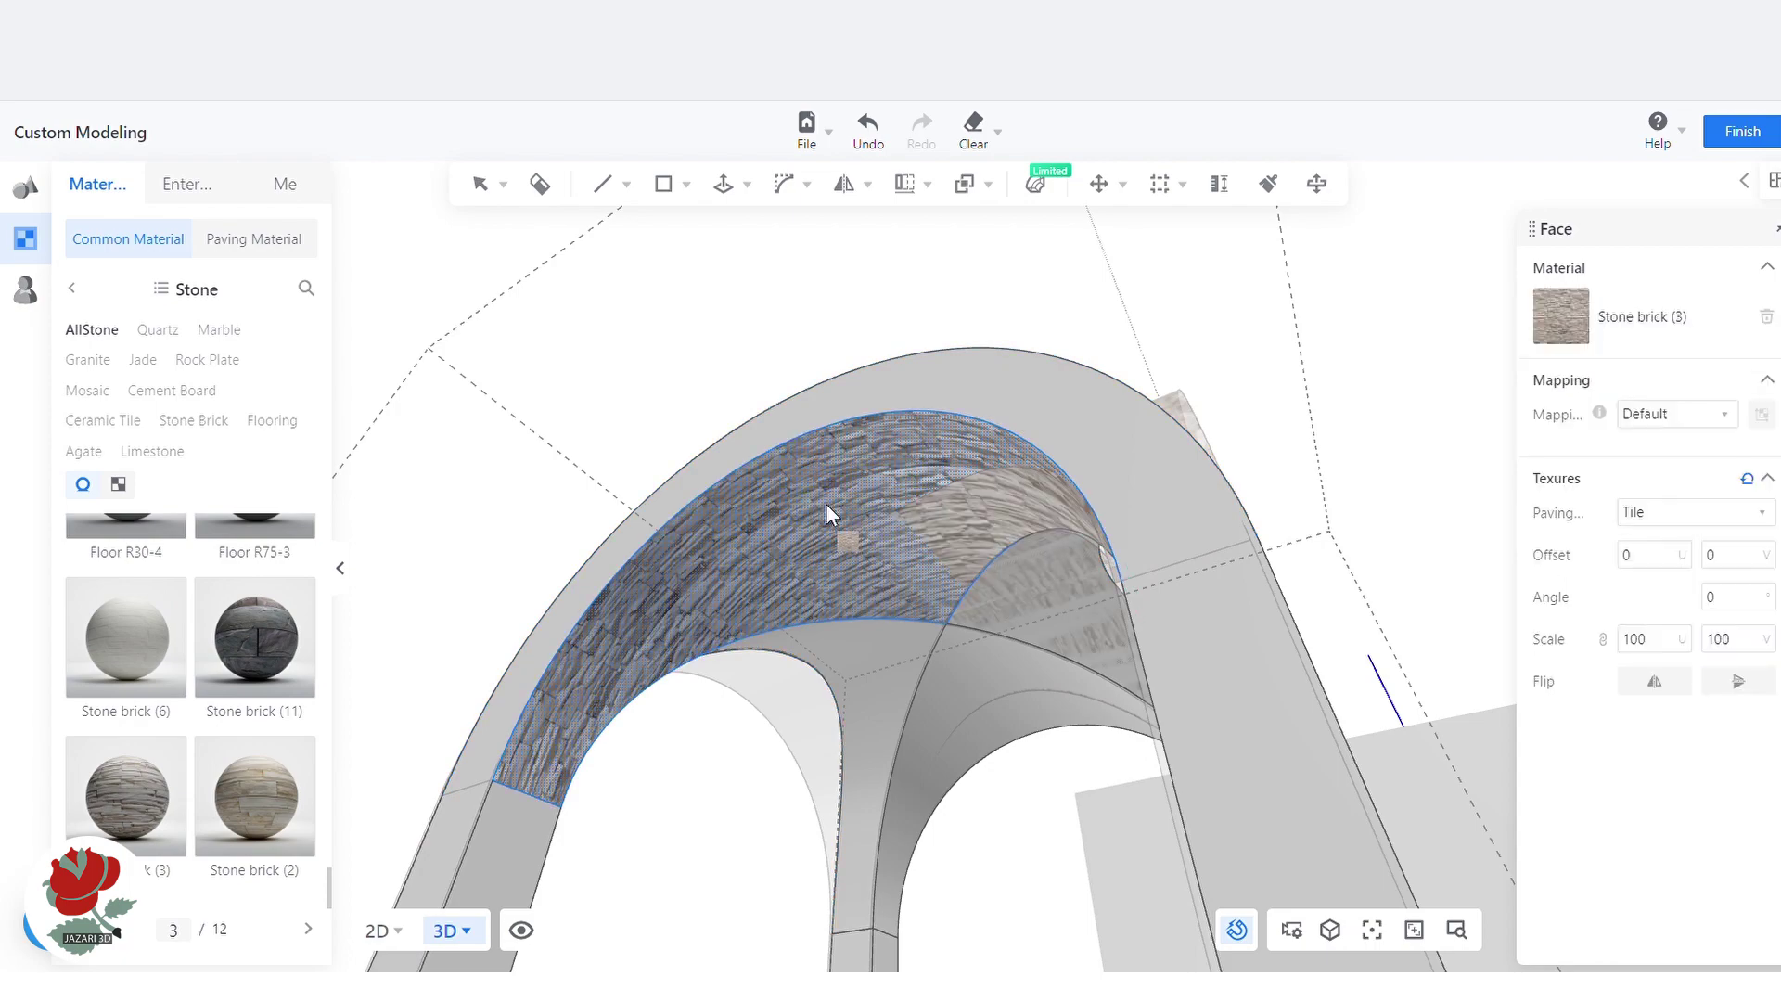
middle_click_drag(888, 576, 889, 813)
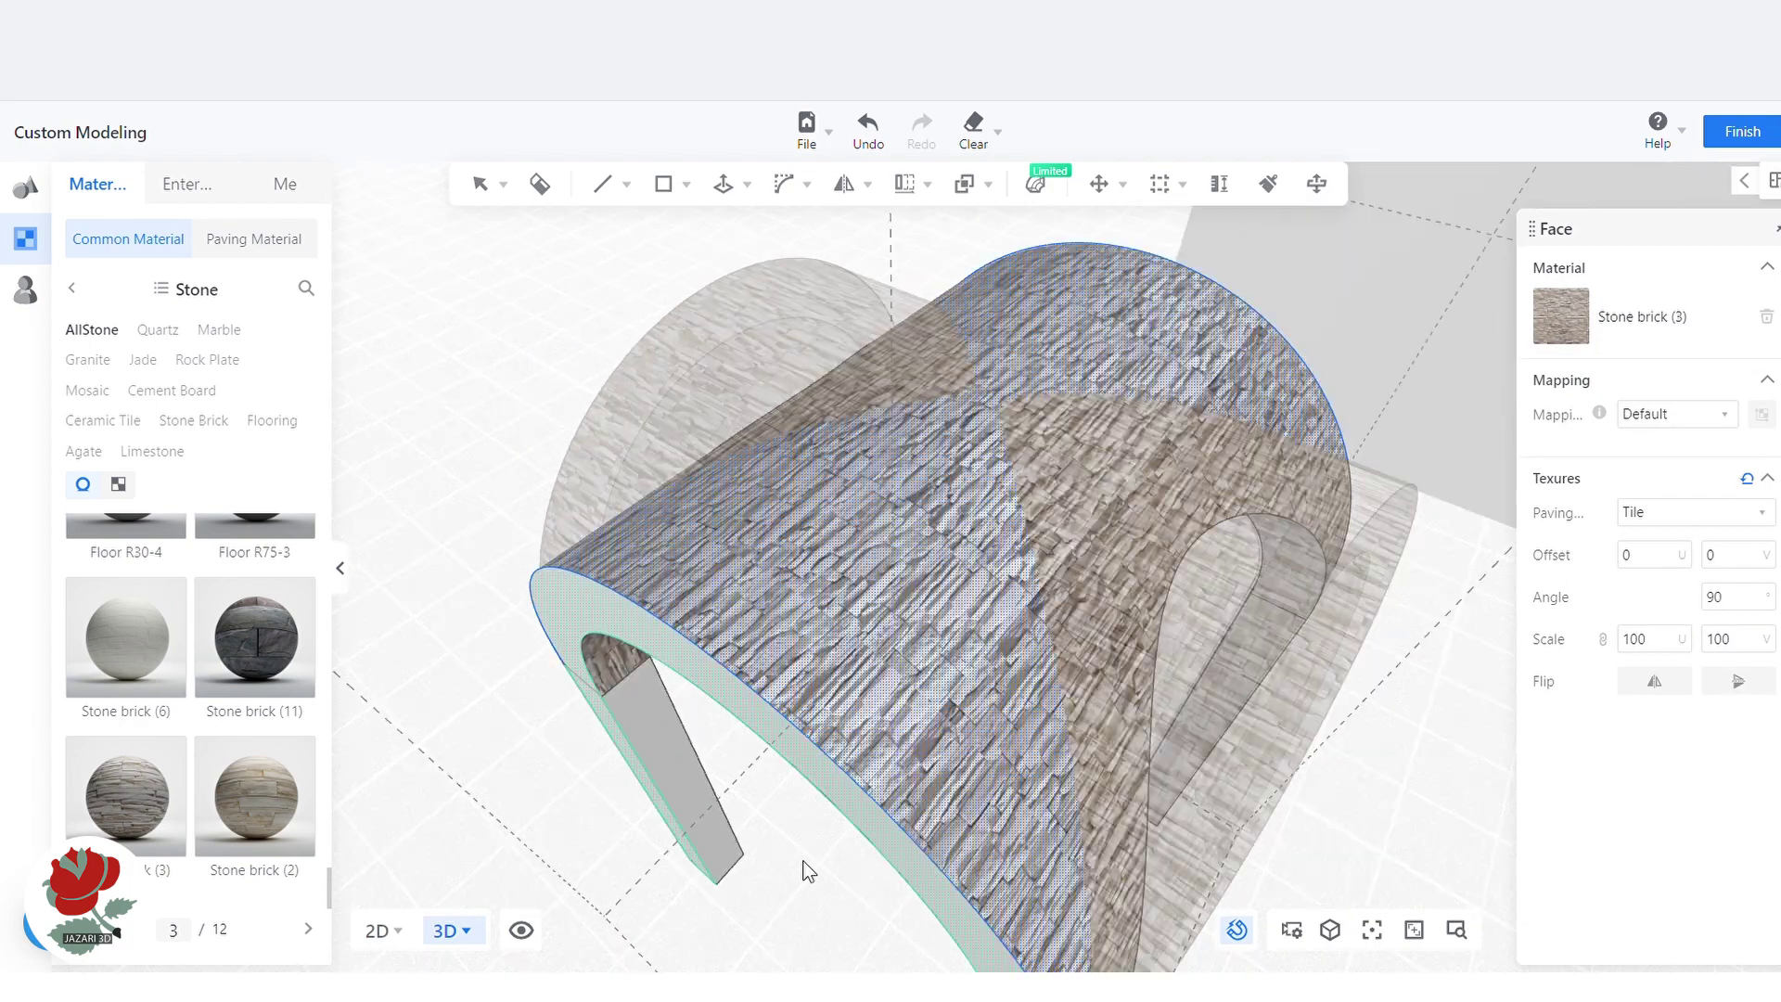
middle_click_drag(804, 869, 806, 657)
left_click(803, 660)
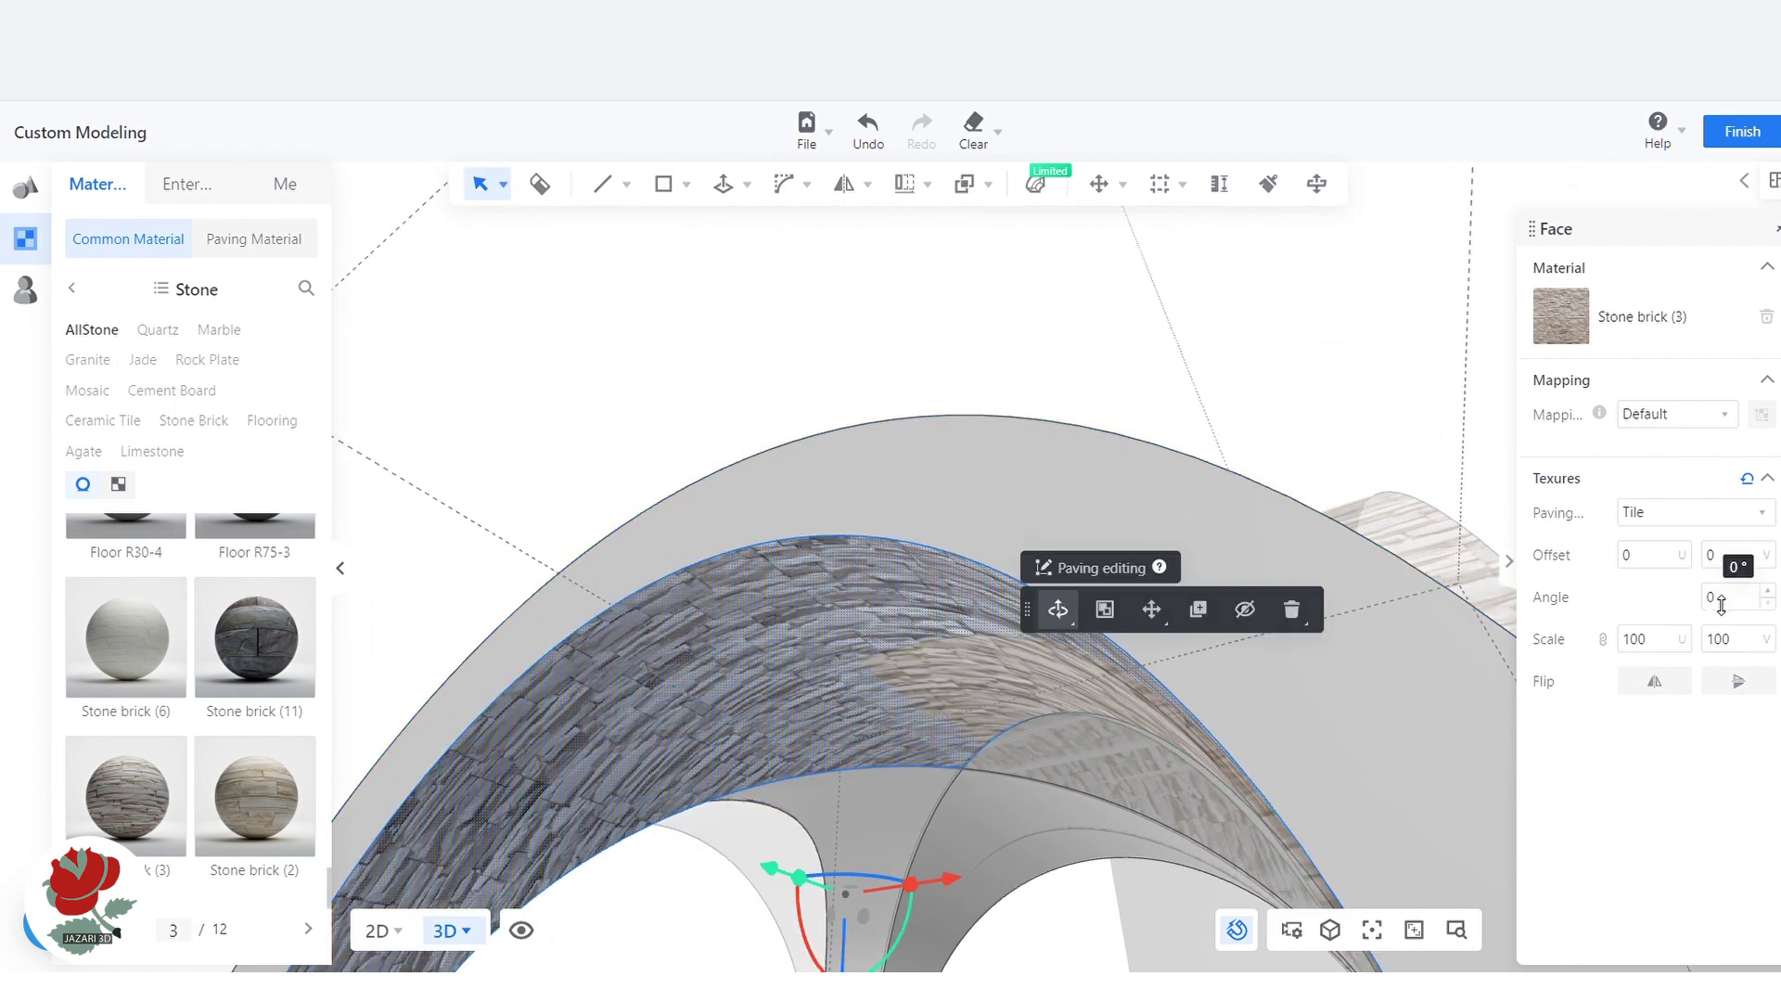
type("90")
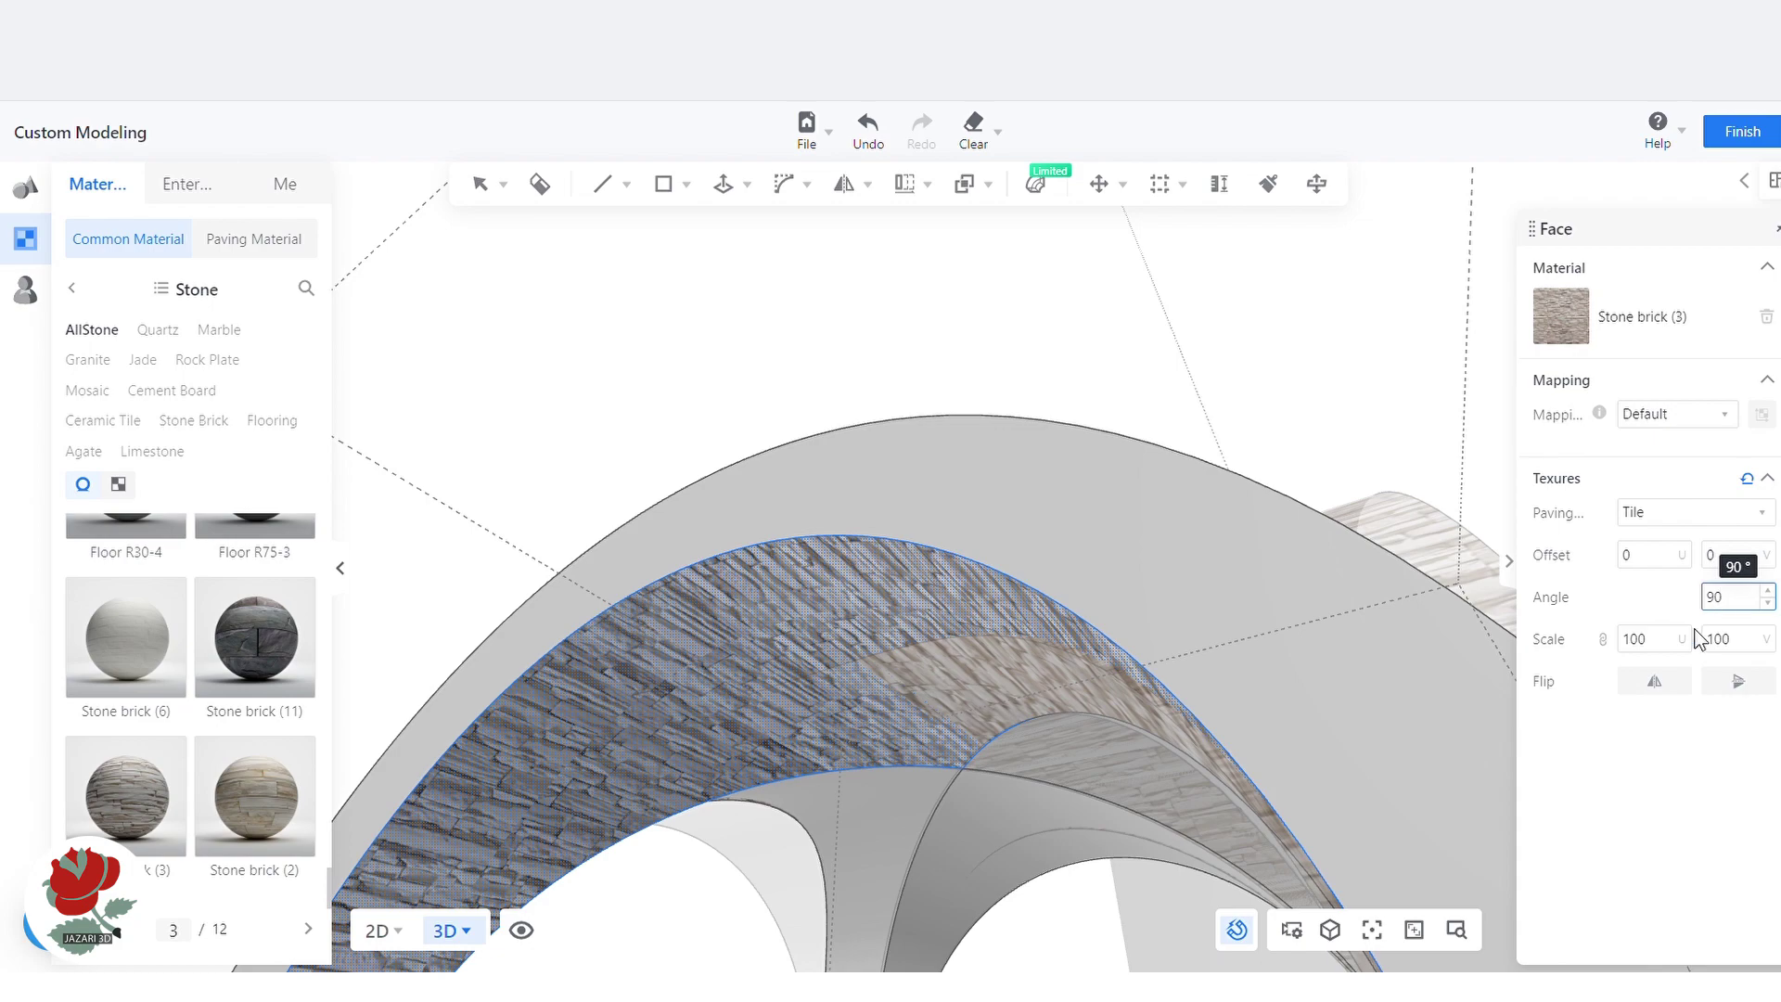
Copy the brick material from the inner curved face onto the arch's other inner faces and exit group editing
middle_click_drag(1089, 861, 1074, 727)
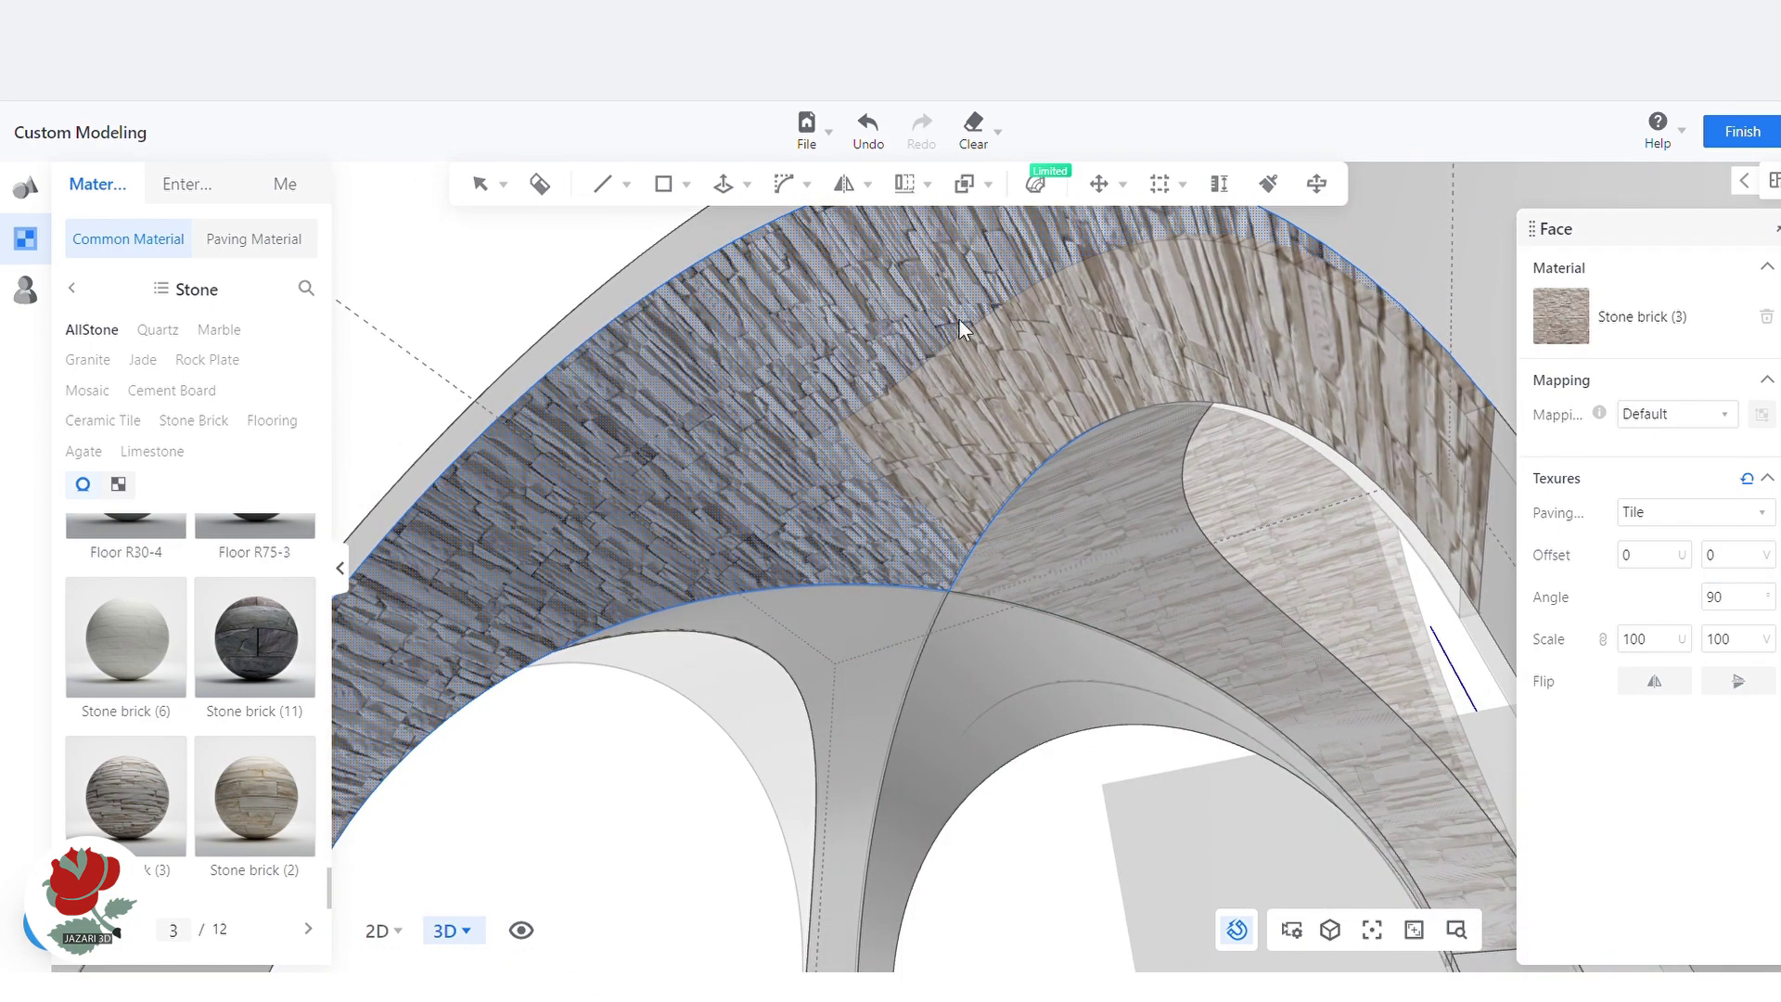
left_click(1270, 185)
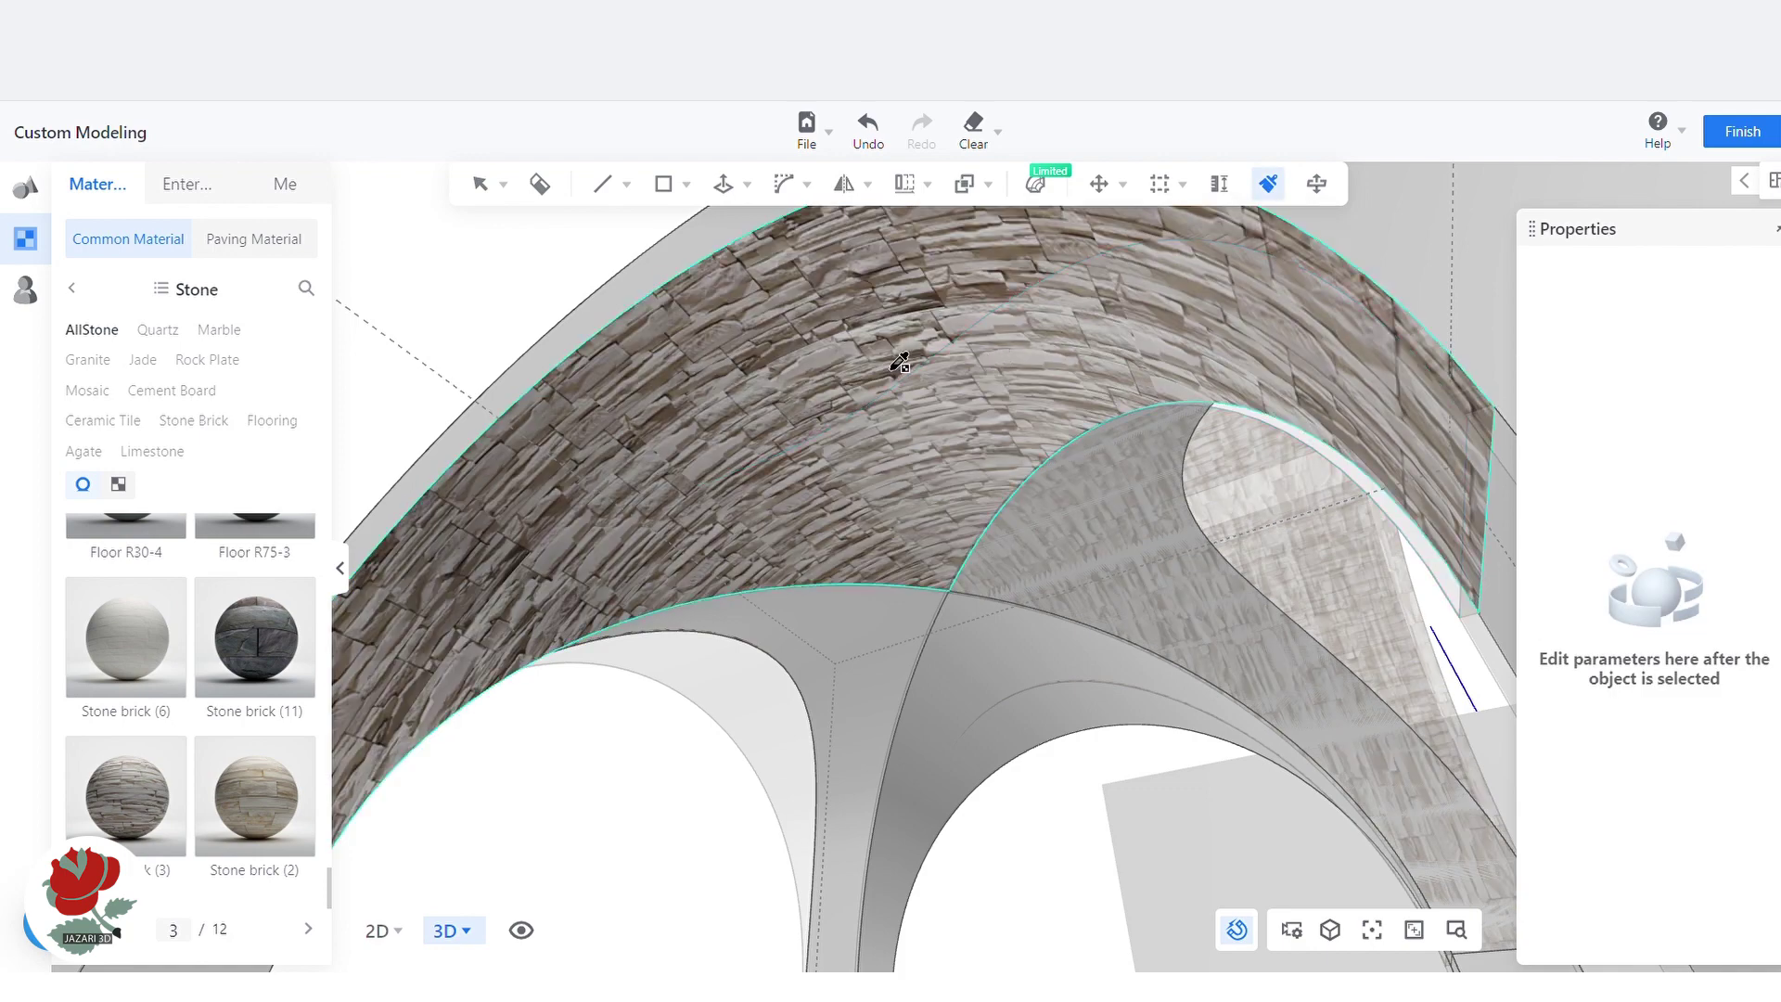
left_click(1022, 640)
left_click(873, 670)
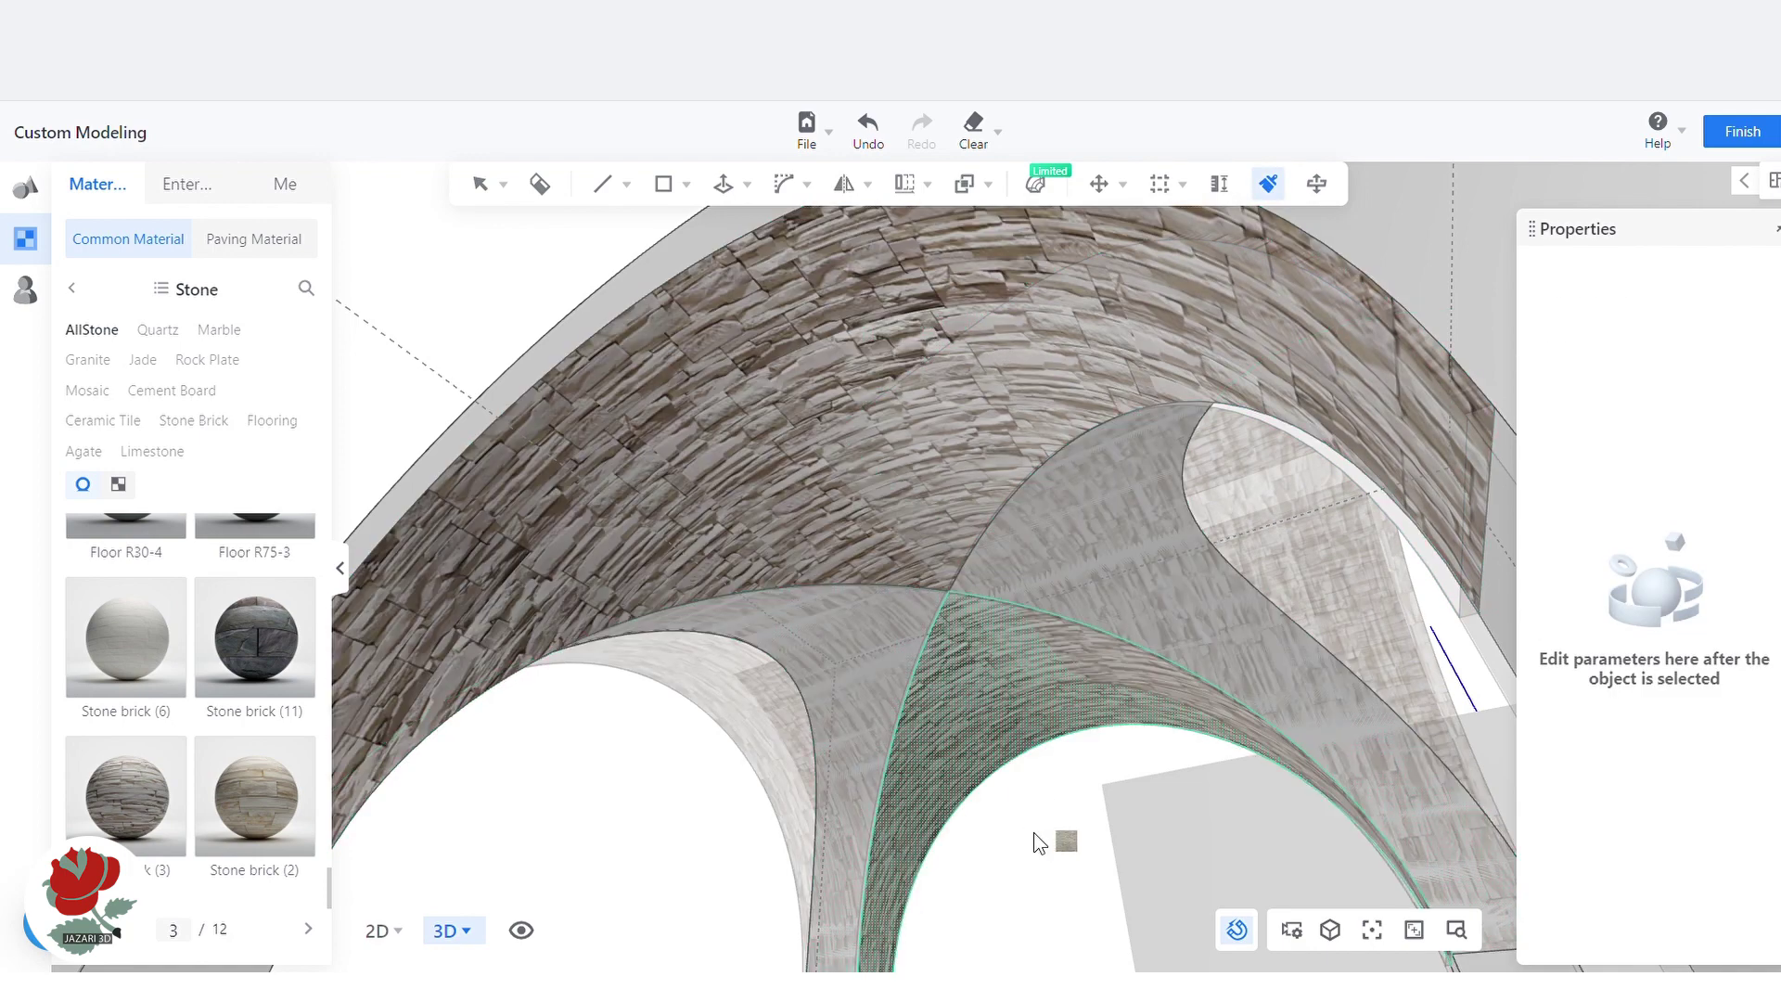
key("space")
middle_click_drag(871, 739, 581, 537)
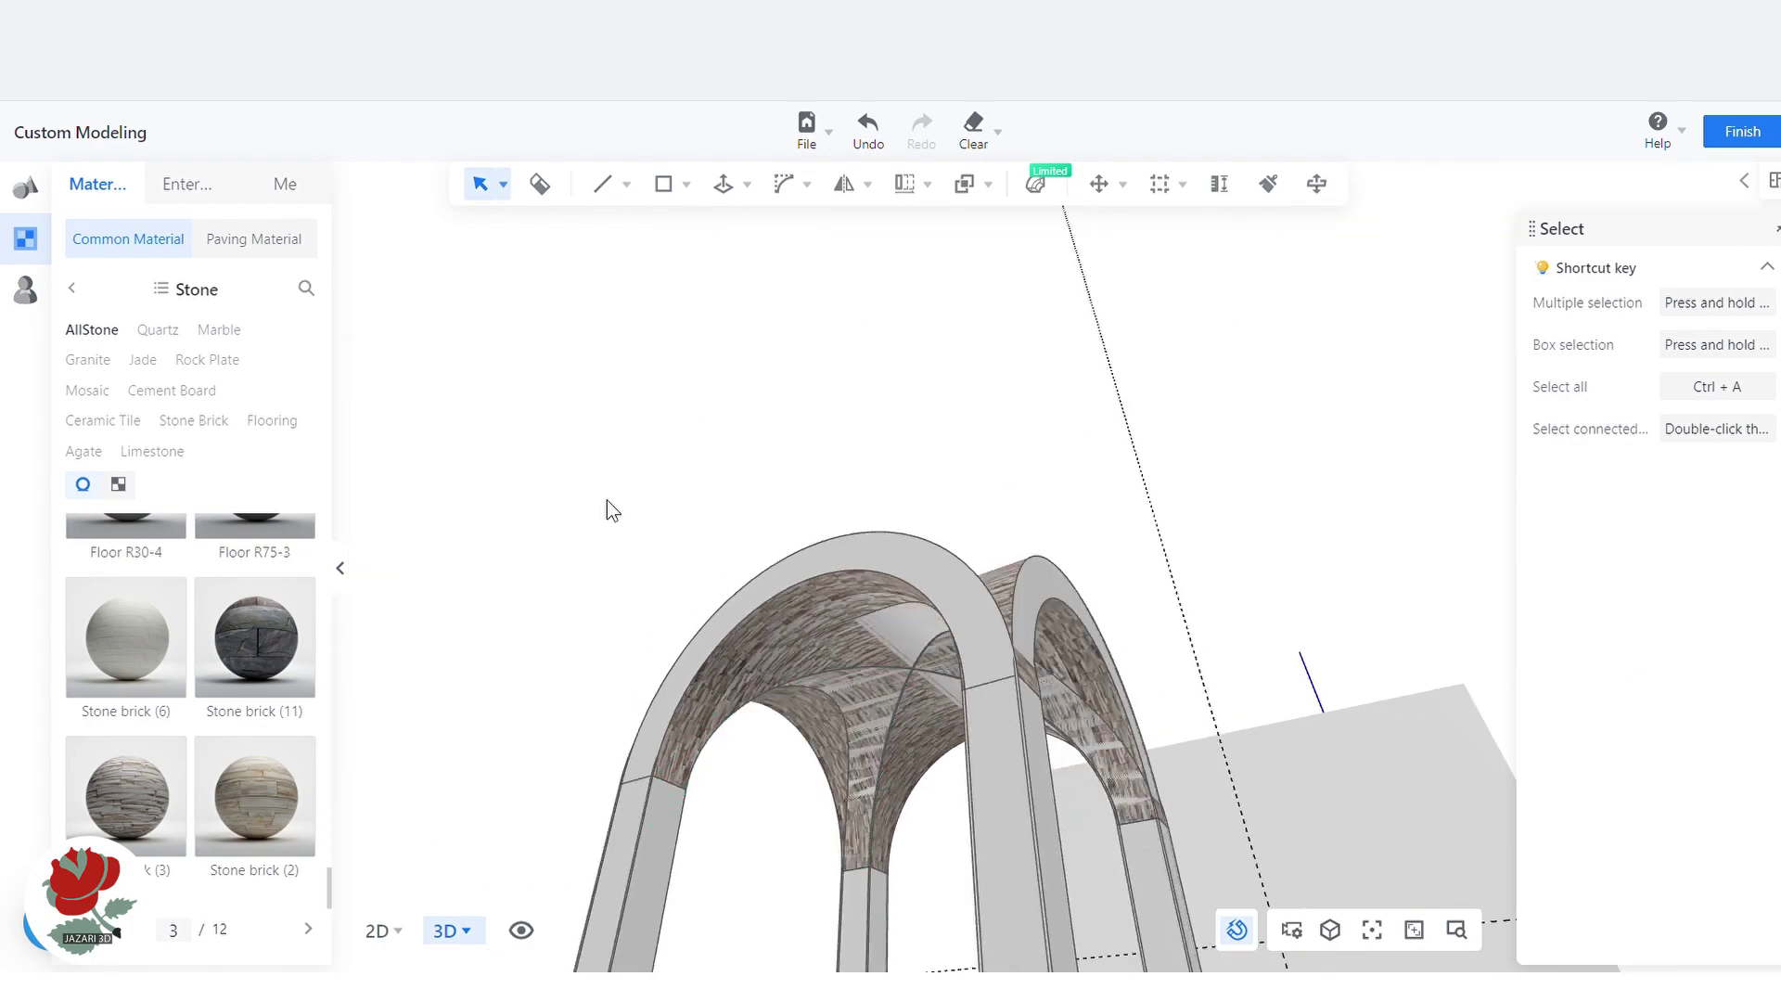
Open the arch group for editing and set the texture angle of its large inner curved face to 90
scroll(910, 713, "up", 5)
scroll(910, 712, "down", 2)
middle_click_drag(907, 739, 698, 538)
left_click(677, 516)
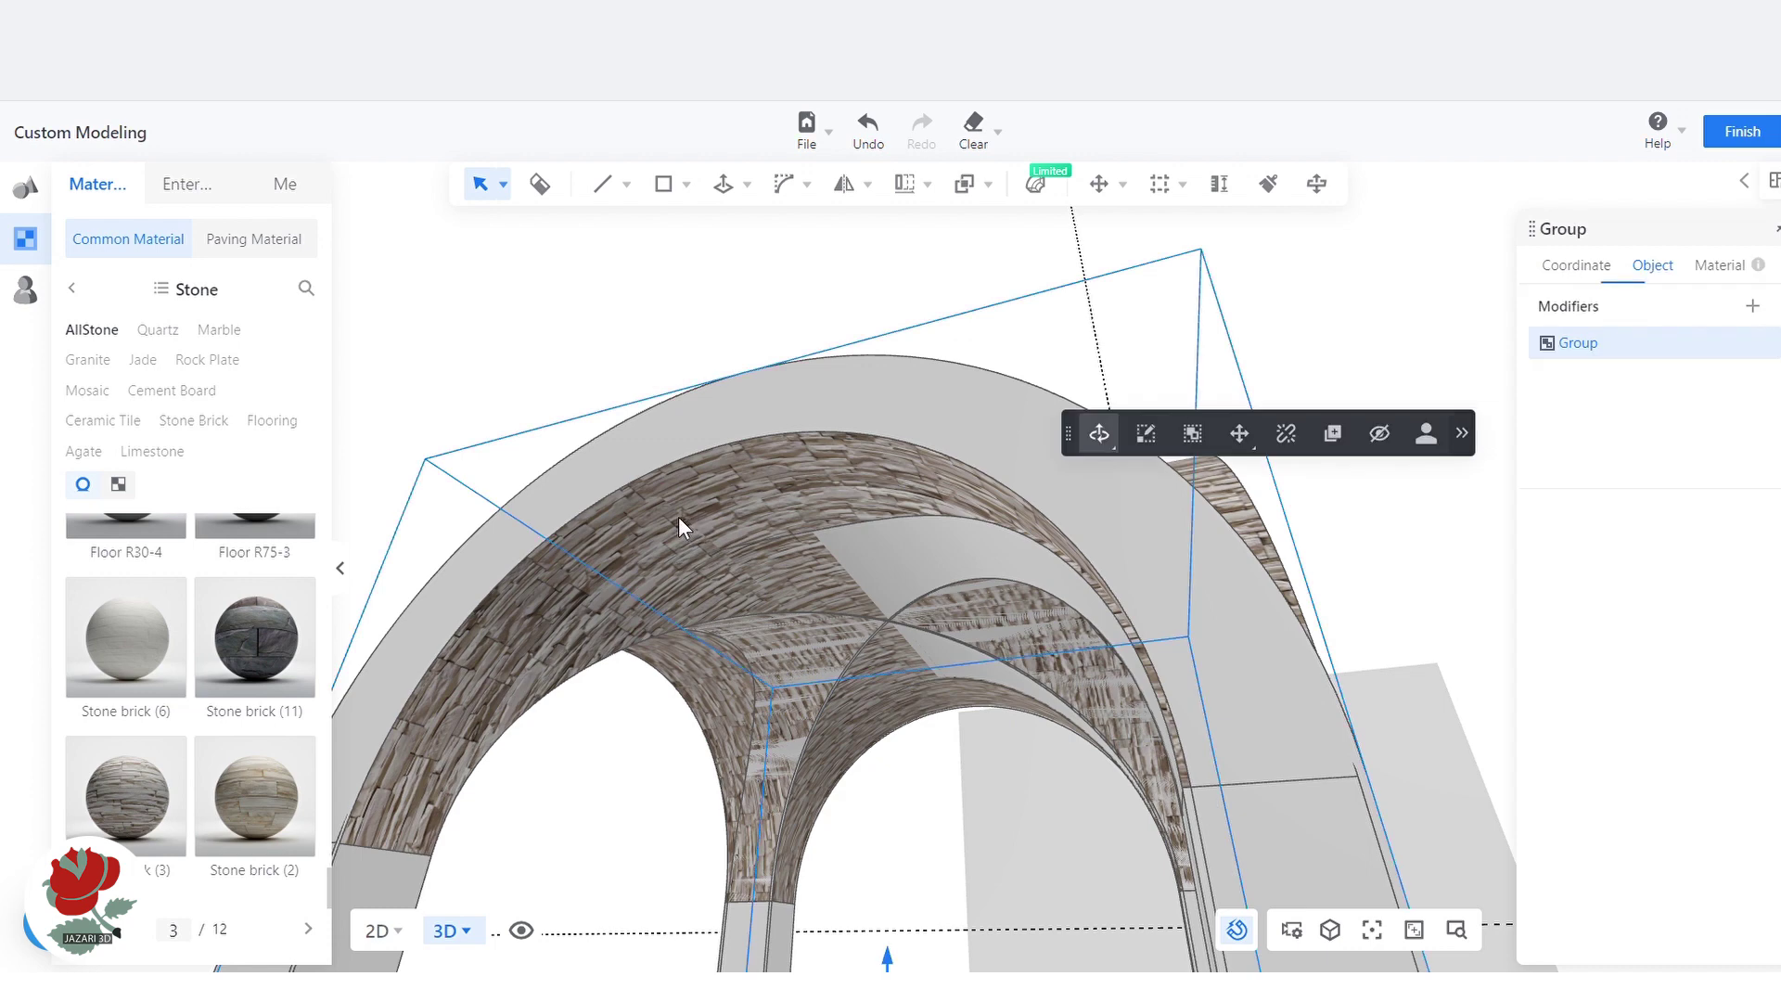
left_click(1146, 437)
left_click(772, 494)
left_click(1724, 594)
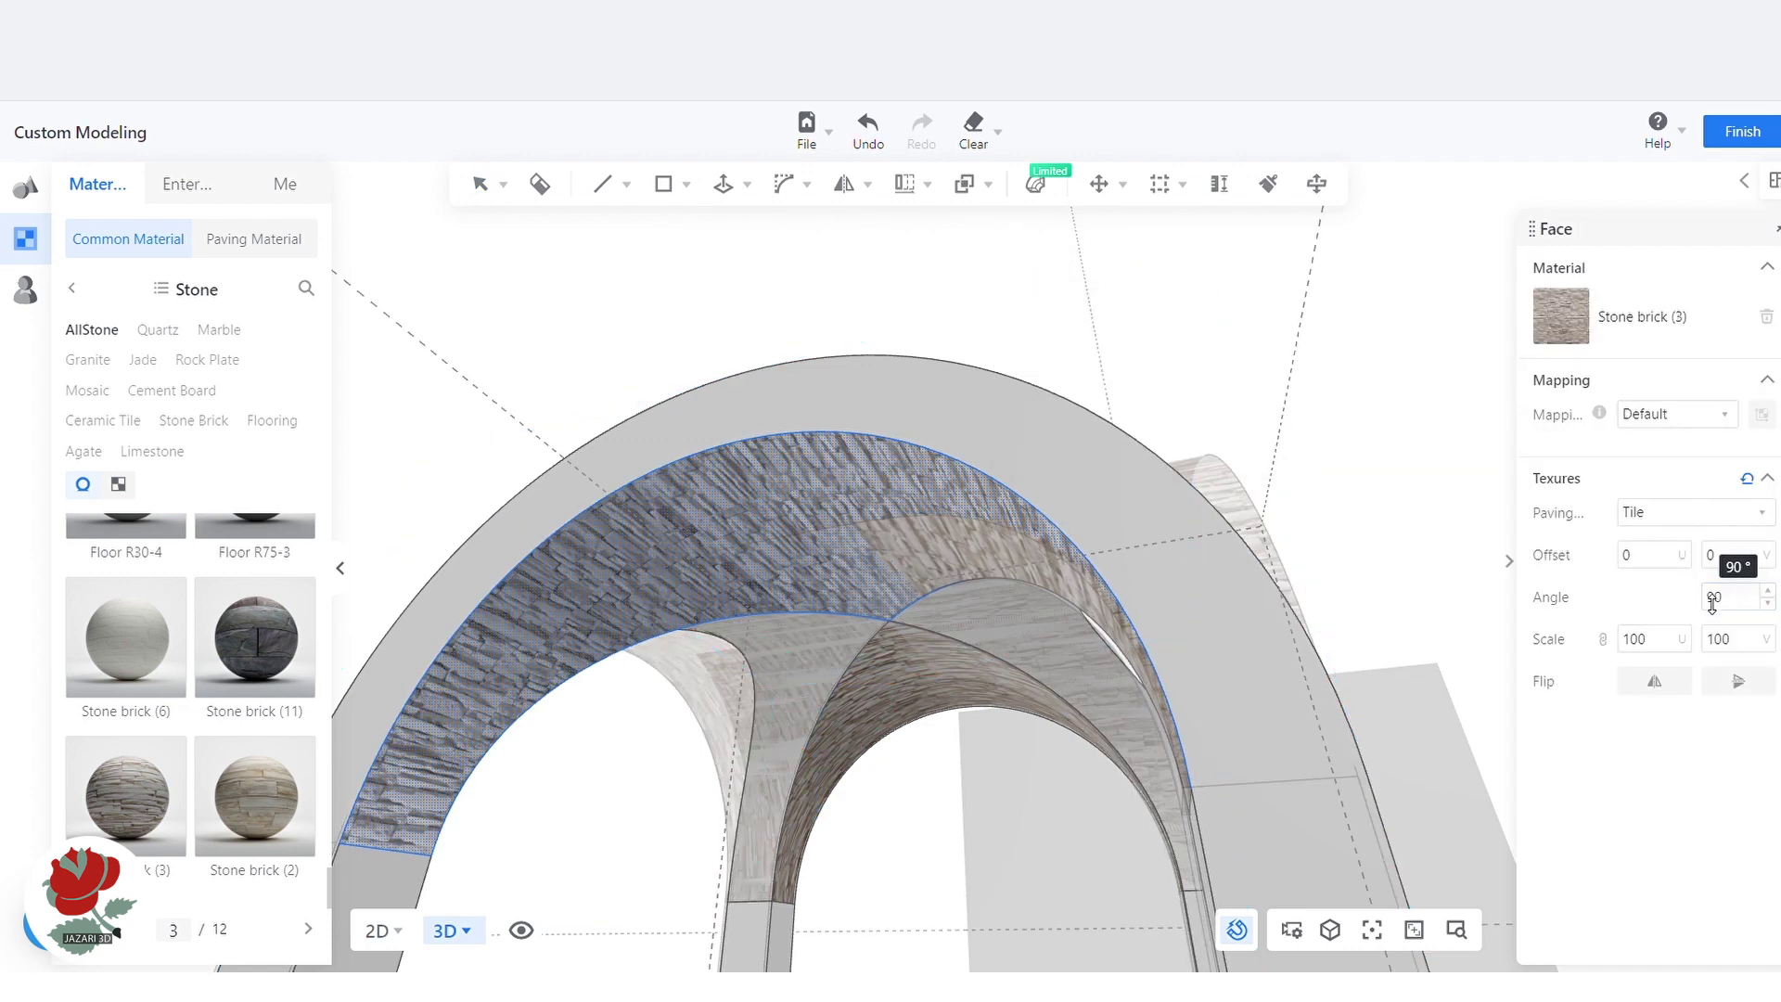
Set the Stone brick (3) texture angle to 90 on the inner curved face across the vault's crossing point
left_click(1407, 500)
middle_click_drag(1407, 498, 1281, 732)
left_click(750, 747)
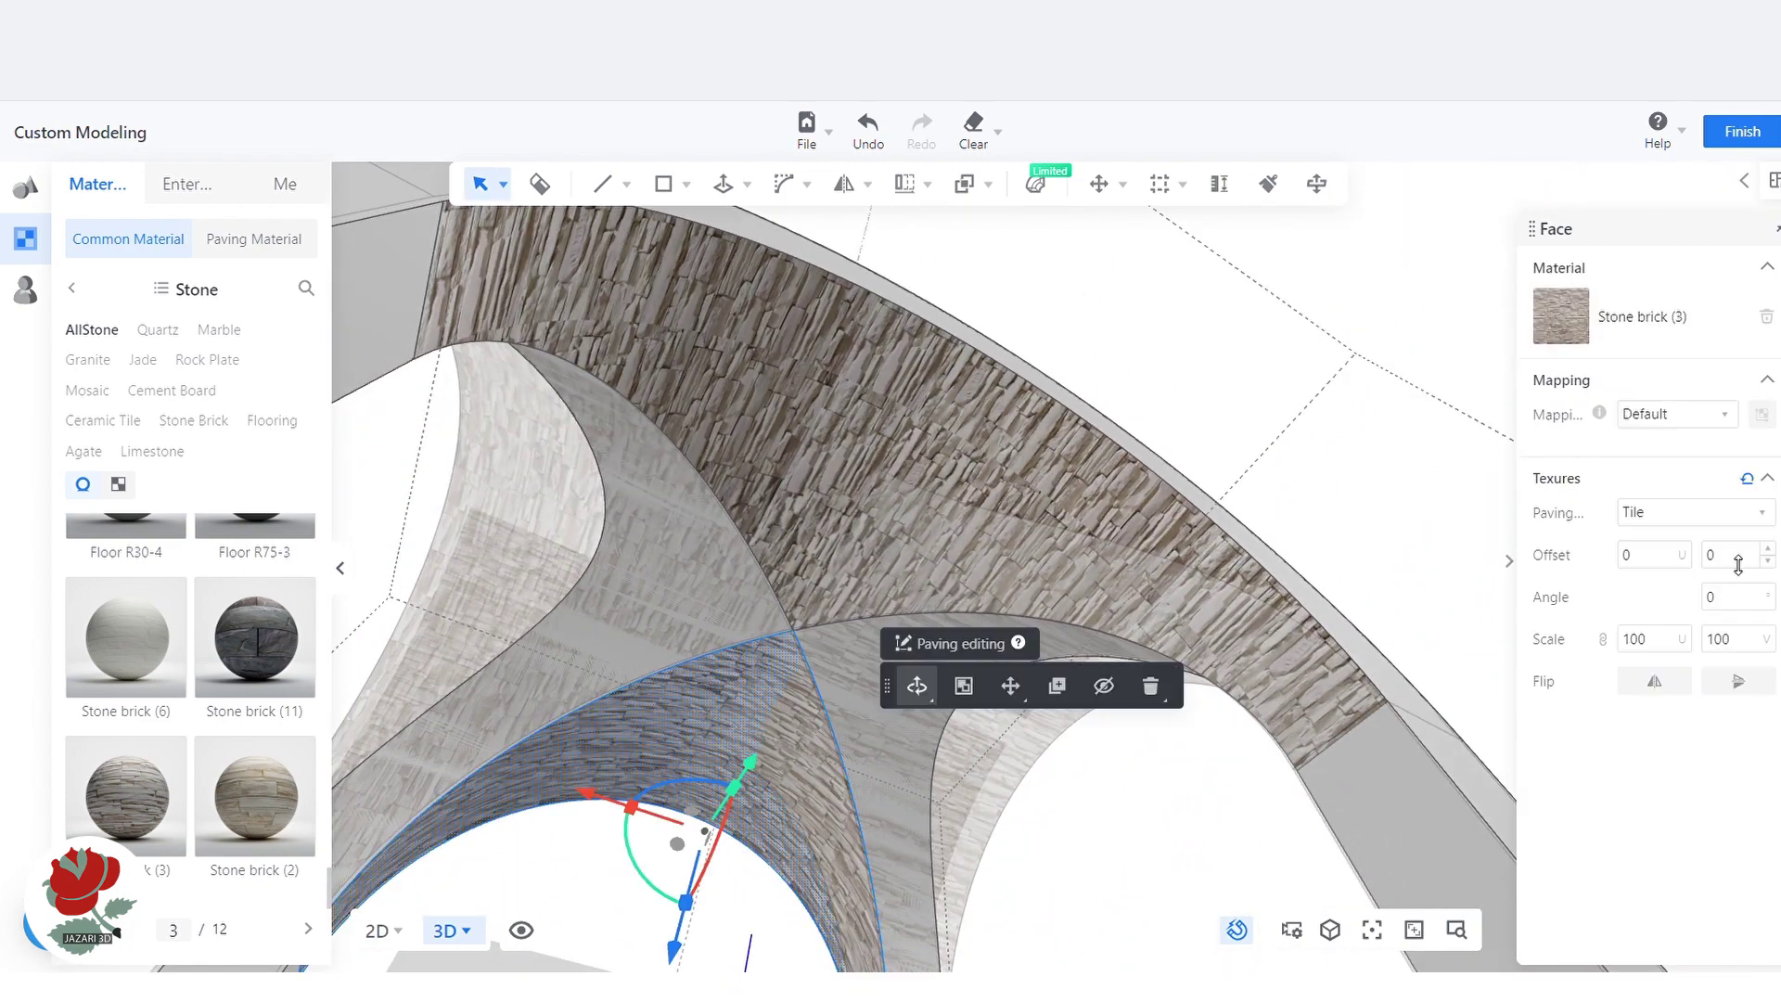
left_click(1722, 601)
type("90")
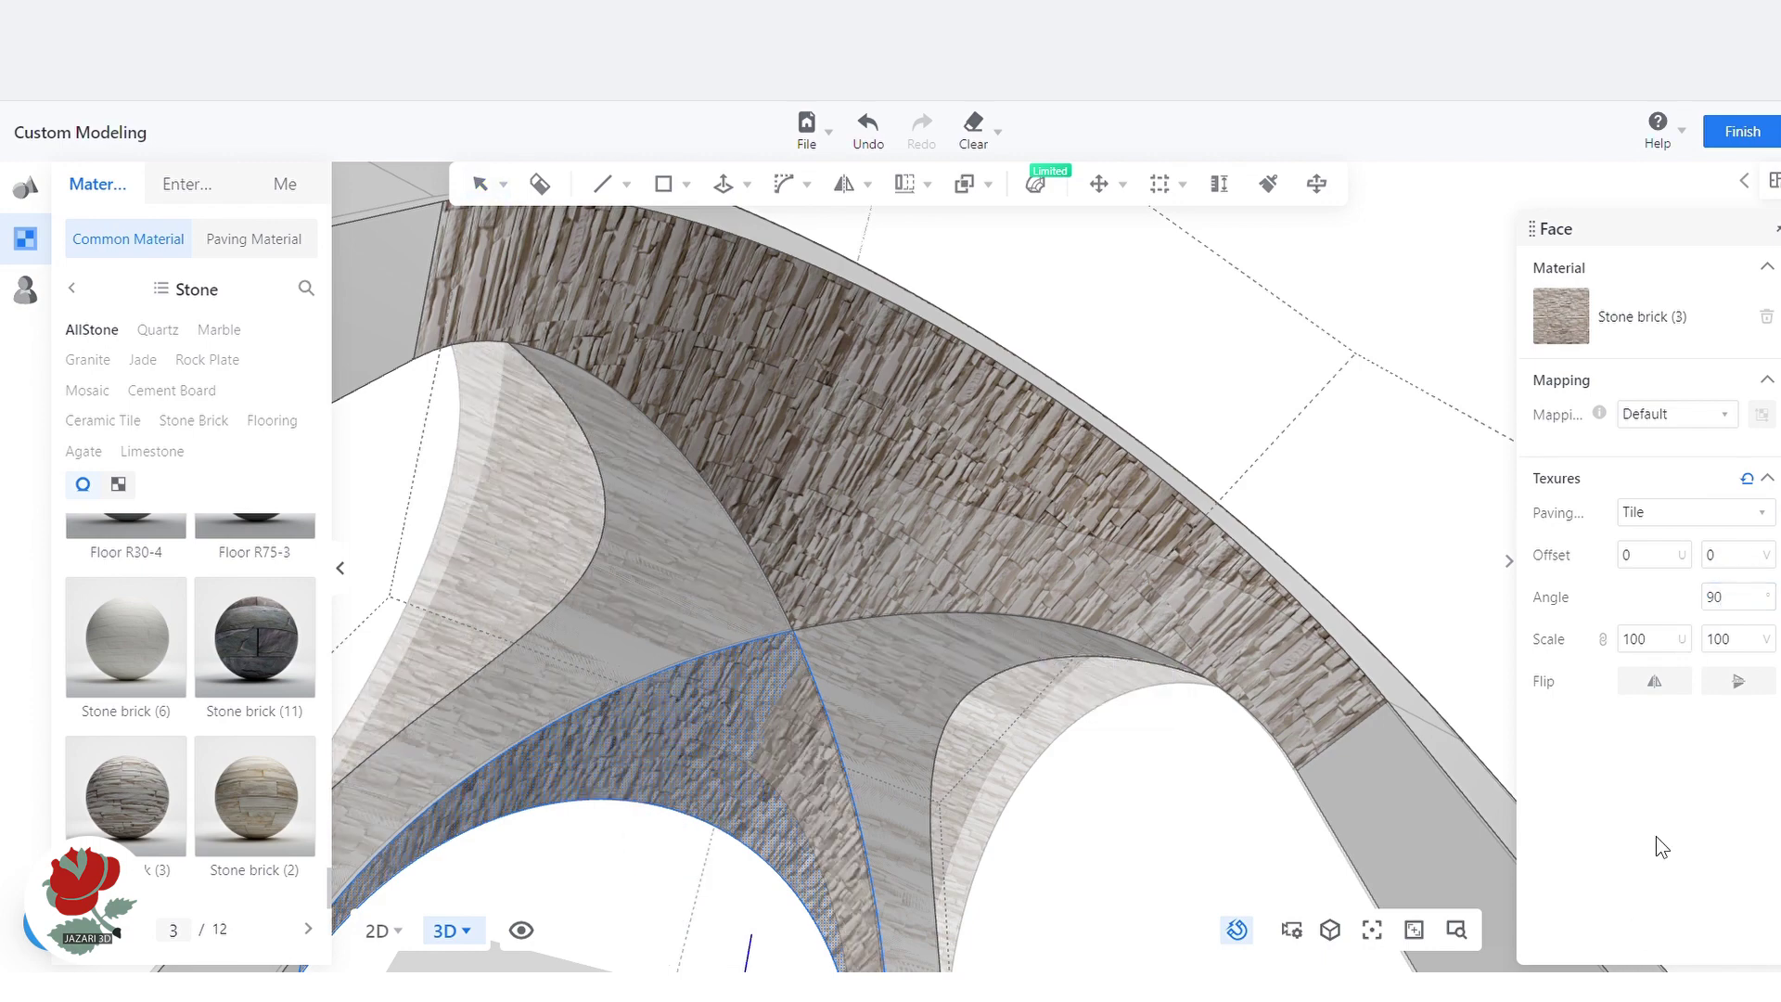
key("Escape")
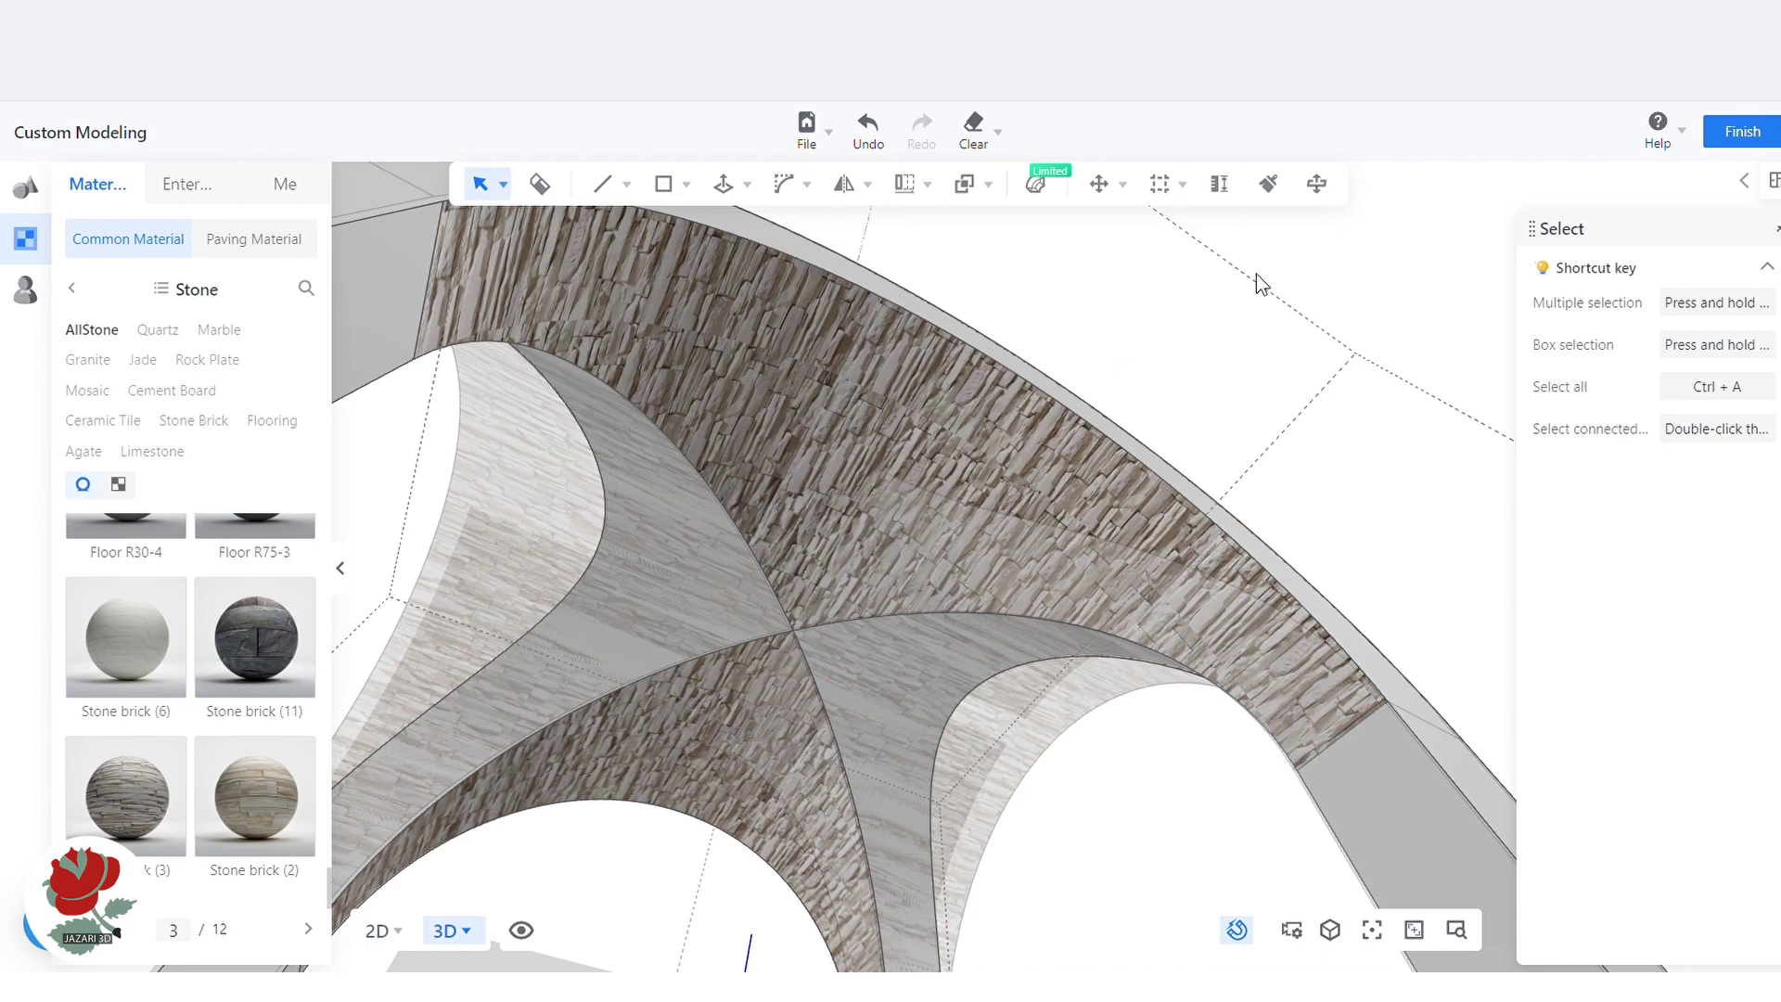
Apply Stone brick (3) to the two remaining inner vault faces on either side of the crossing
left_click(144, 810)
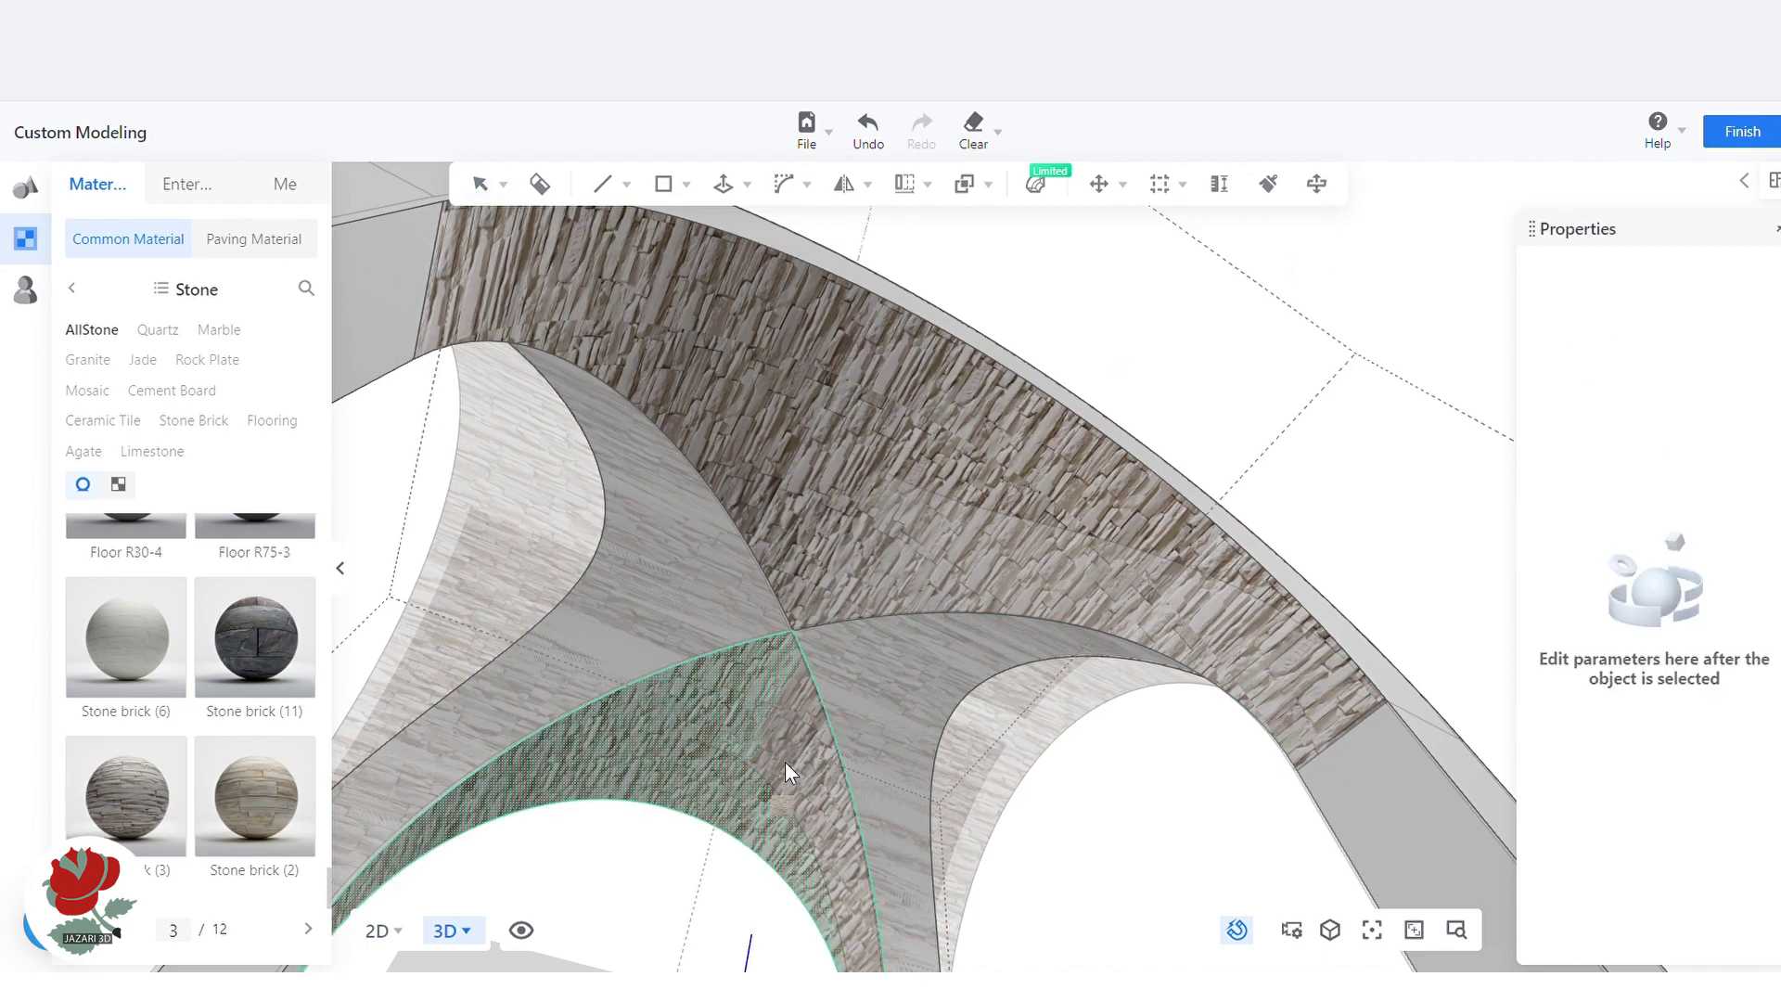
left_click(880, 659)
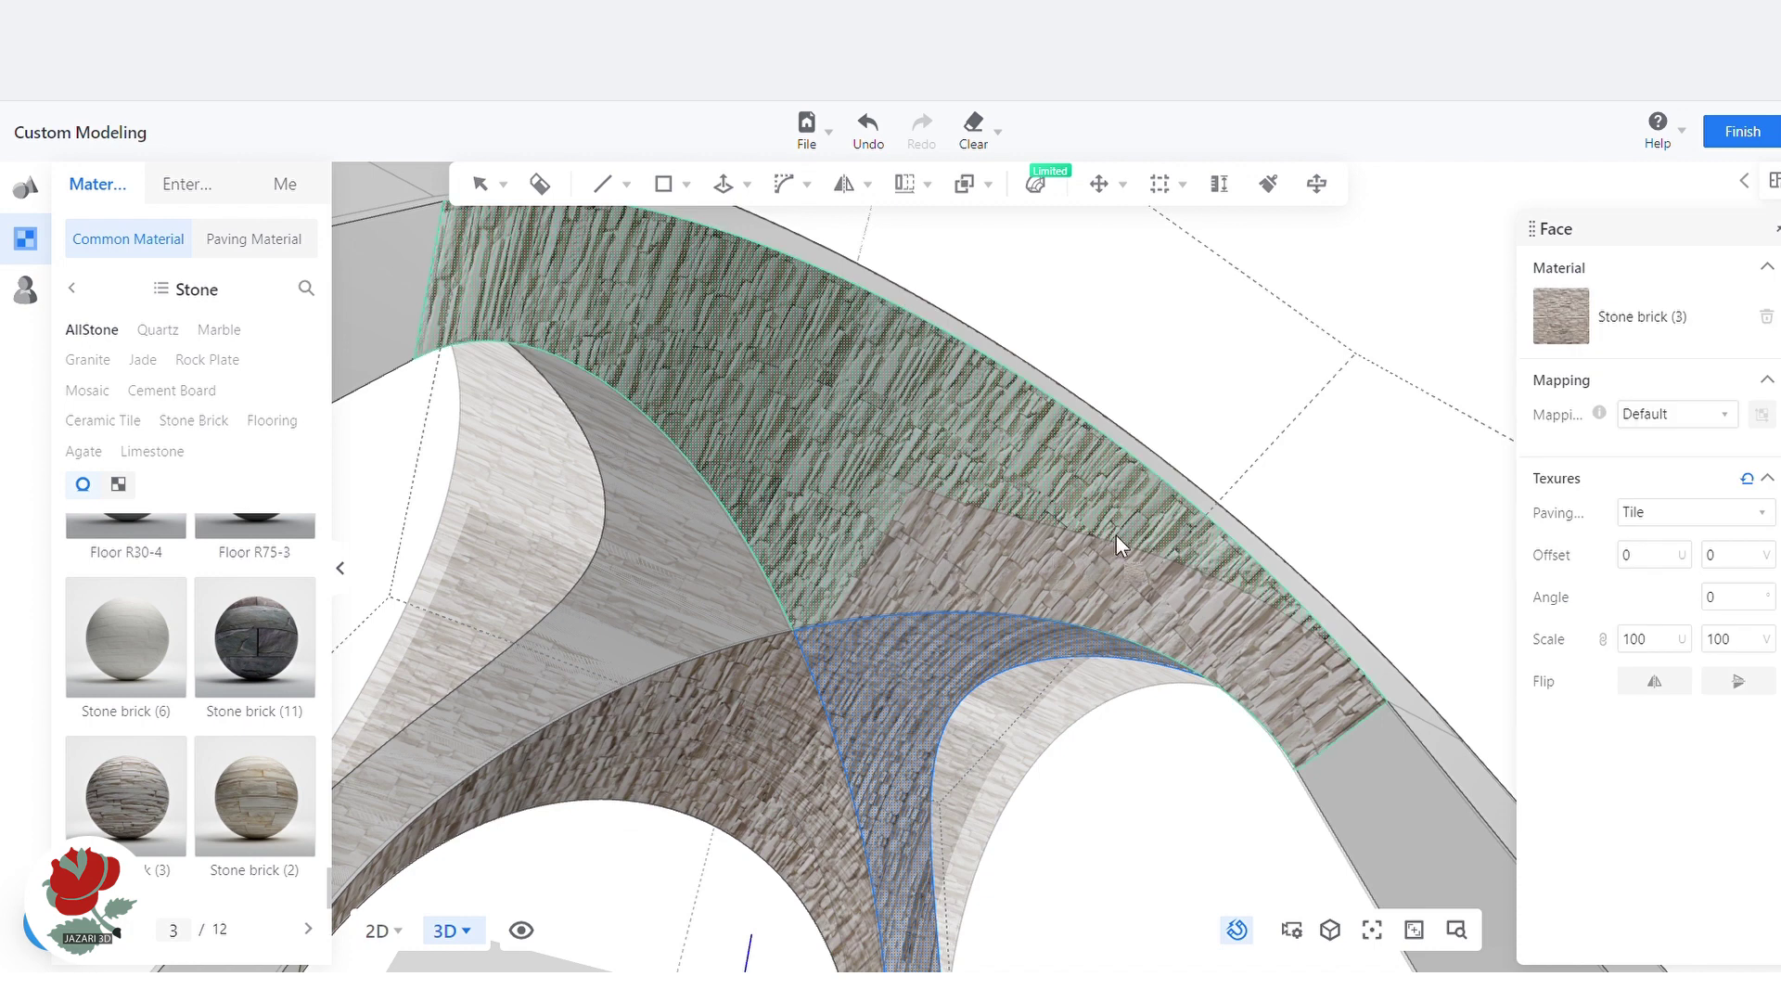
left_click(1280, 649)
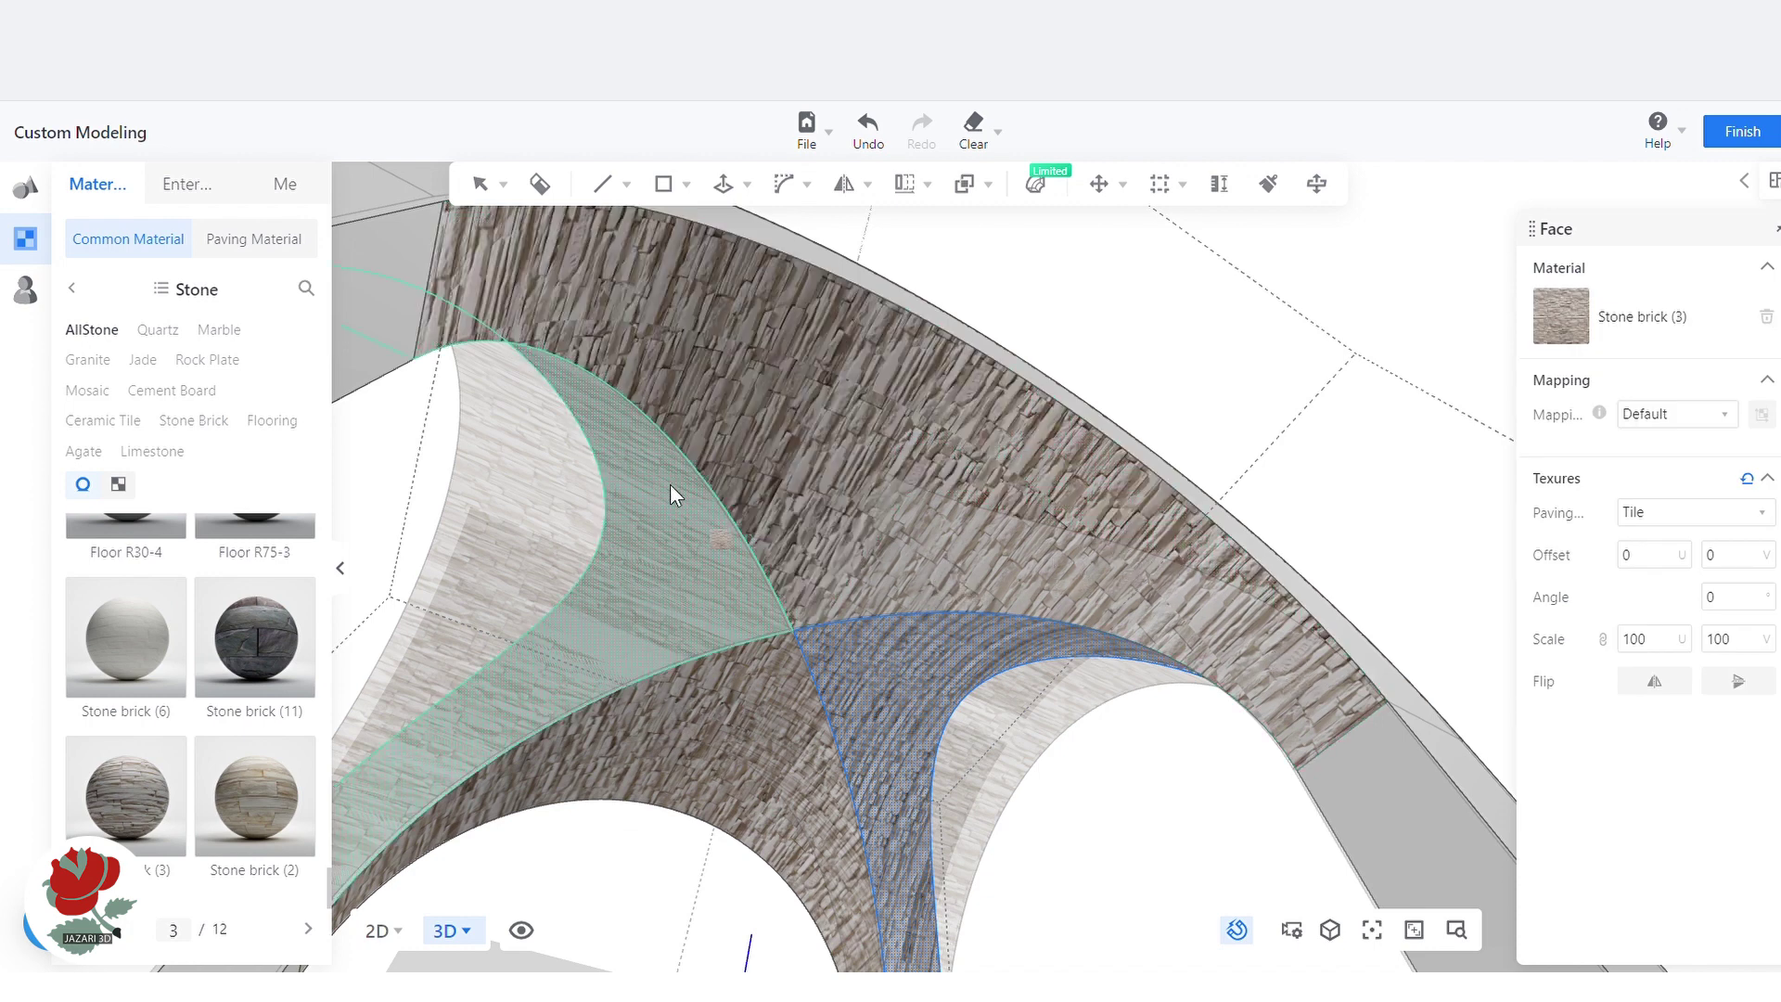
left_click(618, 464)
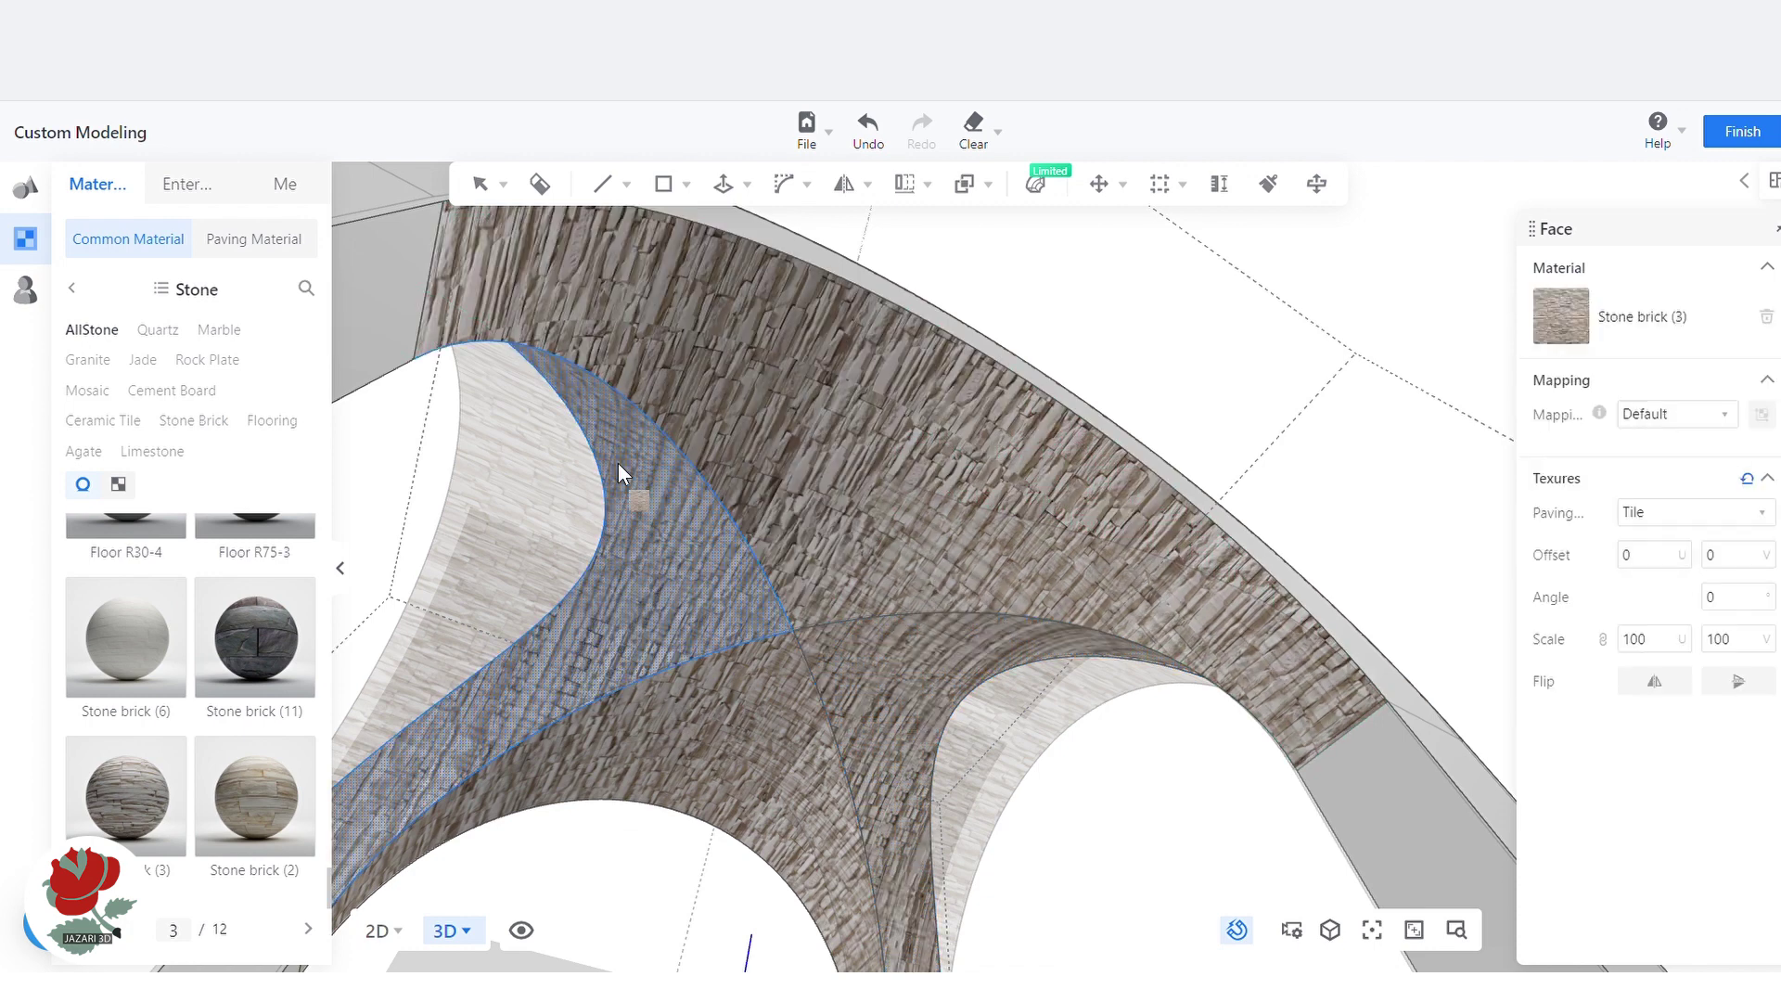
key("space")
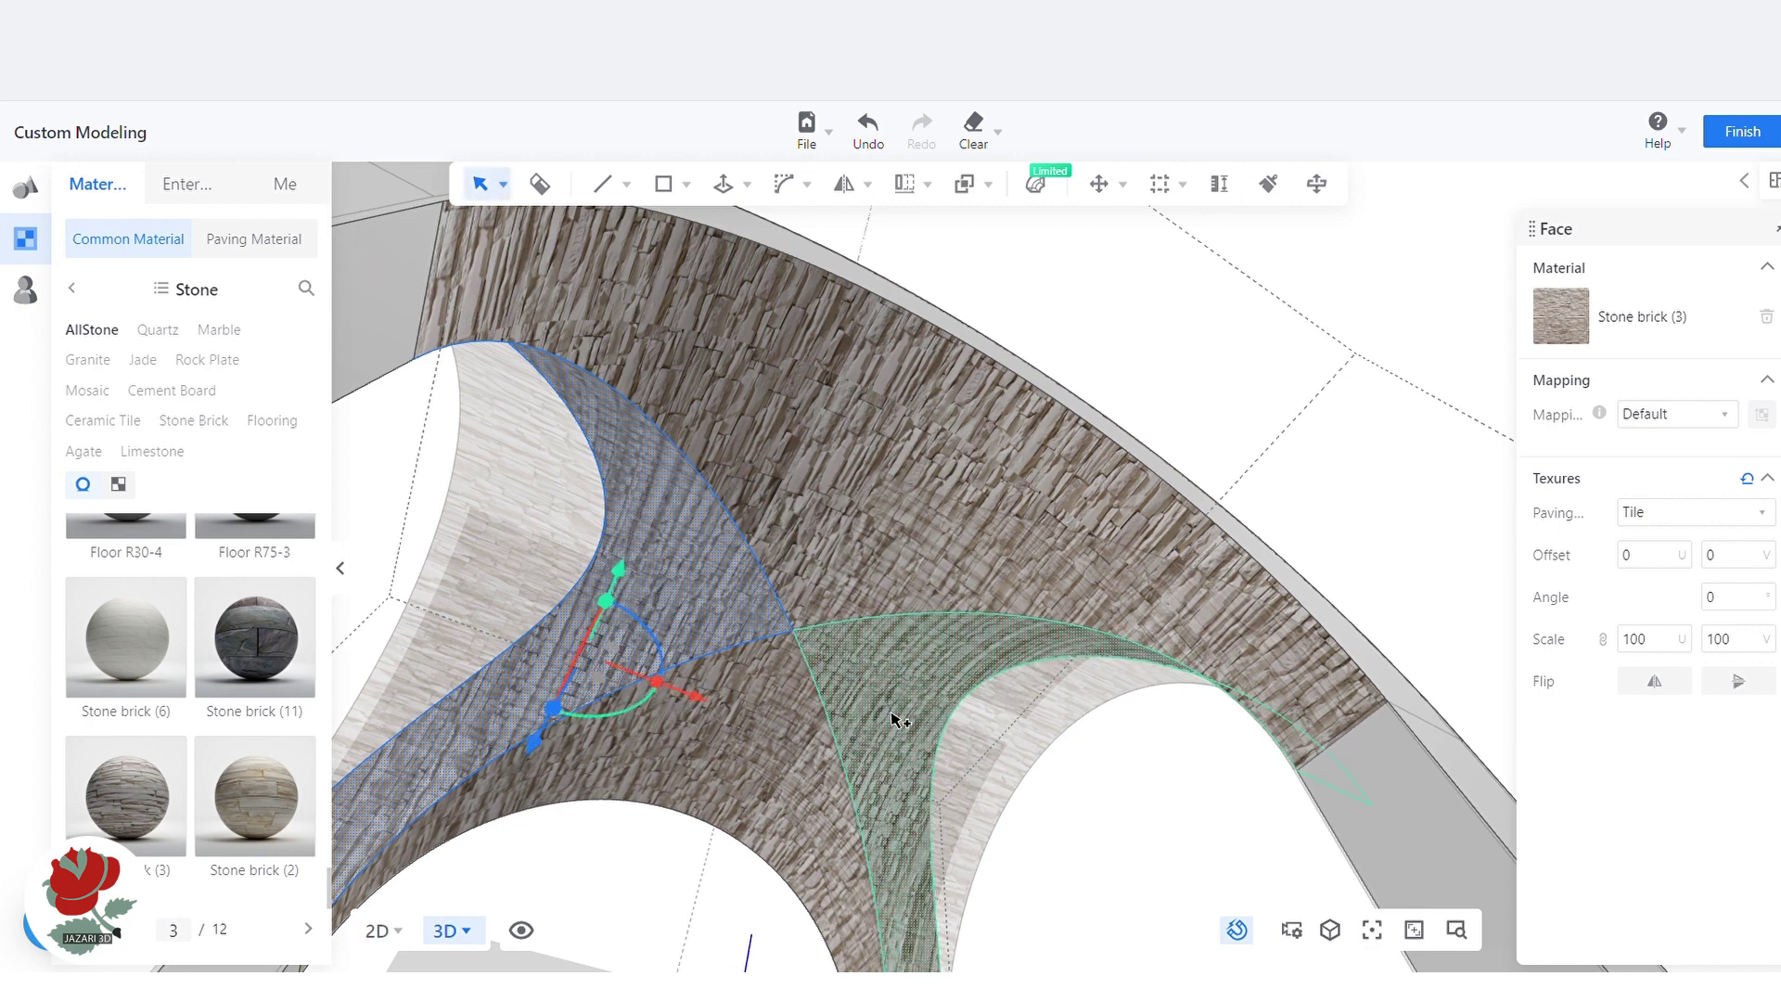
Set the texture angle of both newly covered side vault faces to 90 and exit group editing
left_click(903, 724, "ctrl")
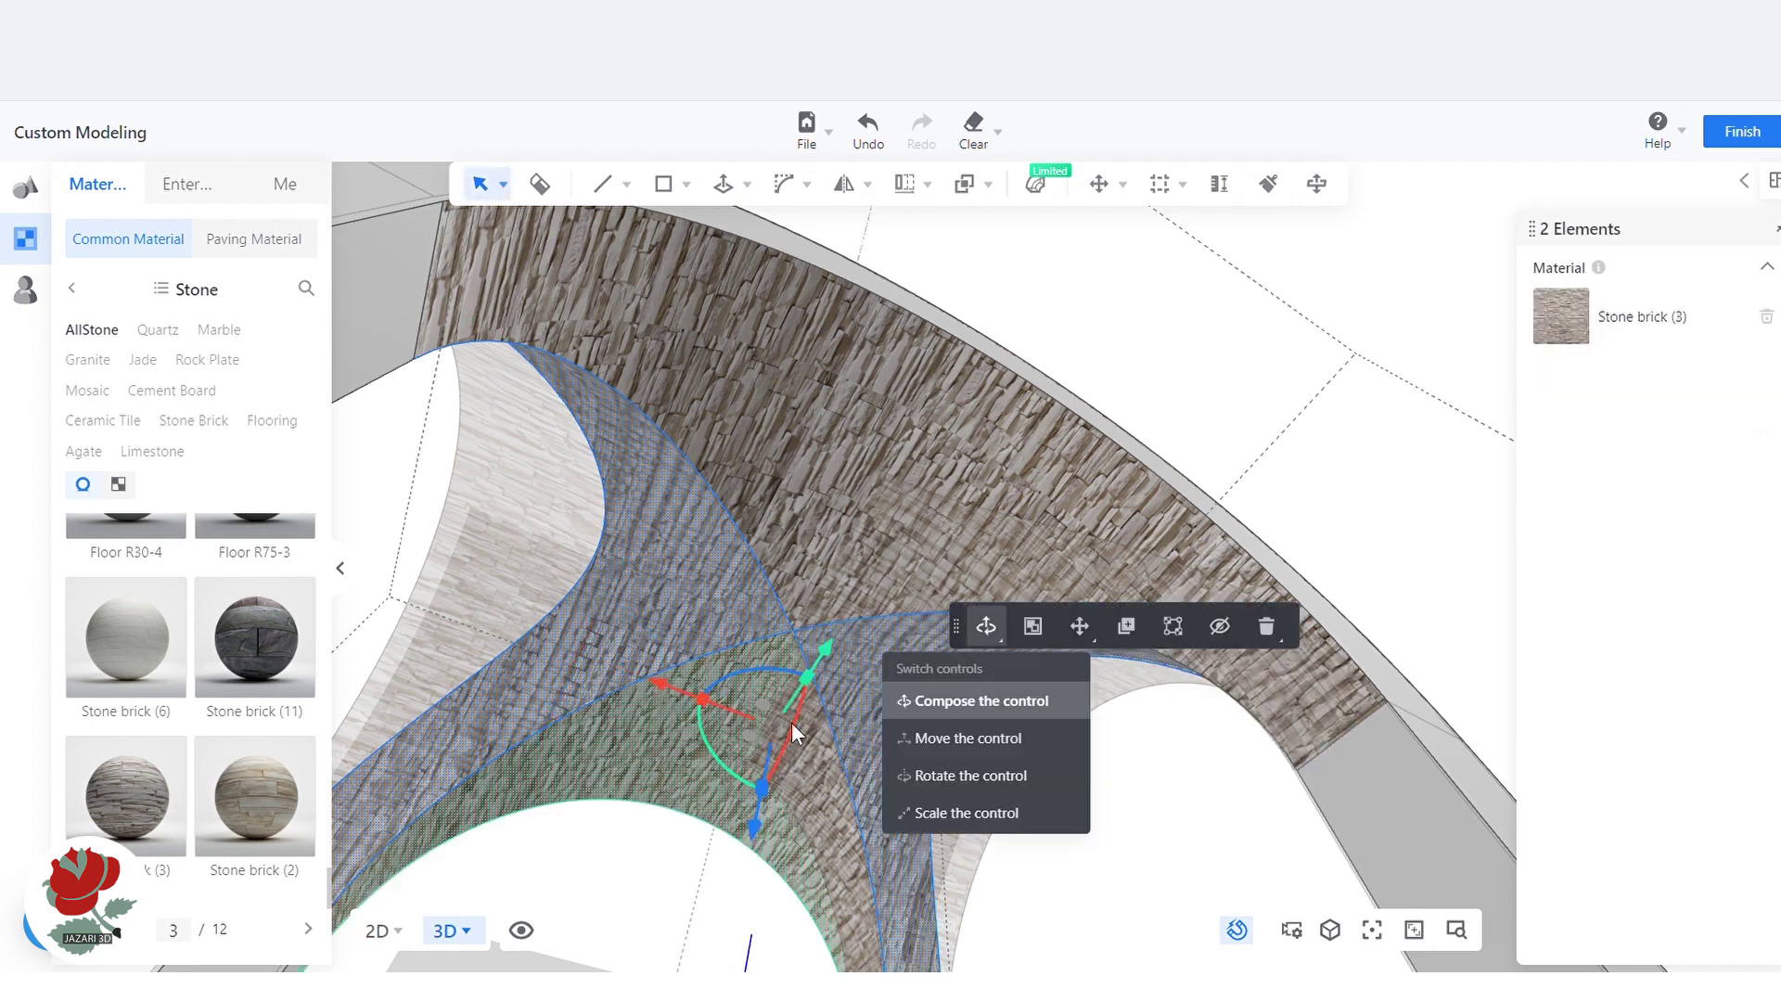
left_click(856, 667)
left_click(1736, 601)
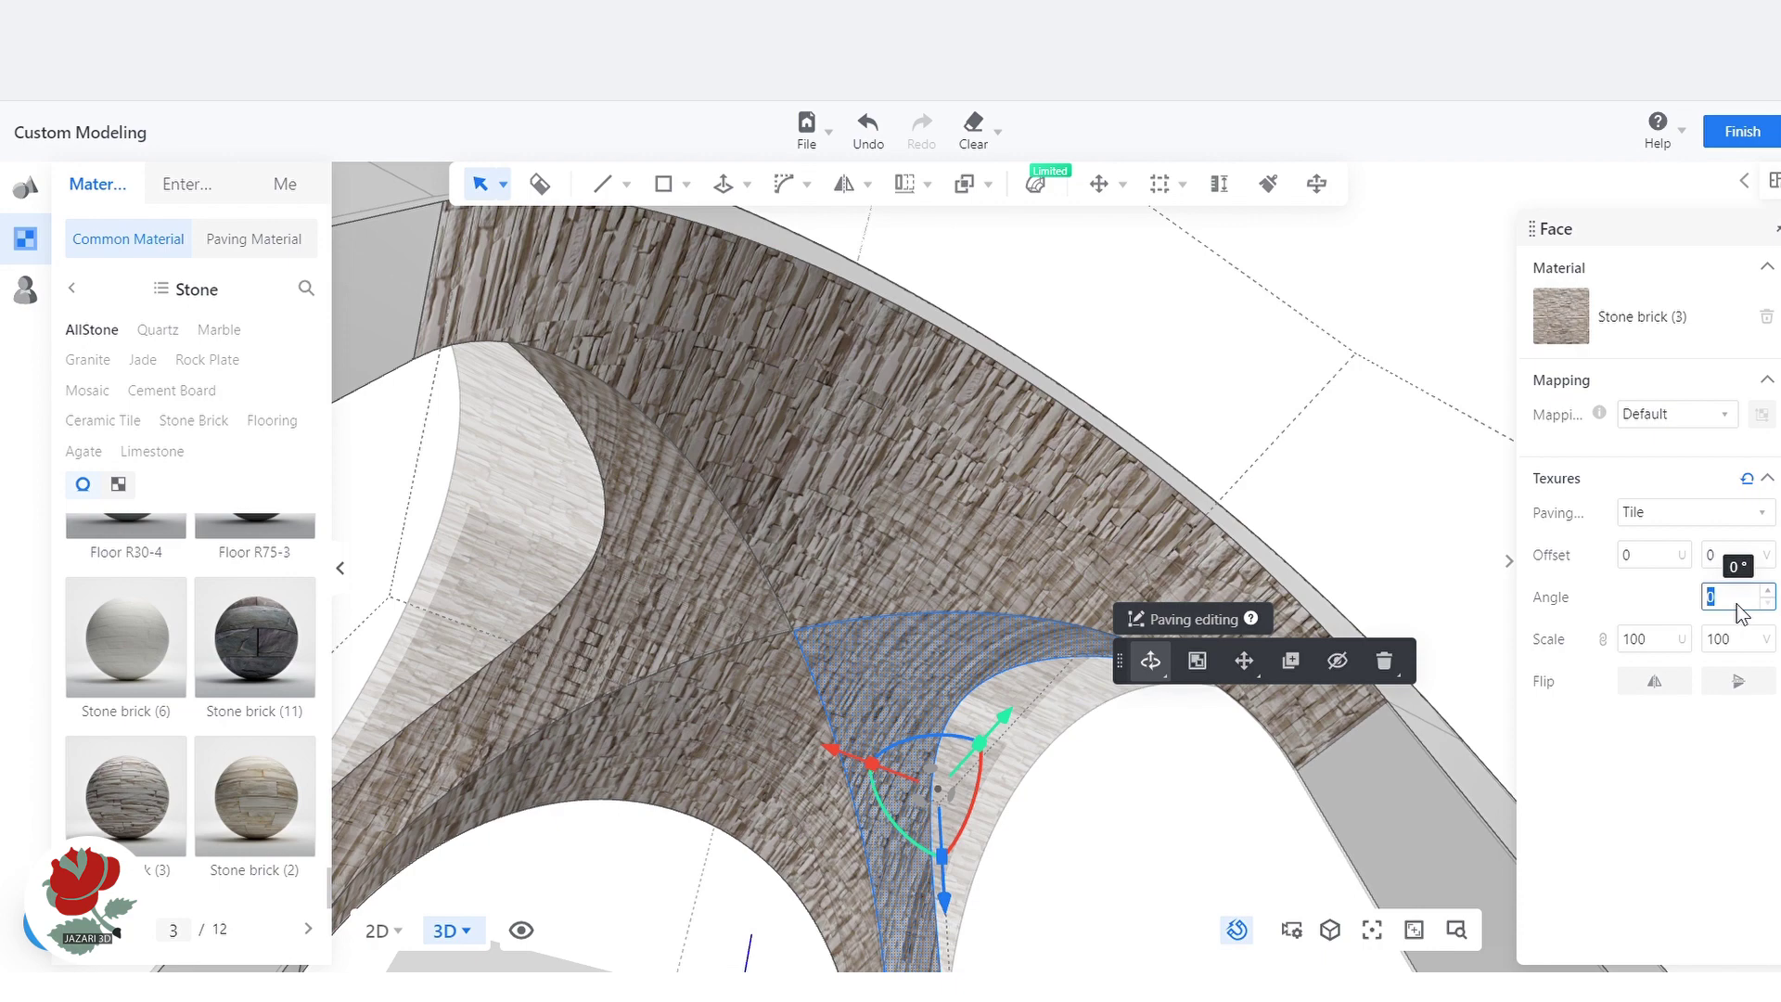
type("90")
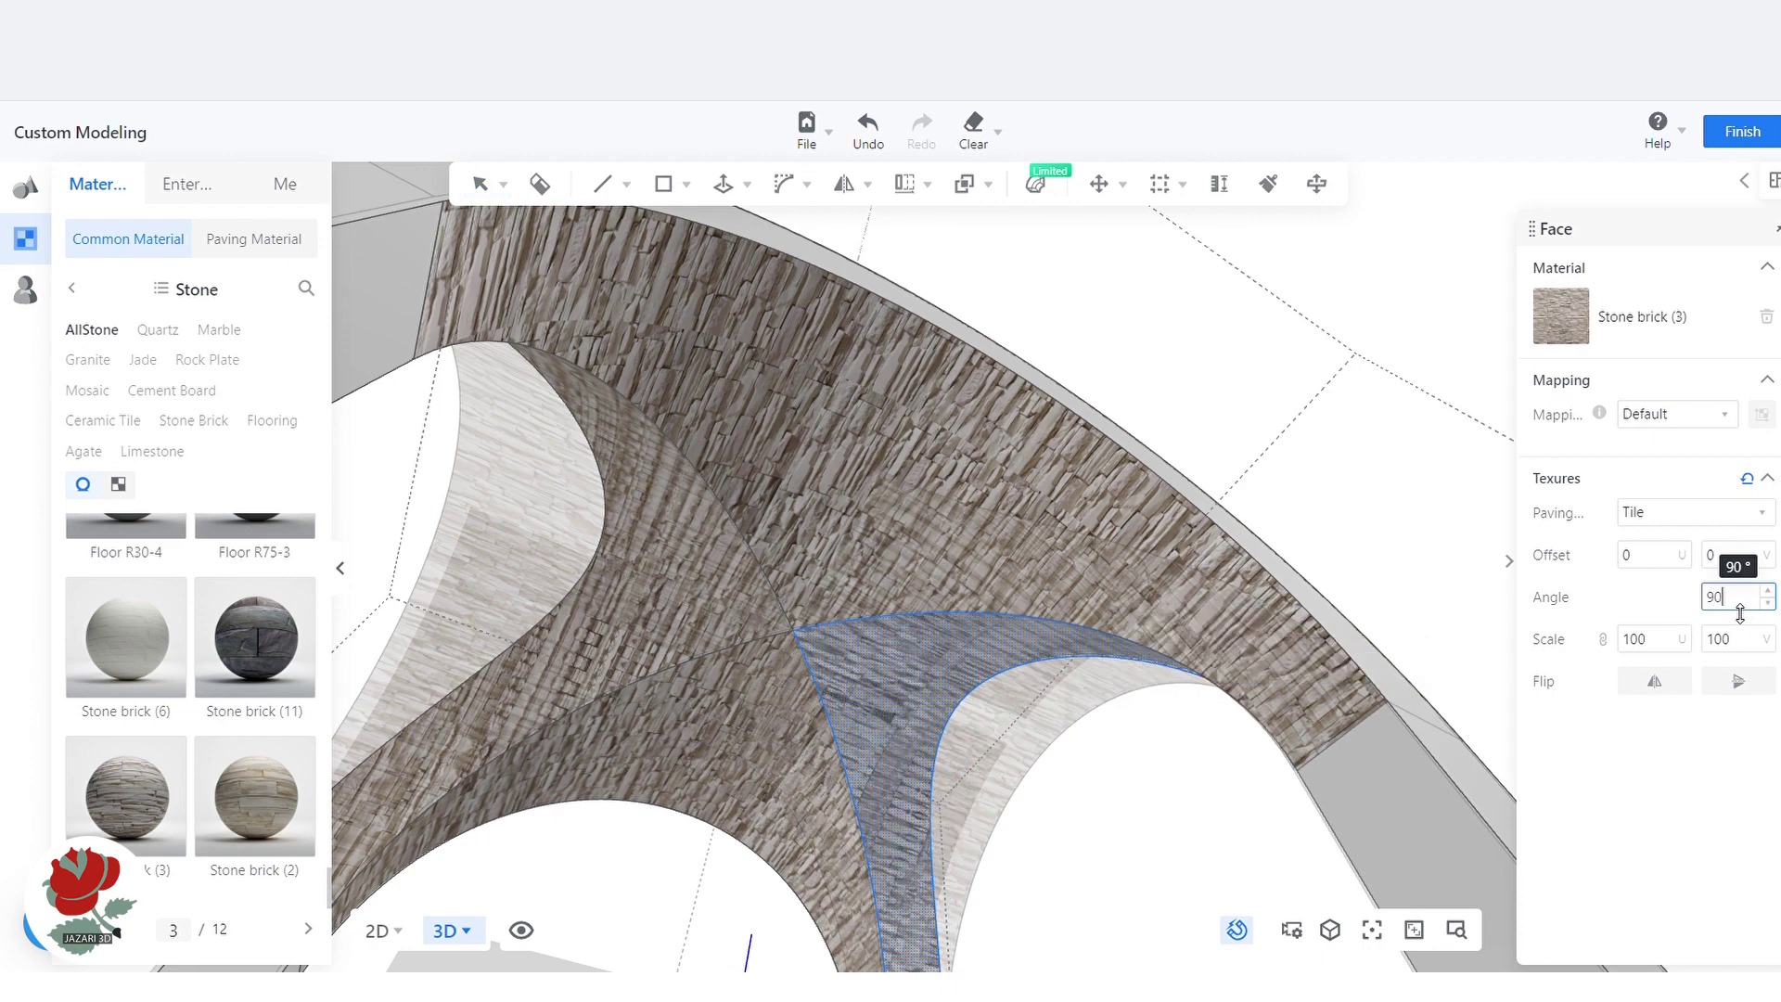
left_click(753, 612)
type("90")
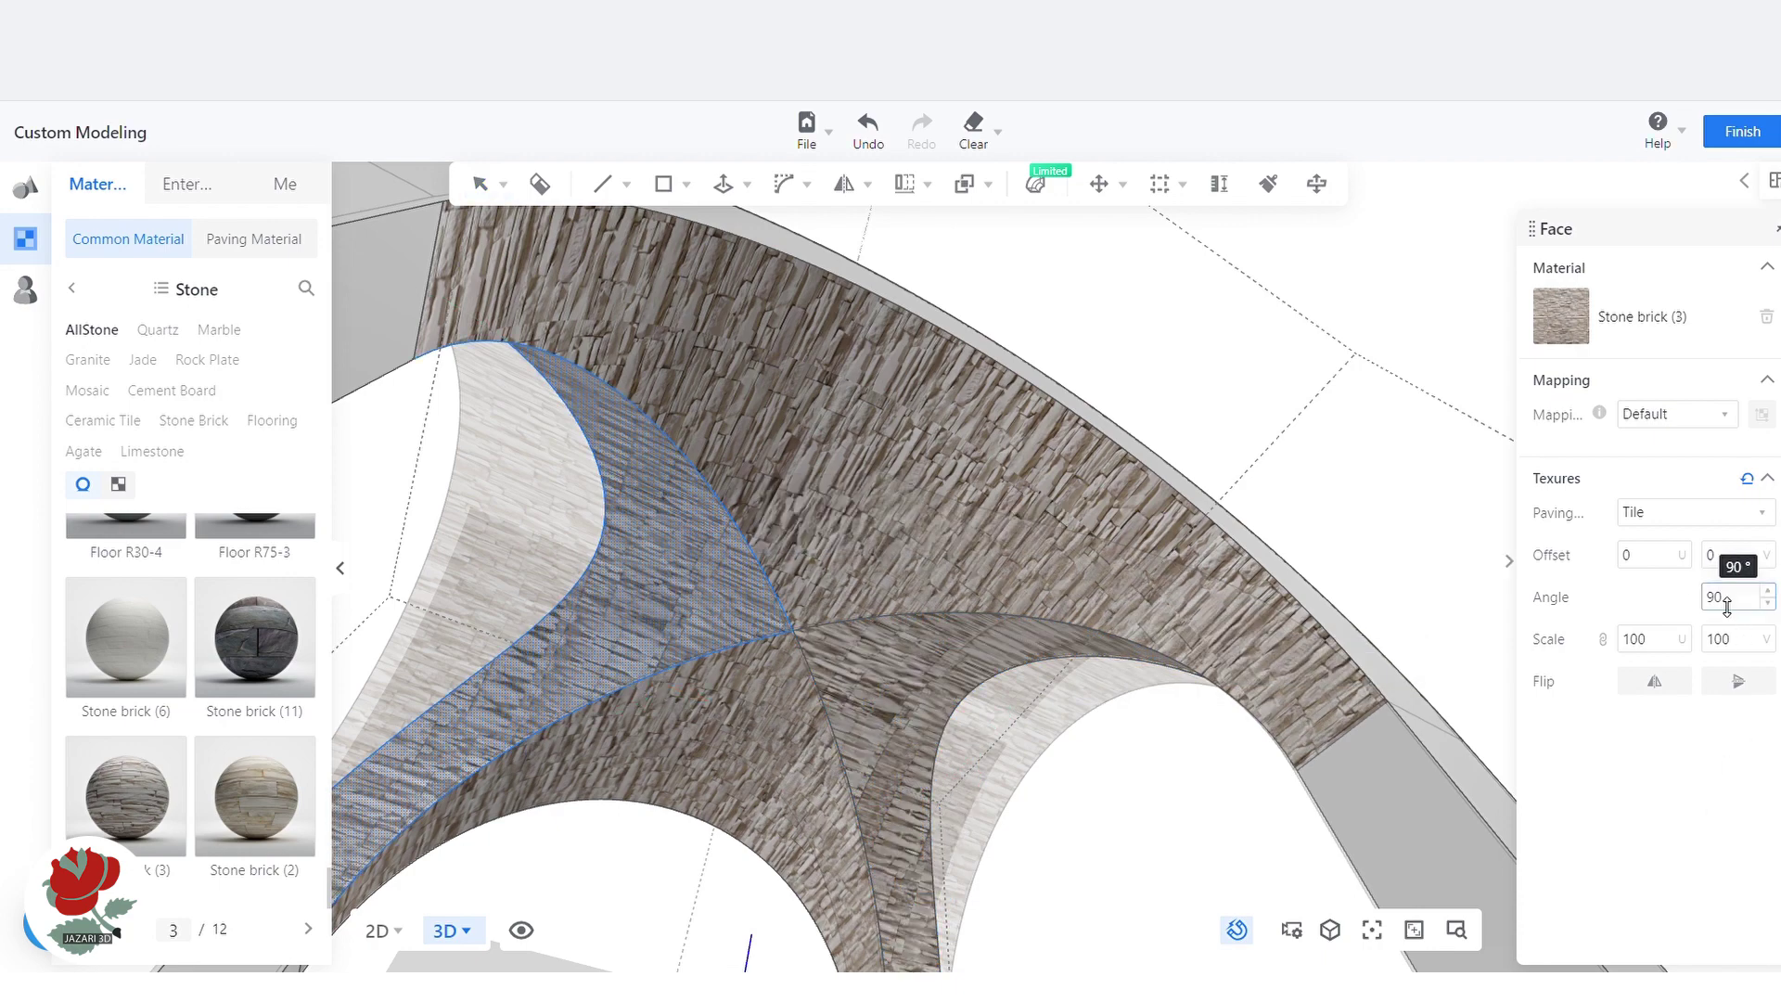
left_click(1394, 283)
middle_click_drag(1224, 405, 1374, 418)
scroll(923, 561, "up", 3)
middle_click_drag(808, 811, 743, 810)
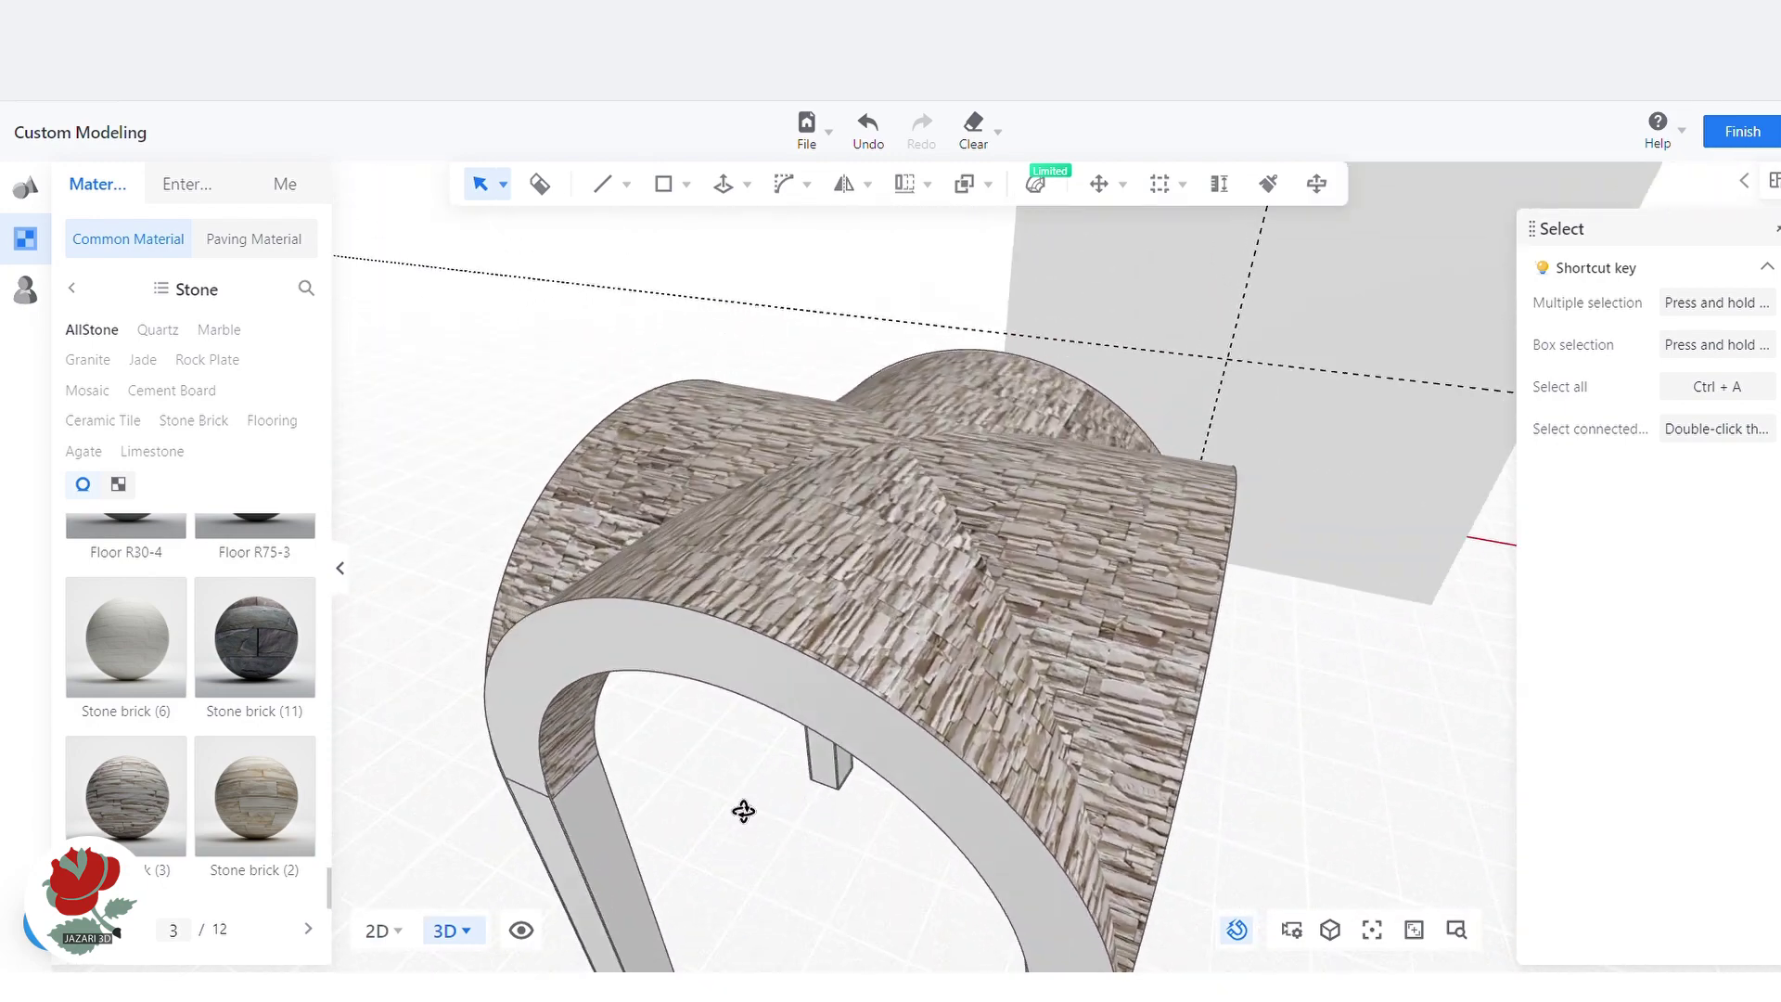
scroll(1034, 463, "down", 5)
middle_click_drag(1169, 735, 1338, 747)
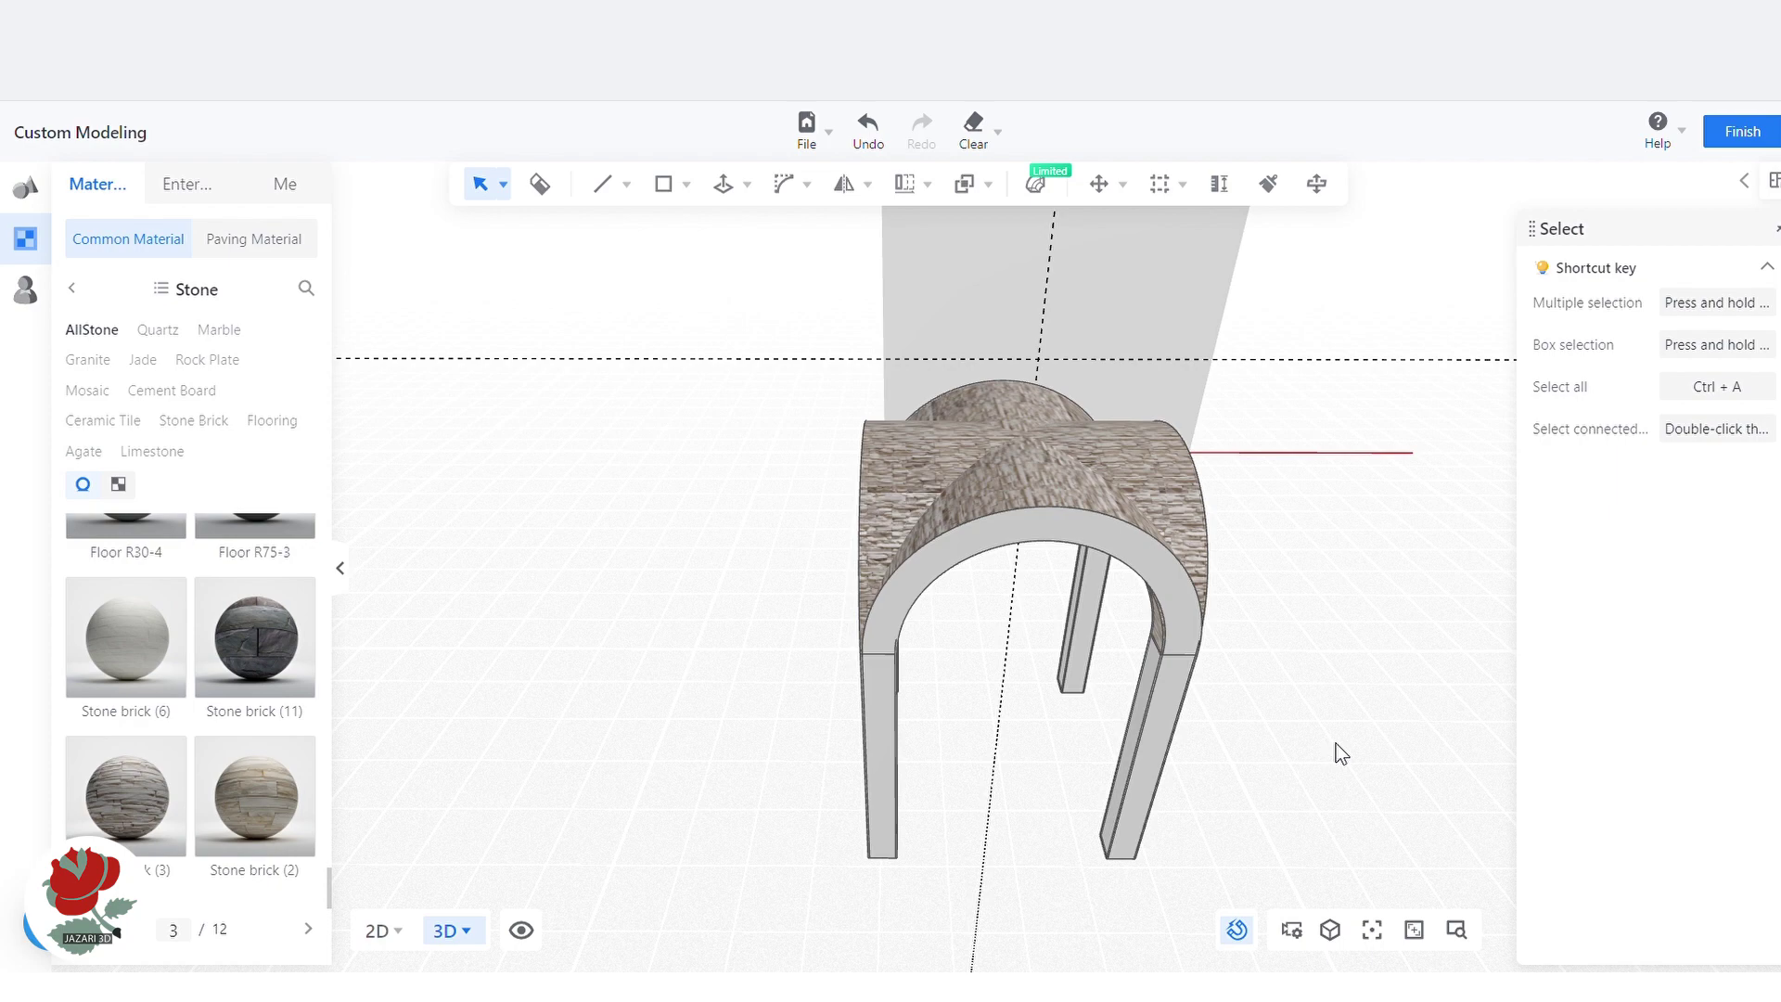
Leave the Stone category of the material library and open the Wall Decoration category
scroll(206, 697, "down", 10)
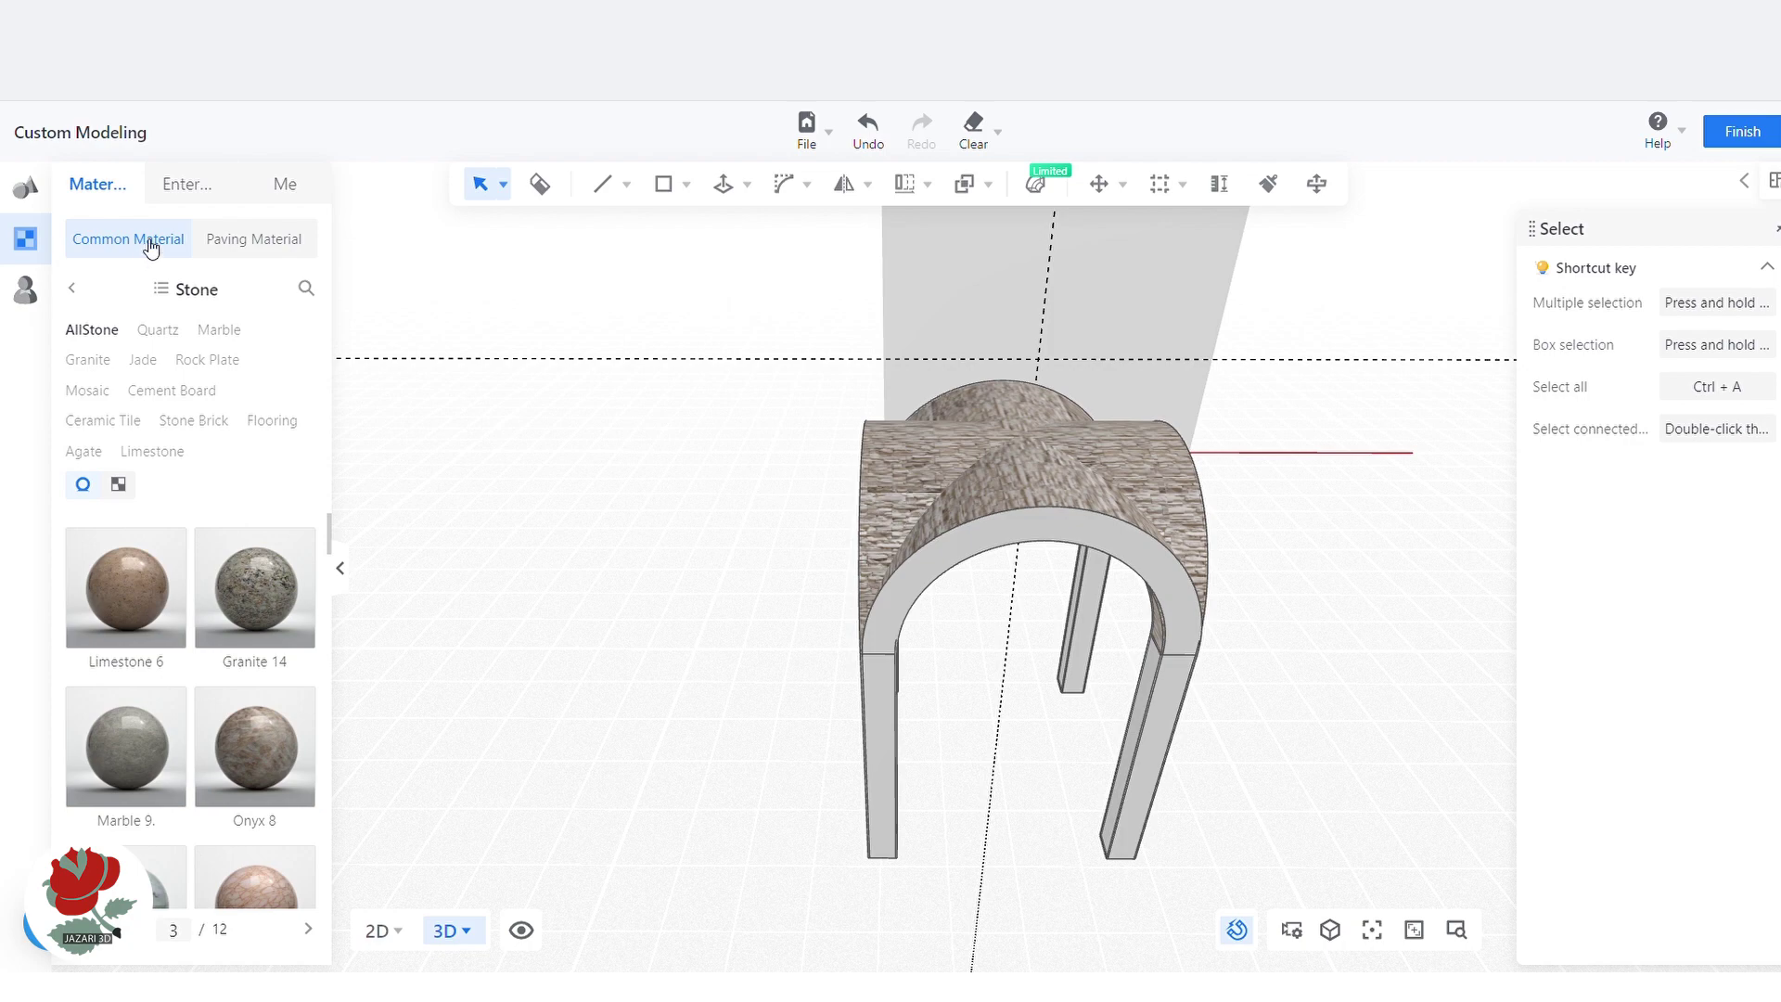
left_click(25, 241)
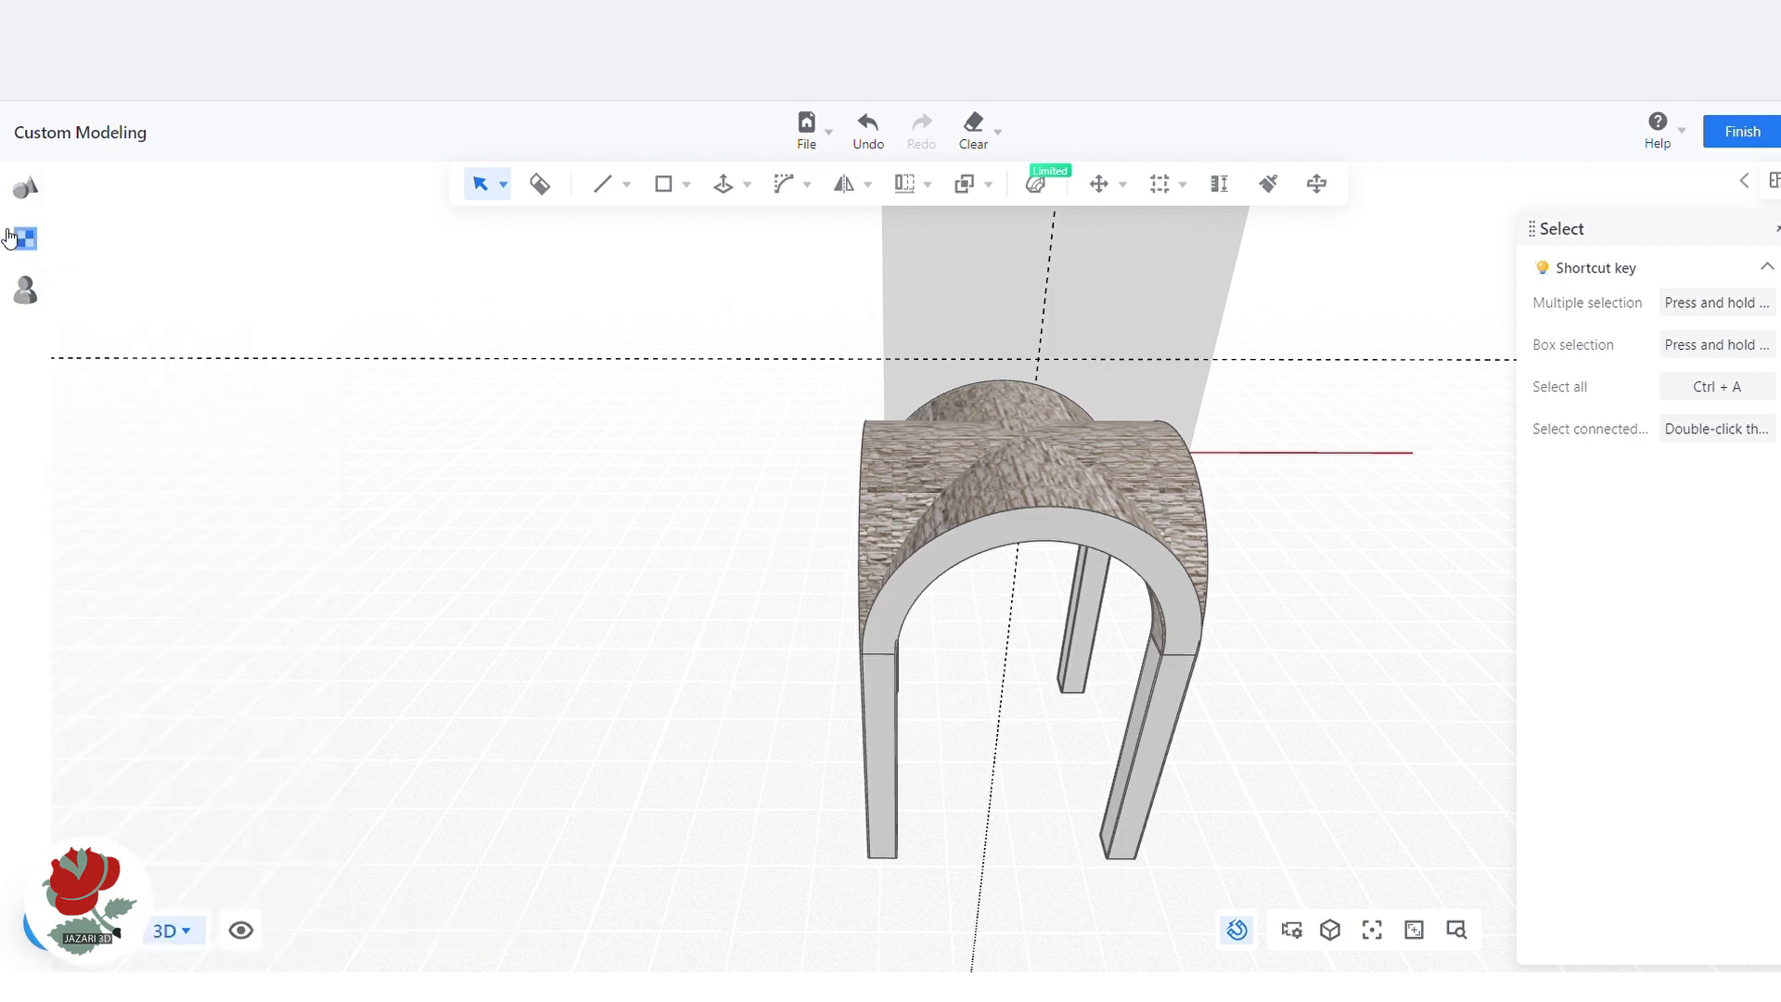
left_click(25, 240)
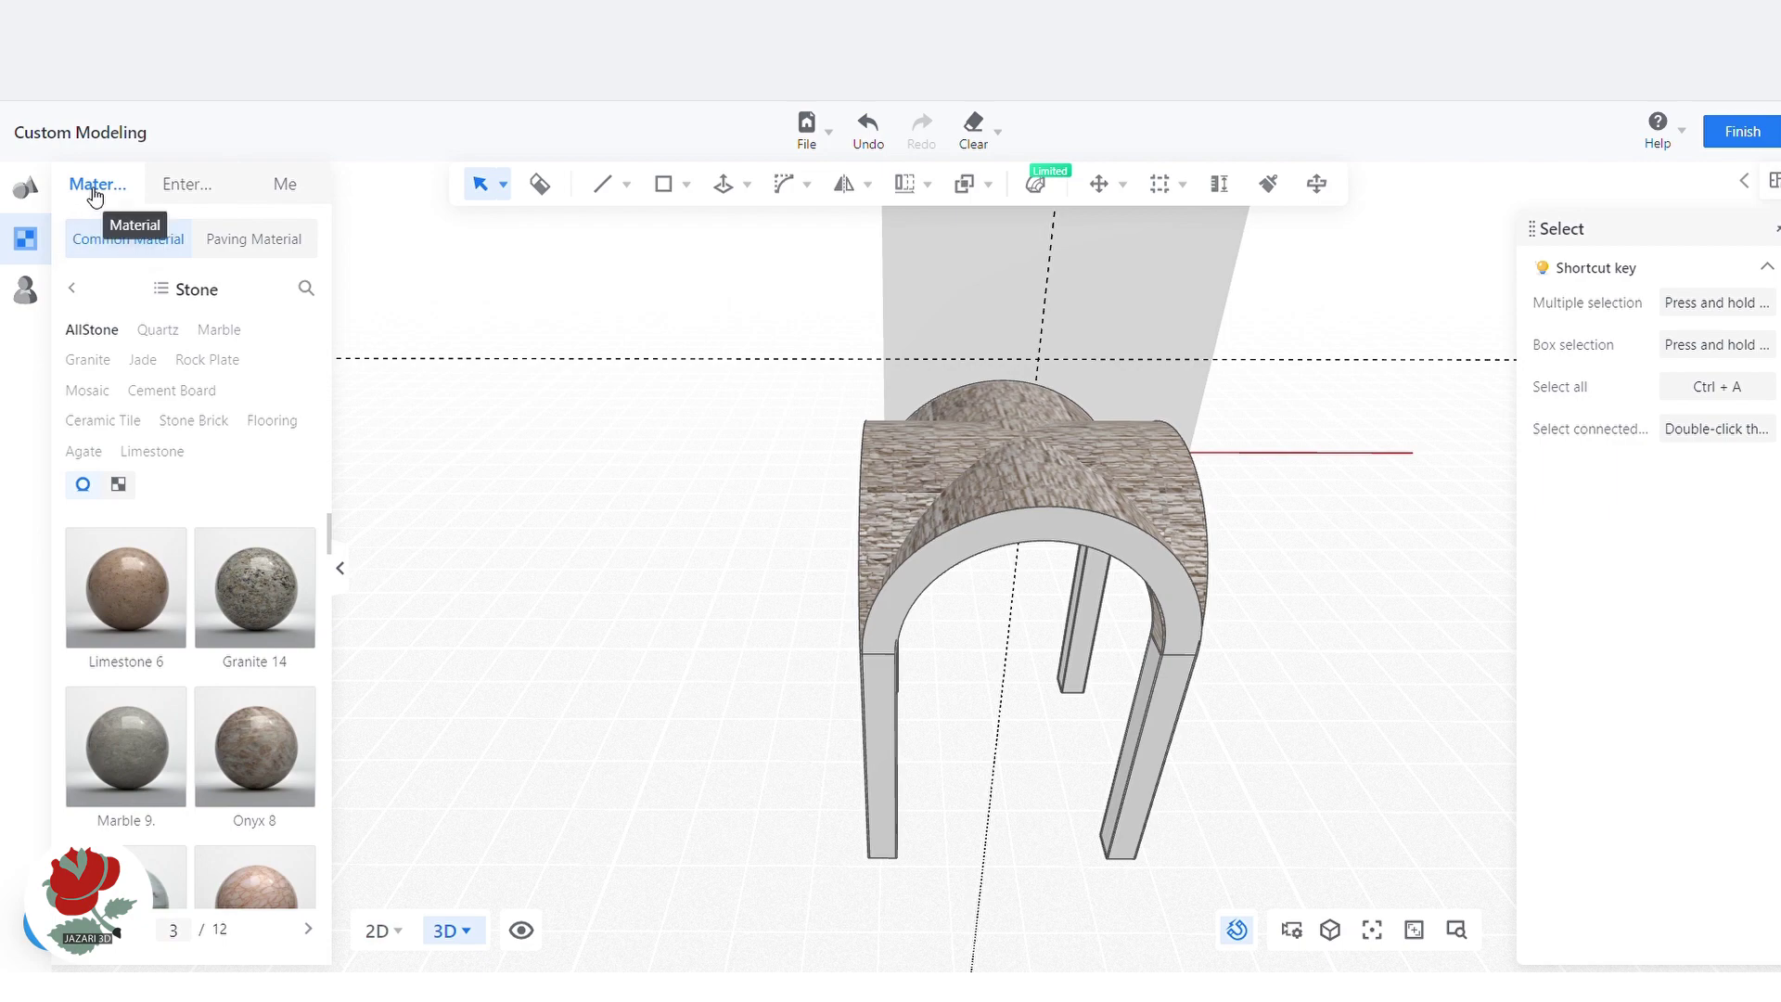
left_click(71, 289)
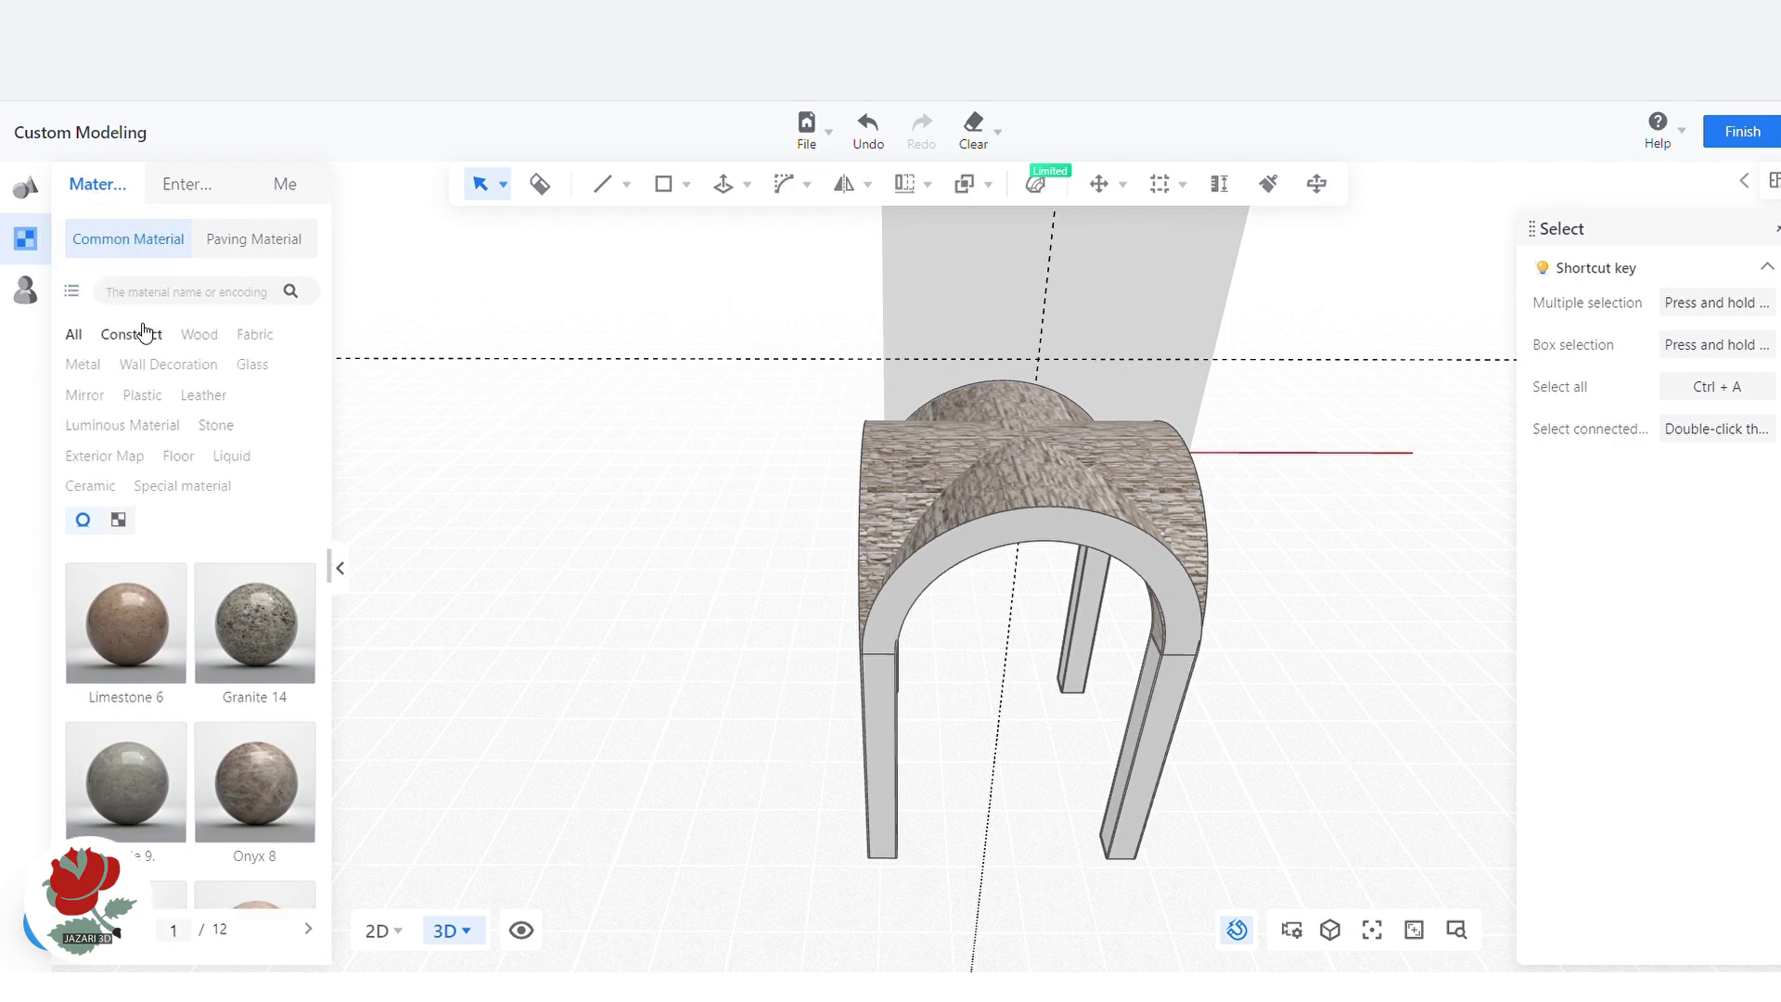
left_click(143, 395)
left_click(76, 293)
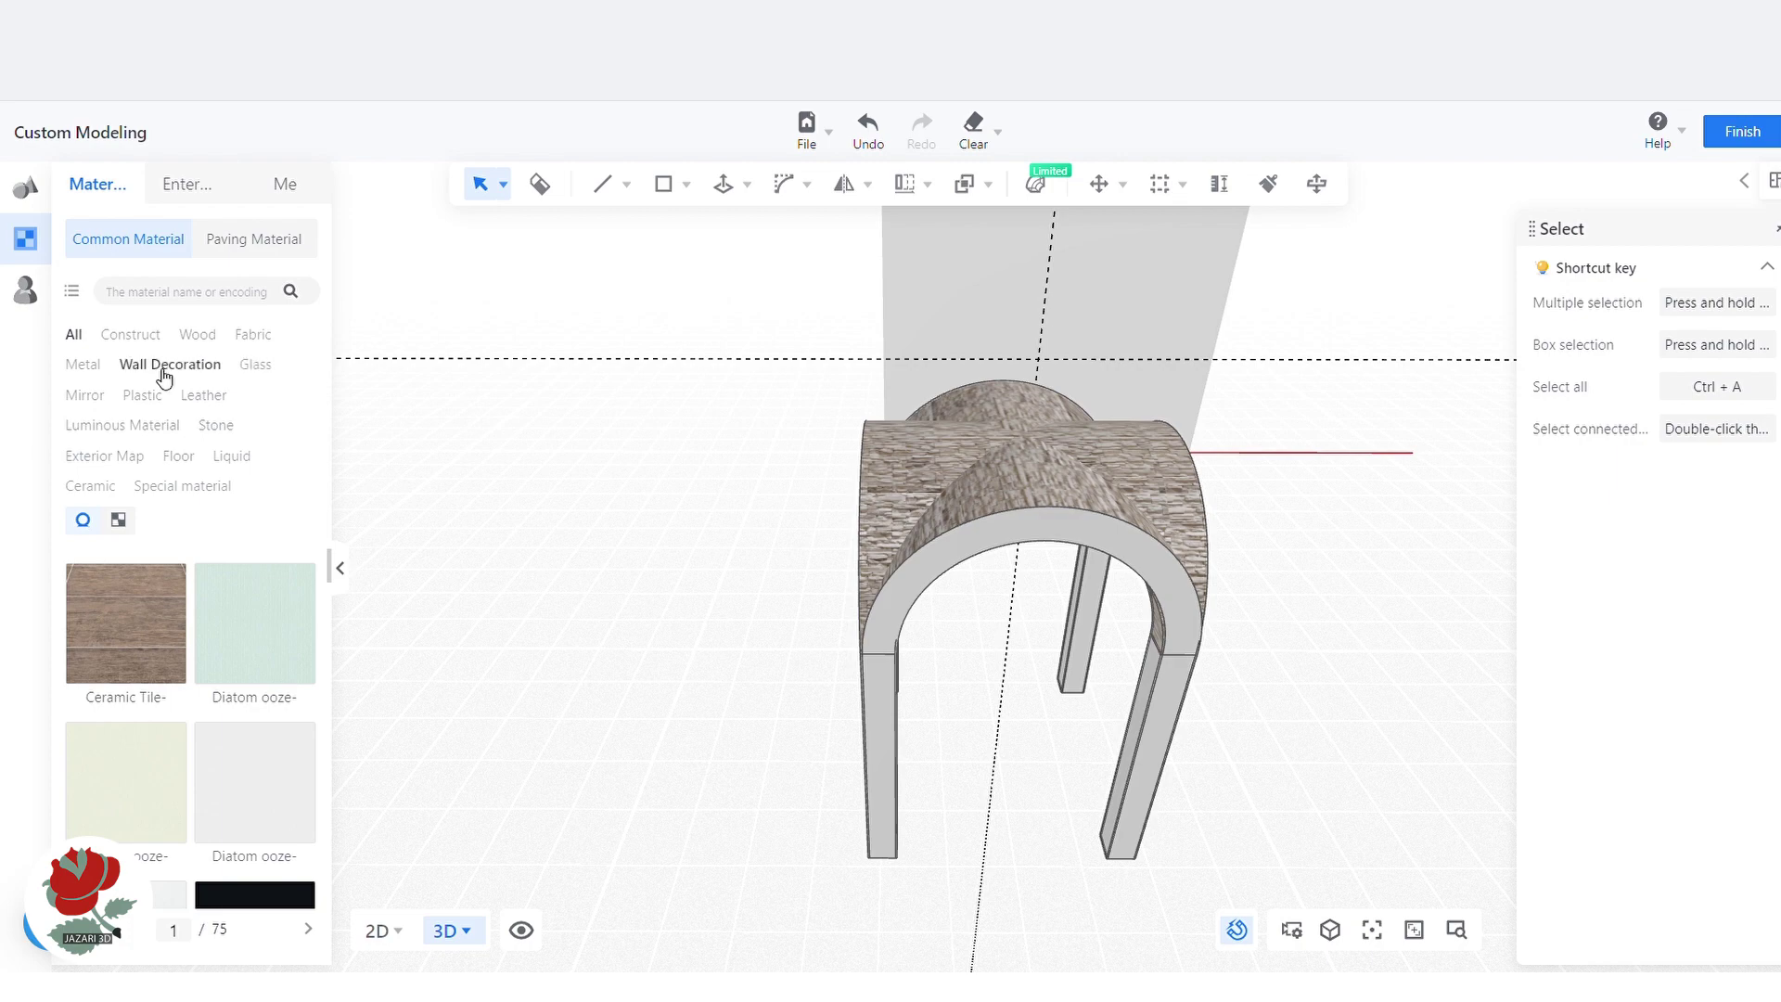
left_click(164, 371)
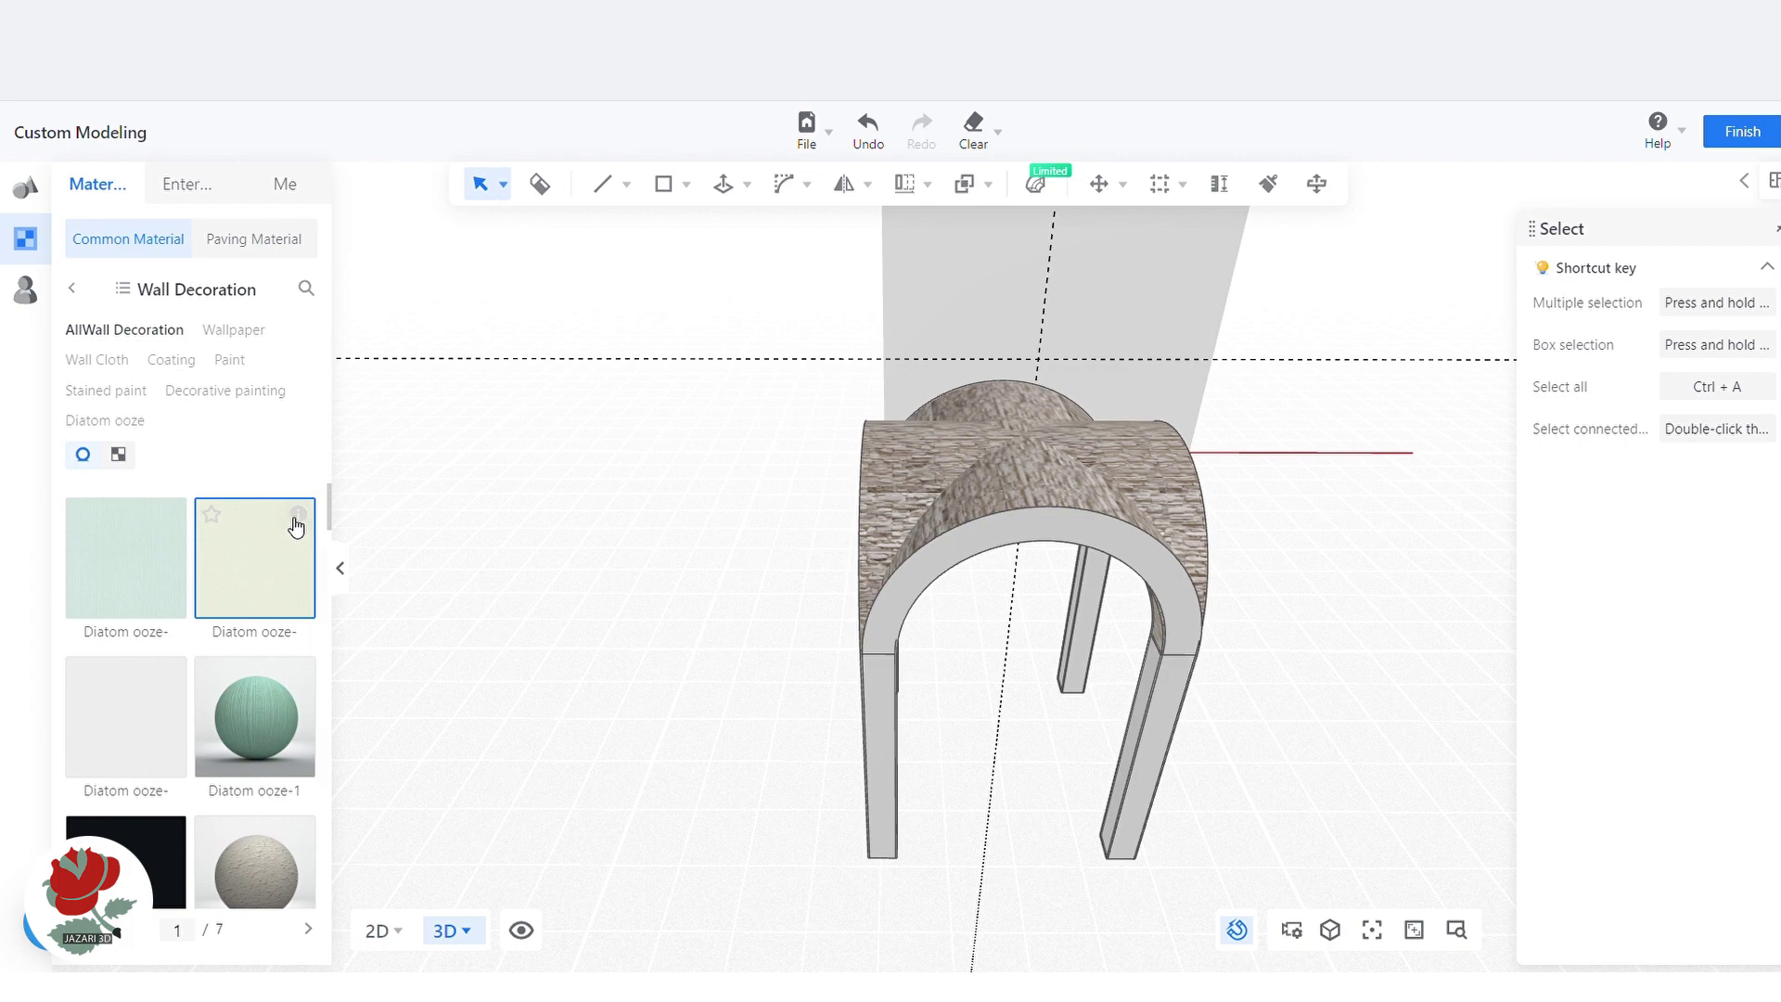
Edit one arch group and apply the pale Diatom ooze-14 material to its front end face
left_click(281, 562)
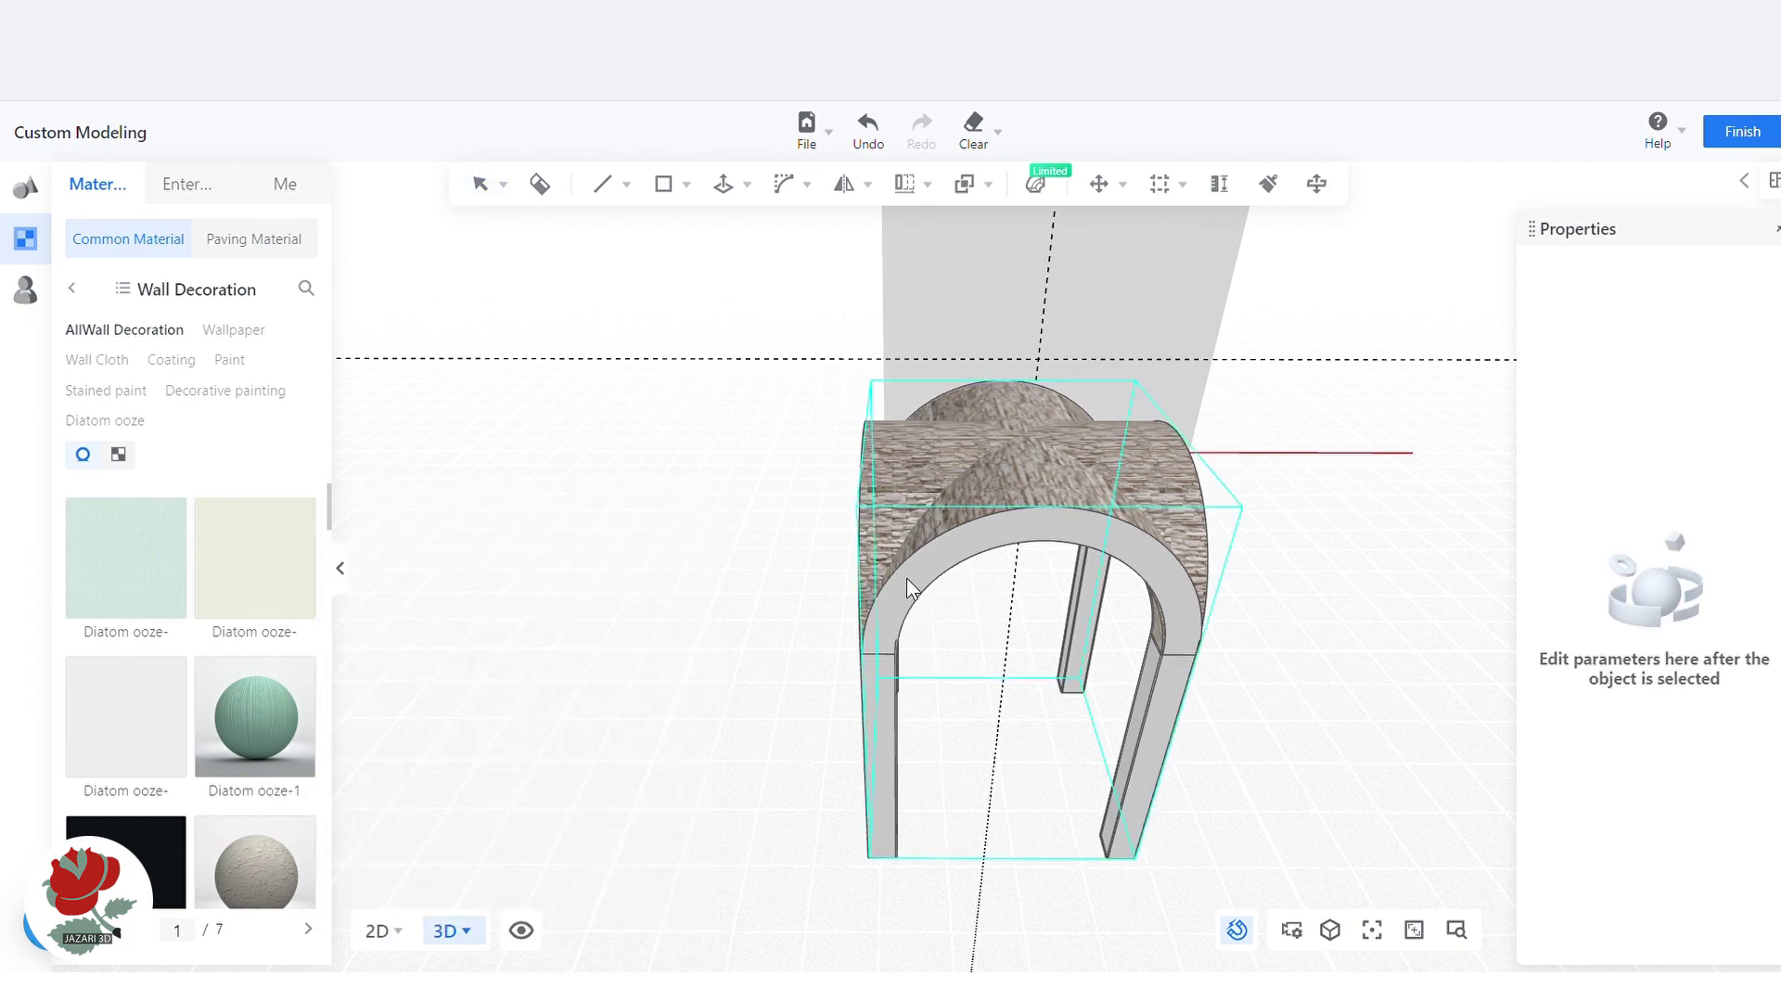
key("Escape")
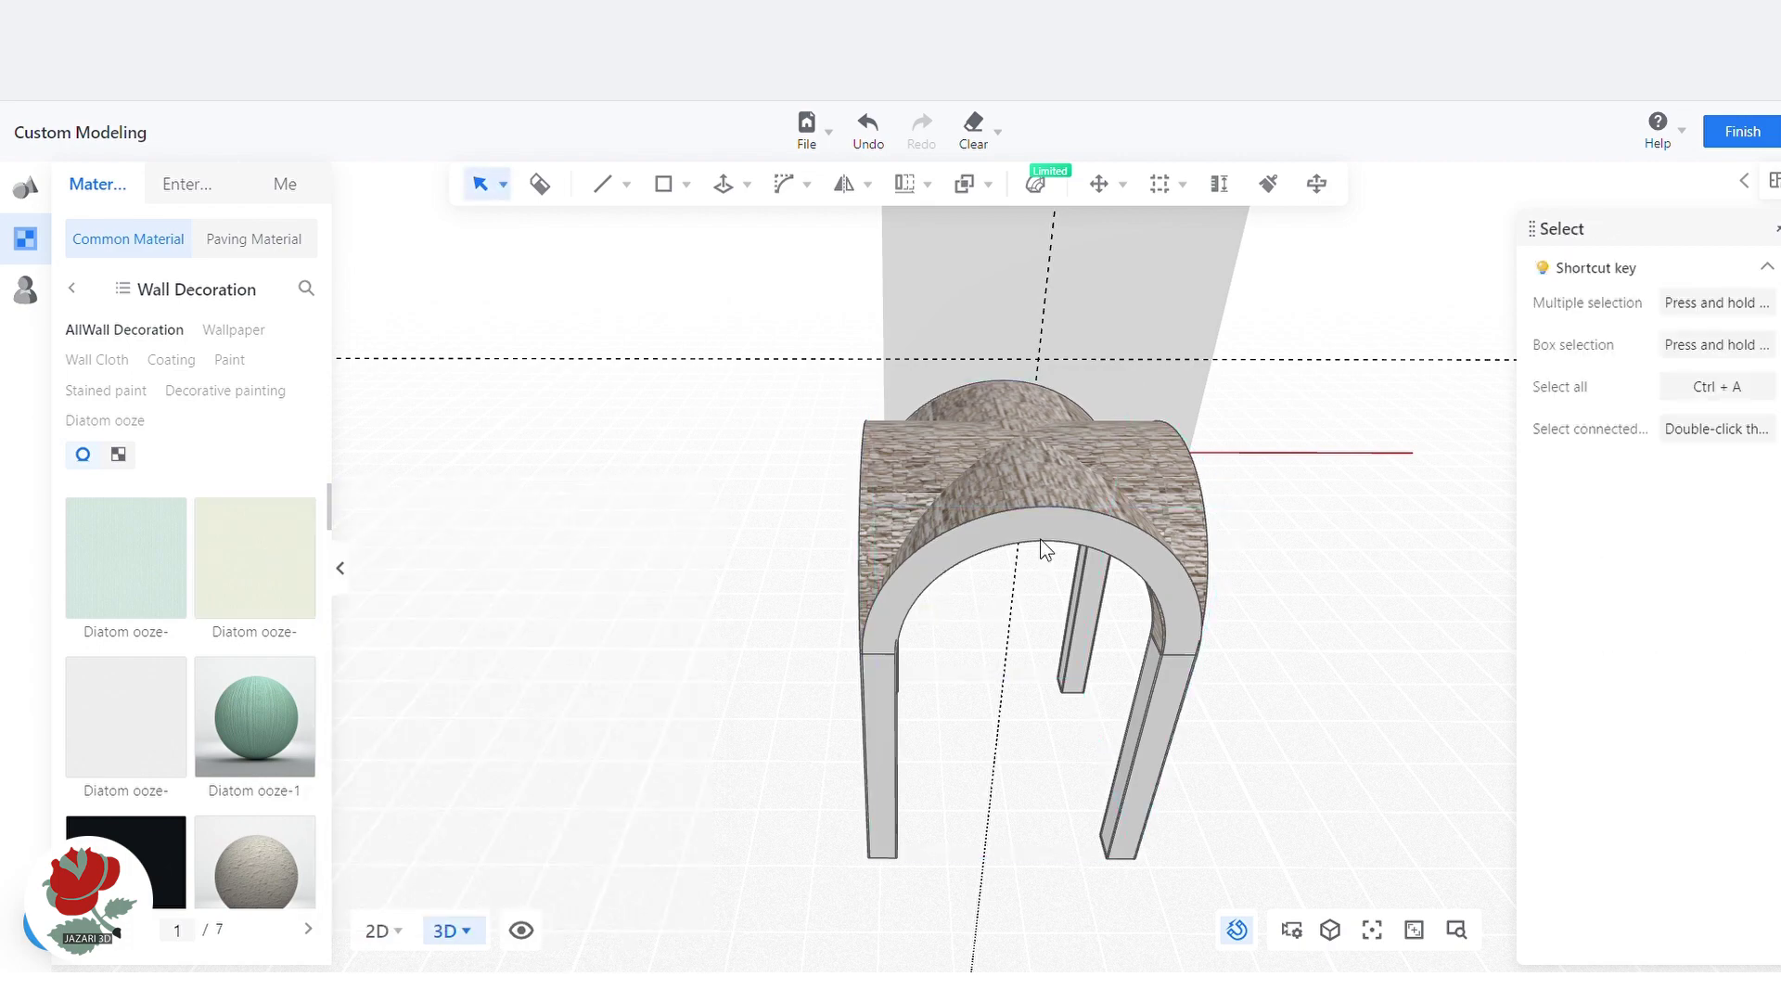
left_click(1013, 527)
left_click(1187, 447)
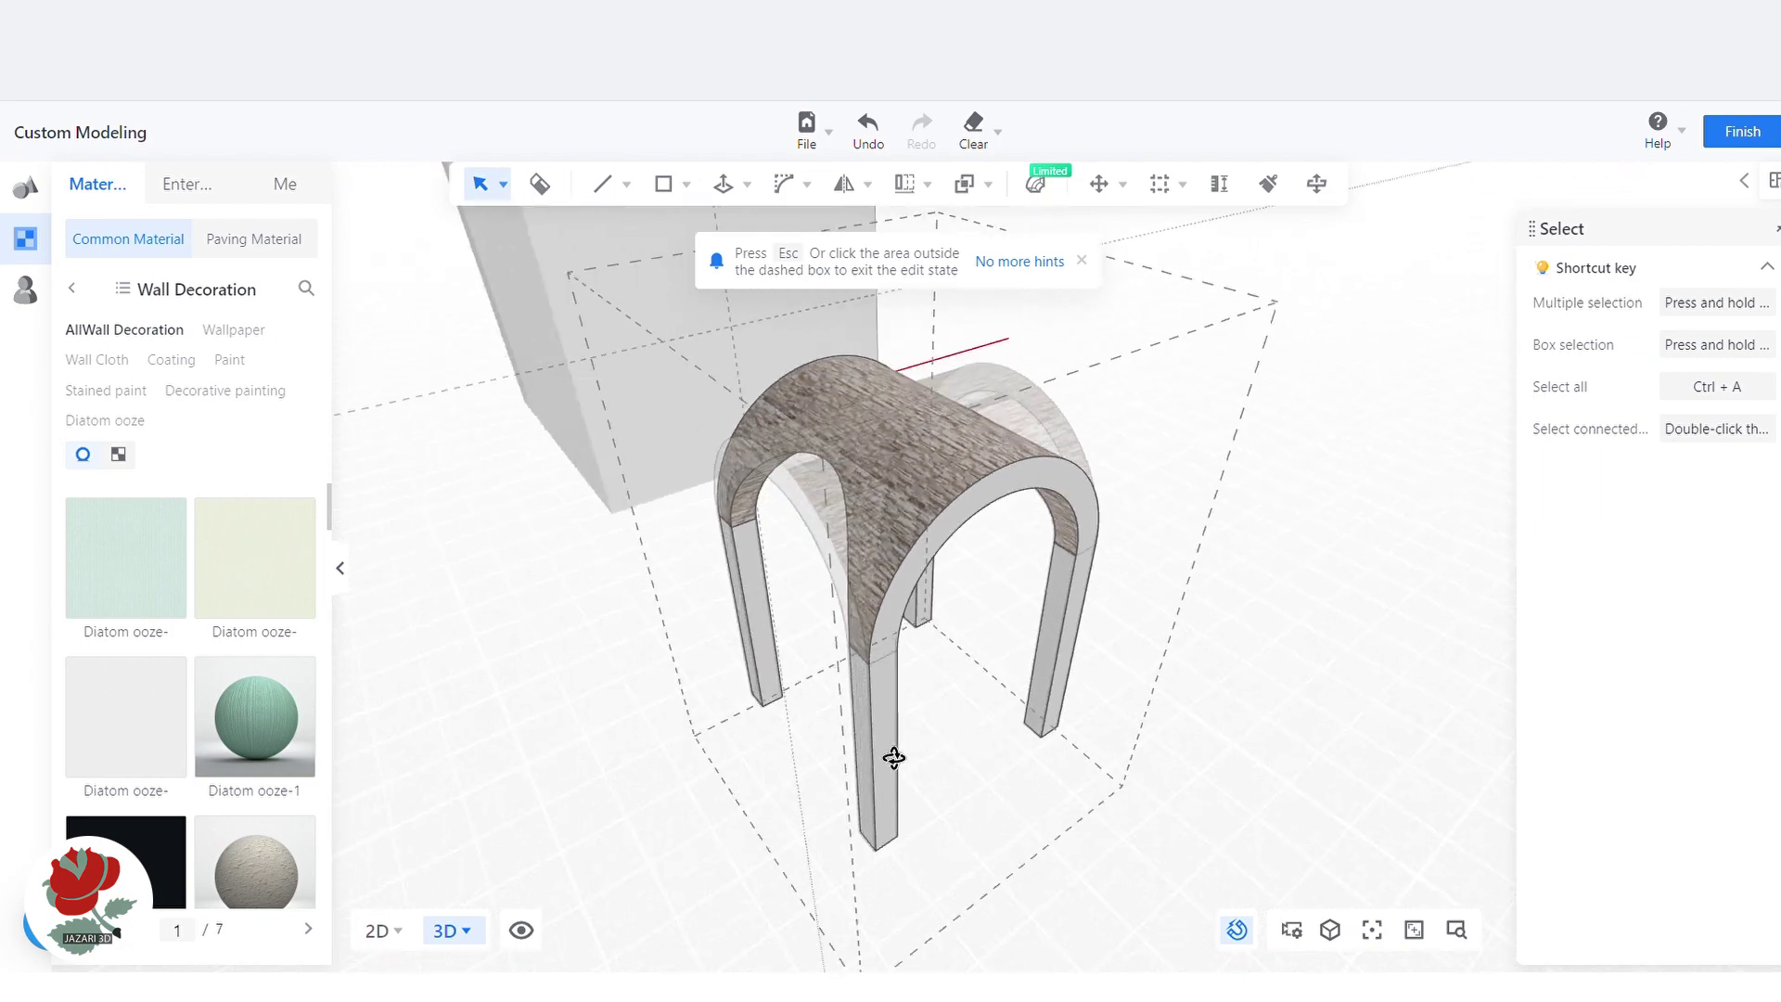
left_click(289, 570)
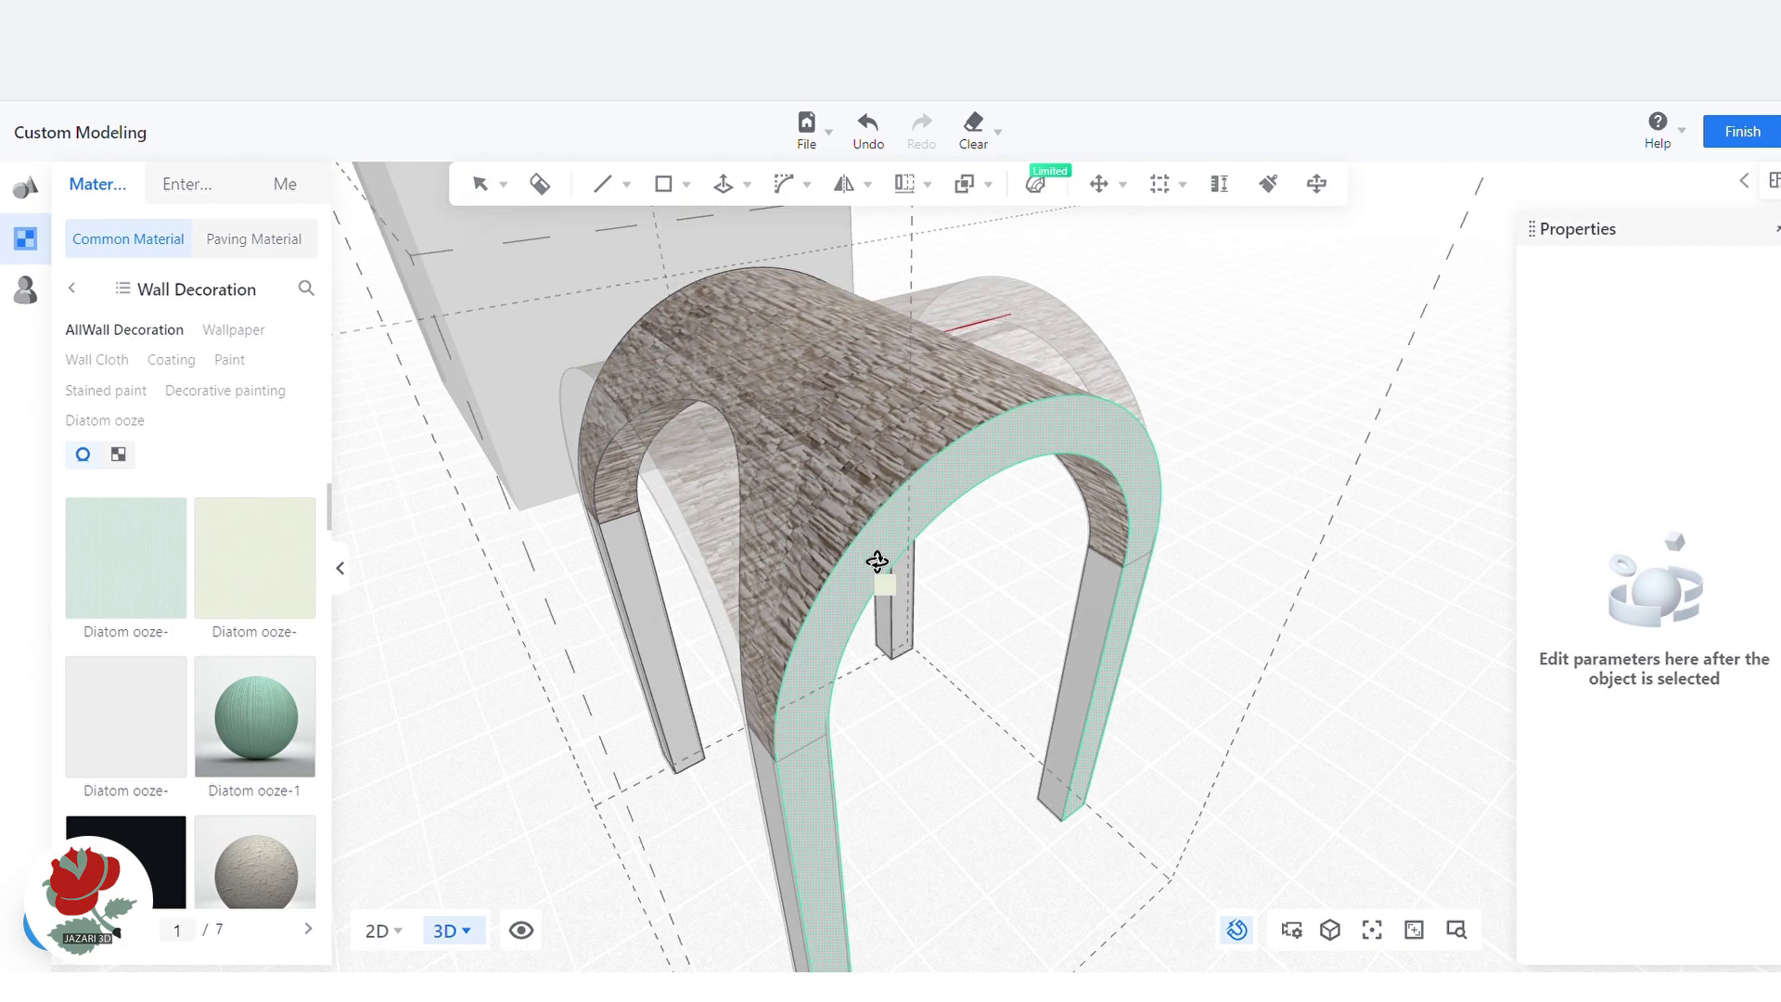
left_click(877, 562)
Apply Diatom ooze-14 to the arch's opposite end face and to the first set of leg side faces
middle_click_drag(557, 788, 575, 557)
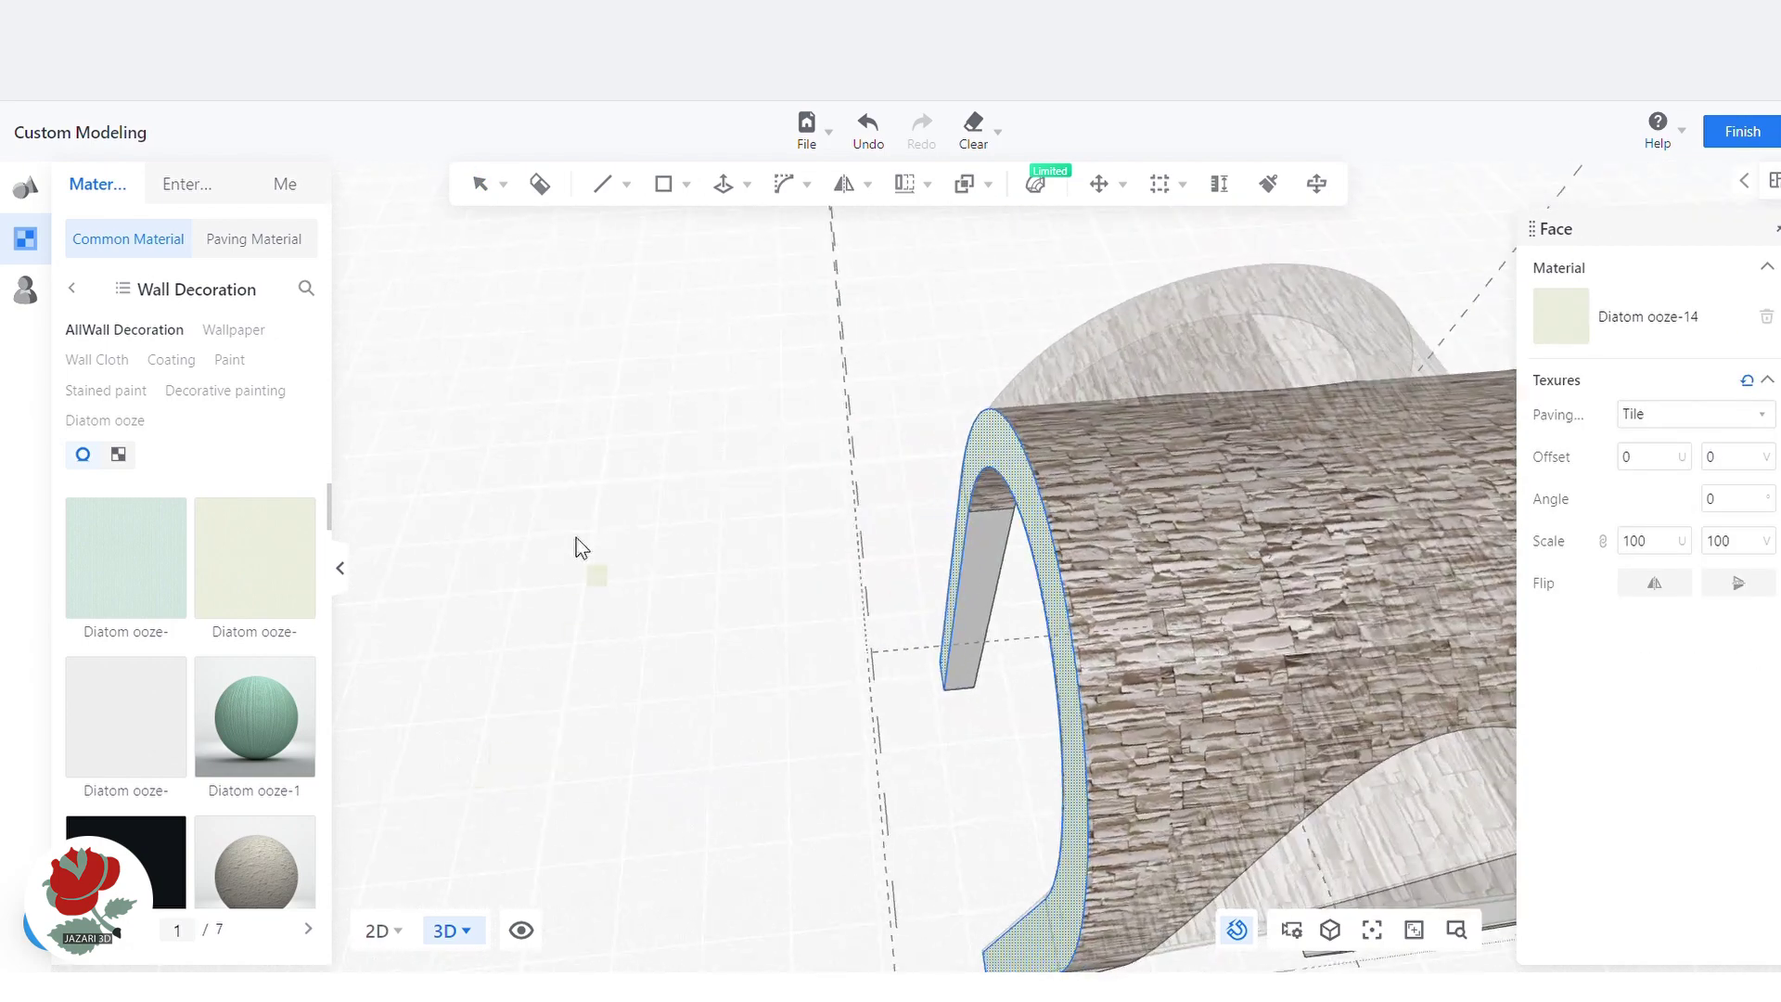
left_click(991, 566)
middle_click_drag(636, 450, 771, 747)
left_click(891, 768)
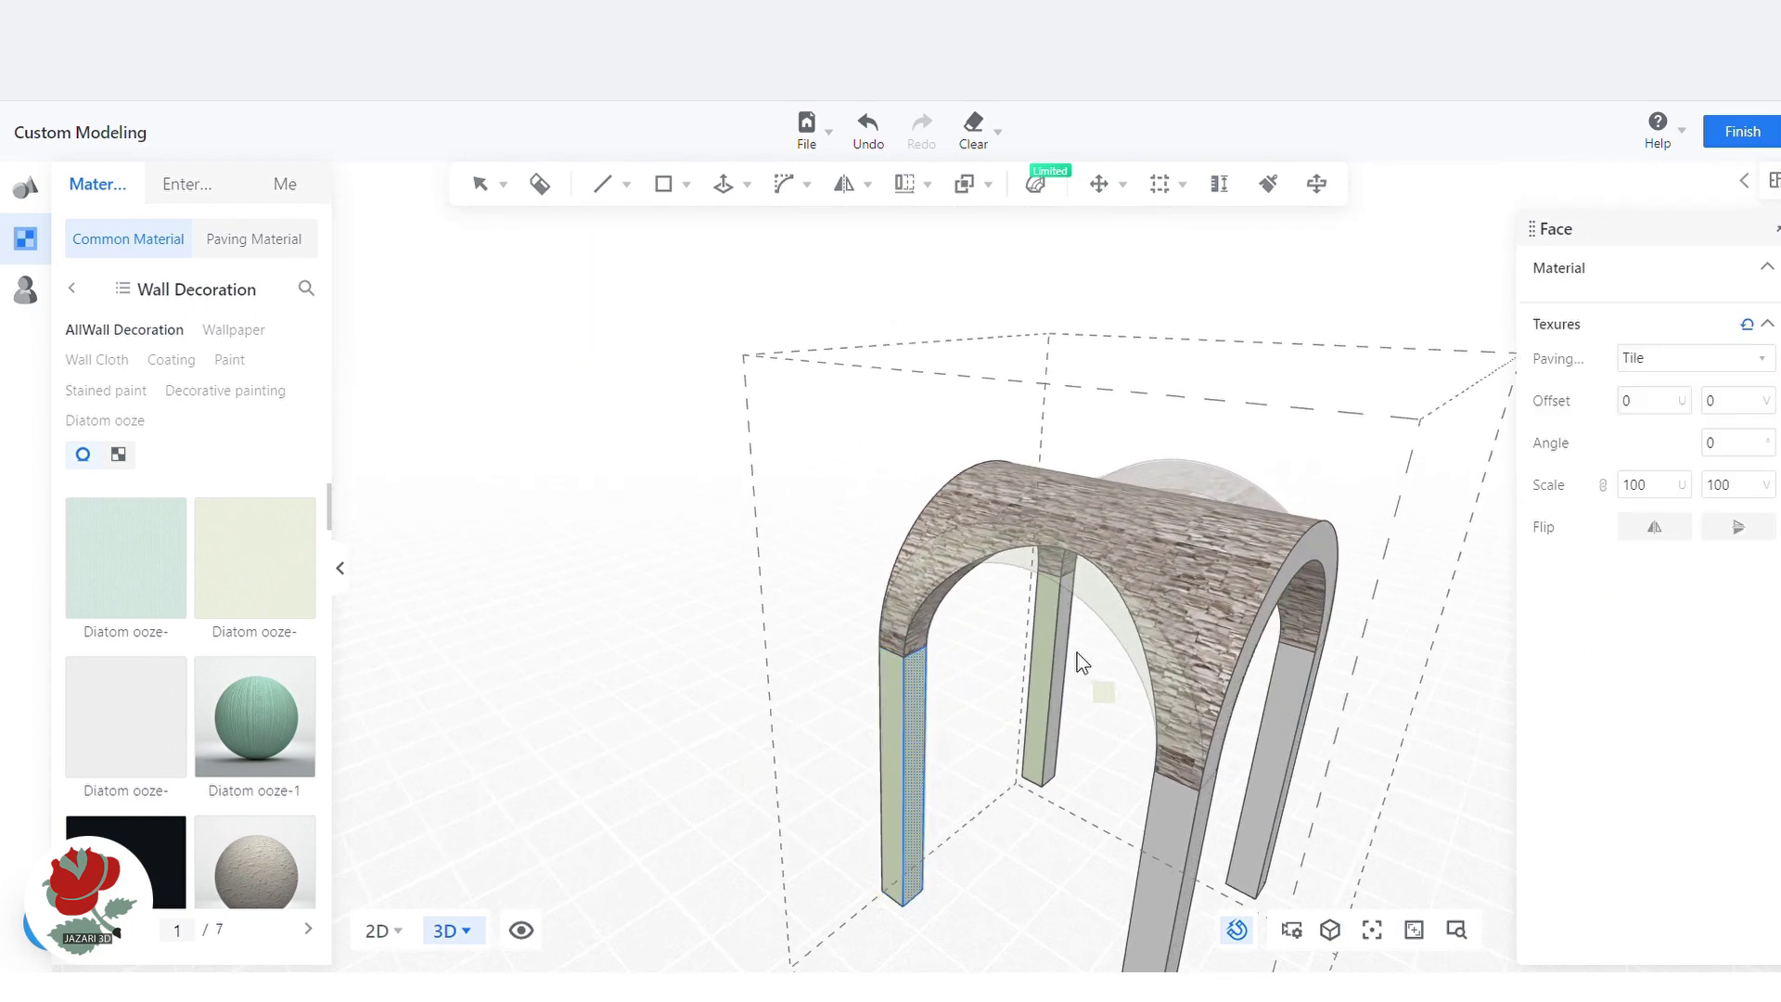
left_click(1057, 647)
middle_click_drag(1057, 648, 569, 458)
scroll(910, 535, "up", 3)
left_click(917, 523)
left_click(1009, 657)
Cover the remaining grey leg faces with Diatom ooze-14 and exit group editing
middle_click_drag(1172, 700, 991, 663)
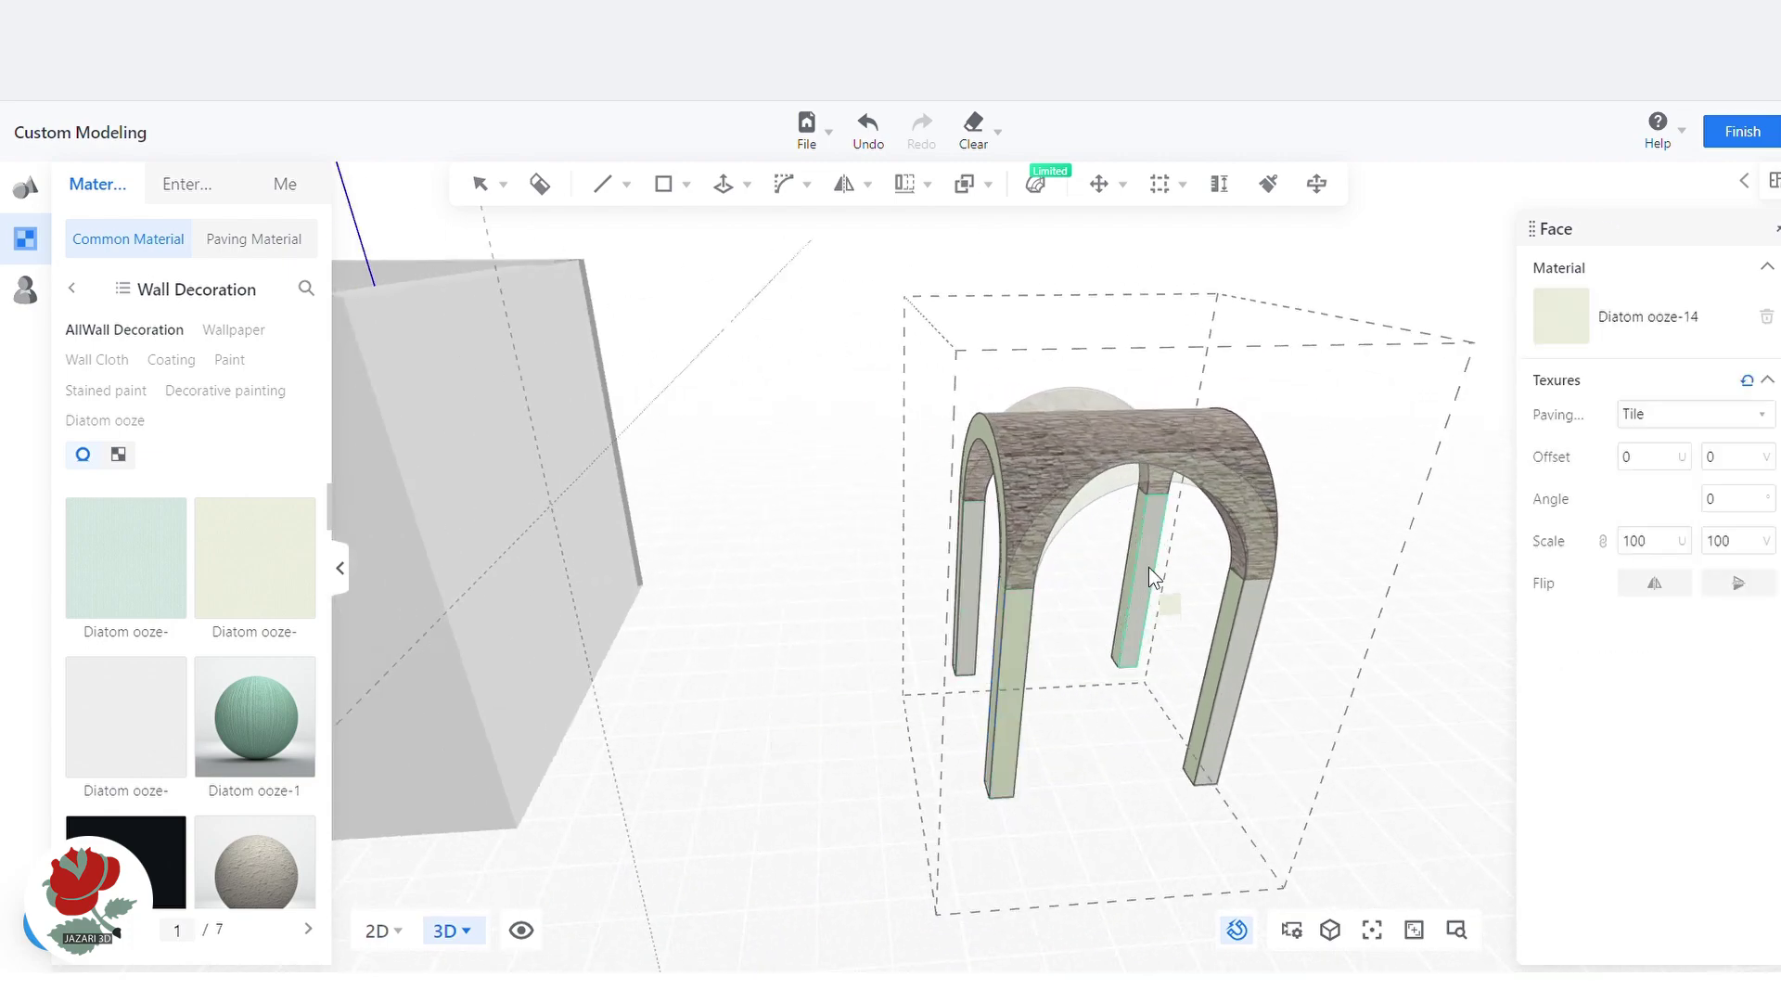
left_click(971, 582)
middle_click_drag(971, 584, 768, 803)
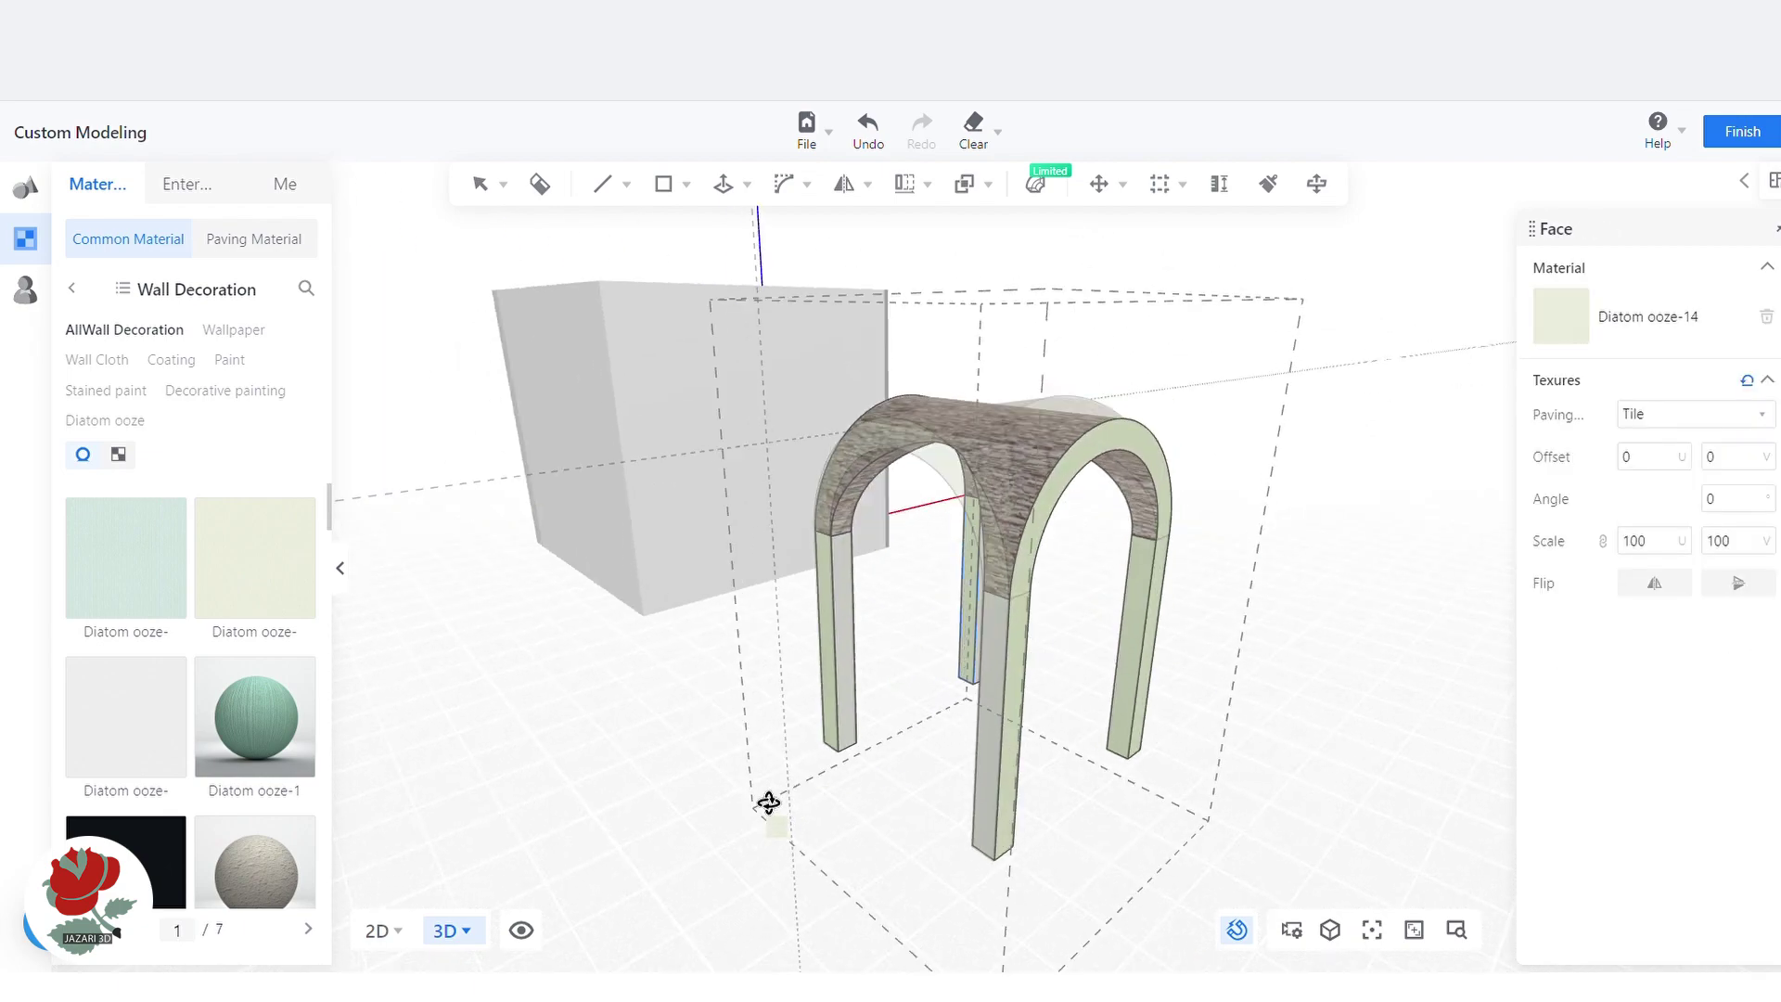
left_click(856, 682)
middle_click_drag(856, 682, 960, 615)
left_click(966, 624)
left_click(1024, 655)
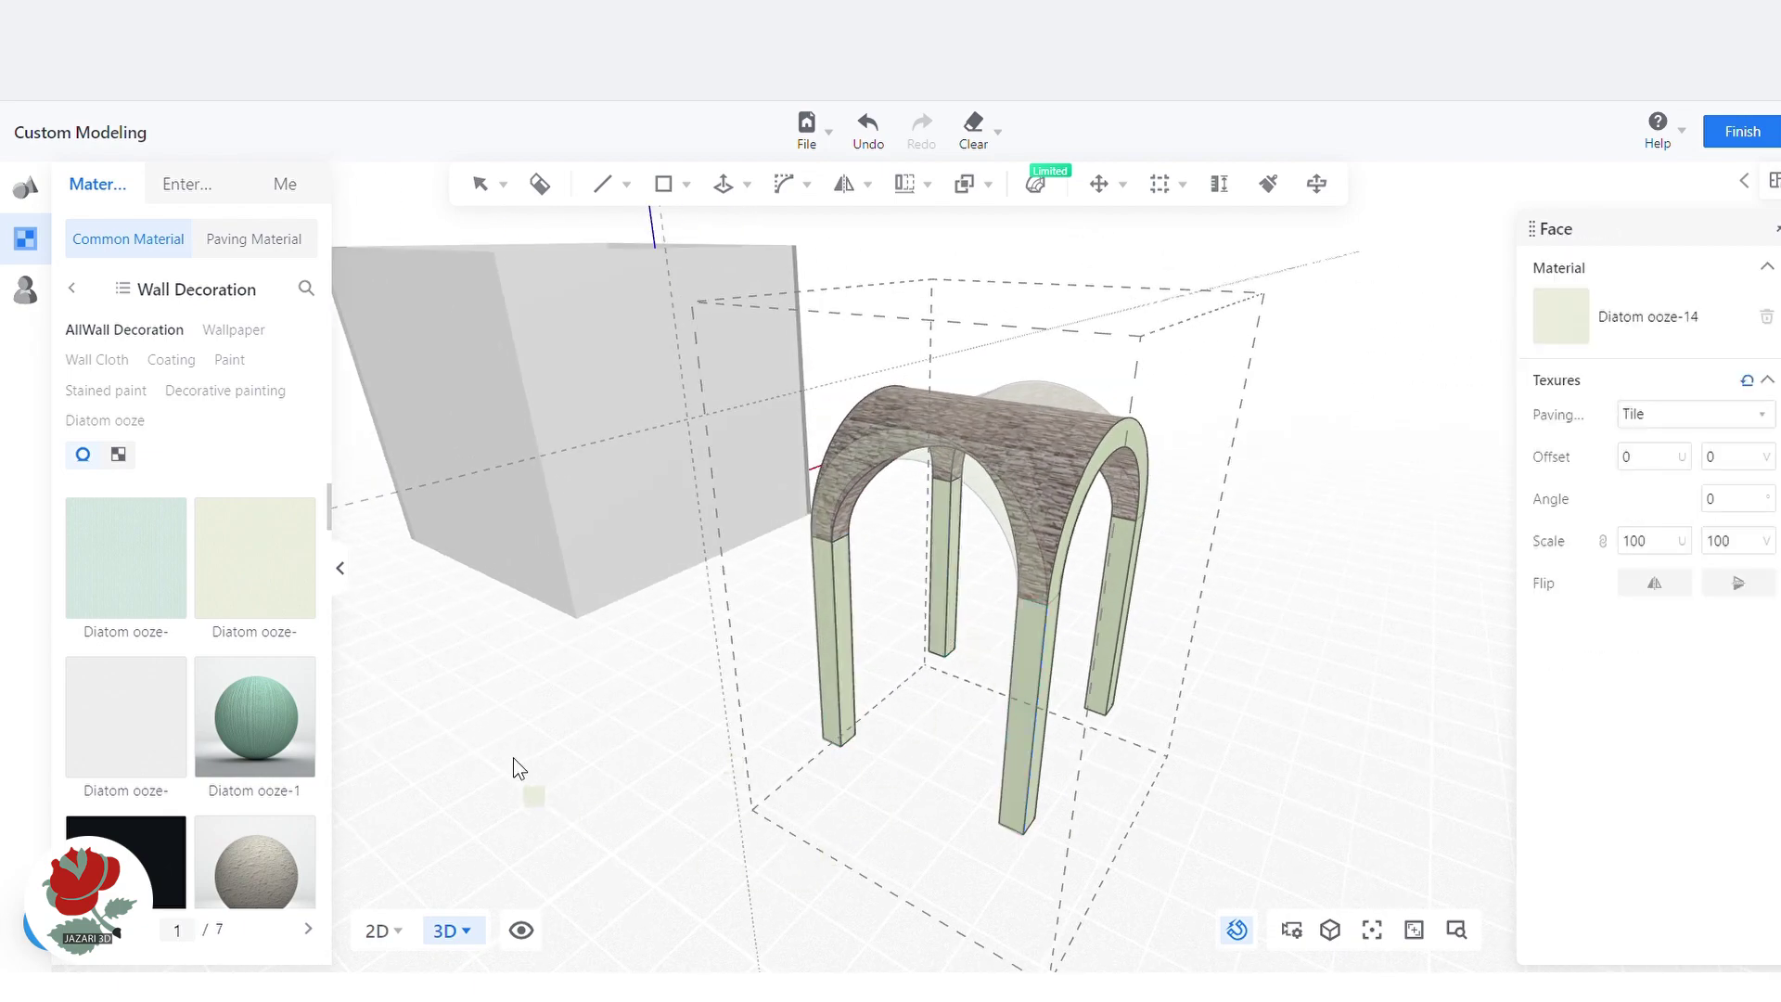
left_click(553, 742)
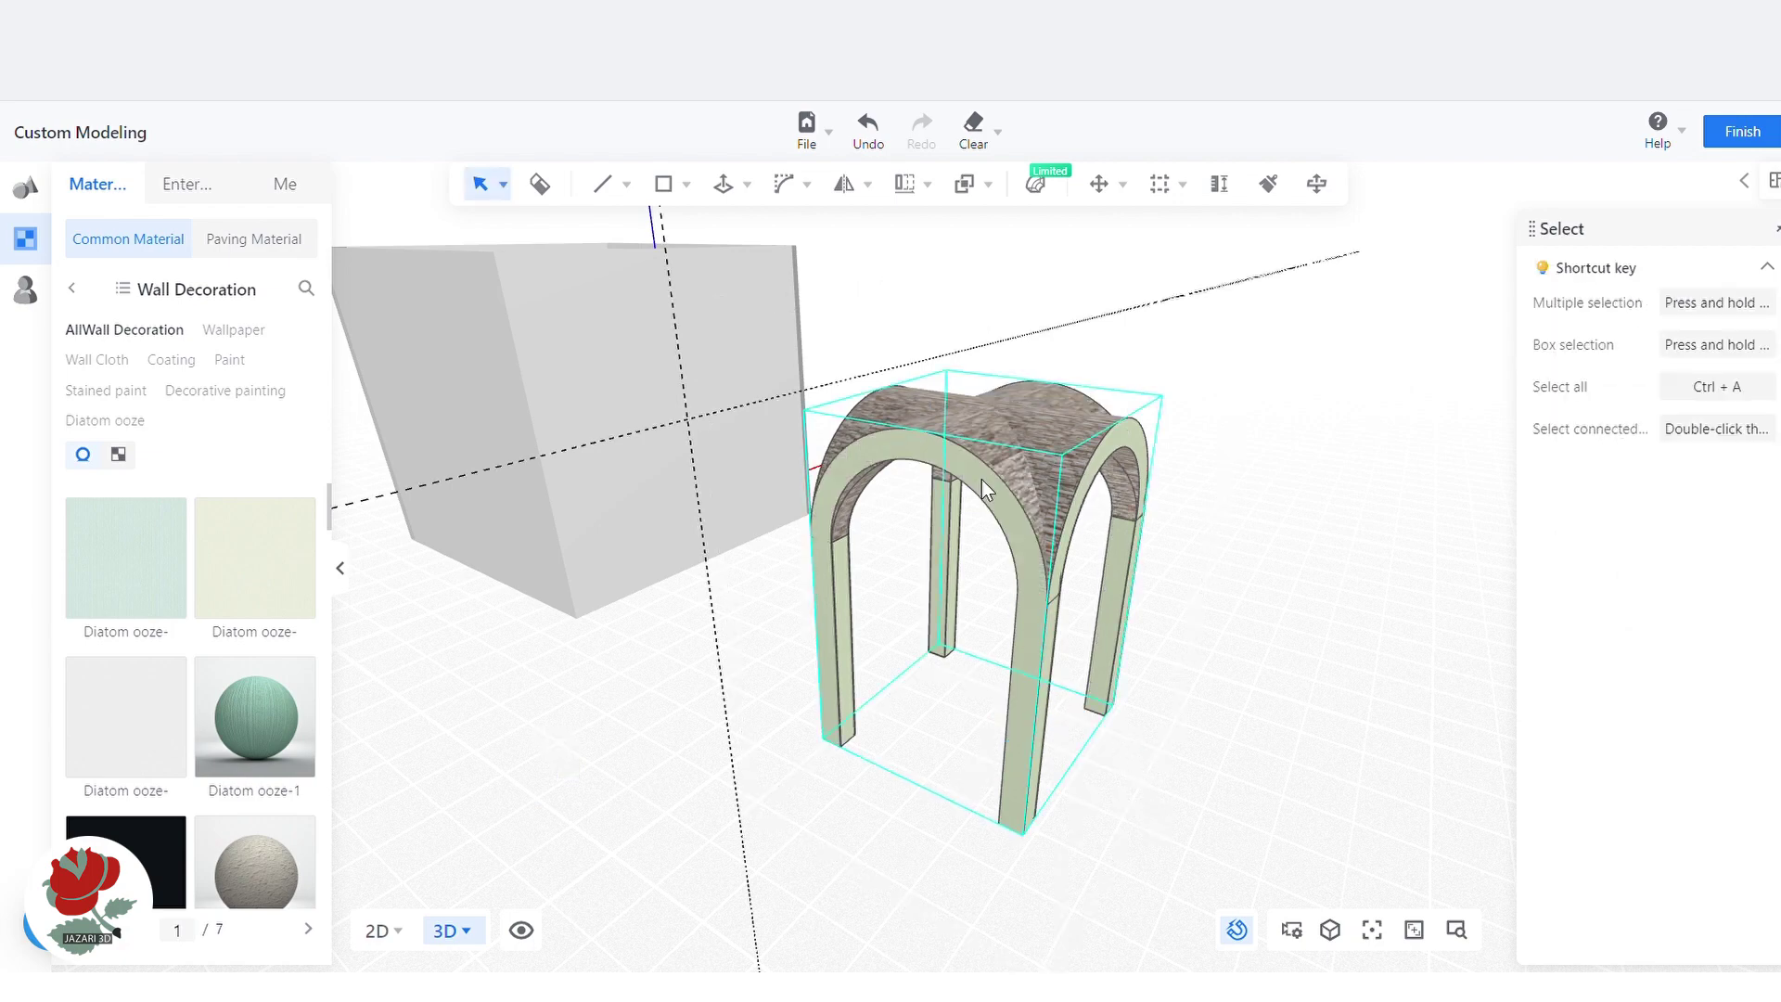
Edit one arch group, move its Diatom ooze-14 end face slightly outward along its normal, and exit group editing
middle_click_drag(856, 780, 1180, 853)
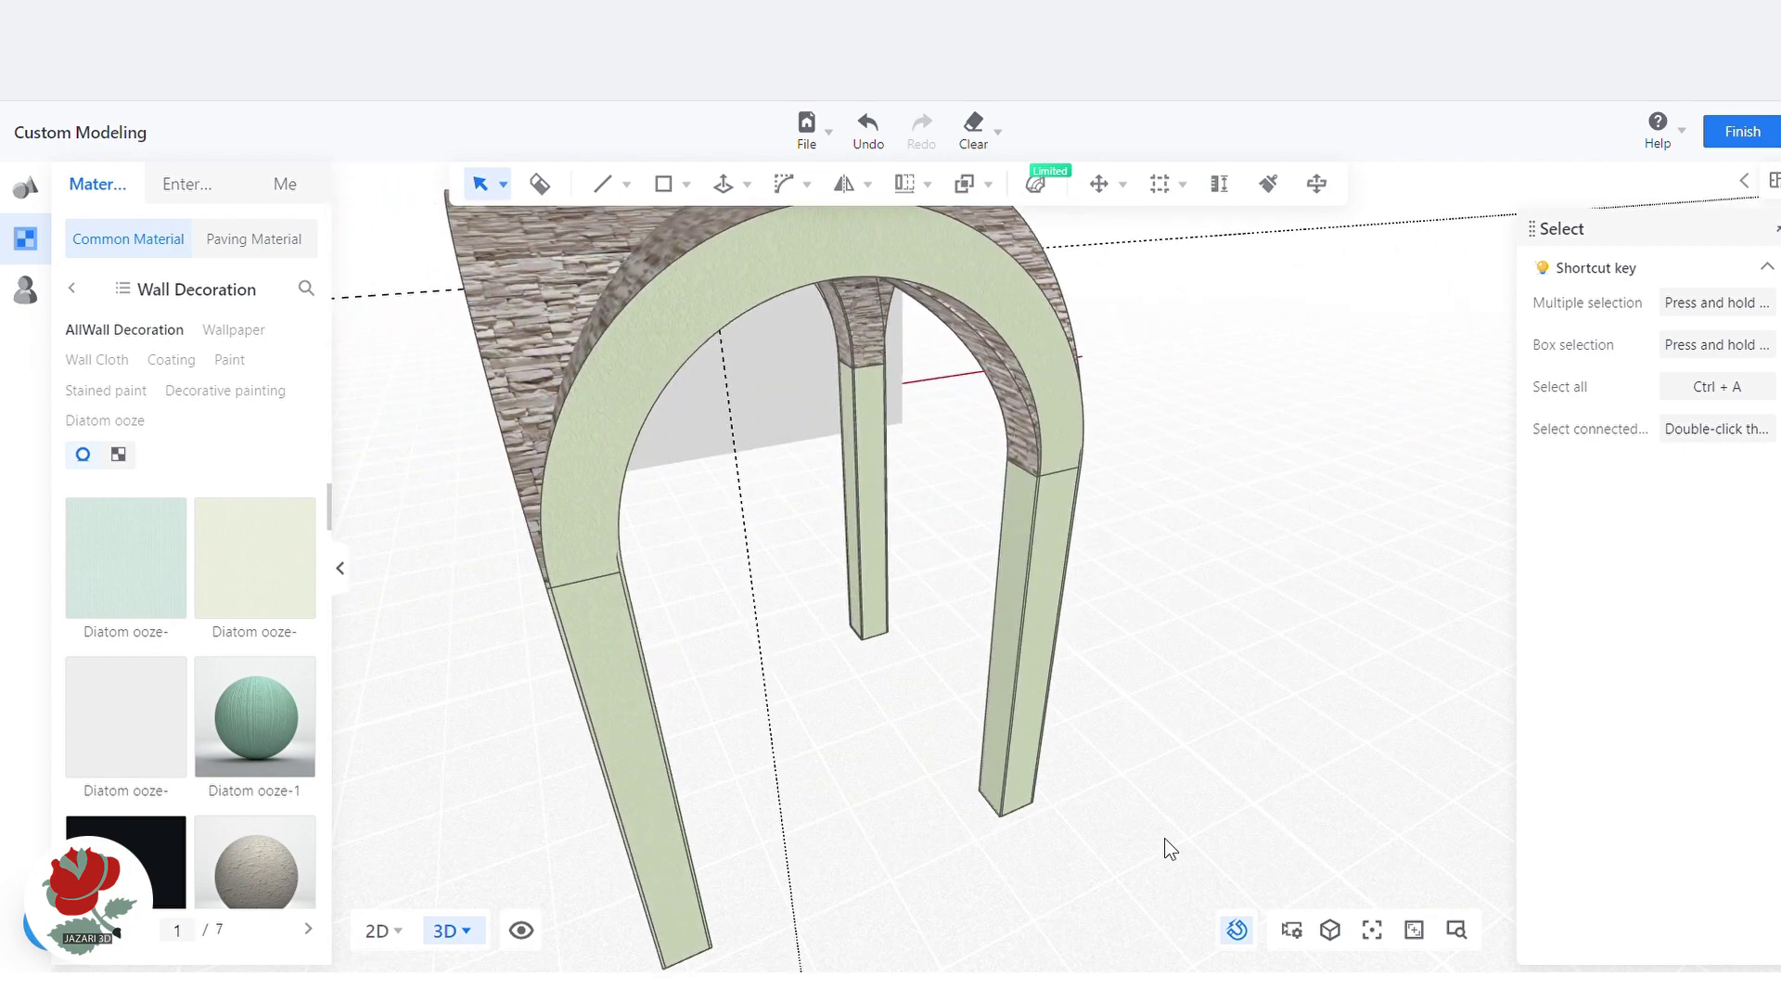
left_click(618, 368)
scroll(1213, 501, "down", 5)
middle_click_drag(1212, 501, 628, 743)
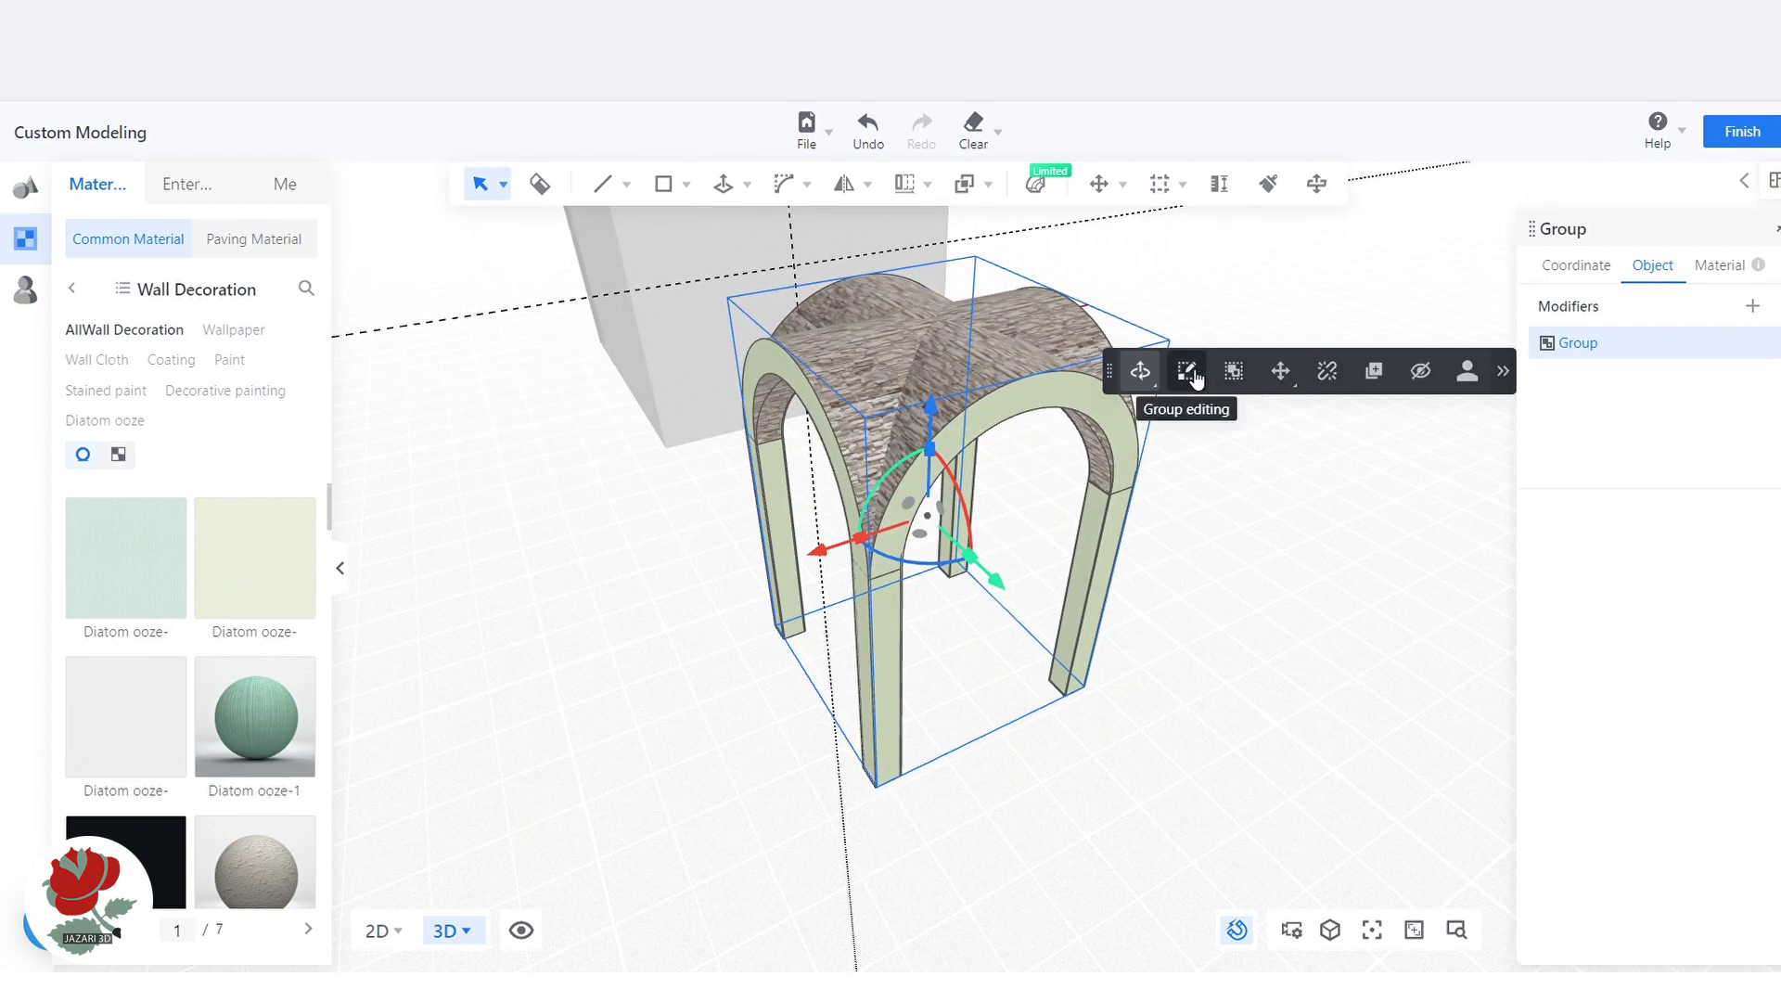
left_click(1188, 372)
left_click(995, 409)
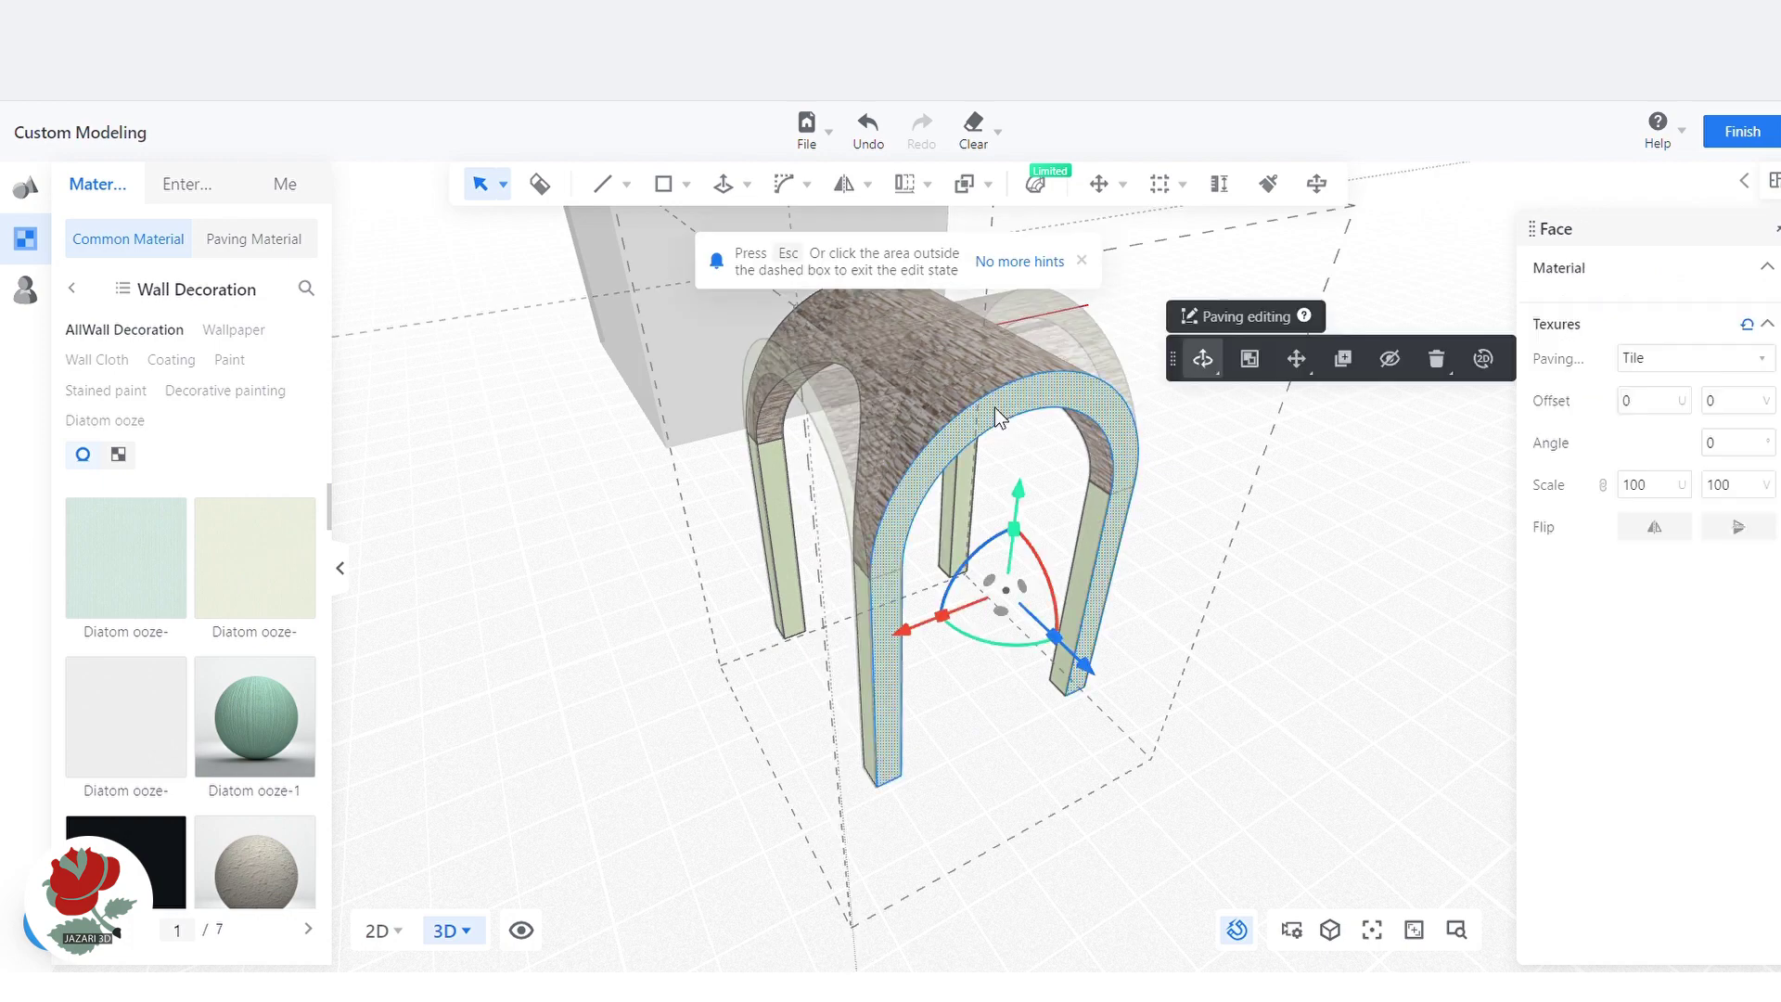
scroll(935, 638, "up", 2)
scroll(935, 638, "up", 3)
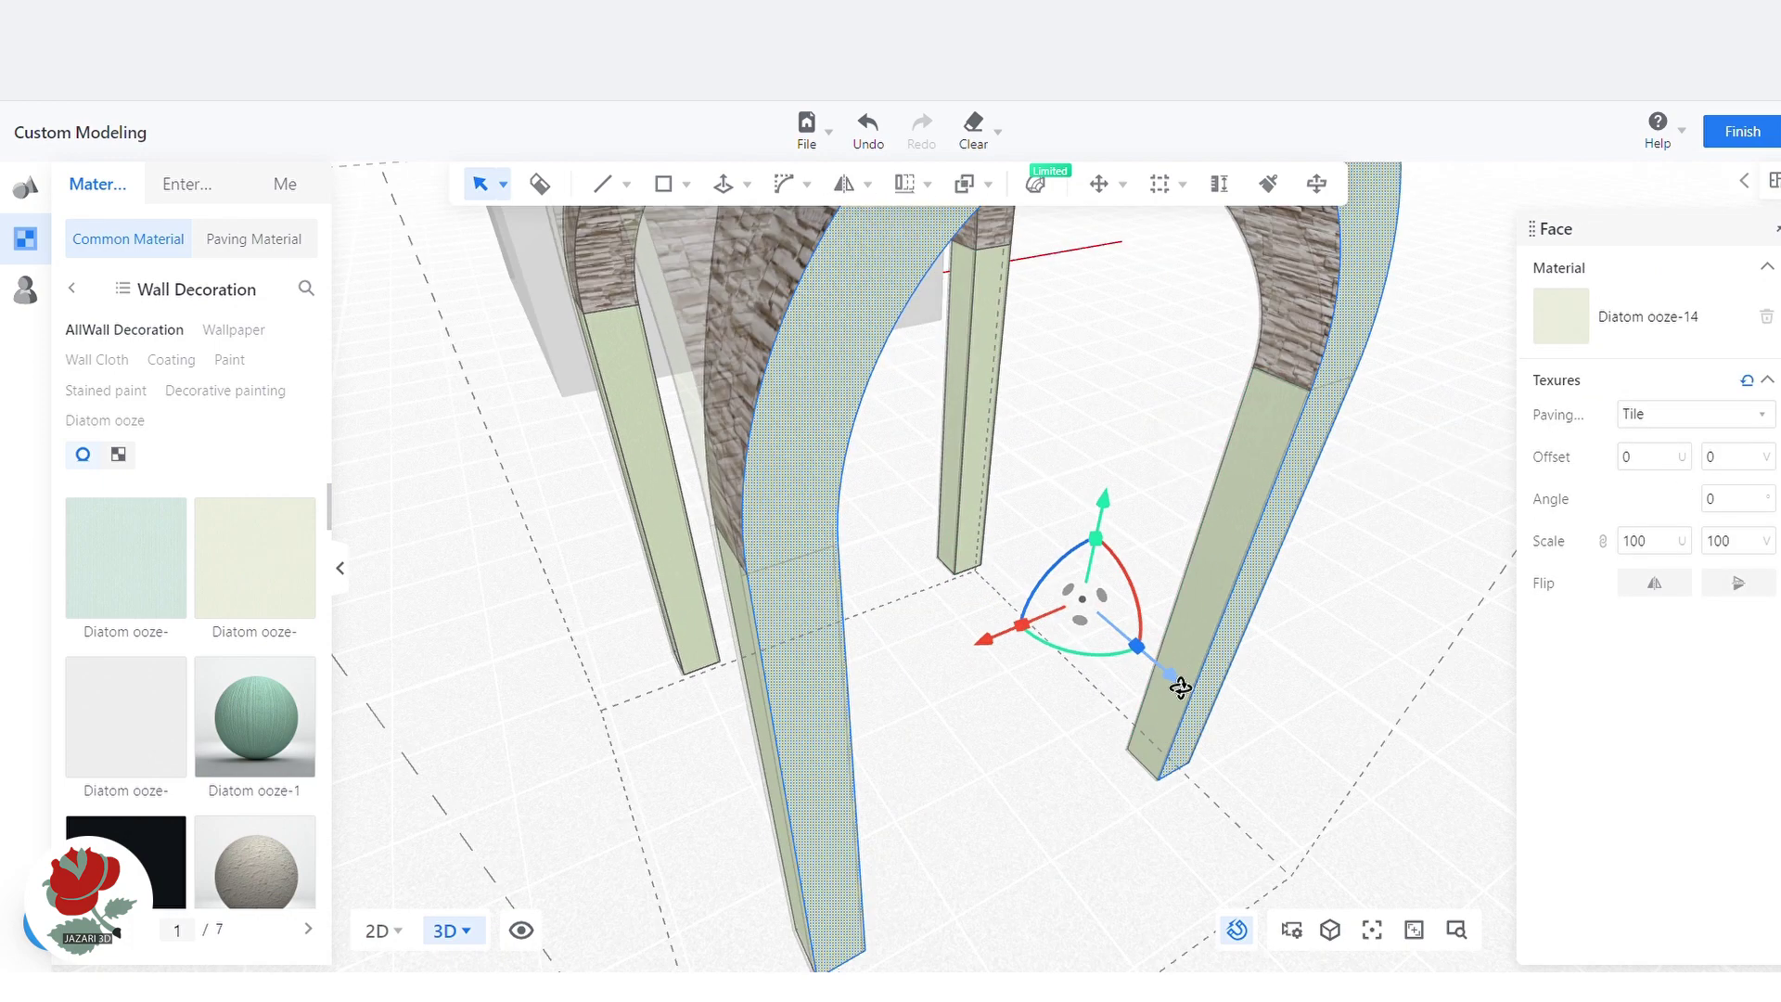
left_click_drag(1185, 691, 1186, 690)
left_click(1474, 796)
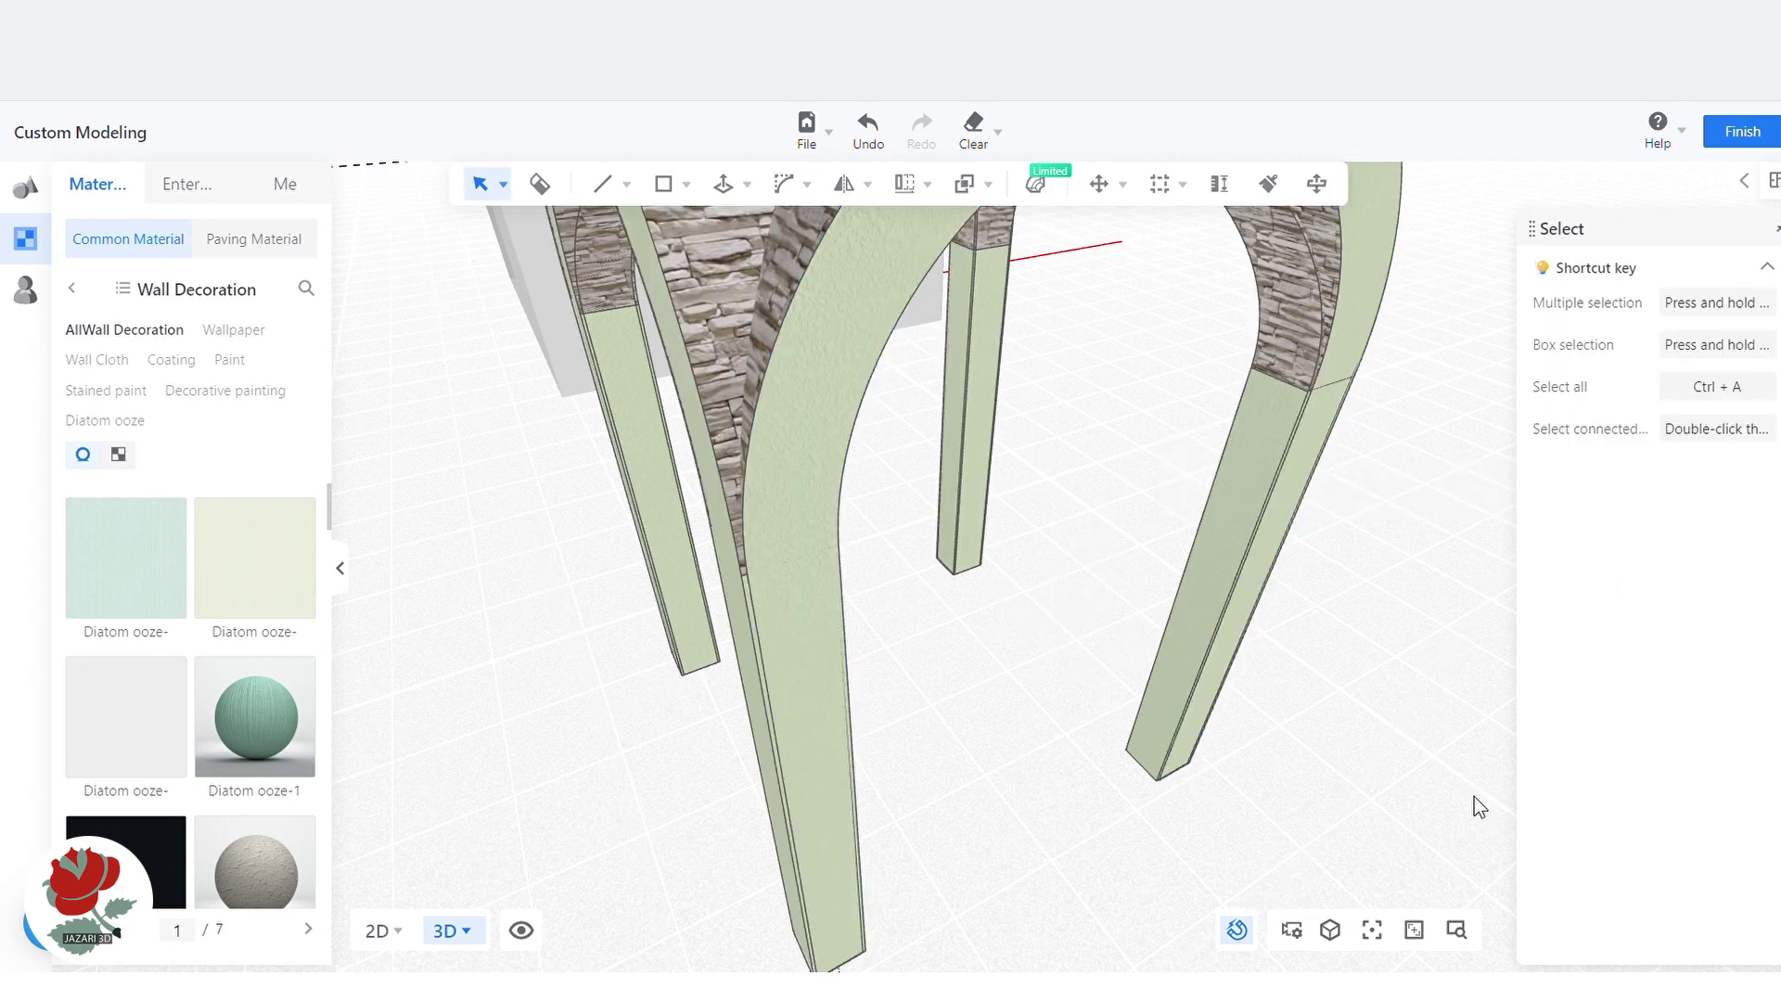
Open the arch group on another side for editing and nudge its end face slightly outward
scroll(931, 638, "down", 5)
middle_click_drag(930, 645, 649, 698)
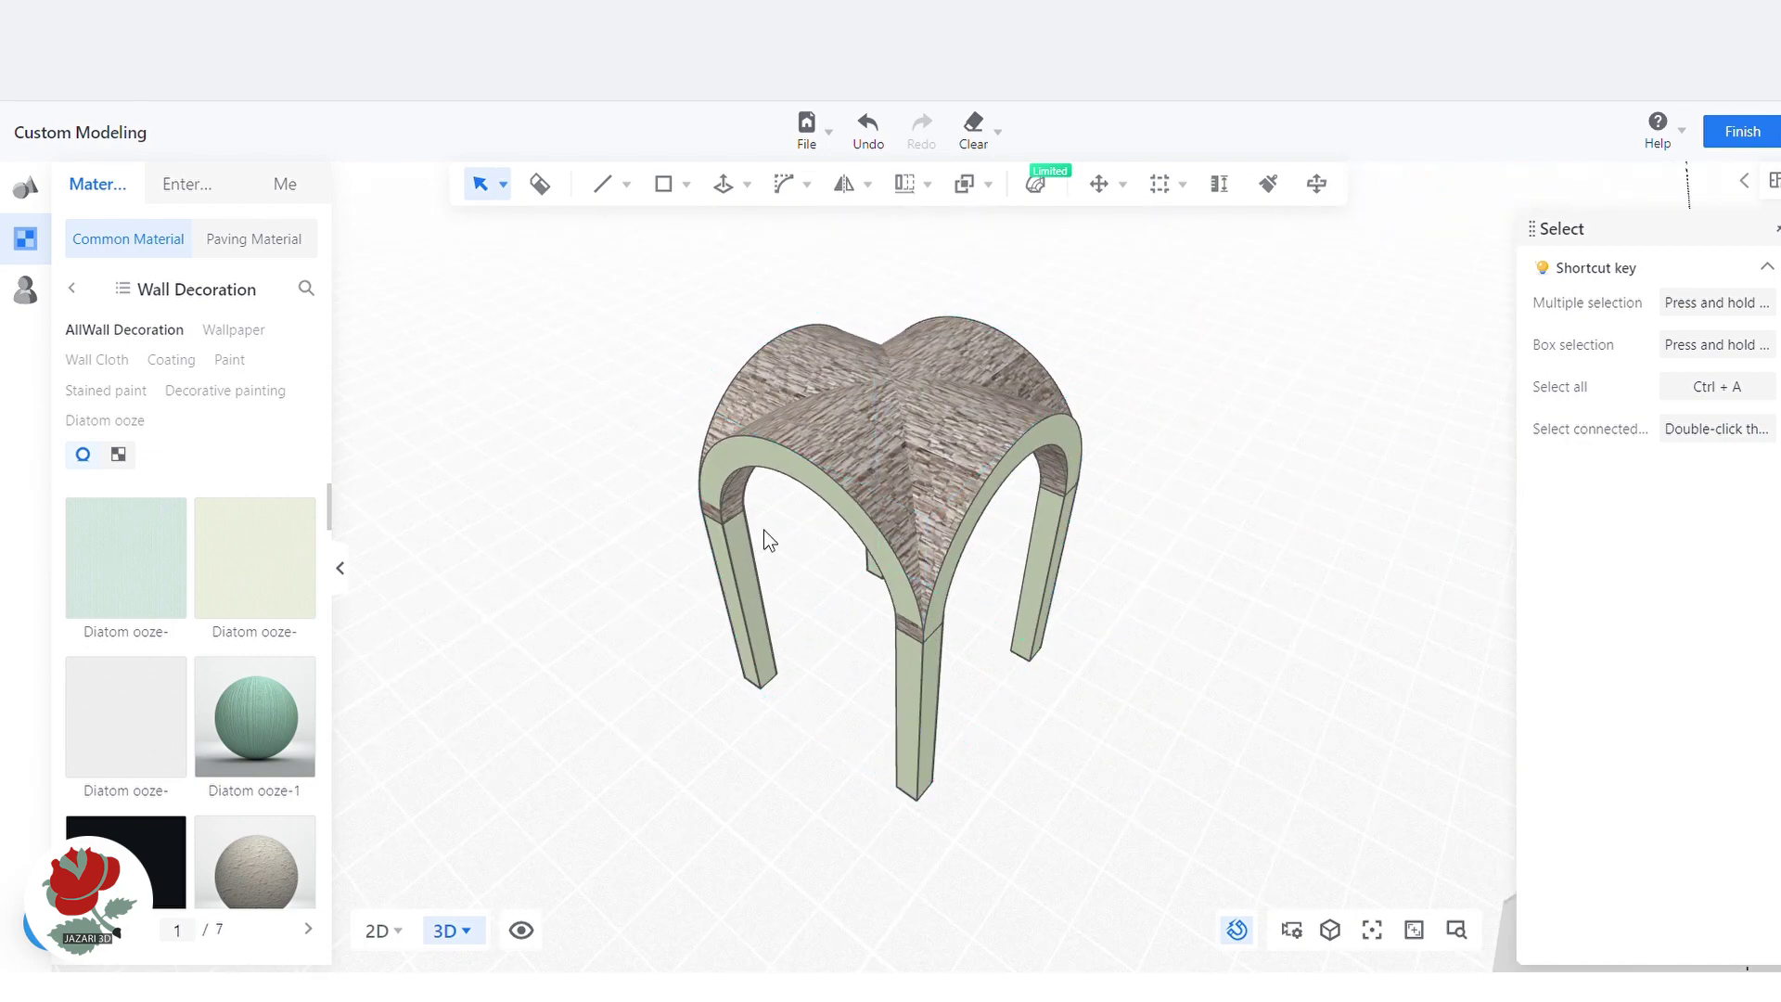
left_click(982, 453)
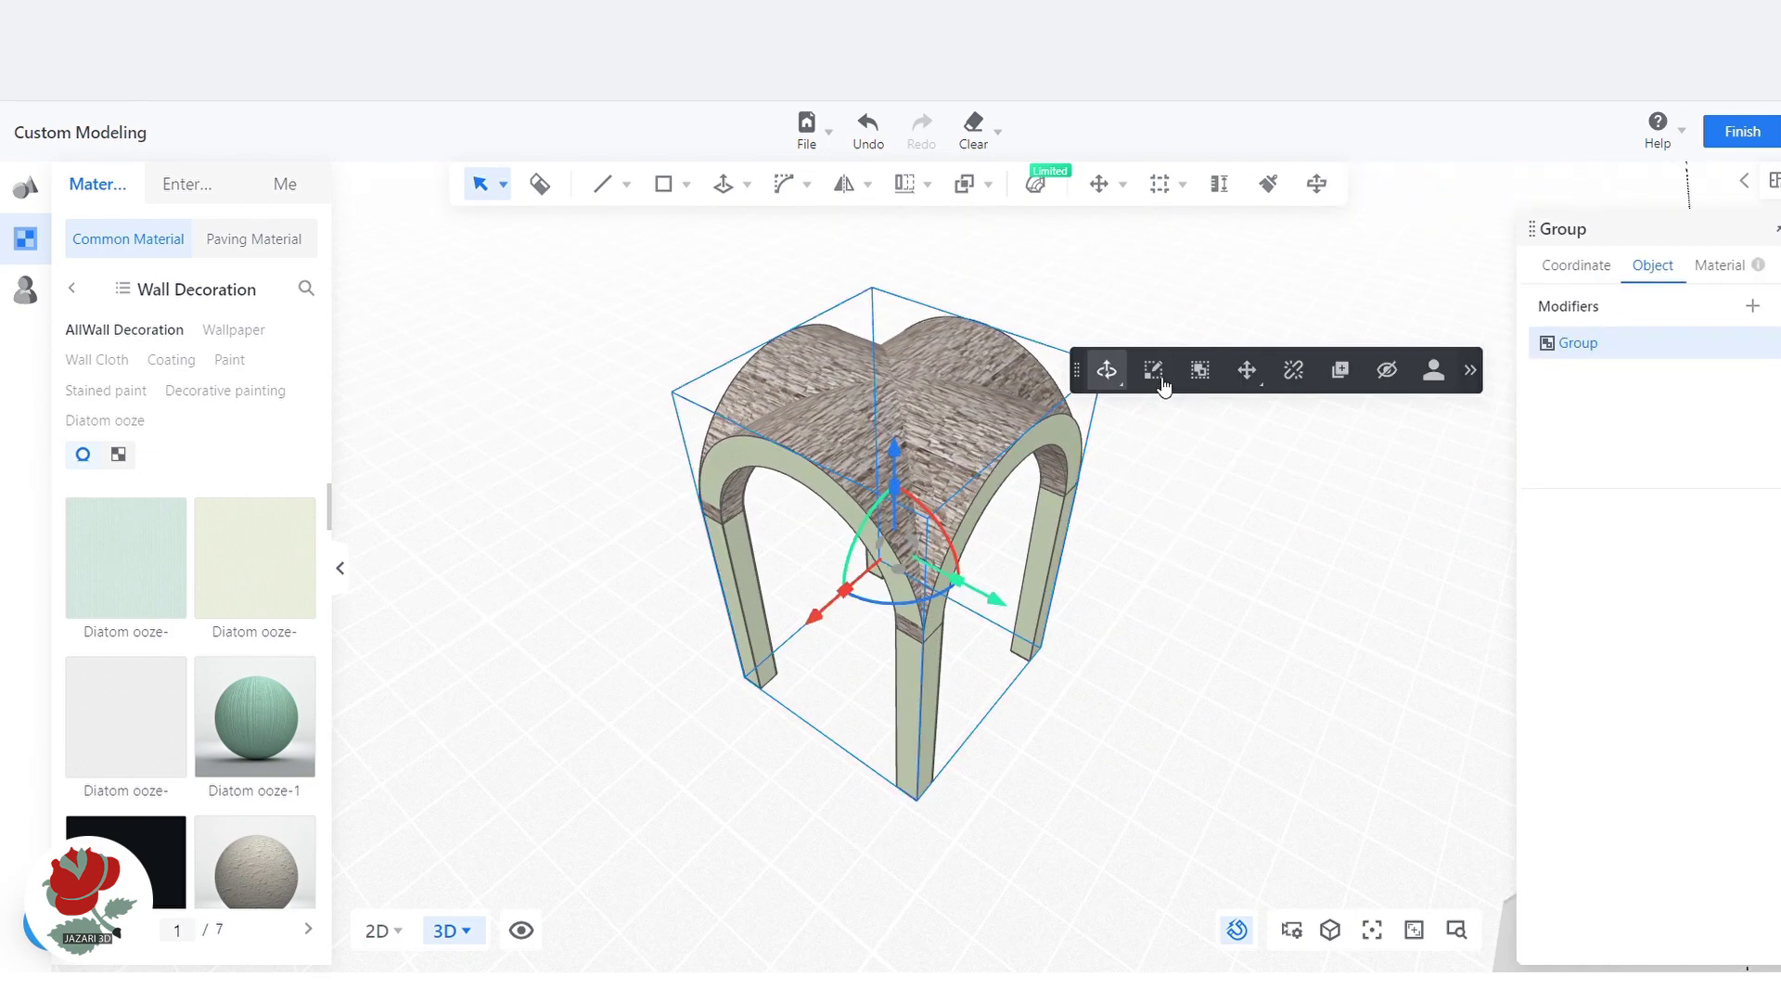
double_click(1055, 442)
left_click(1030, 439)
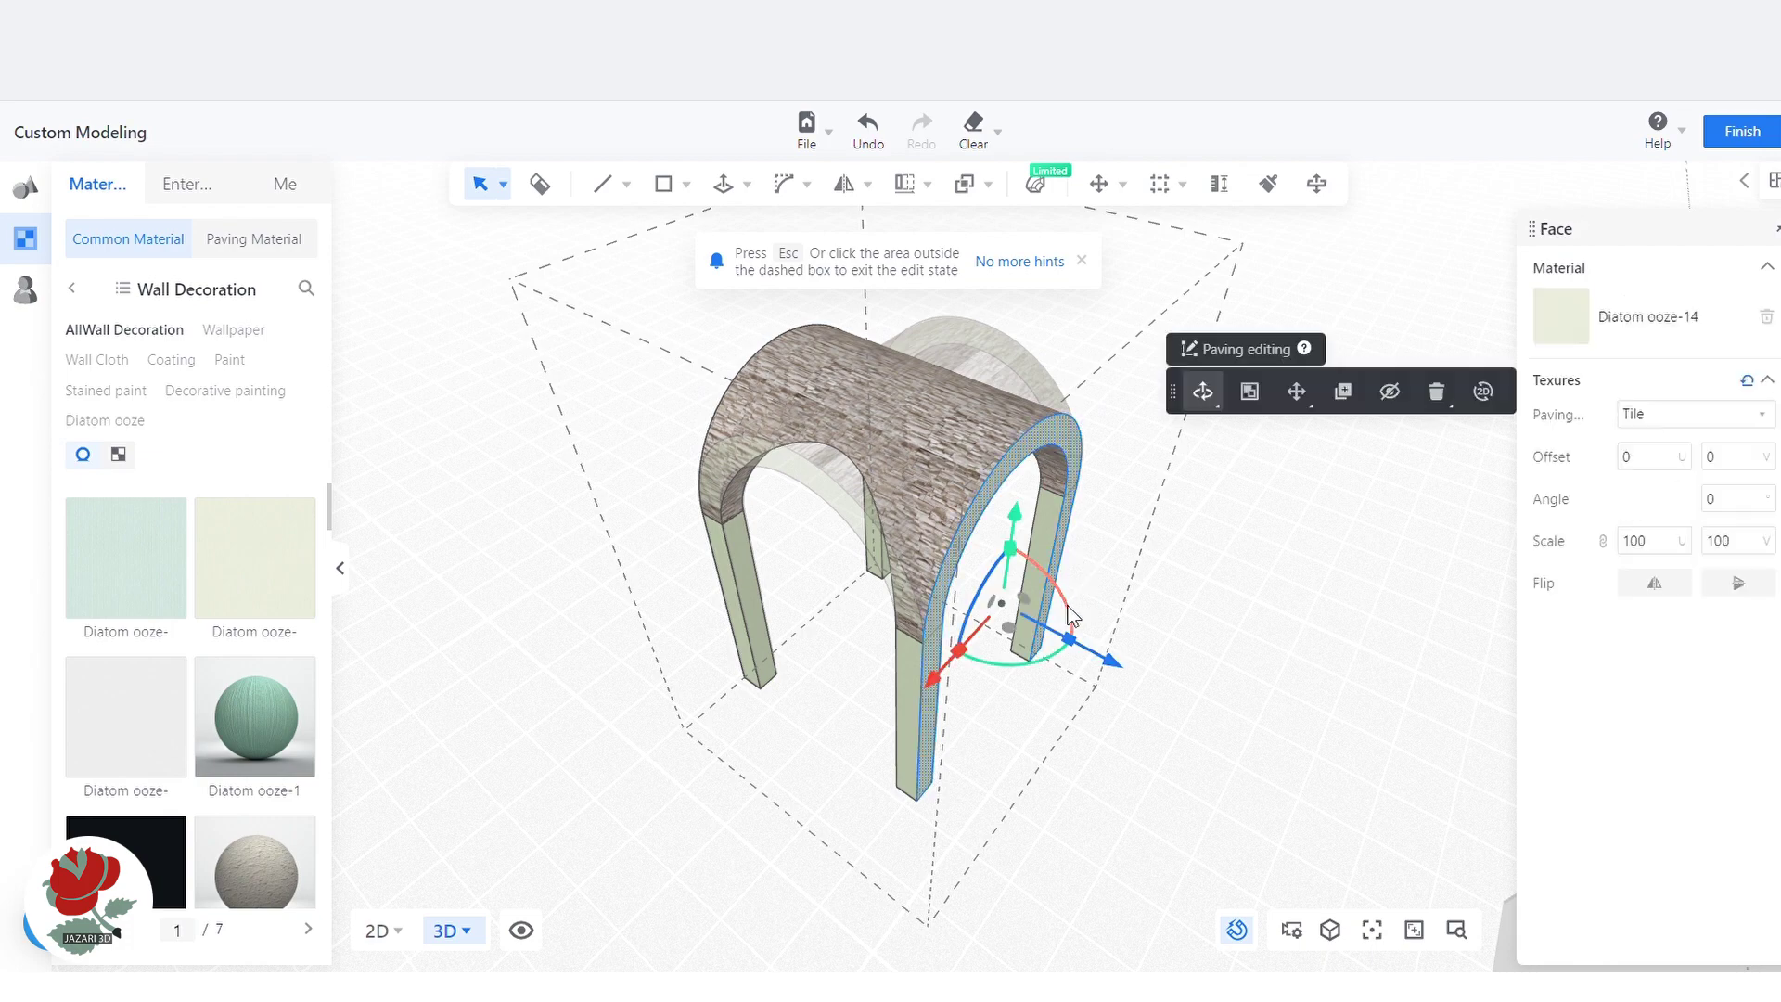
scroll(1033, 665, "up", 5)
left_click_drag(1037, 665, 1071, 696)
double_click(1243, 724)
Edit the crossing arch group, pull its near end face slightly outward, and leave group editing
scroll(1243, 724, "down", 5)
left_click(1009, 449)
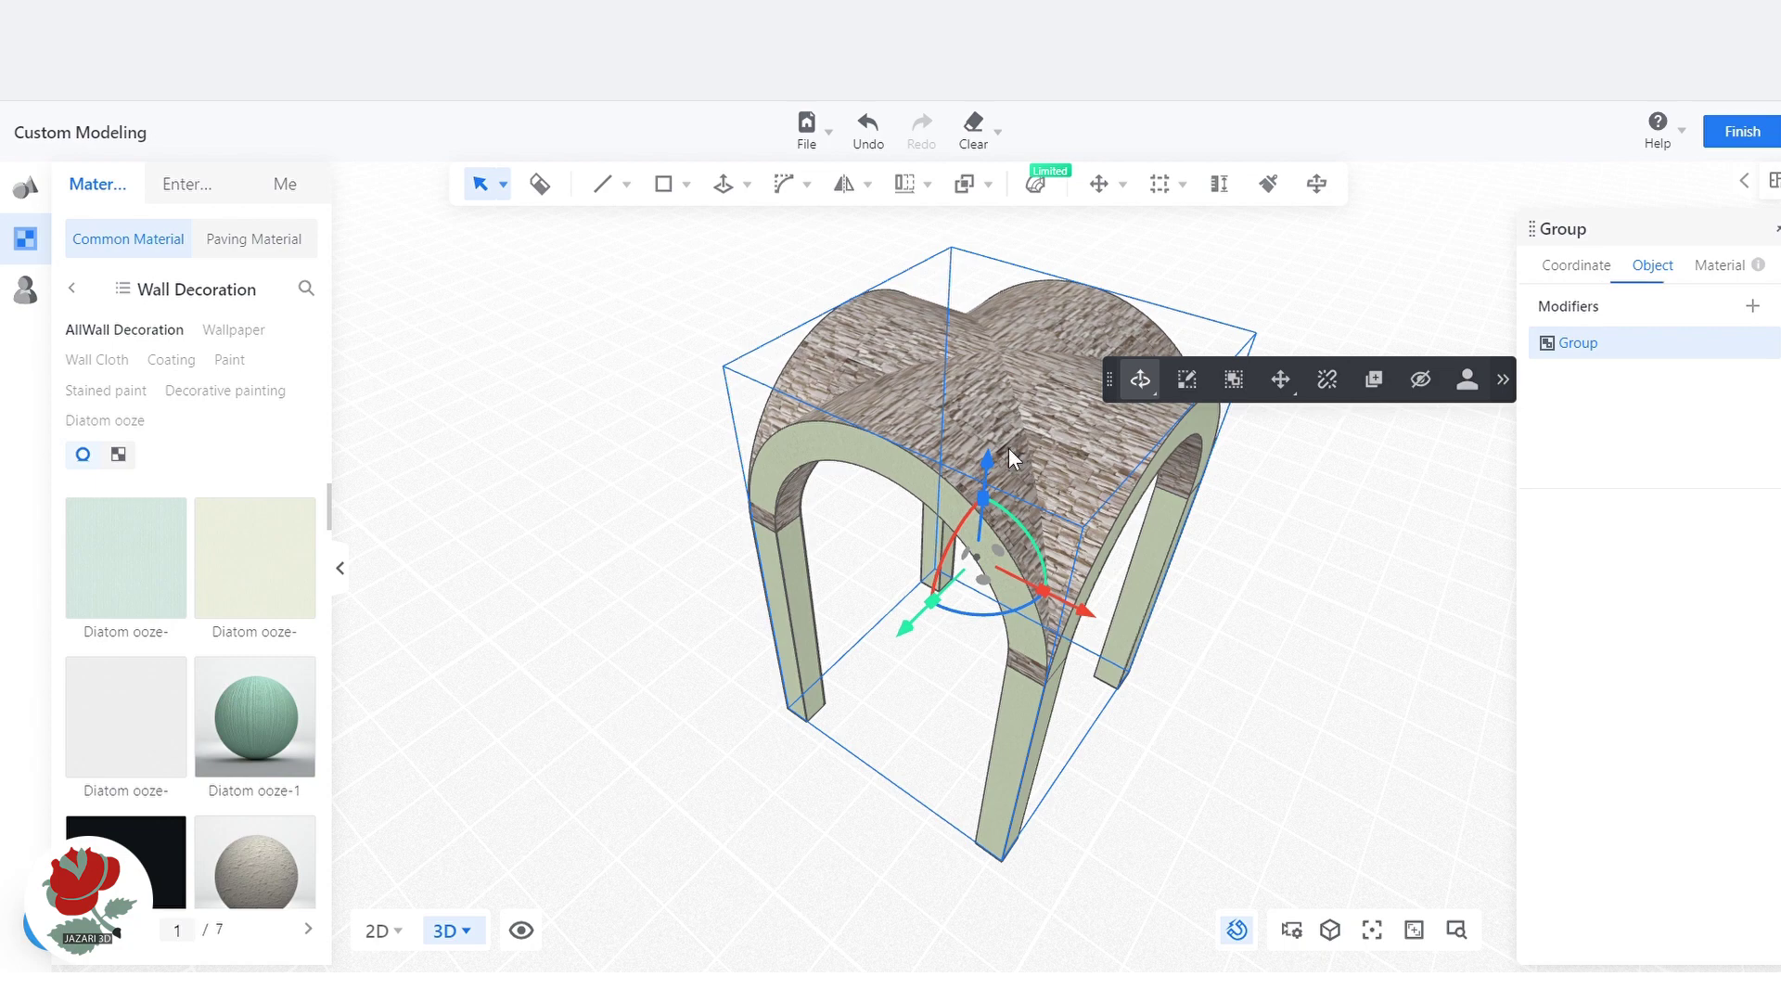
left_click(1191, 391)
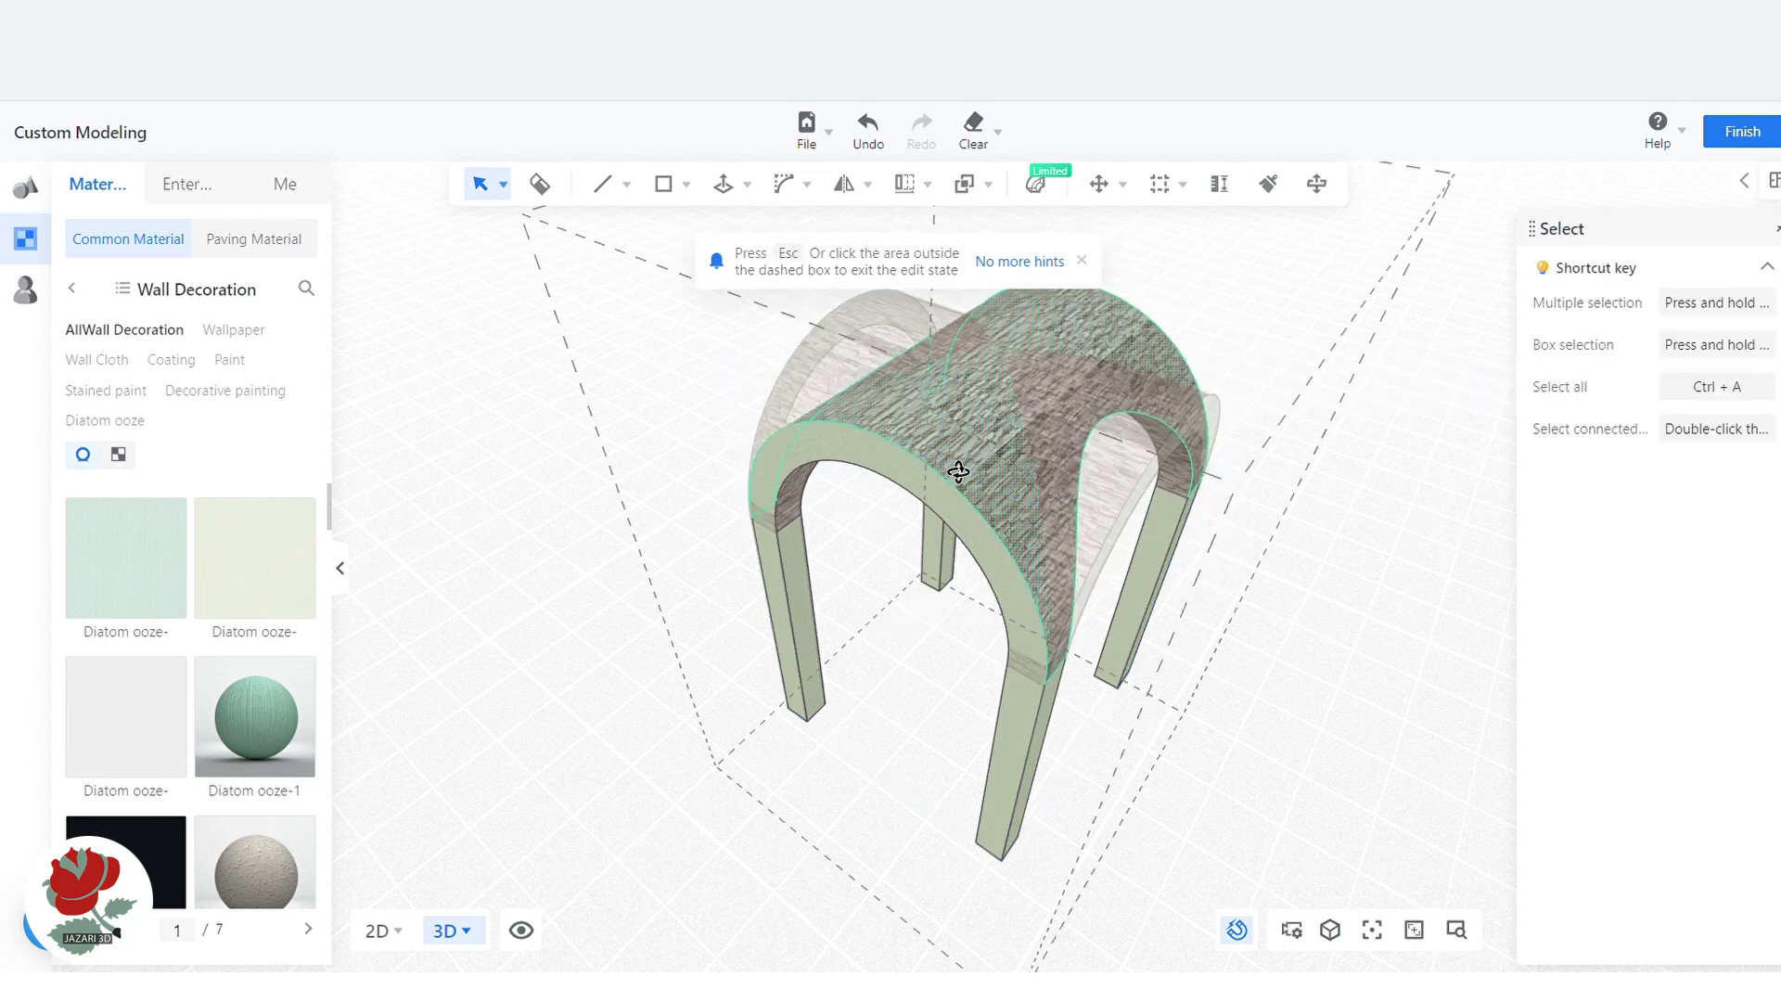
left_click(962, 553)
left_click(976, 547)
scroll(860, 693, "up", 5)
left_click_drag(831, 713, 826, 720)
left_click(501, 668)
Edit the arch group with the remaining end face and move that face outward about 0.006 m
right_click_drag(501, 668, 1070, 632)
left_click(1000, 410)
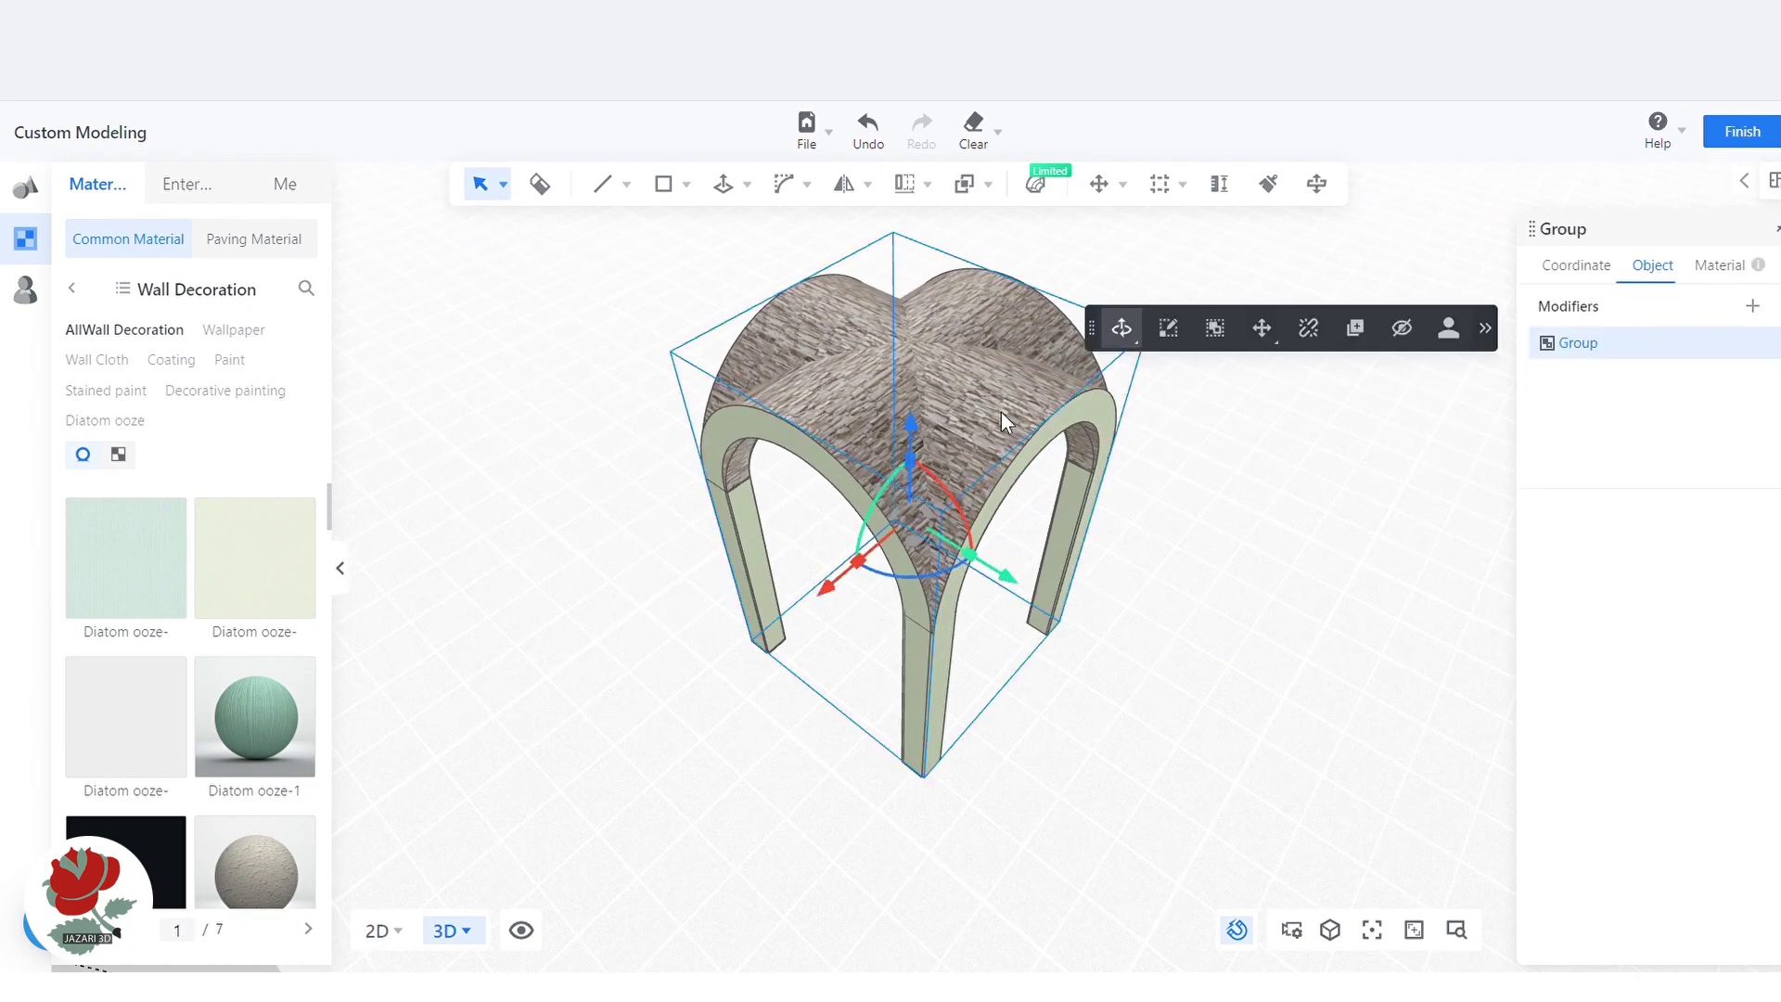
left_click(1216, 342)
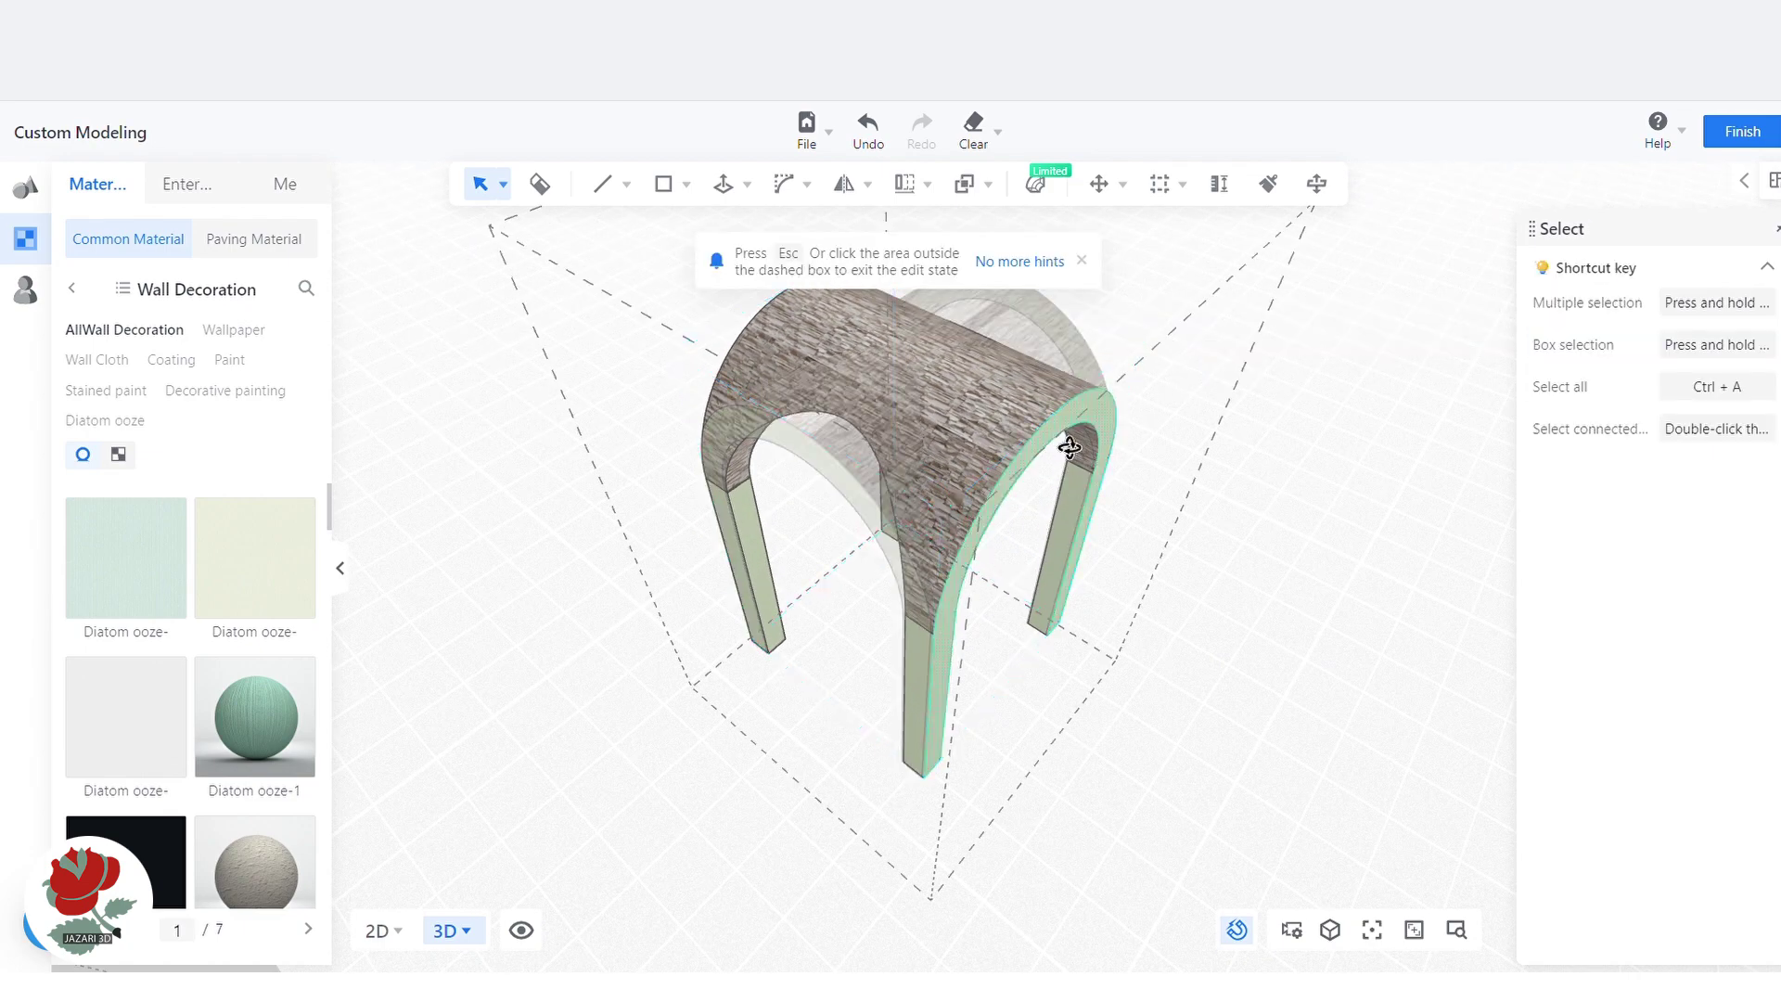
left_click(1069, 447)
scroll(1045, 603, "up", 5)
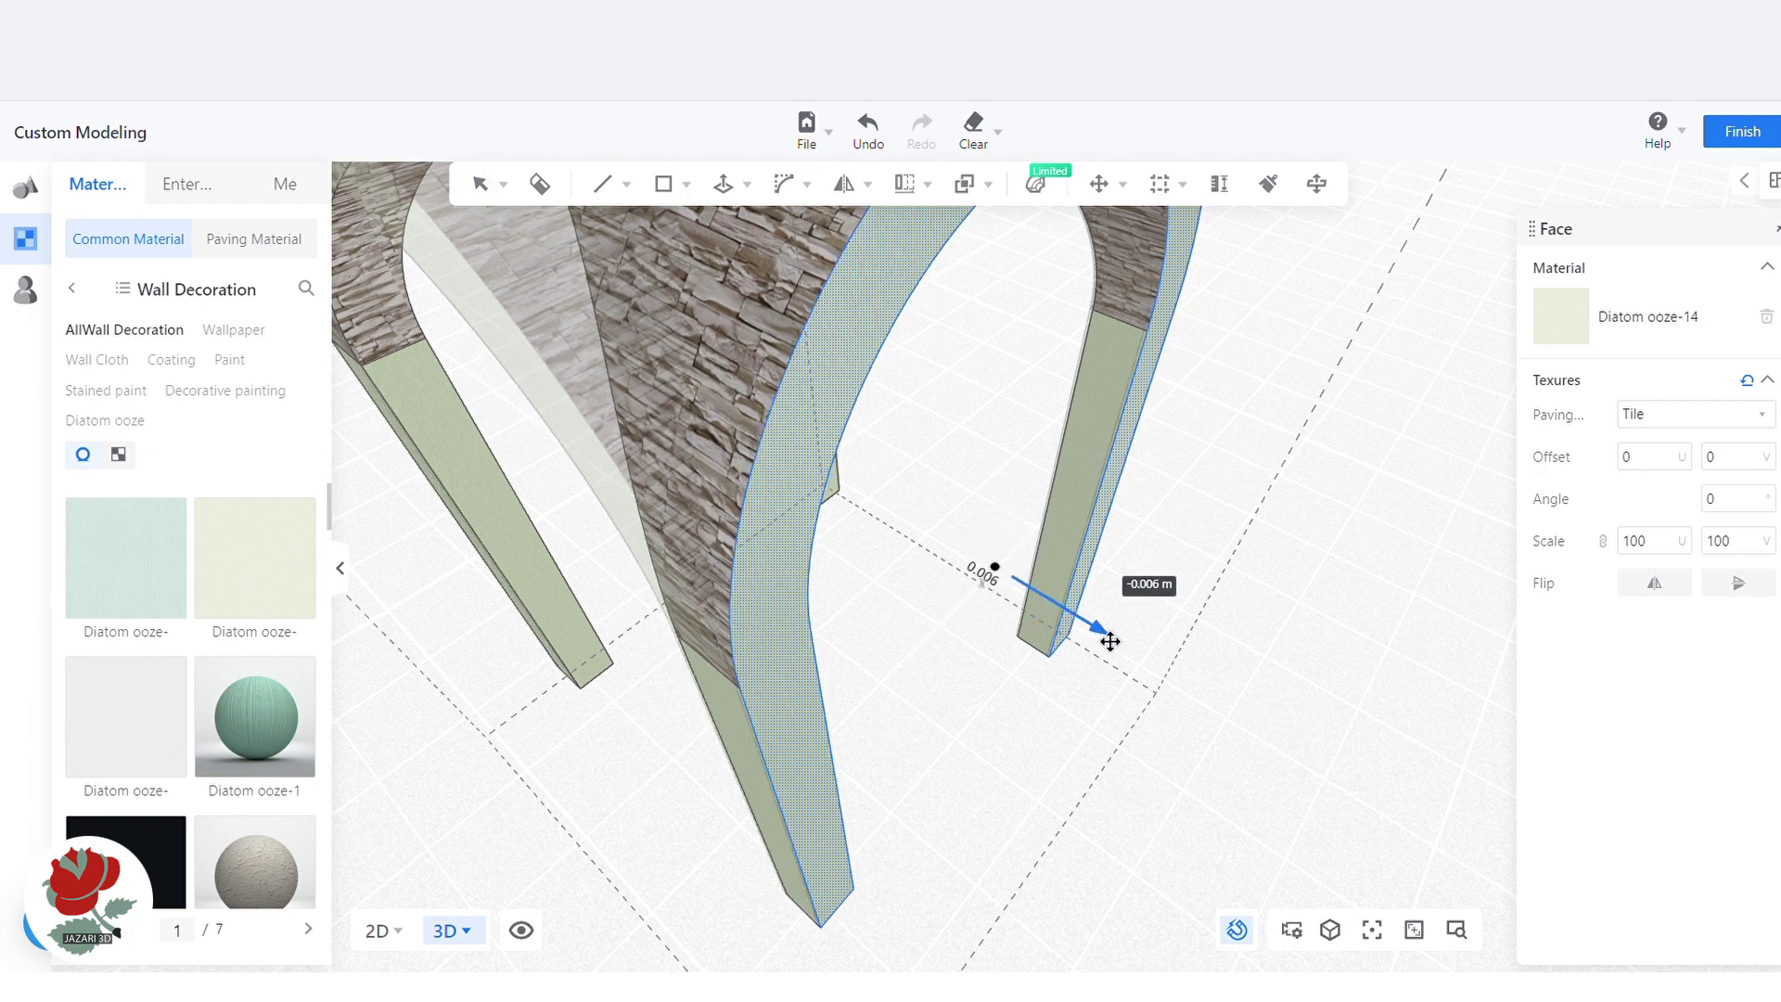
left_click(1305, 703)
Save the completed arch model and finish Custom Modeling to return to the floor plan
scroll(1305, 708, "down", 2)
left_click(1093, 341)
scroll(1116, 632, "down", 3)
middle_click_drag(1308, 733, 614, 666)
left_click(614, 668)
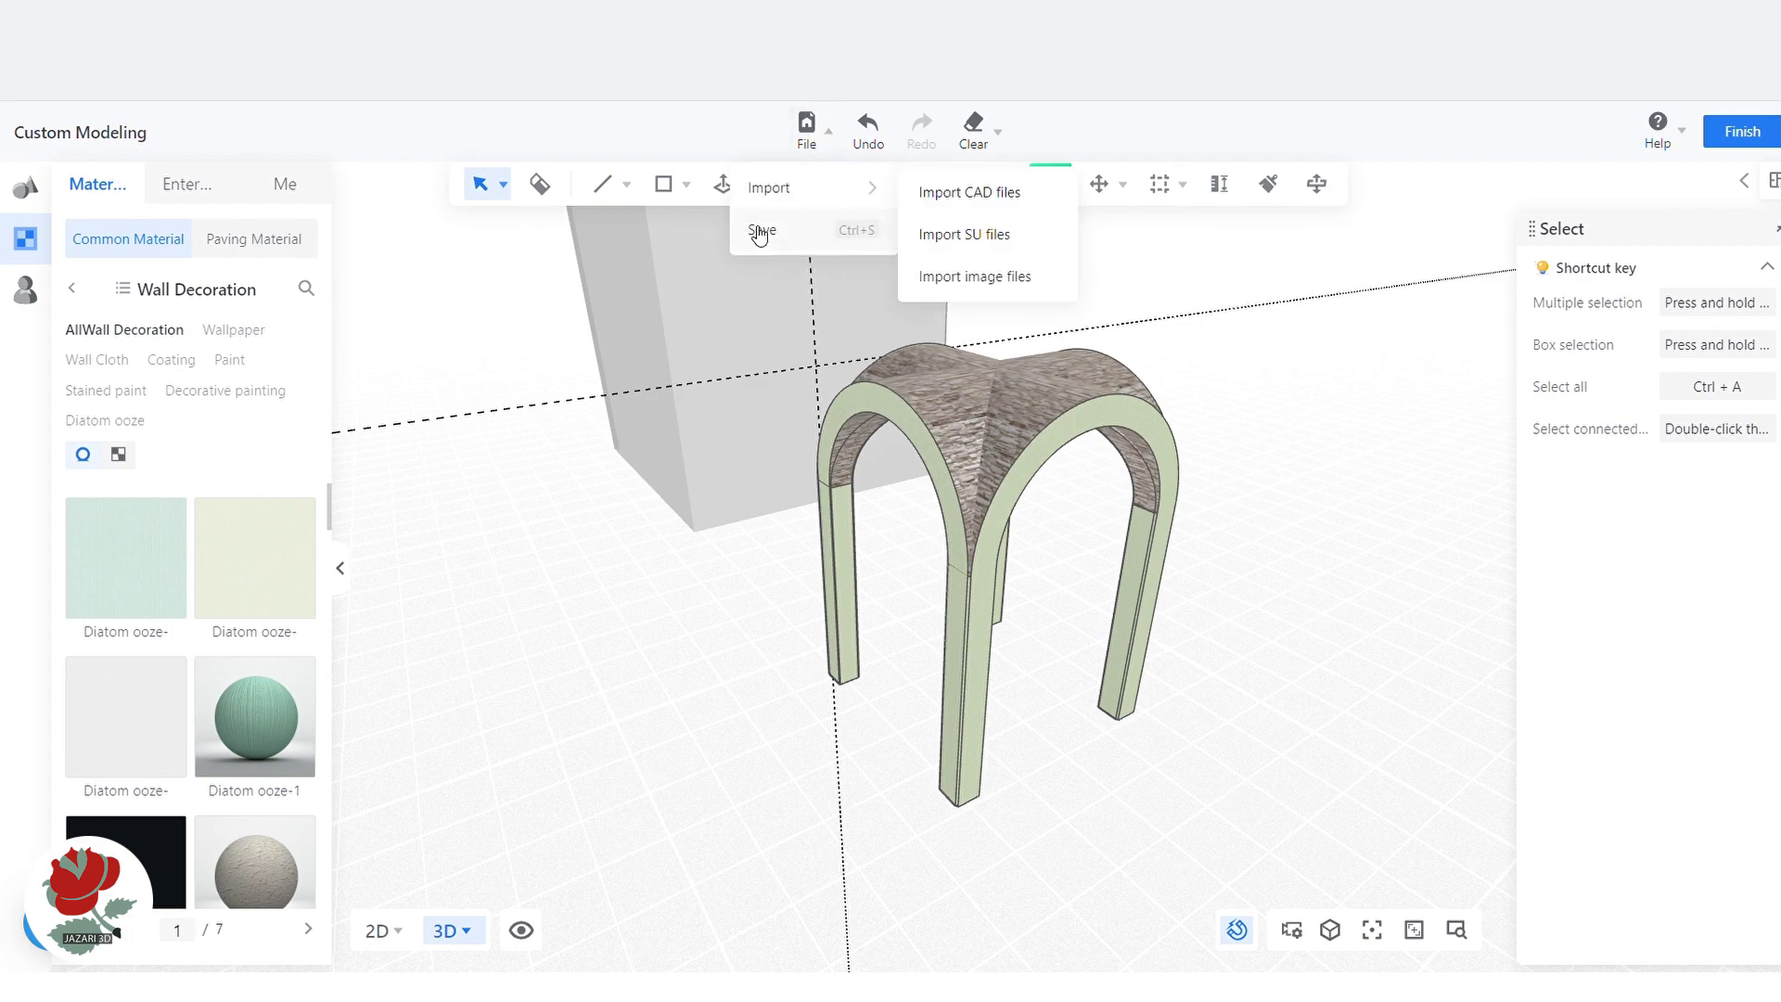
left_click(1744, 135)
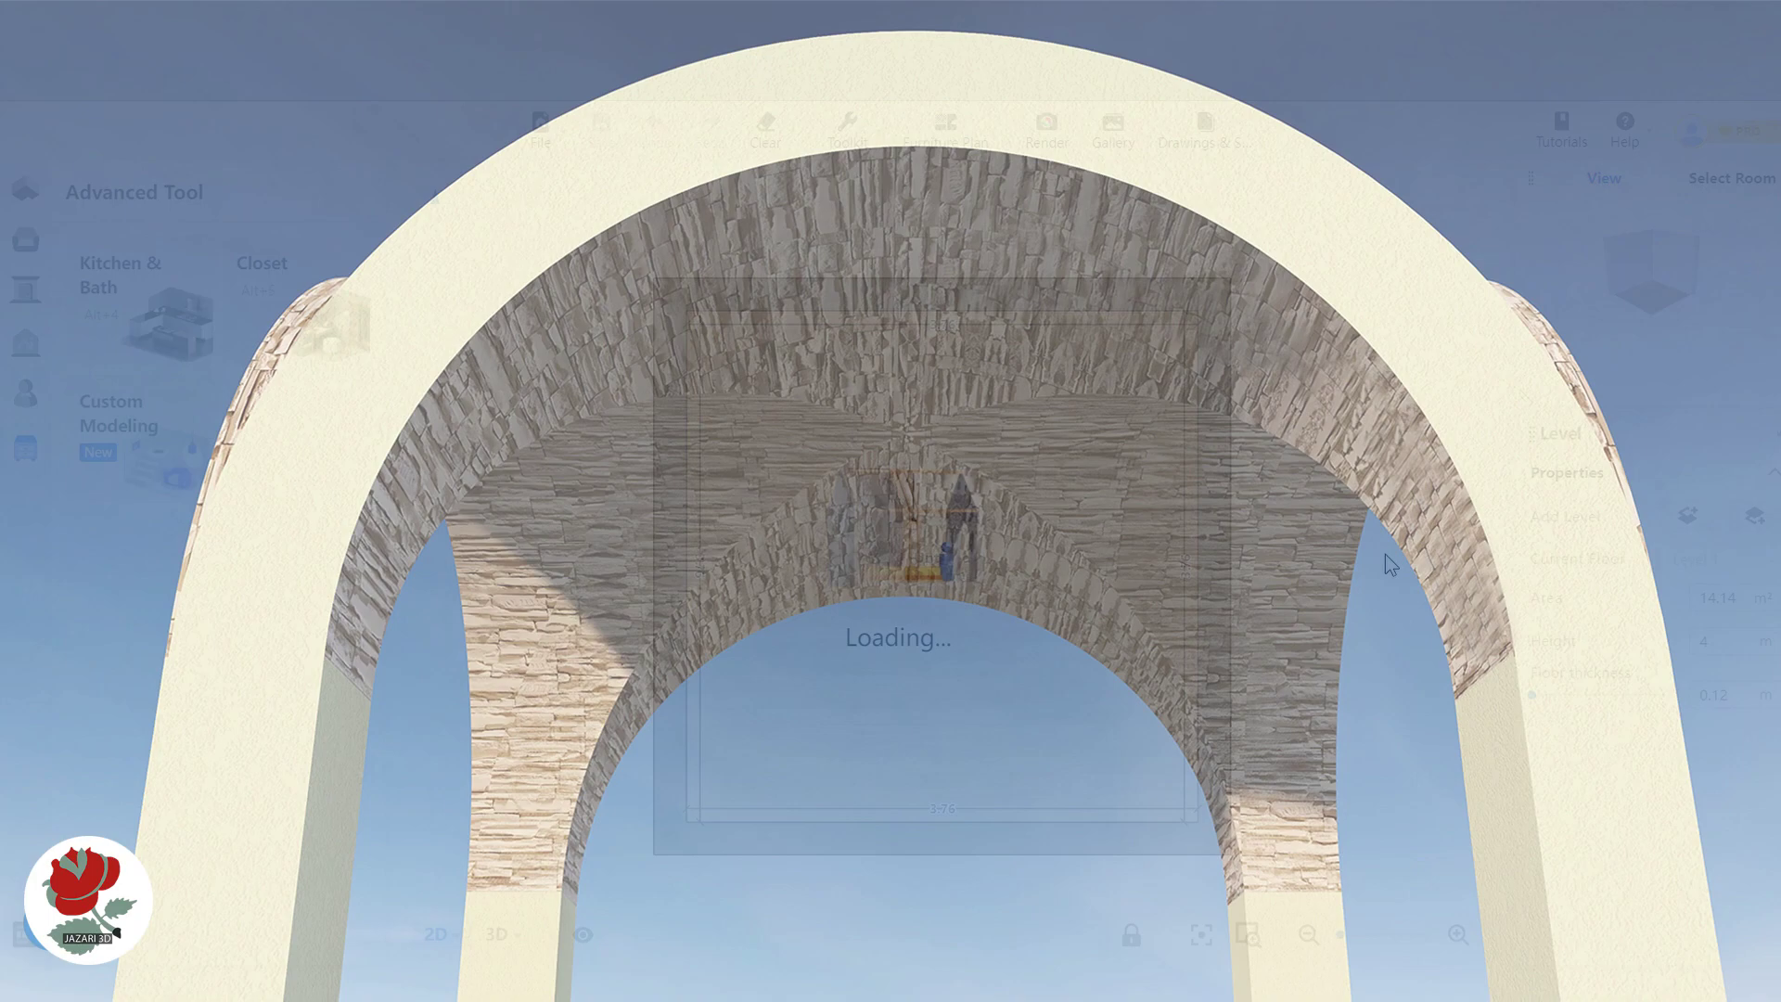